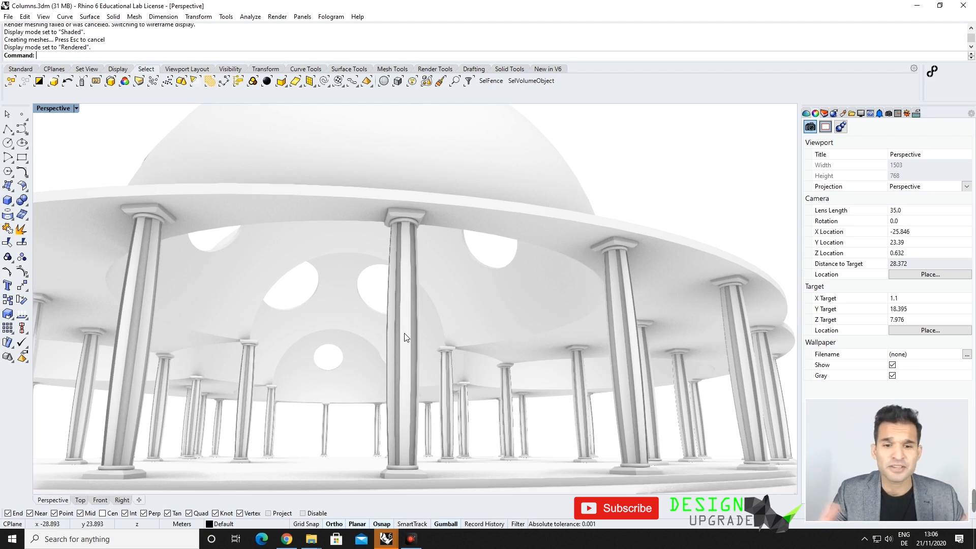
Step: Examine the finished domed pavilion model from several sides, including its columns, steps, perforated domes and overall plan
right_click_drag(383, 303, 288, 342)
scroll(436, 353, "down", 8)
scroll(319, 352, "up", 5)
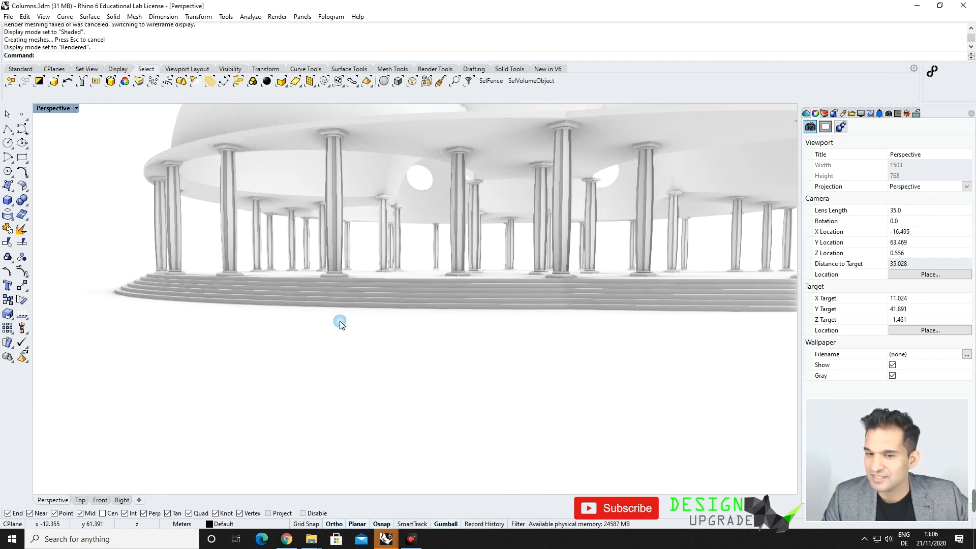
scroll(569, 211, "up", 6)
right_click_drag(519, 215, 228, 283)
scroll(223, 288, "down", 8)
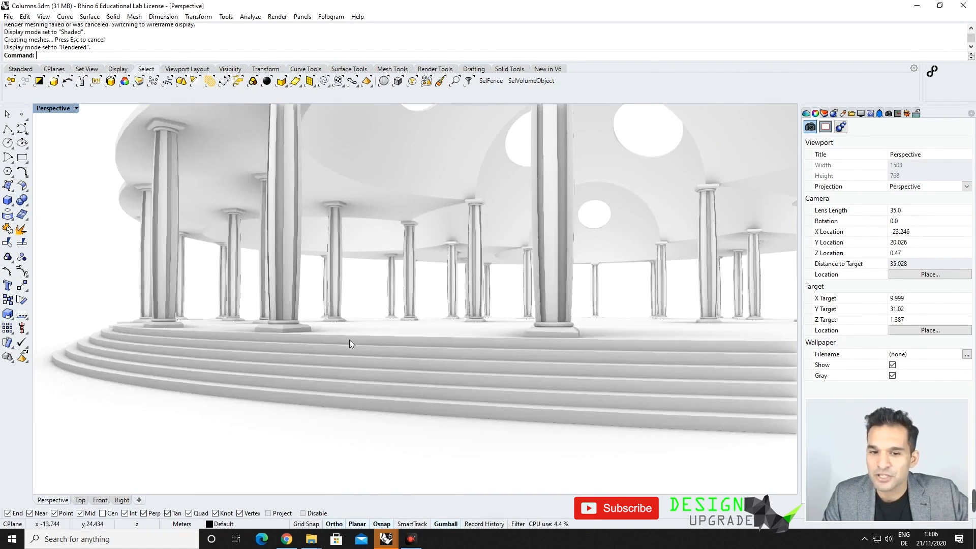
right_click_drag(568, 259, 437, 303)
scroll(480, 324, "down", 2)
scroll(536, 331, "down", 4)
scroll(438, 304, "down", 5)
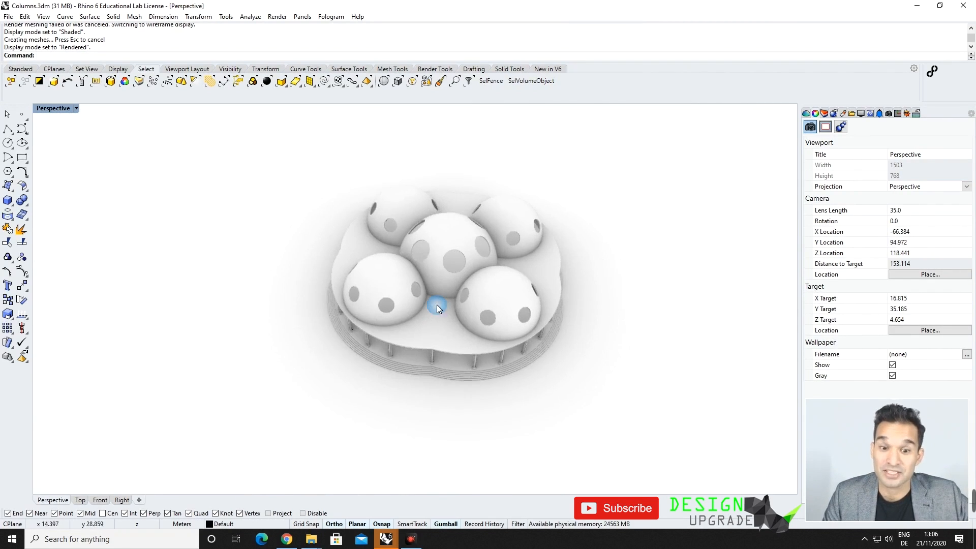
Step: Switch to the empty Rhino document and set its model units to Meters
mouse_move(382, 537)
left_click(478, 505)
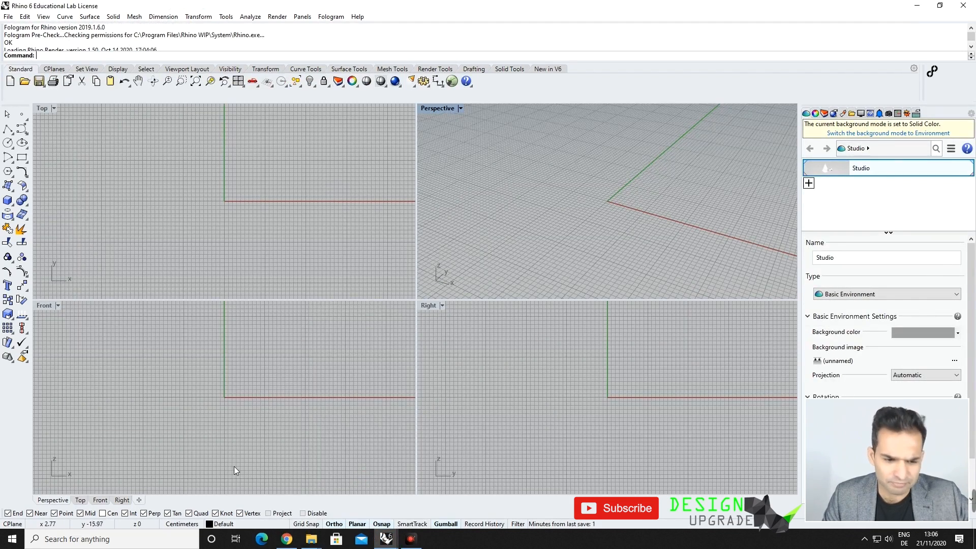
left_click(183, 525)
left_click(218, 517)
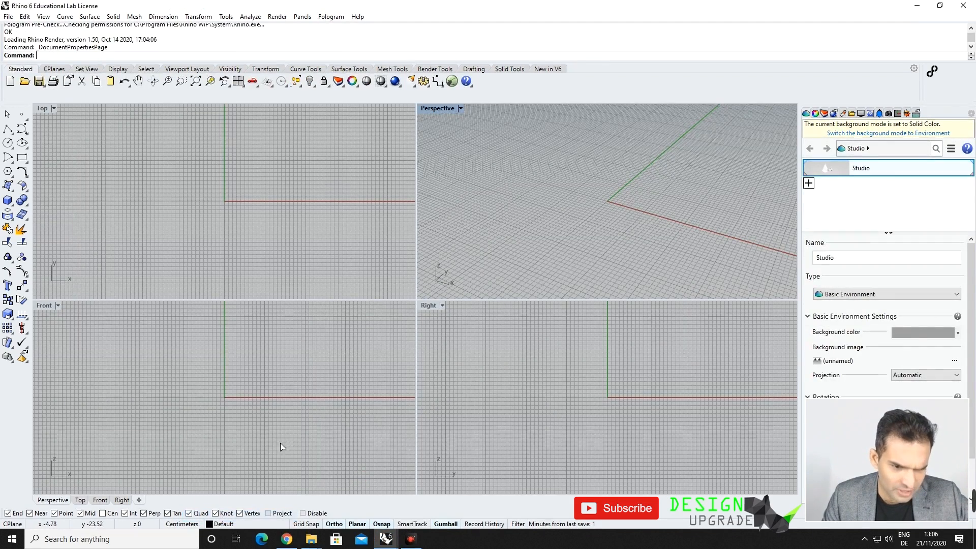
left_click(519, 148)
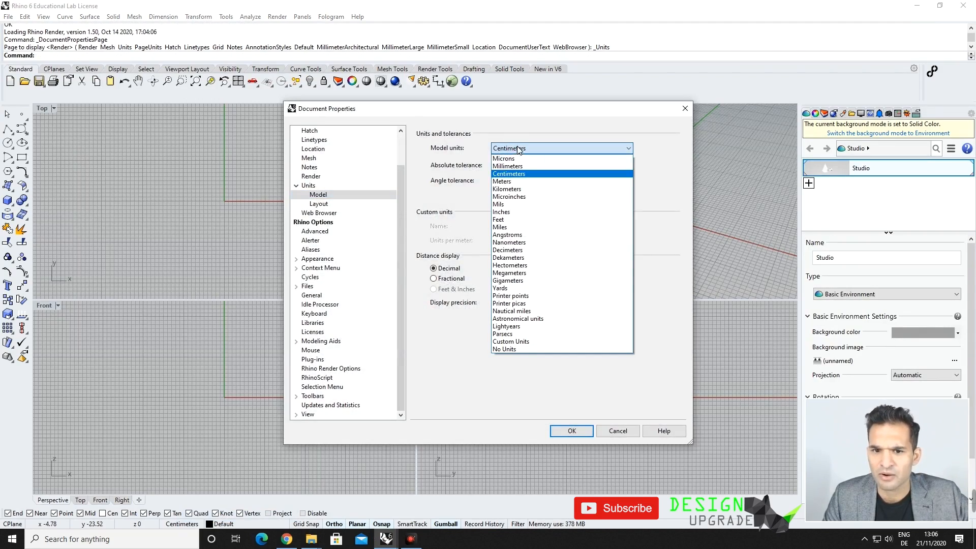
left_click(518, 178)
left_click(571, 430)
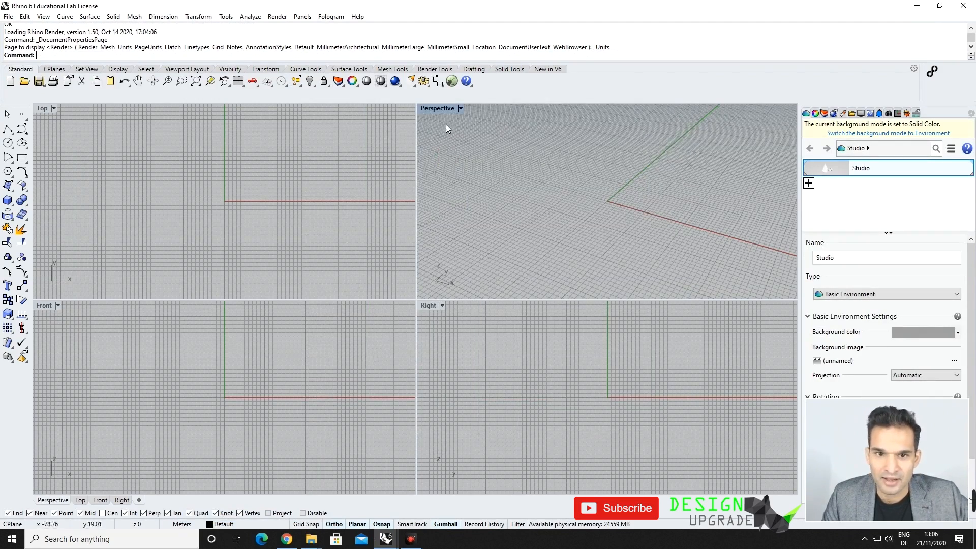
Step: Maximize the Perspective view, make Layer 01 the current layer and rename it 2D_Columns
double_click(444, 109)
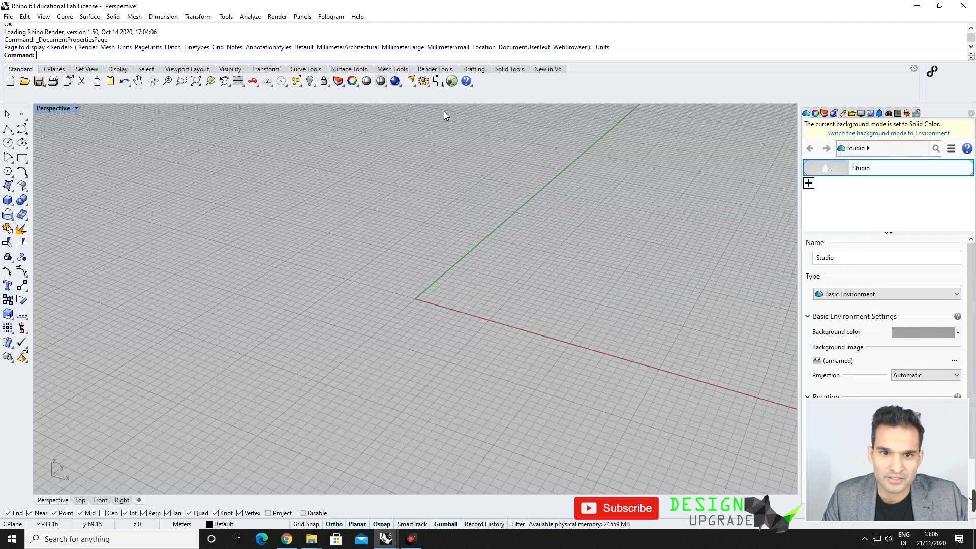
left_click(824, 113)
double_click(827, 157)
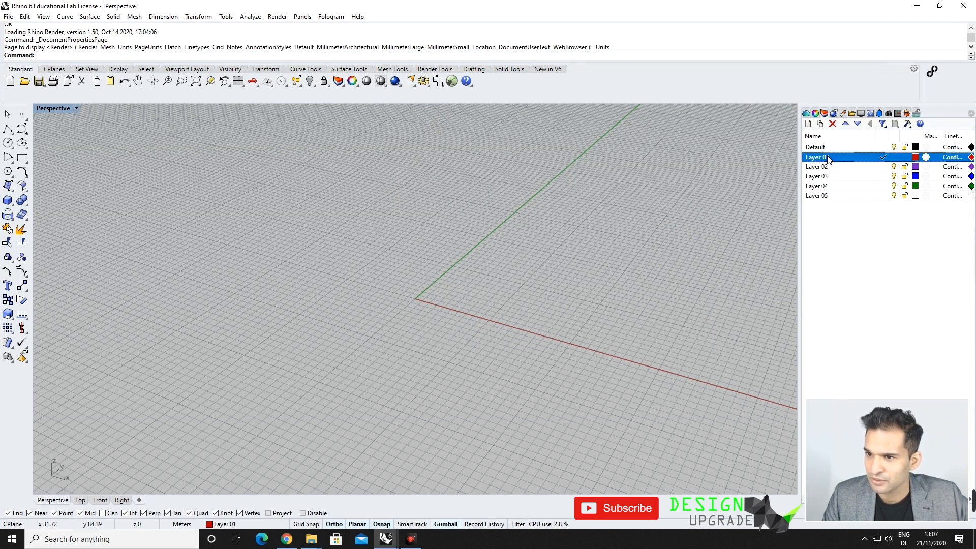
type("Column")
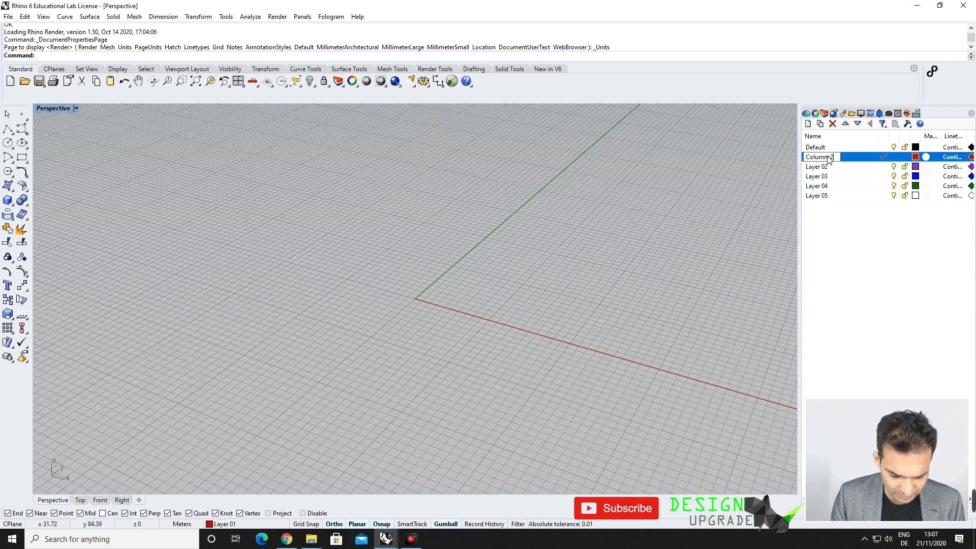
key("BackSpace")
key("BackSpace")
type("2D")
left_click(855, 158)
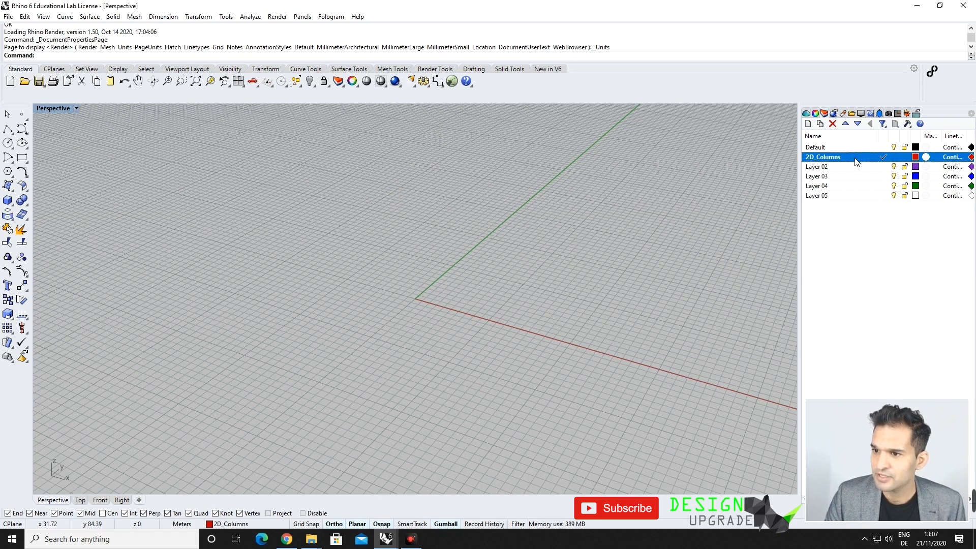
Step: In the Top view, draw a six-sided inscribed polygon centered at the origin with a 0.3 m radius along the X axis
left_click(81, 500)
scroll(422, 300, "up", 5)
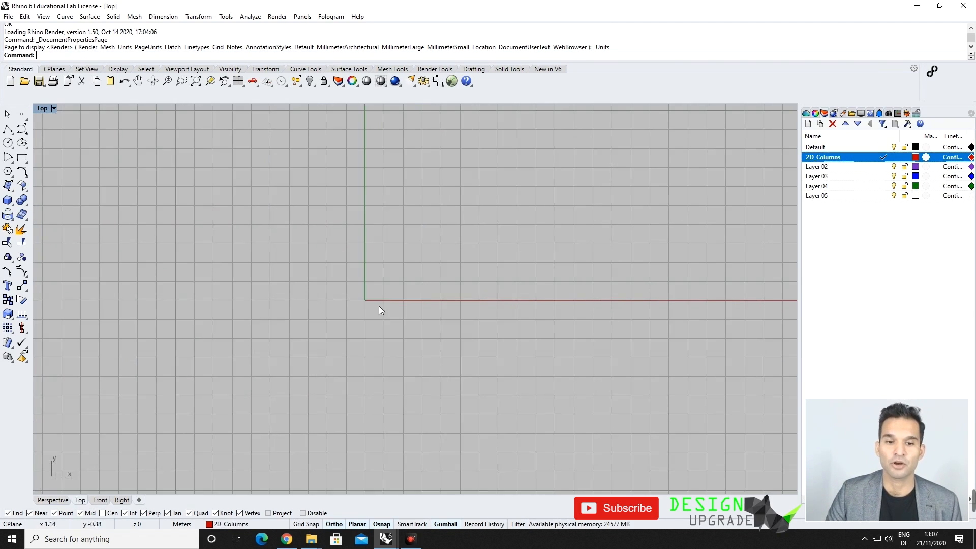
left_click(8, 171)
type("0")
key("Return")
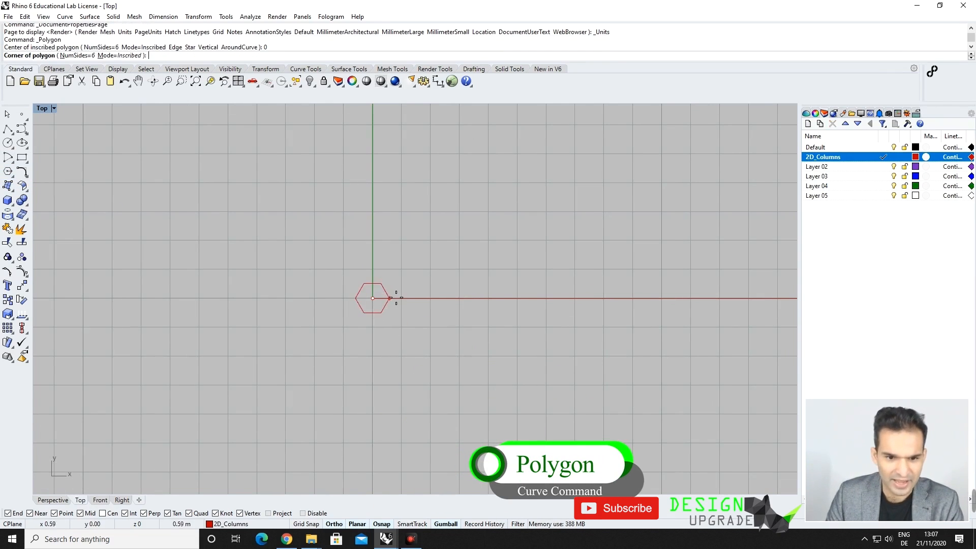
scroll(396, 303, "up", 2)
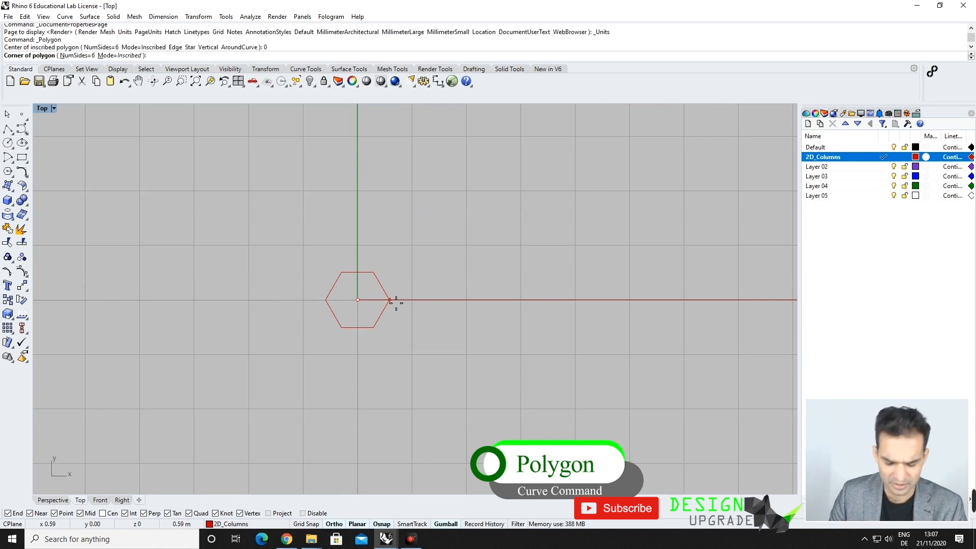
type("0.3")
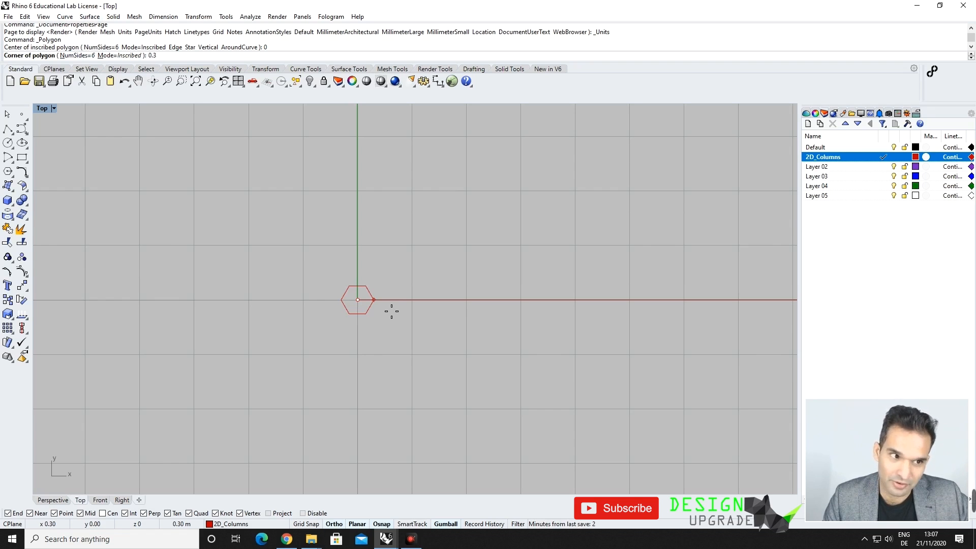
key("Return")
scroll(376, 272, "up", 5)
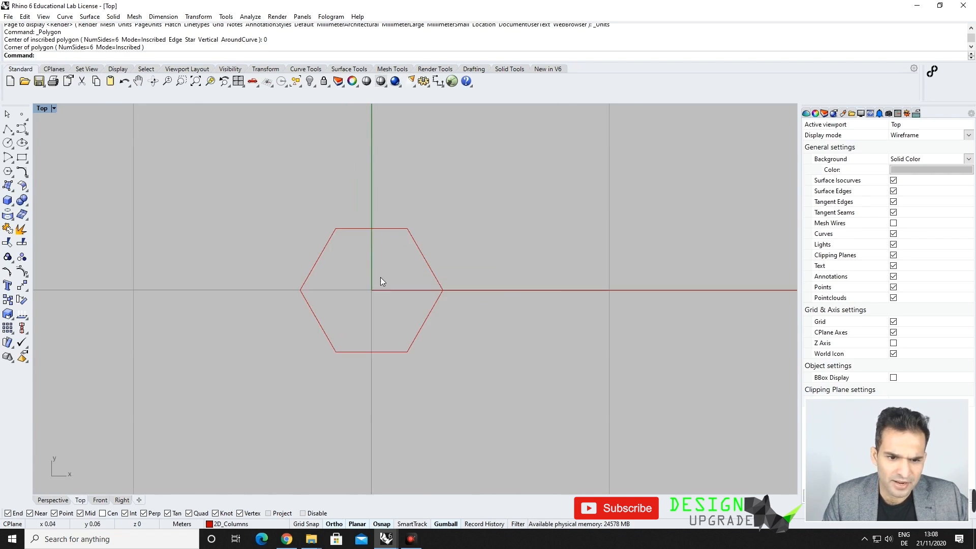
Step: Draw a circle of radius 0.075 m centered on the hexagon's upper-right corner
left_click(8, 143)
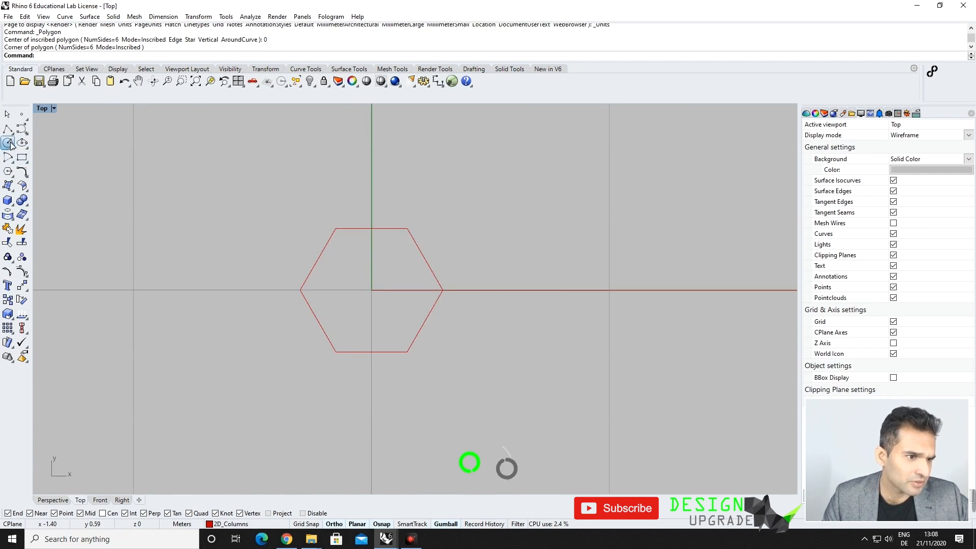
left_click(410, 228)
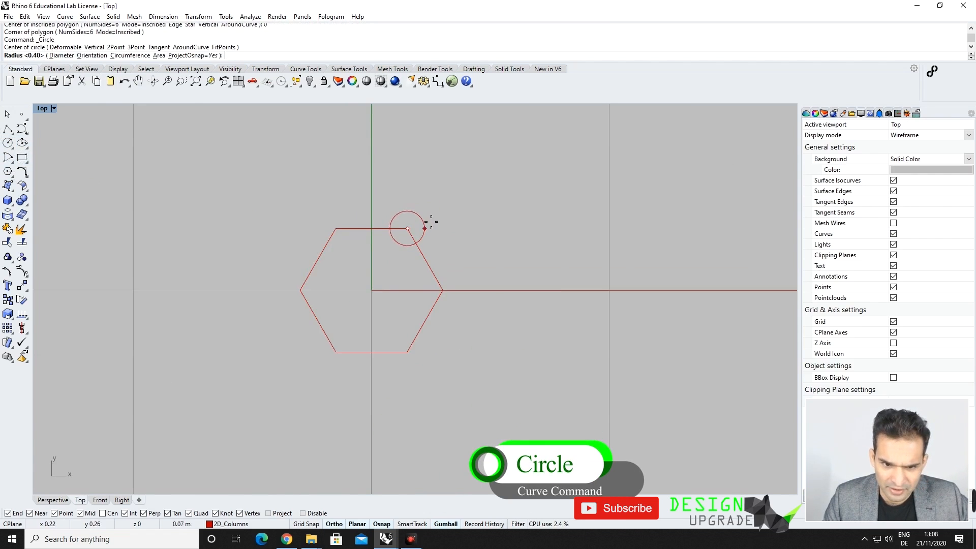
type("0.075")
key("Return")
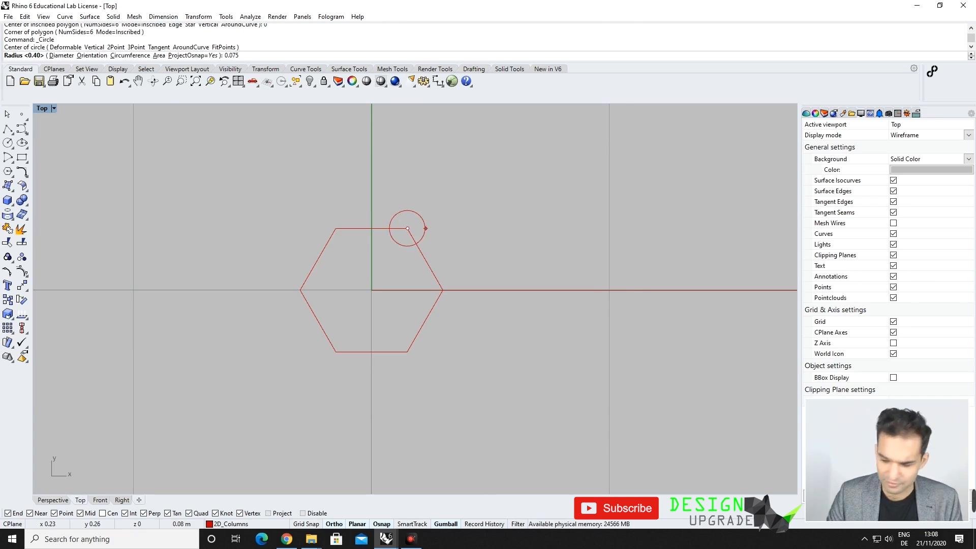
Step: Draw a circle of radius 0.1 m centered on the hexagon's upper-left corner
left_click(338, 229)
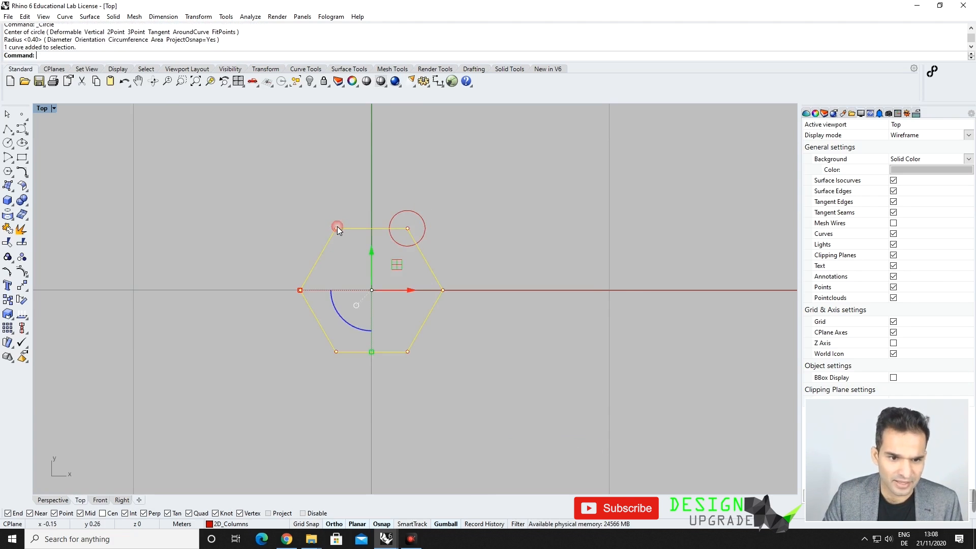
key("Return")
left_click(336, 228)
type("0.1")
key("Return")
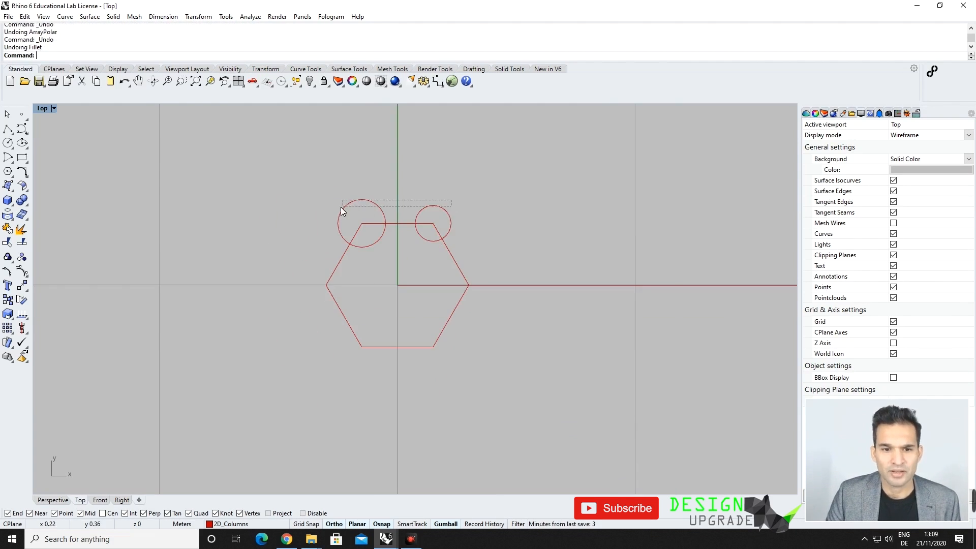
left_click_drag(340, 206, 340, 206)
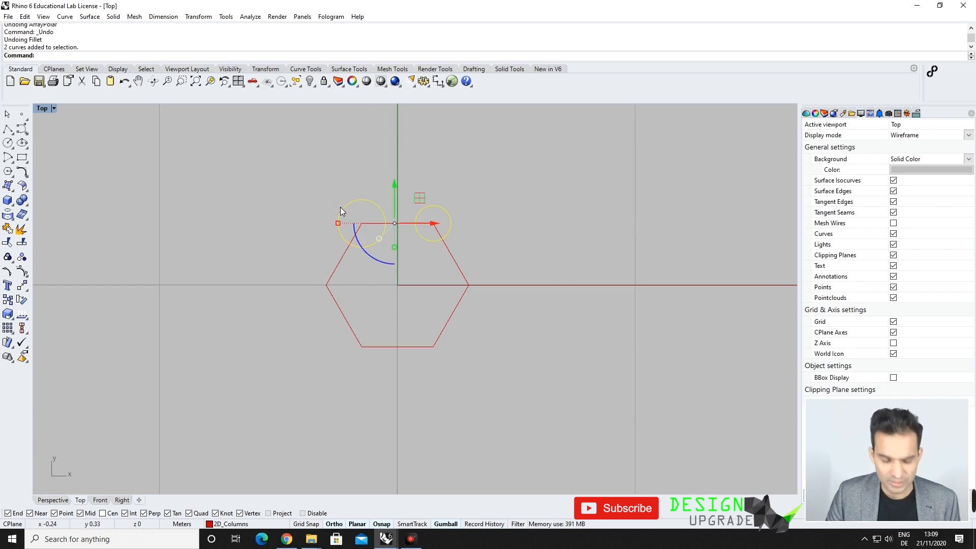
type("Arr")
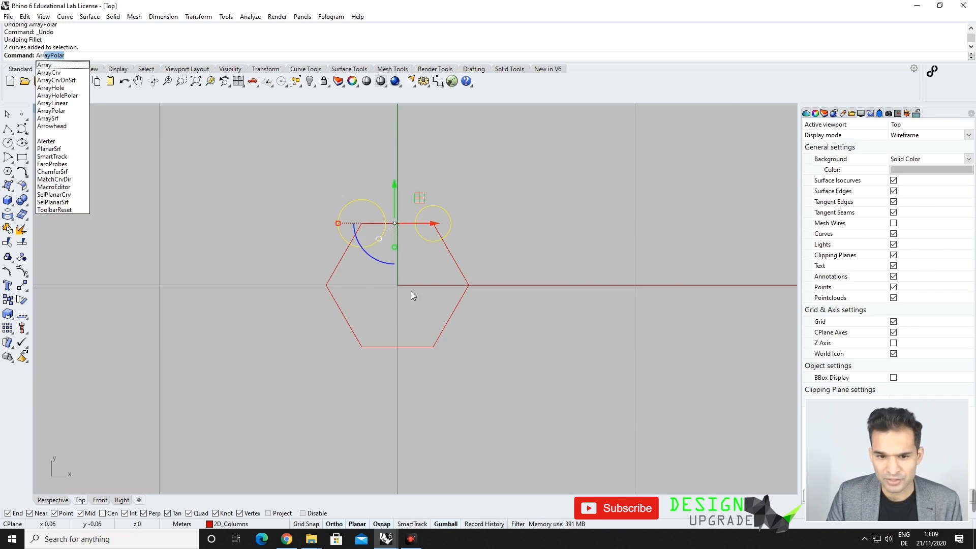
key("Escape")
key("Escape")
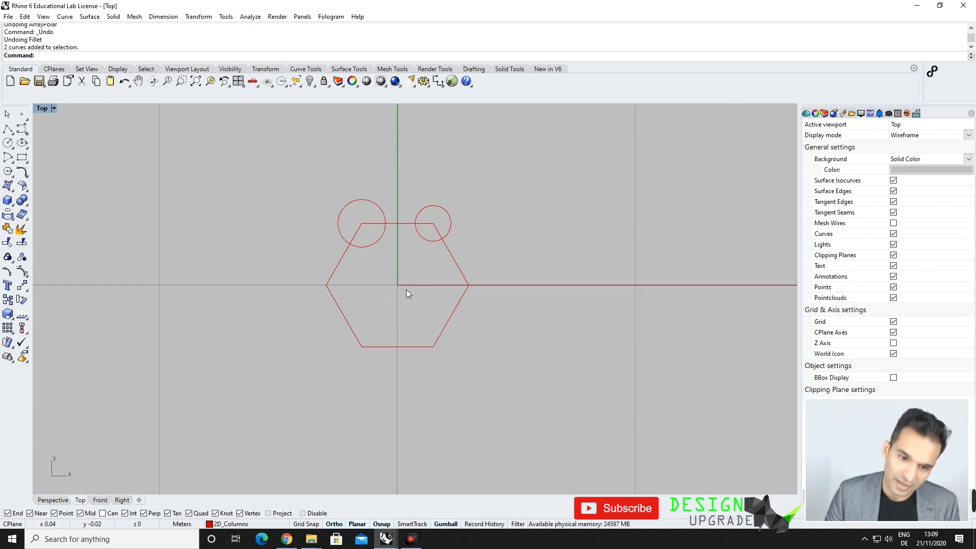
Step: Mark the hexagon's center point with the AreaCentroid command
left_click(450, 328)
type("A")
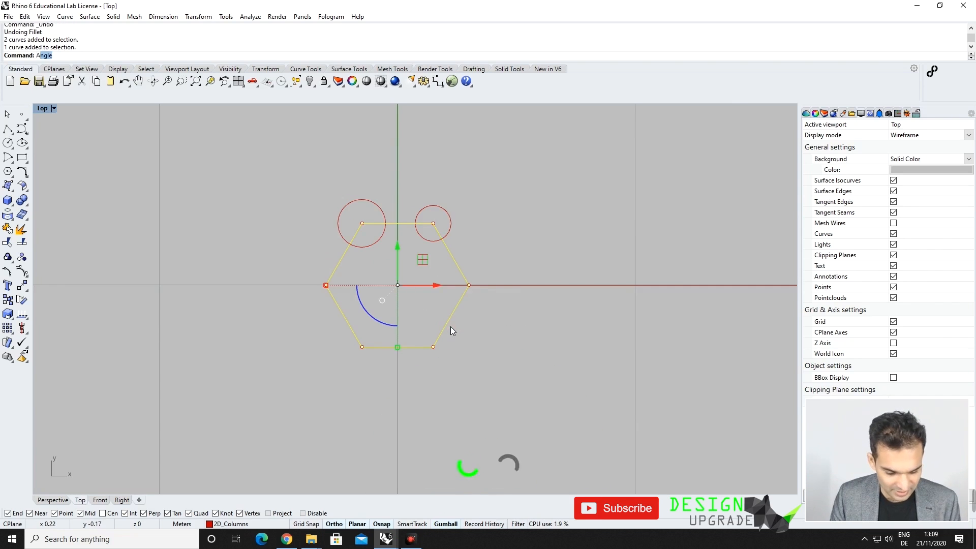
type("reaCentroid")
key("Return")
key("Escape")
Step: Polar-array both circles around the hexagon's centroid with 3 items over 360 degrees, and delete the hexagon
left_click_drag(365, 223, 363, 219)
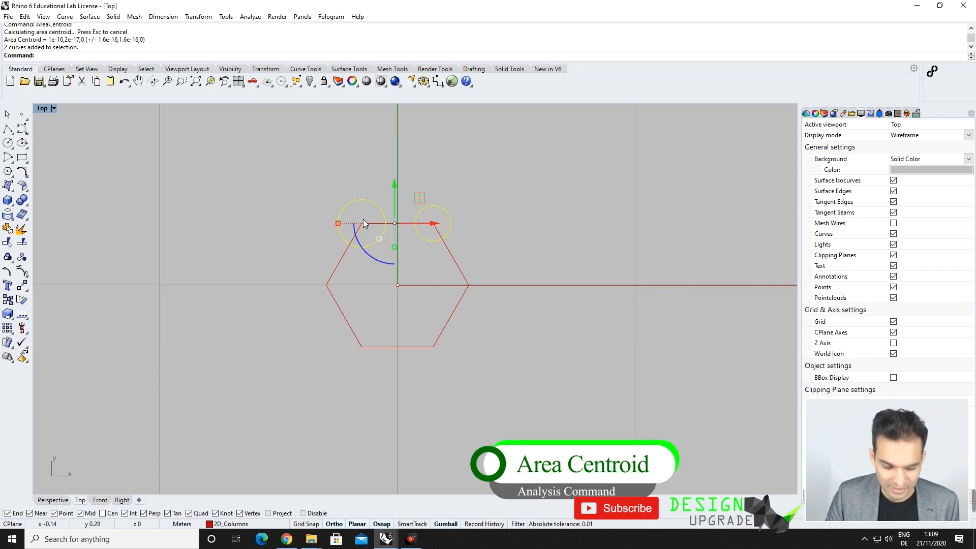
type("ArrayPolar")
key("Return")
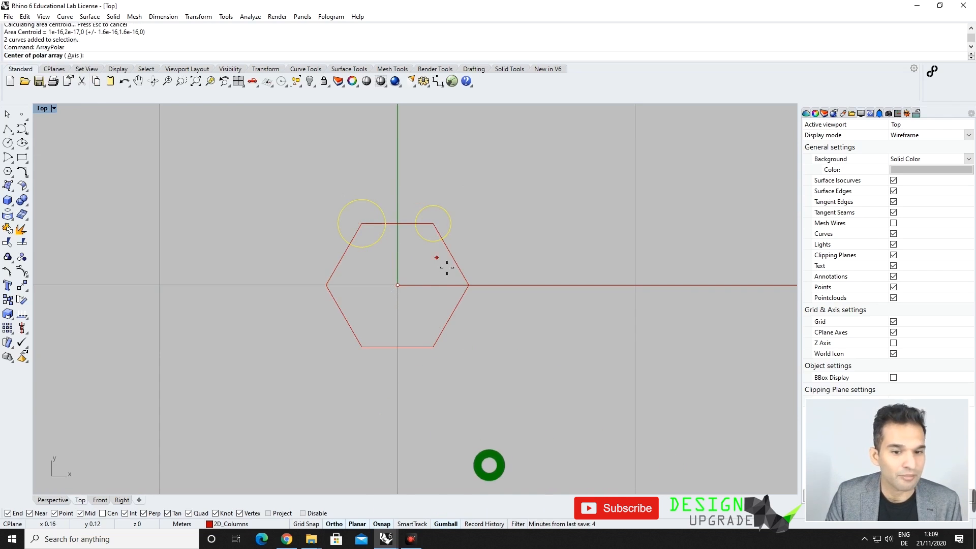
left_click(414, 295)
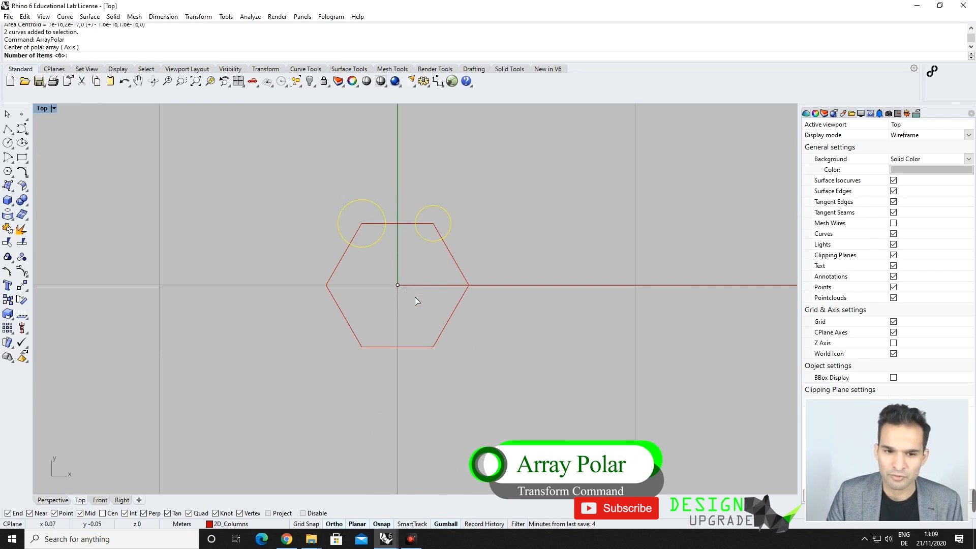
key("Return")
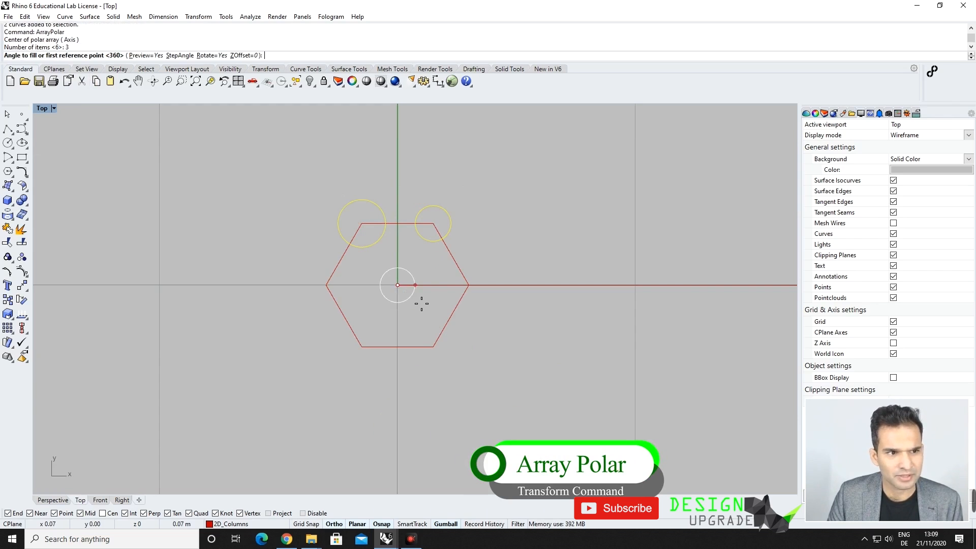
key("Return")
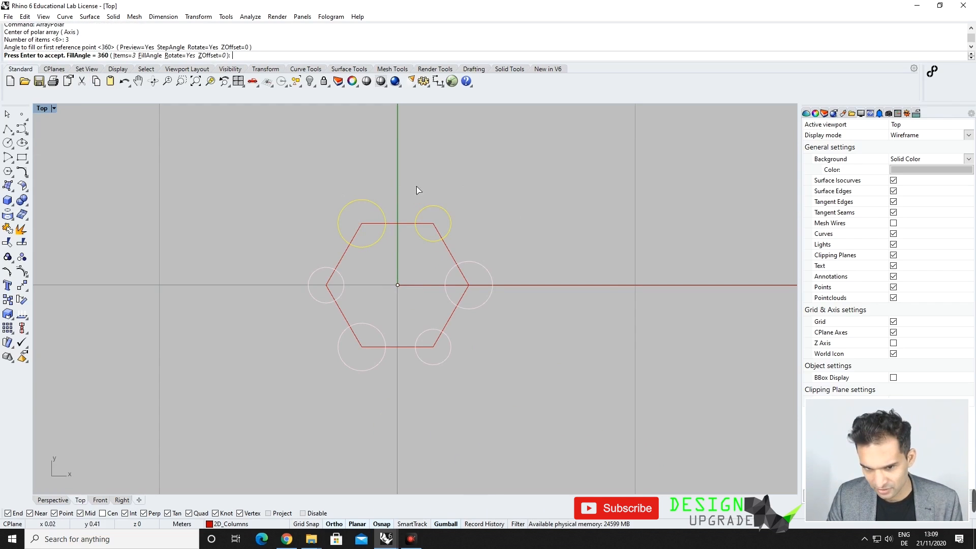
right_click(411, 256)
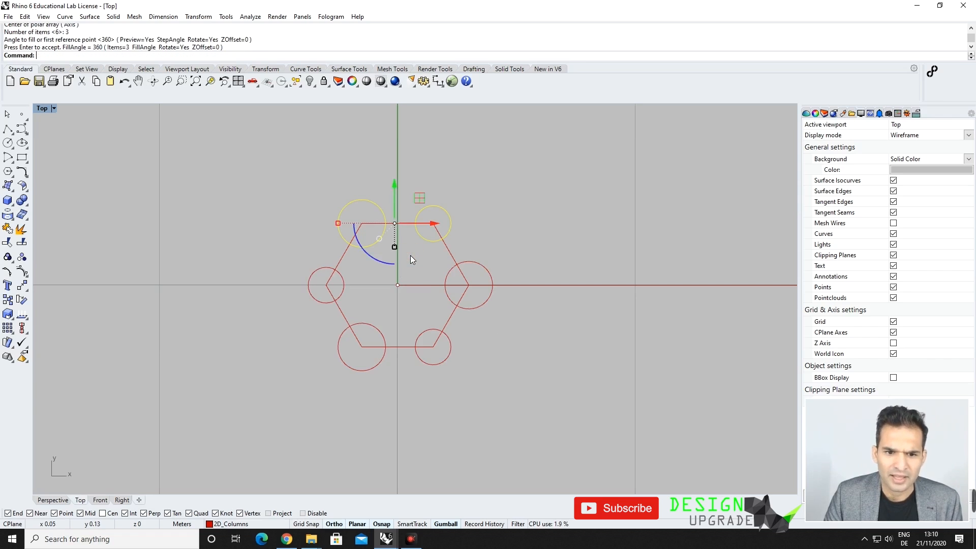
left_click(402, 225)
key("Delete")
Step: Fillet the upper-left large circle to the upper-right small circle with a radius of 0.1 m
type("Fe")
key("BackSpace")
type("illet")
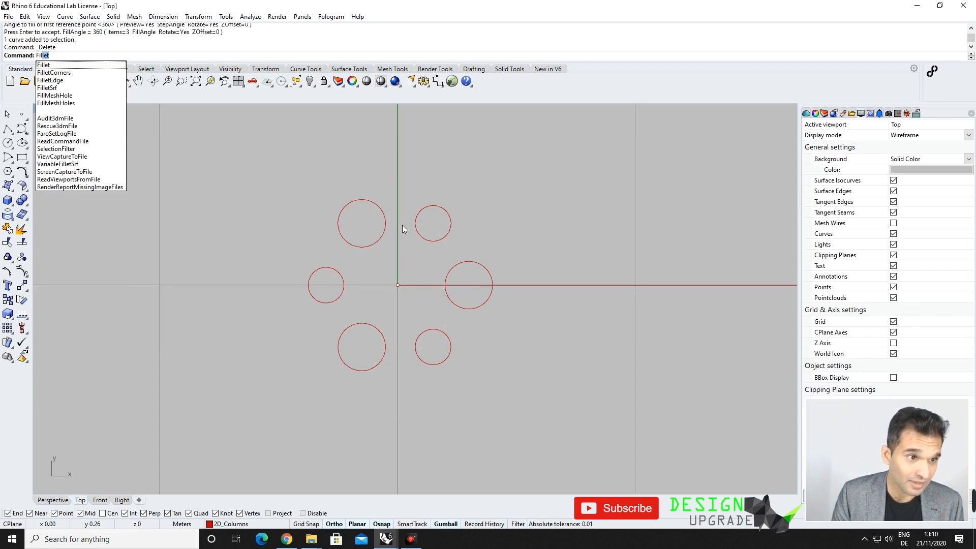
key("Return")
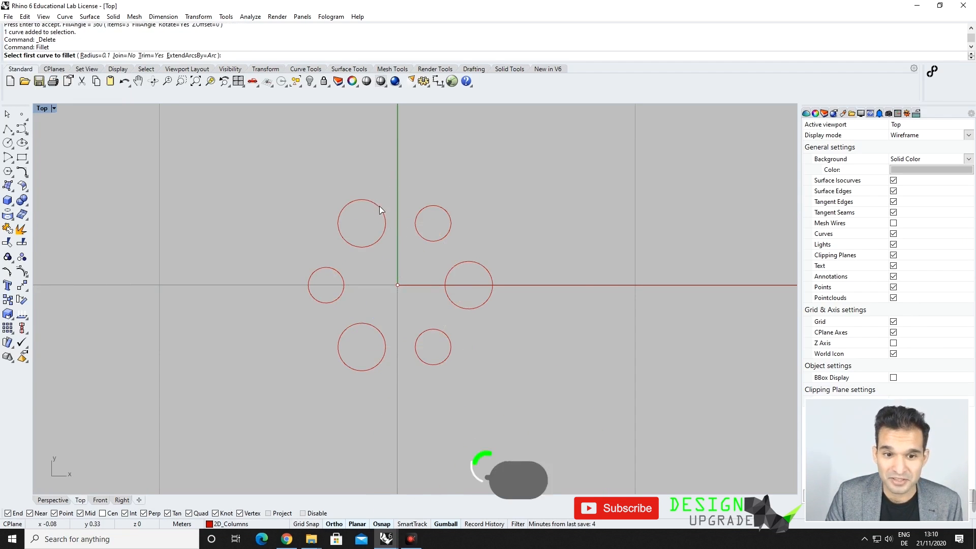
left_click(94, 55)
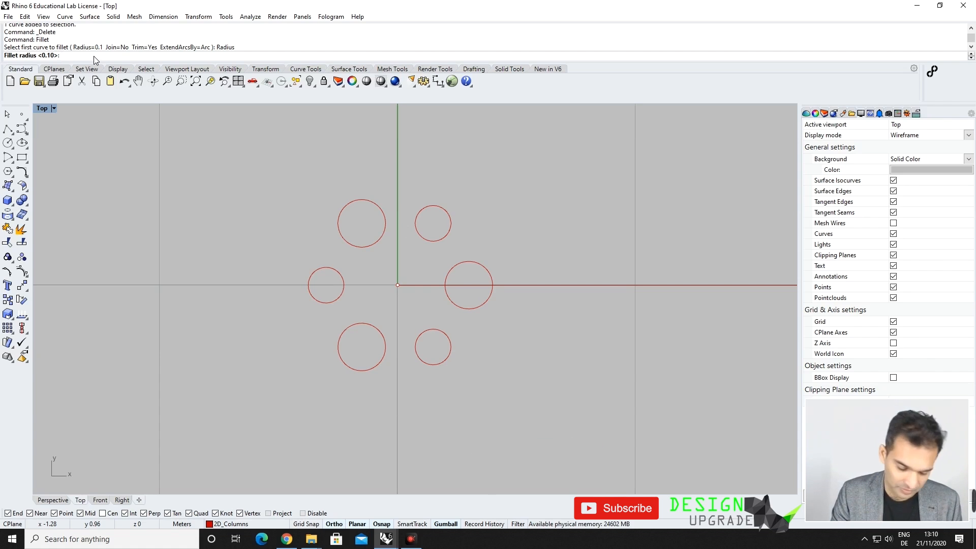
type("0.")
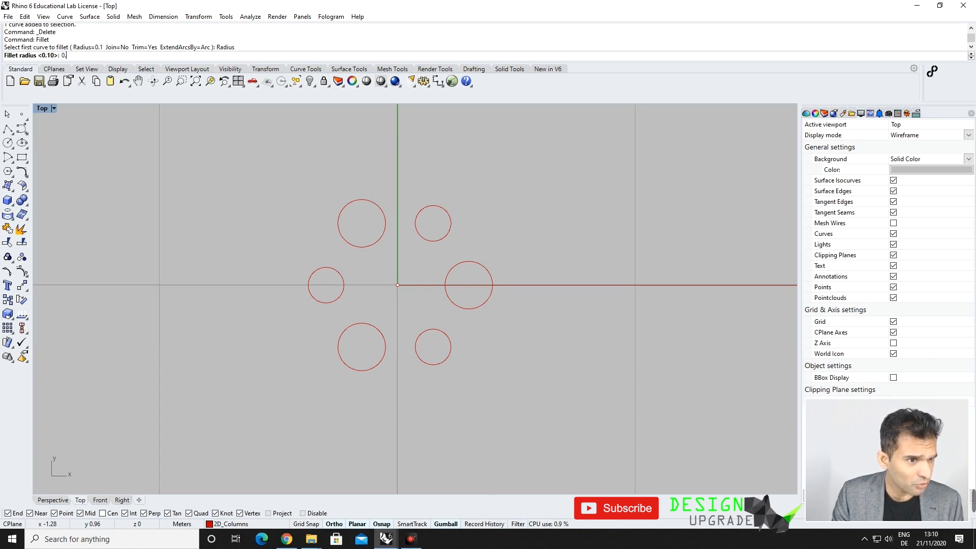
key("Return")
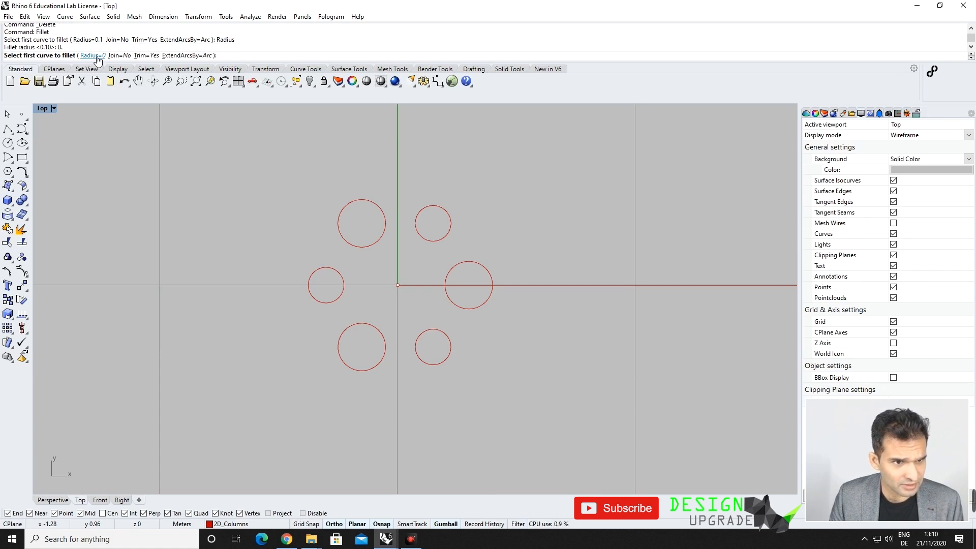
left_click(93, 55)
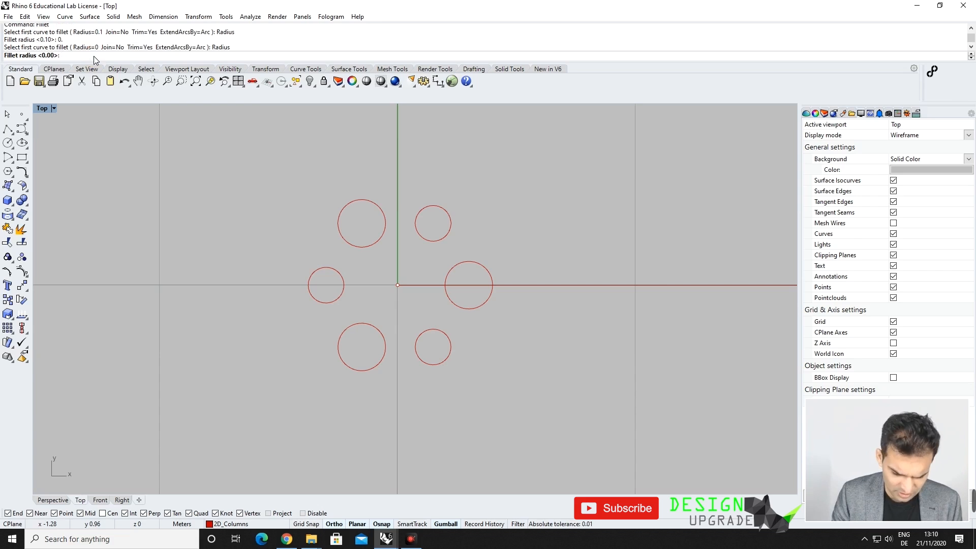
key("Return")
left_click(381, 207)
left_click(425, 210)
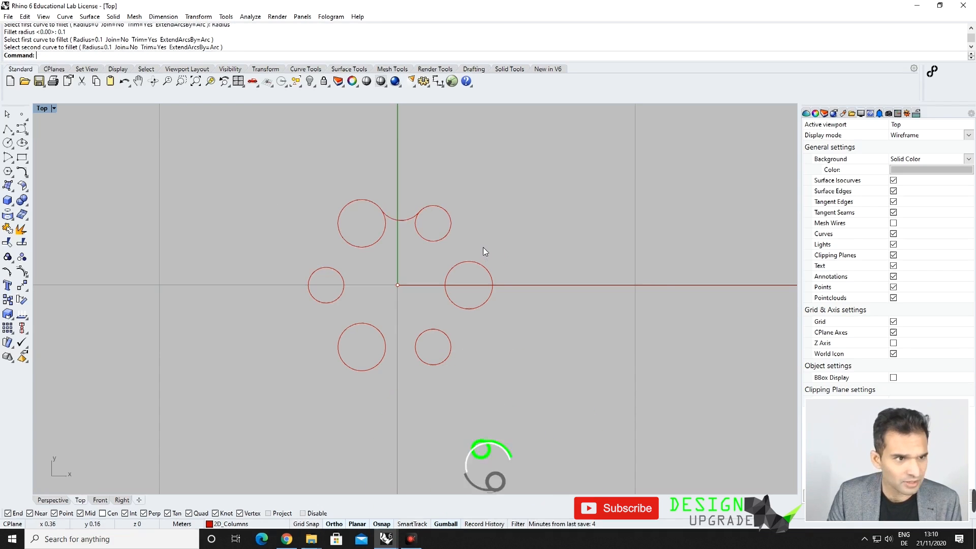
Step: Repeat the Fillet command to join the remaining neighbouring circle pairs around the ring with 0.1 m radius arcs
type("Repeat")
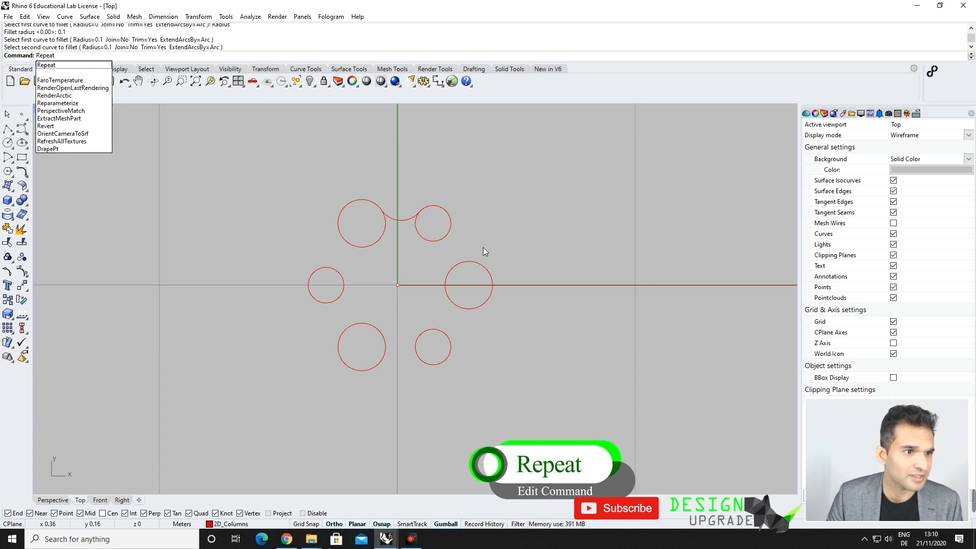
key("Return")
type("fillet")
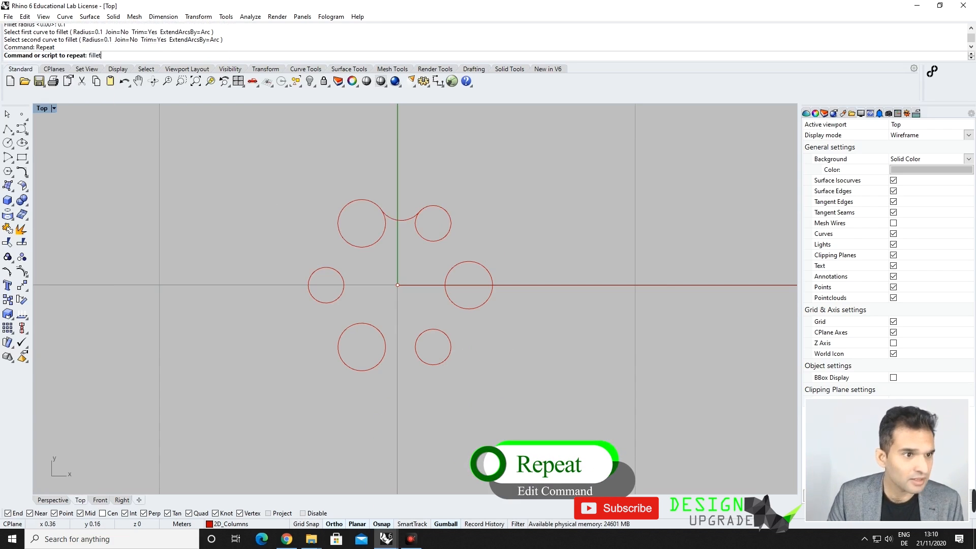
key("Return")
left_click(447, 219)
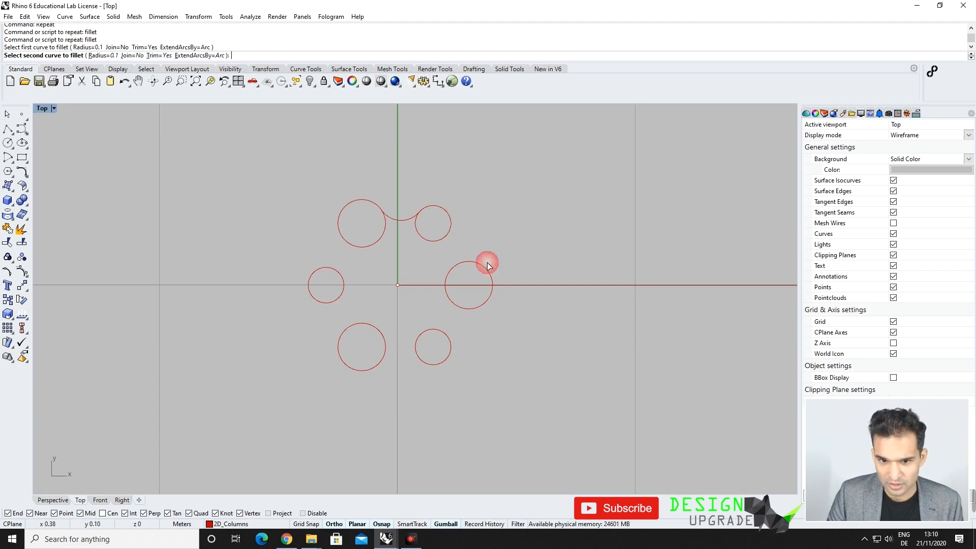
left_click(483, 264)
left_click(451, 345)
left_click(422, 363)
left_click(379, 365)
left_click(352, 368)
left_click(316, 300)
left_click(308, 278)
left_click(337, 222)
left_click(338, 224)
key("Escape")
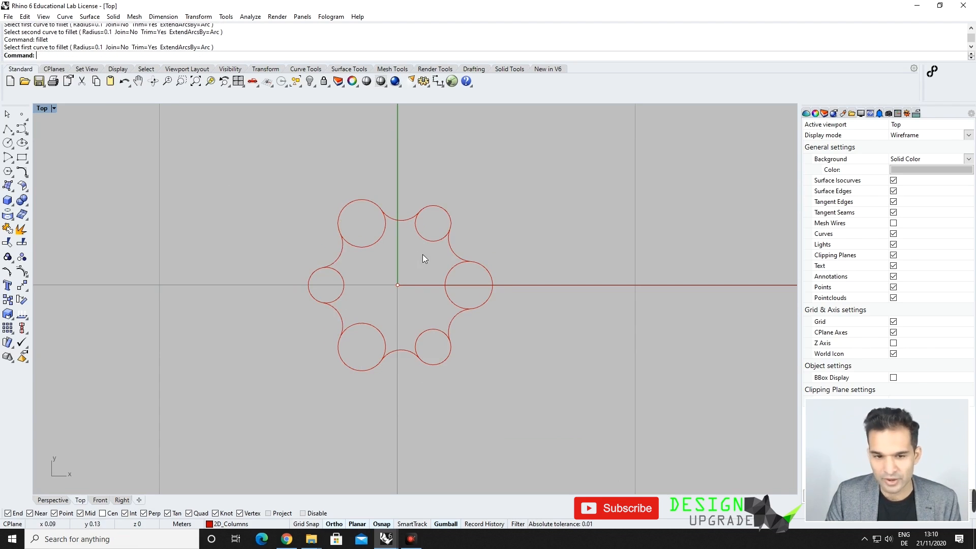
Step: Run CurveBoolean on all the circles and fillet arcs, keeping the central region enclosed between them
left_click_drag(482, 227, 266, 418)
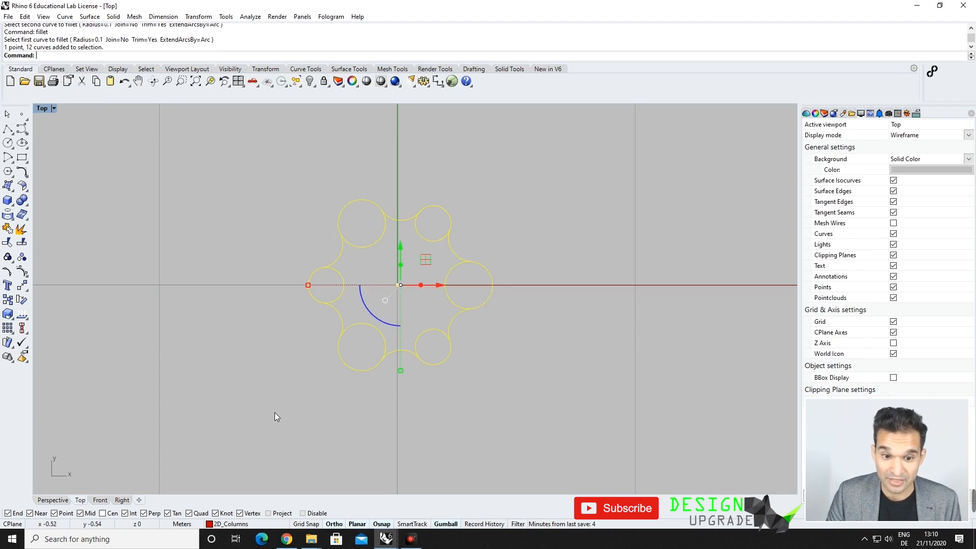
type("Curve")
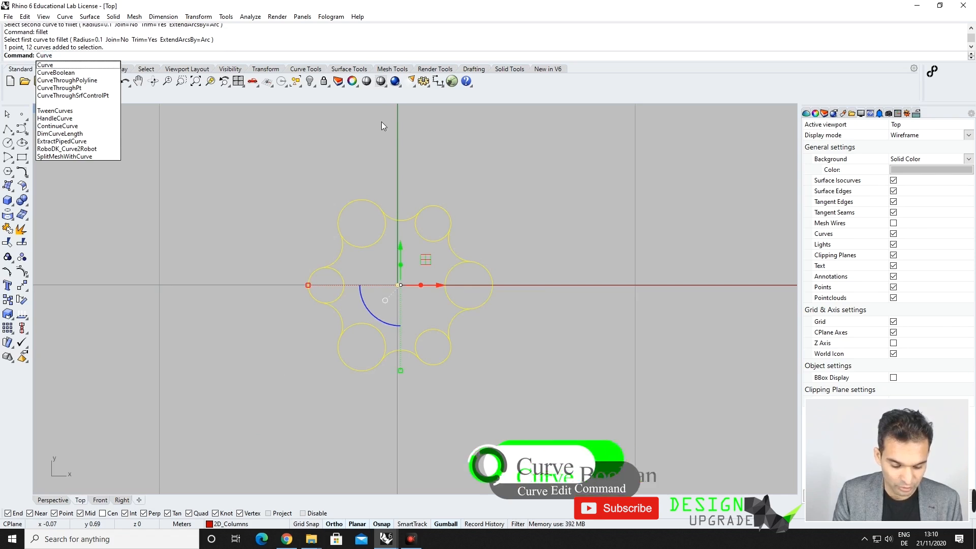
key("Down")
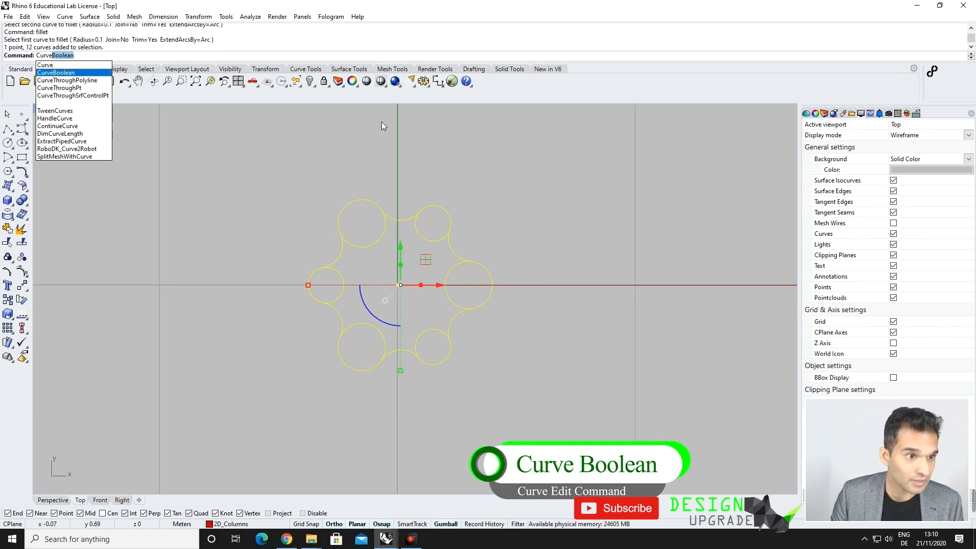
key("Return")
left_click(407, 261)
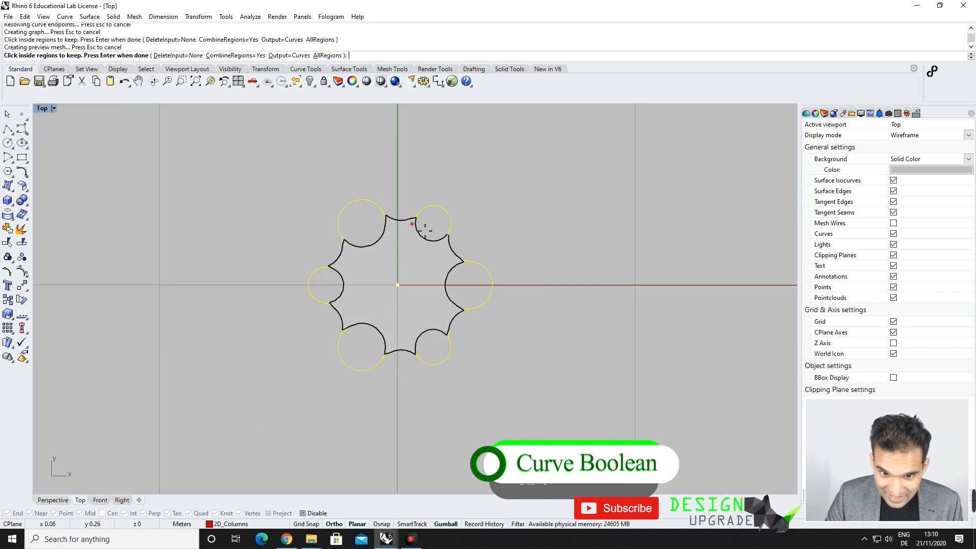
key("Return")
Step: Select the scalloped outline made by the curve boolean and lock it
scroll(413, 216, "up", 16)
scroll(401, 191, "down", 12)
left_click(460, 168)
scroll(460, 169, "down", 4)
scroll(382, 194, "up", 10)
left_click(382, 172)
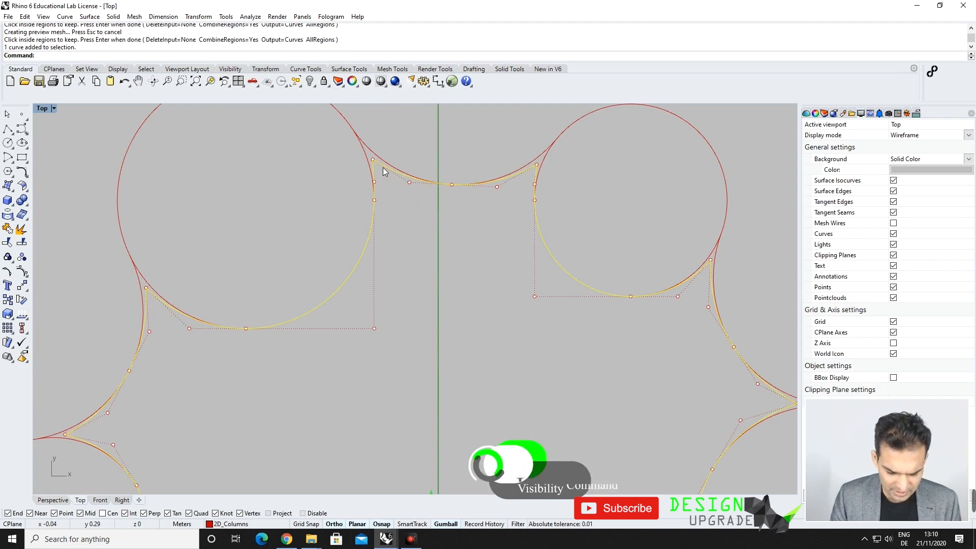
key("ctrl+l")
Step: Delete the source circles and fillet arcs, keeping the center point and the locked outline
scroll(347, 209, "down", 10)
scroll(338, 213, "down", 3)
left_click_drag(240, 176, 506, 389)
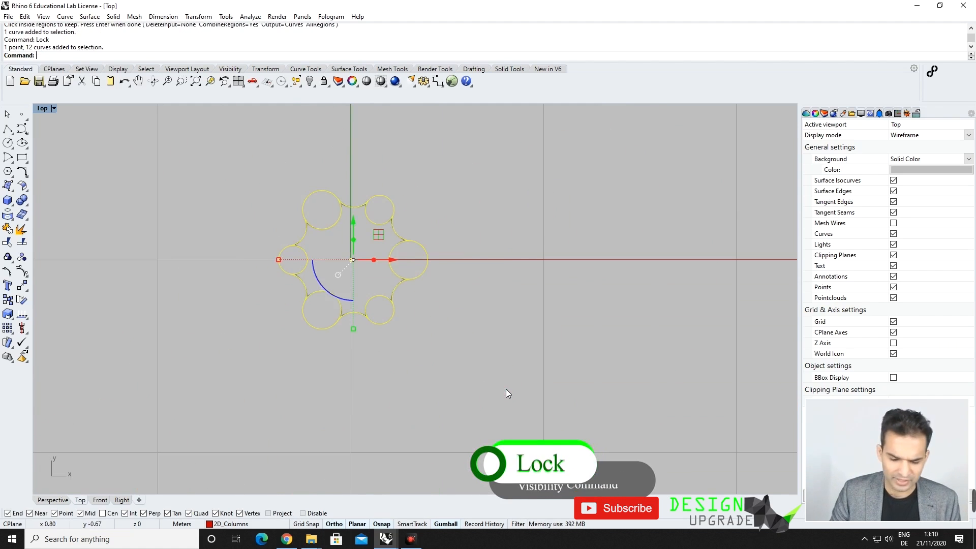
key("Delete")
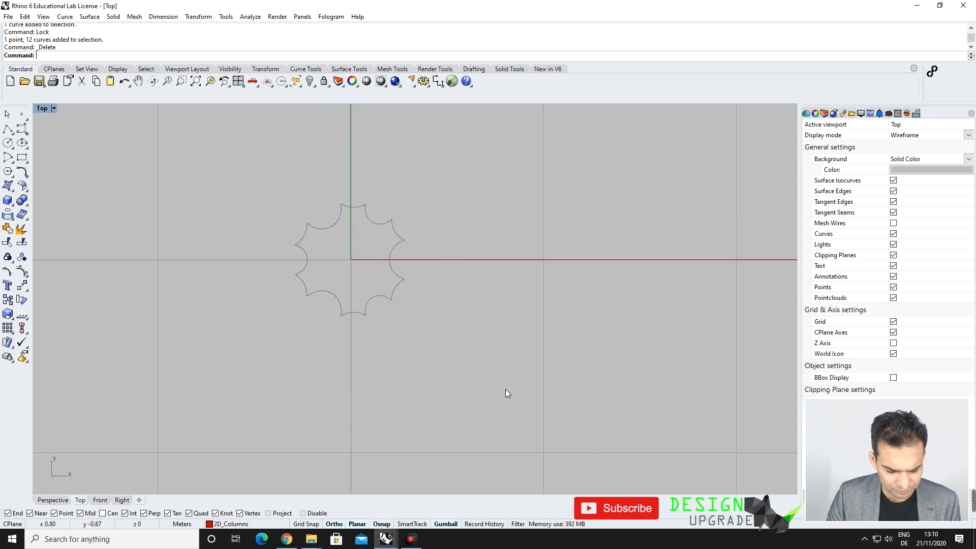
key("ctrl+z")
left_click(369, 278, "ctrl")
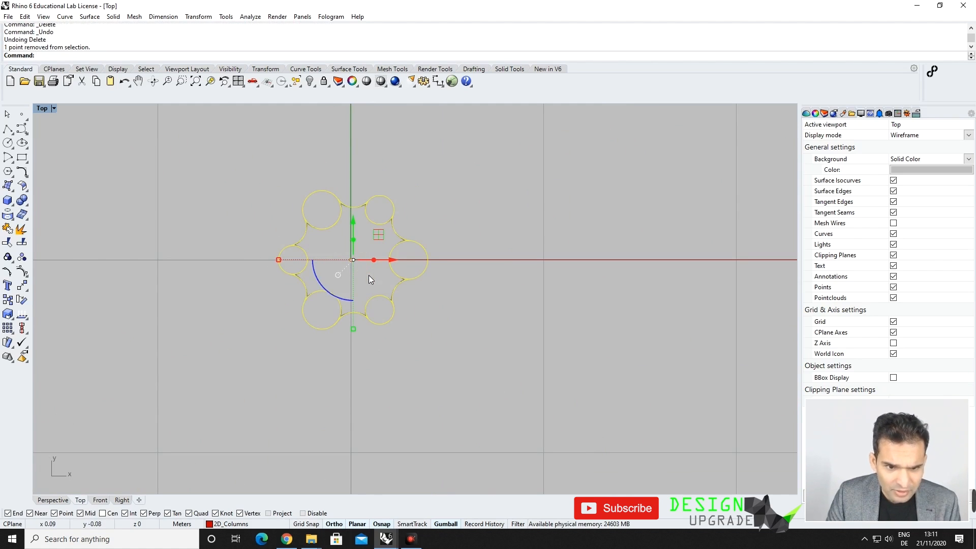
key("Delete")
scroll(370, 279, "up", 4)
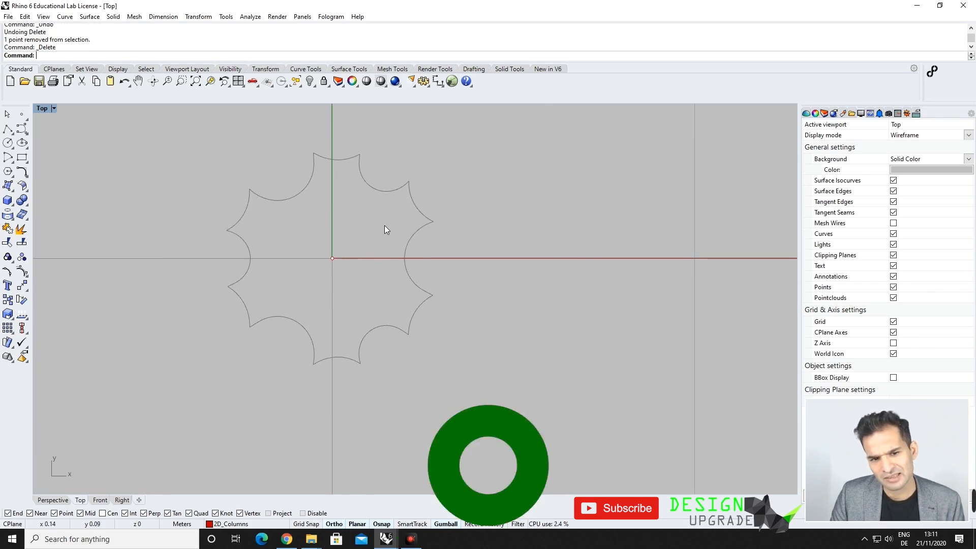
Step: Unlock the scalloped outline
type("Unlock")
key("Return")
scroll(456, 266, "down", 1)
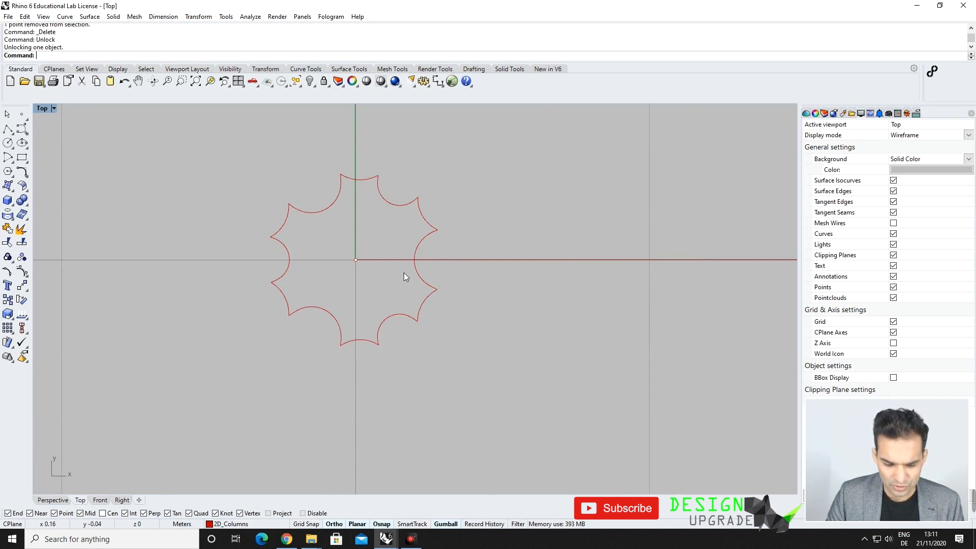
Step: Draw a circle of radius 0.35 m around the scalloped outline, centered on the center point
type("Circle")
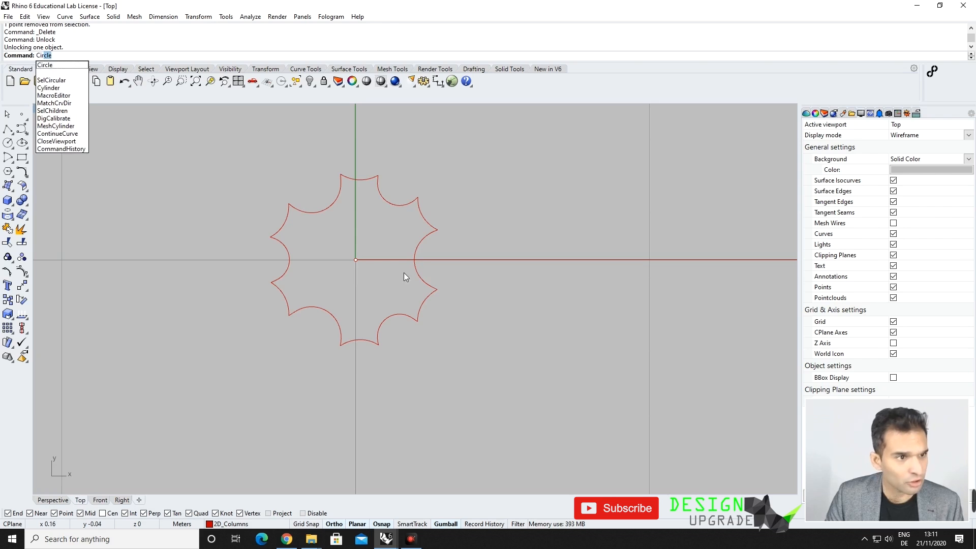
key("Return")
left_click(357, 260)
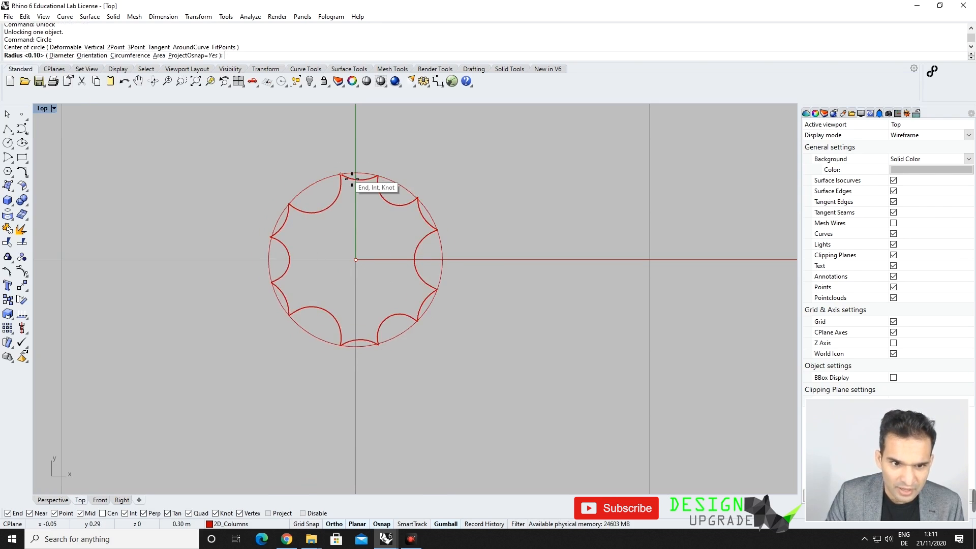
scroll(303, 283, "up", 2)
type("0.35")
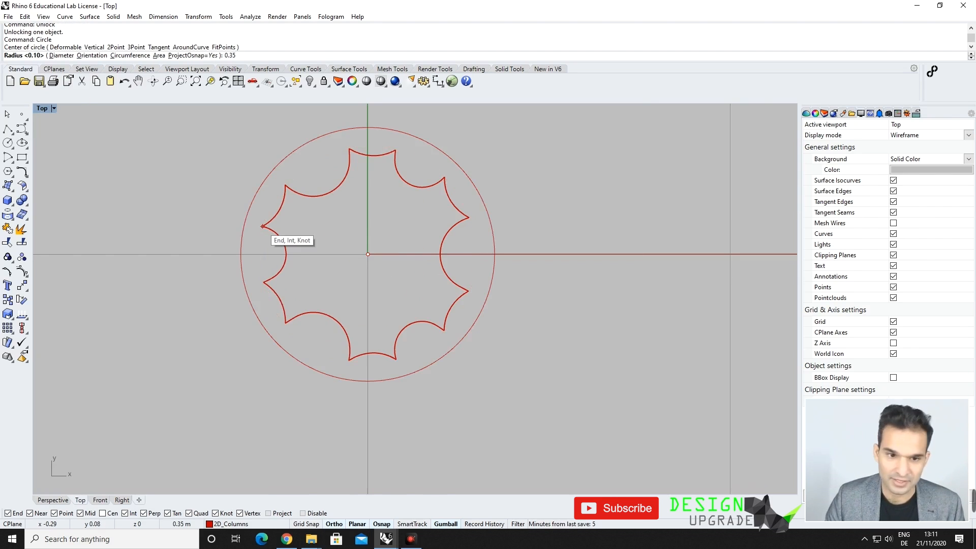
key("Return")
scroll(299, 255, "down", 4)
scroll(321, 287, "up", 2)
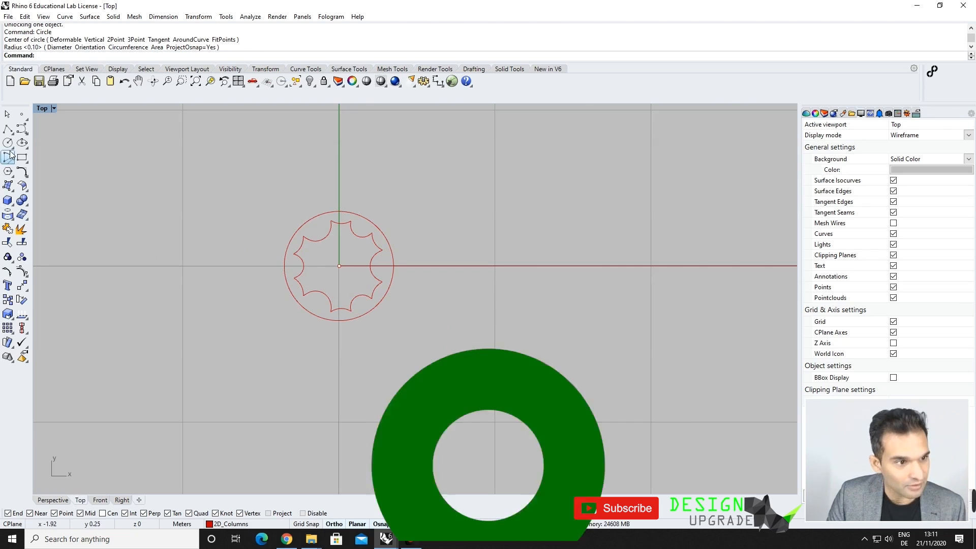
Step: Draw a 0.9 by 0.9 m rectangle from its center, placed on the center point
left_click(22, 159)
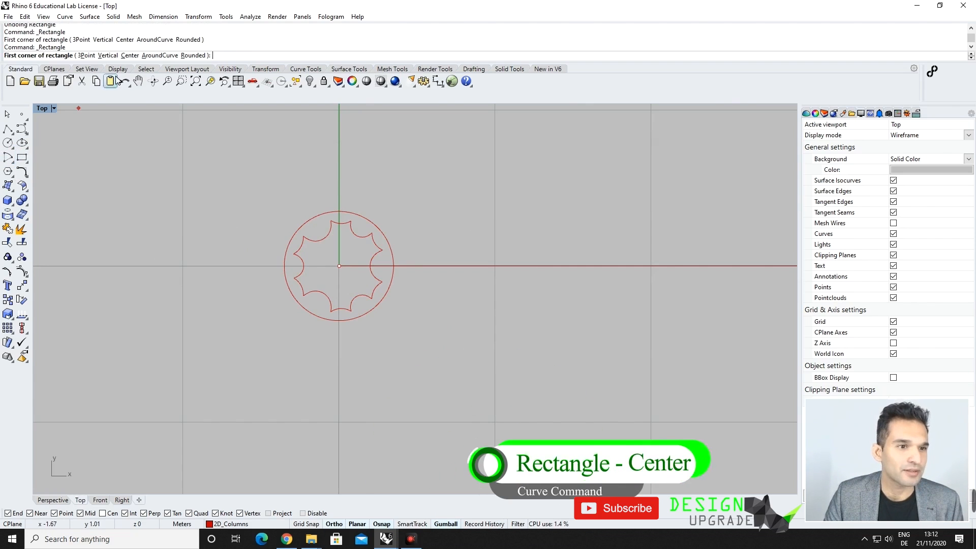
left_click(123, 55)
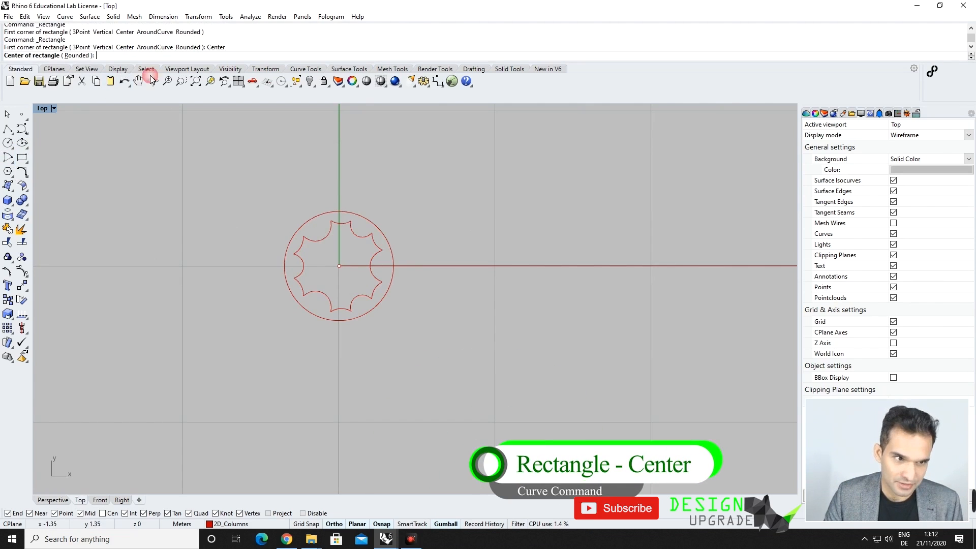
left_click(339, 265)
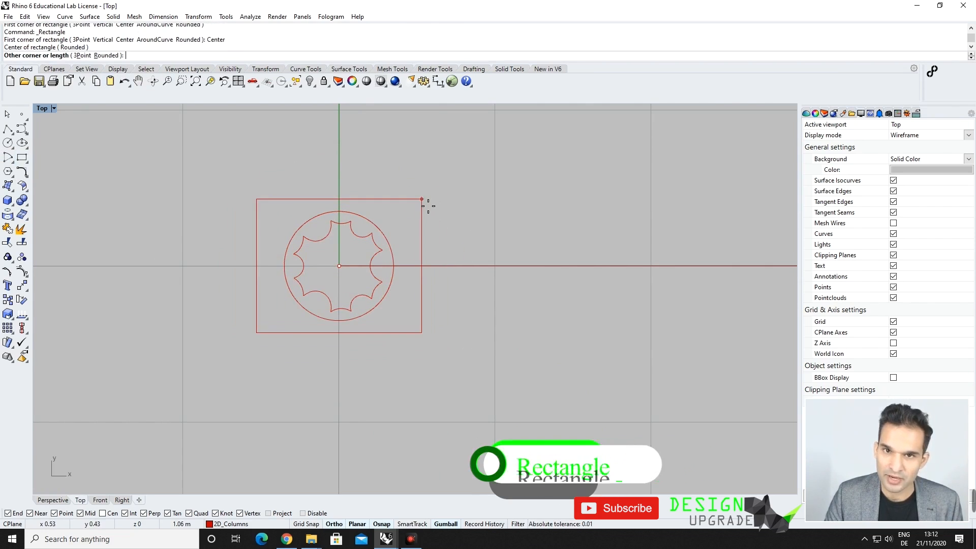
type("0.9")
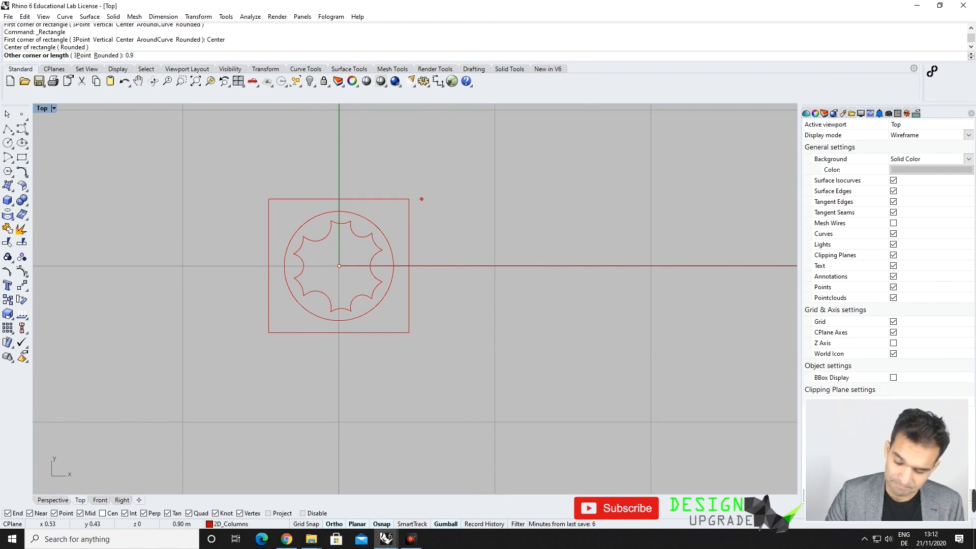
key("Return")
type(".9")
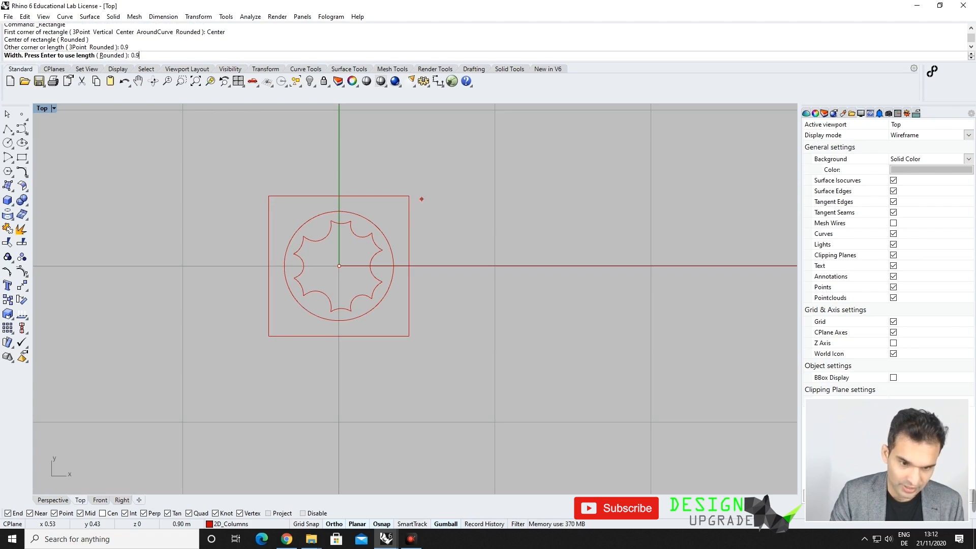
key("Return")
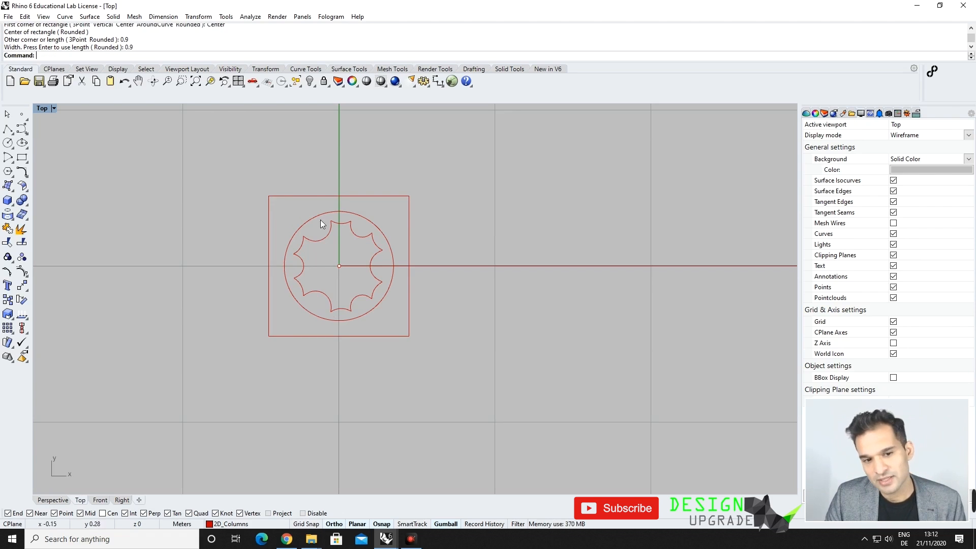
Step: In the Perspective view, raise the circle and the scalloped outline 0.3 m above the ground, leaving the square in place
left_click(59, 501)
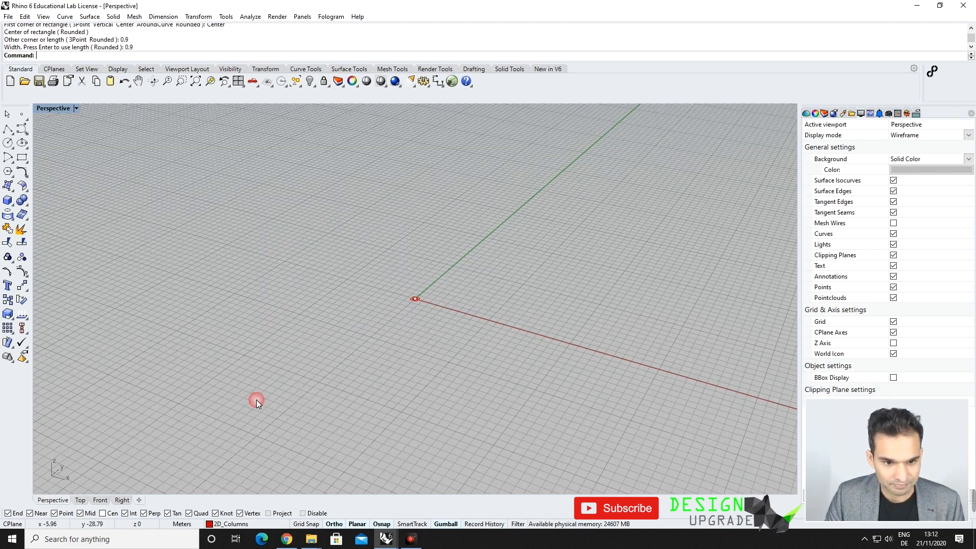
left_click_drag(389, 272, 508, 359)
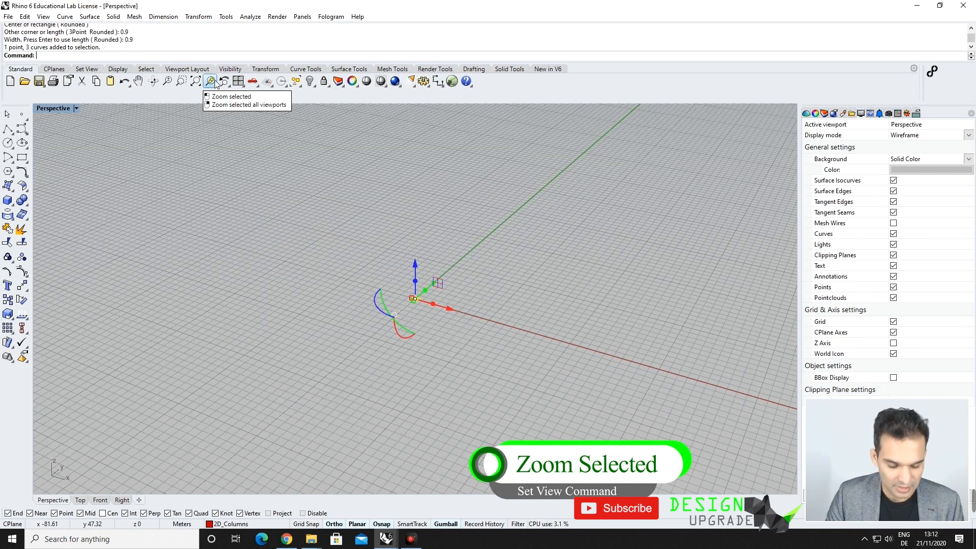
type("ZS")
key("Return")
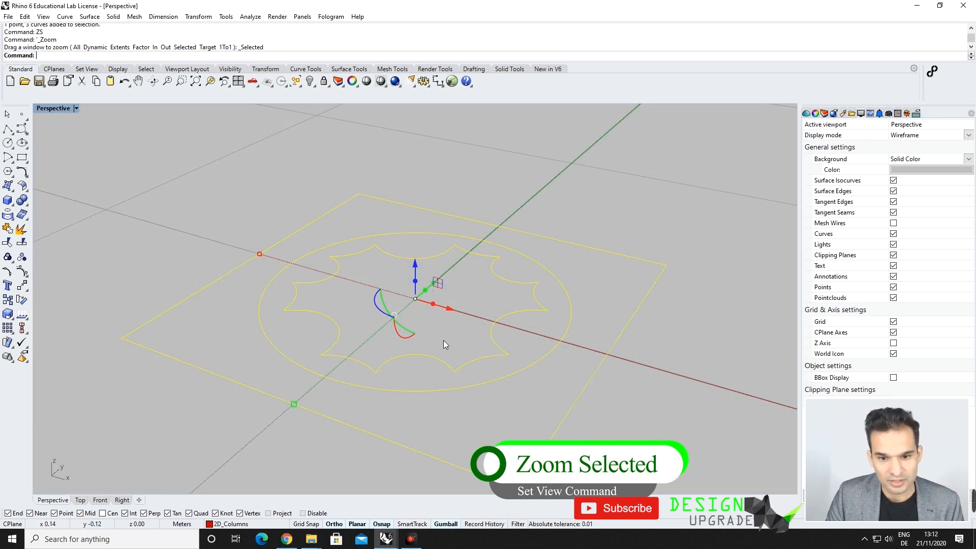
left_click(484, 290)
scroll(336, 234, "down", 4)
right_click_drag(336, 234, 461, 272)
left_click_drag(461, 240, 402, 243)
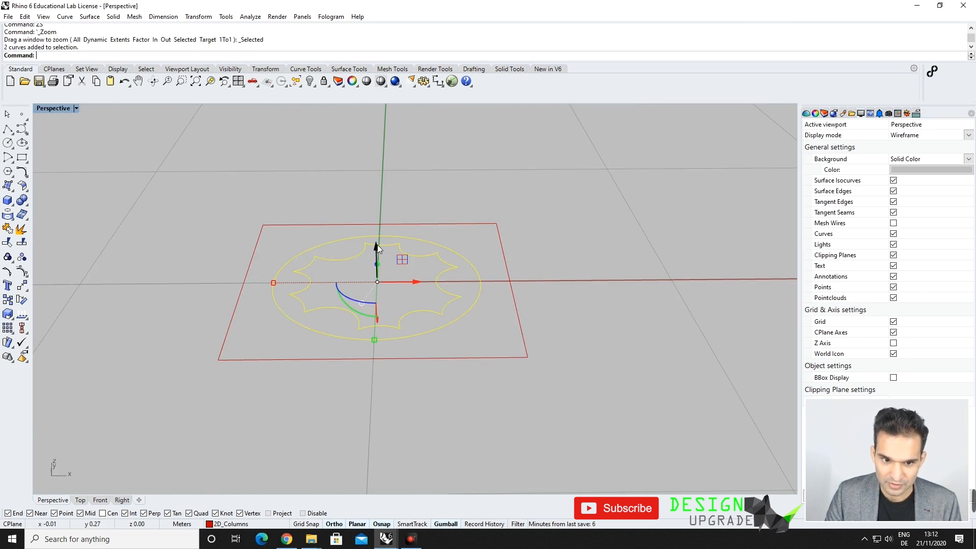
left_click(377, 246)
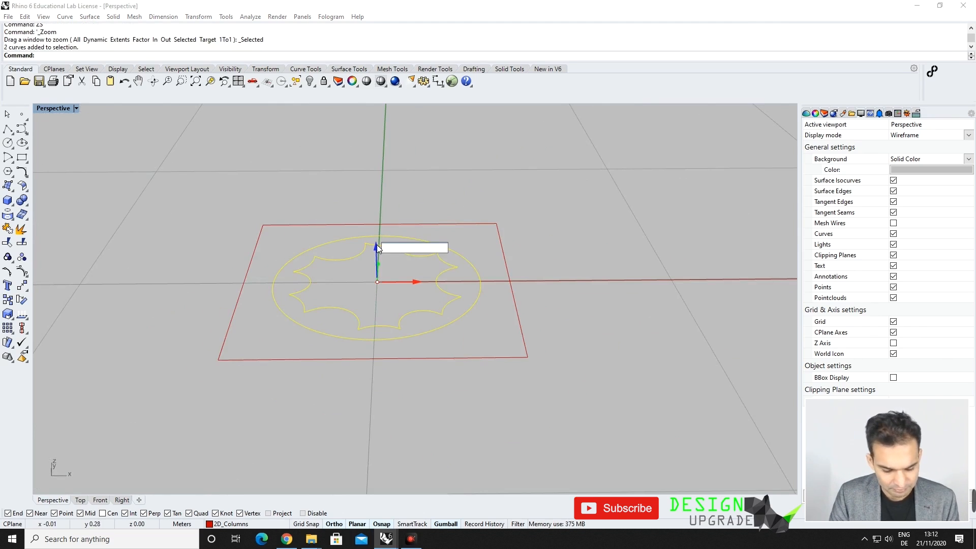
type("10")
key("Return")
key("Escape")
Step: Extrude the square upward 0.2 m as a solid, deleting the input curve
left_click_drag(531, 304, 499, 321)
right_click_drag(498, 322, 489, 307)
type("ExtrudeCrv")
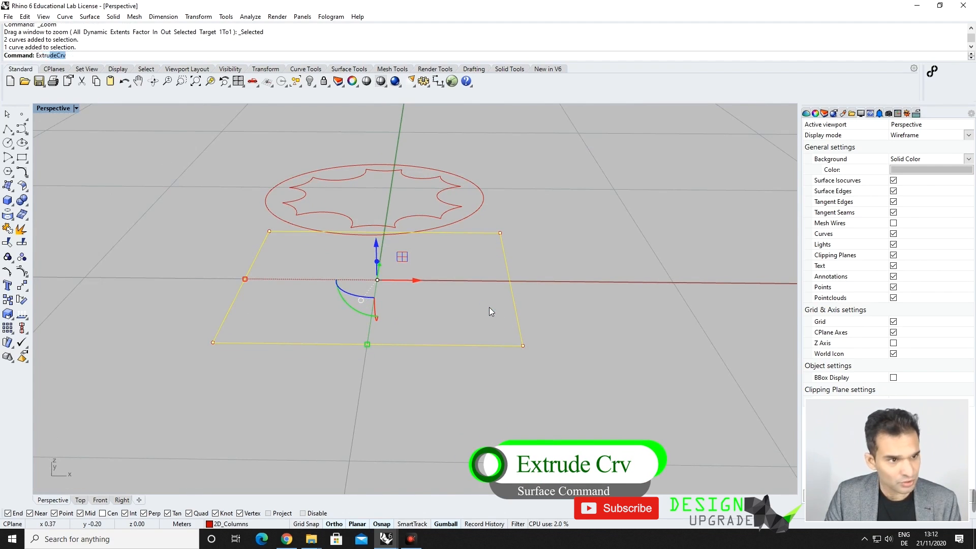
key("Return")
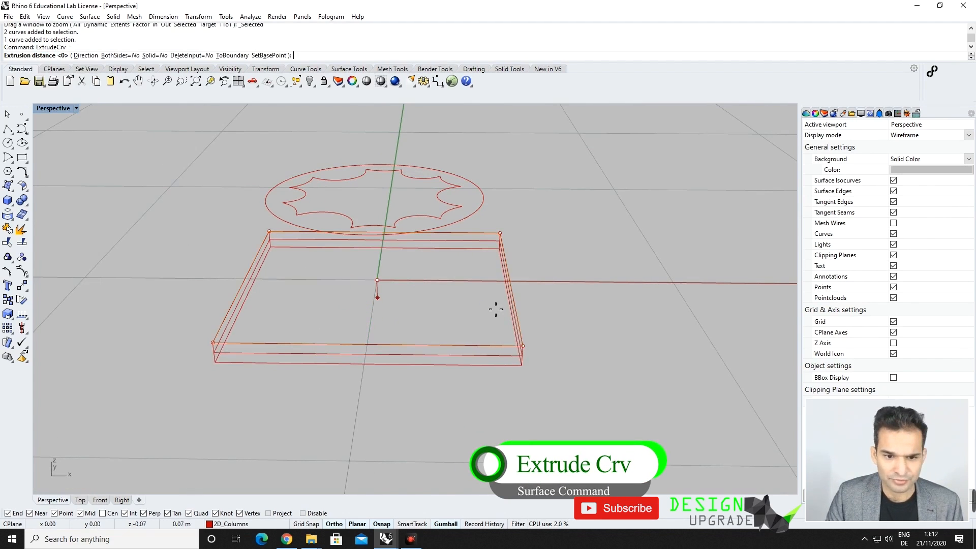
left_click(154, 56)
left_click(189, 55)
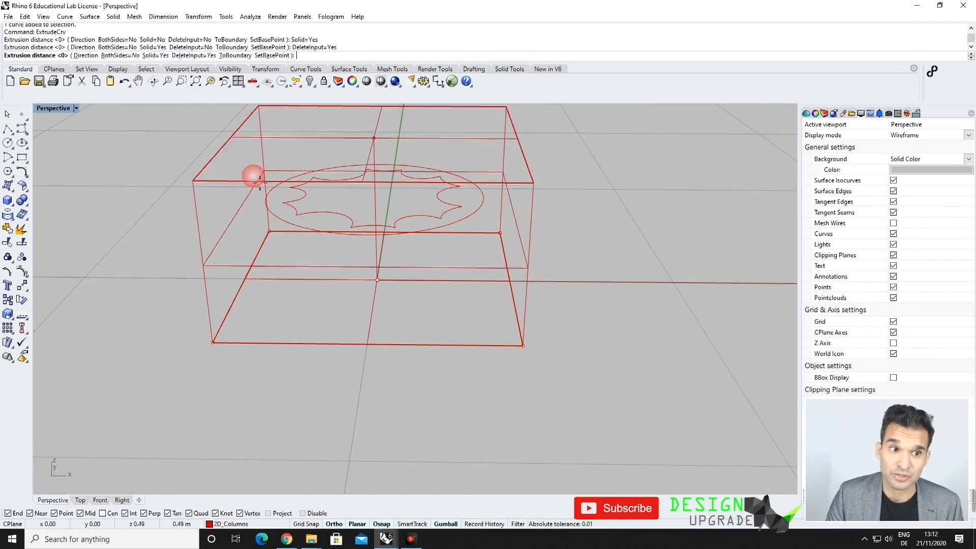
right_click_drag(271, 242, 251, 233)
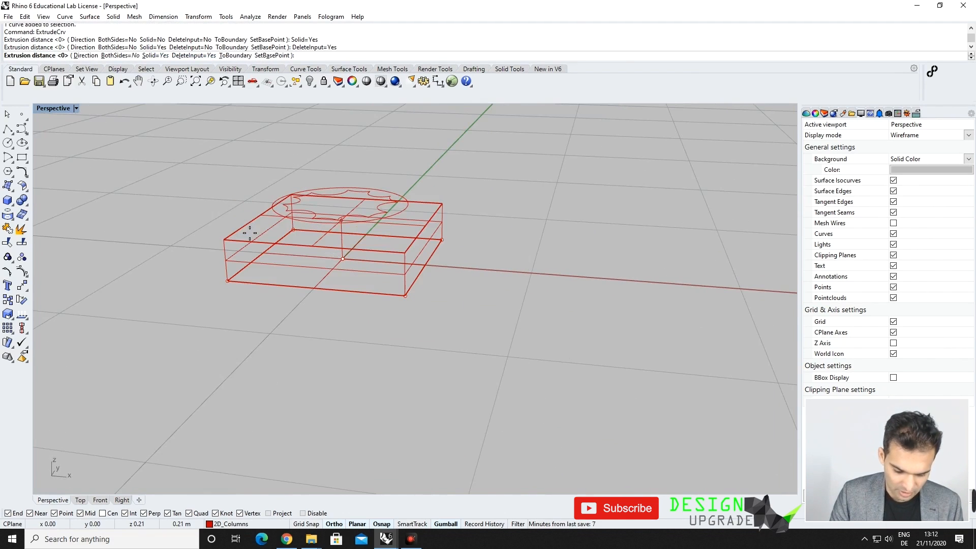
left_click(243, 227)
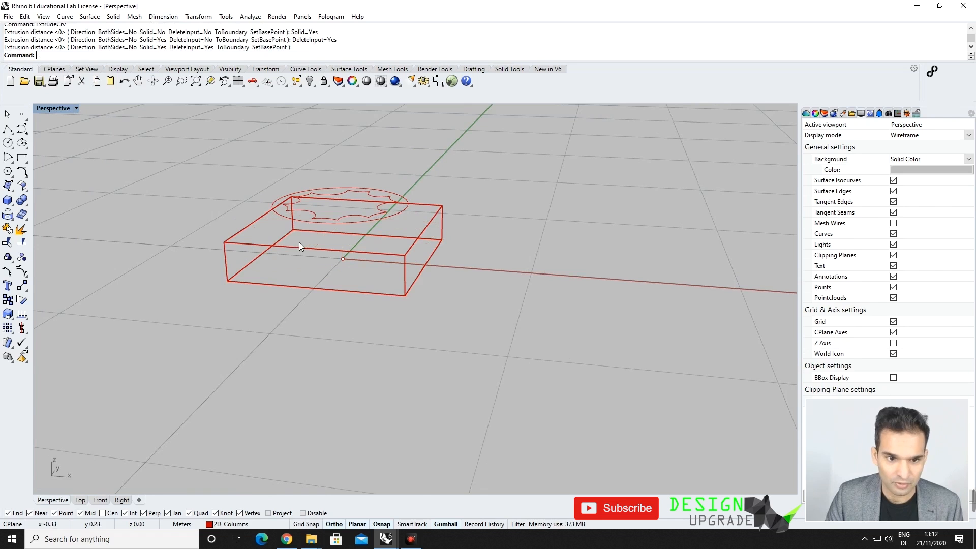
Step: Set the Perspective viewport's display mode to Shaded
left_click(77, 109)
left_click(108, 146)
right_click_drag(289, 256, 268, 265)
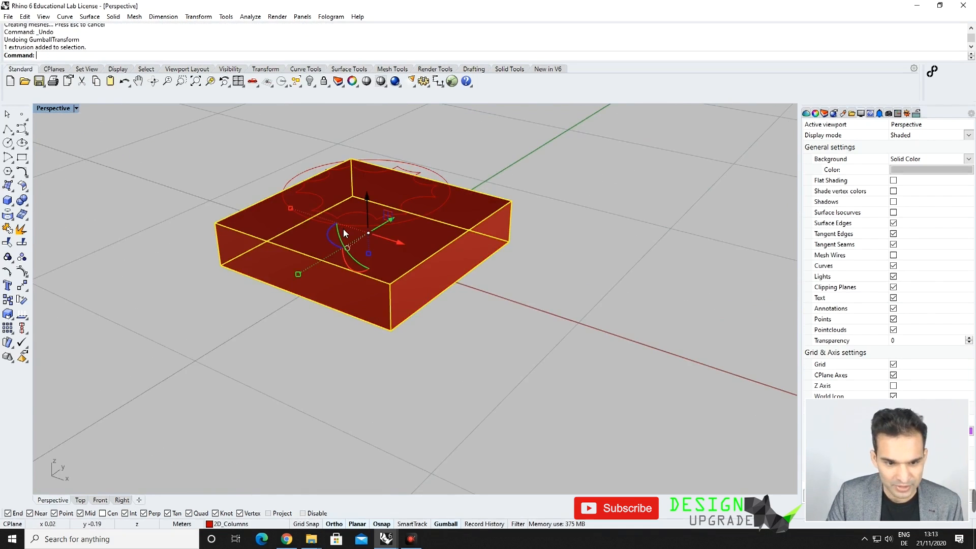
Step: Extrude the circle 0.1 m down as a solid, ending on the top face of the square base
left_click(293, 218)
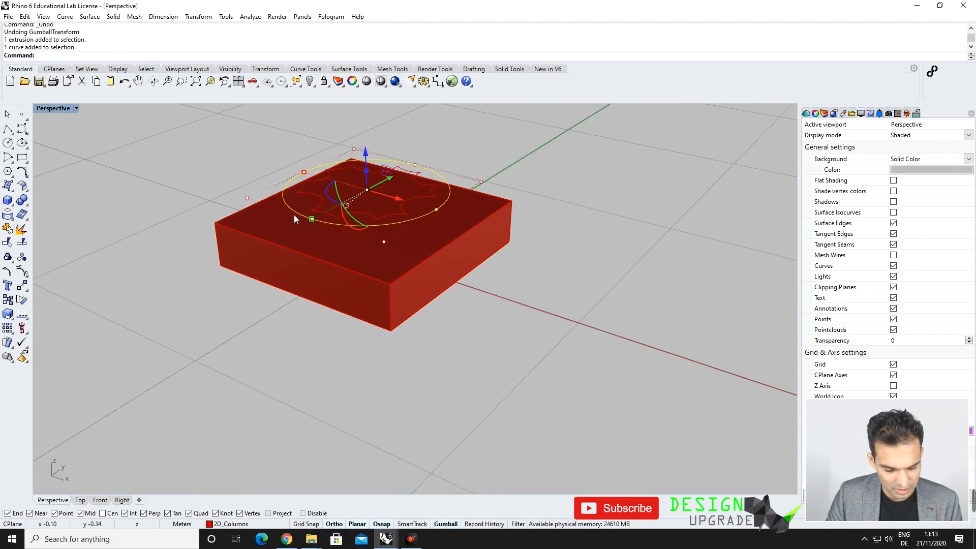
key("Return")
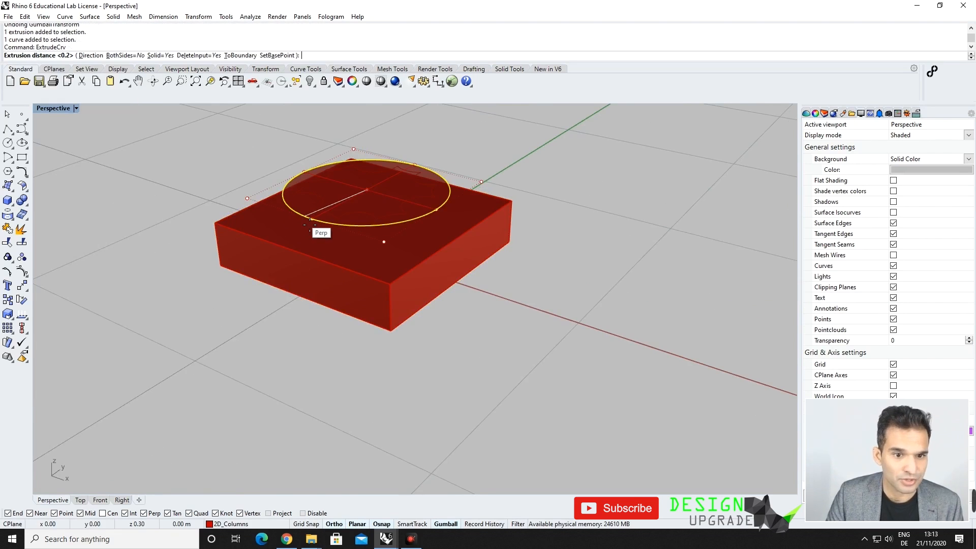
mouse_move(515, 211)
right_mouse_down()
mouse_move(540, 178)
mouse_move(498, 212)
right_mouse_up()
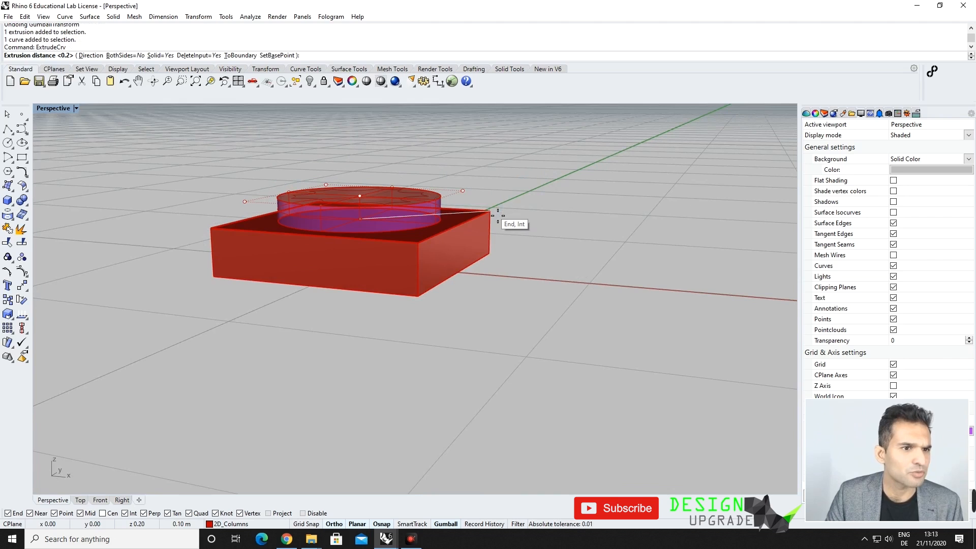
left_click(491, 211)
right_click_drag(491, 209, 359, 286)
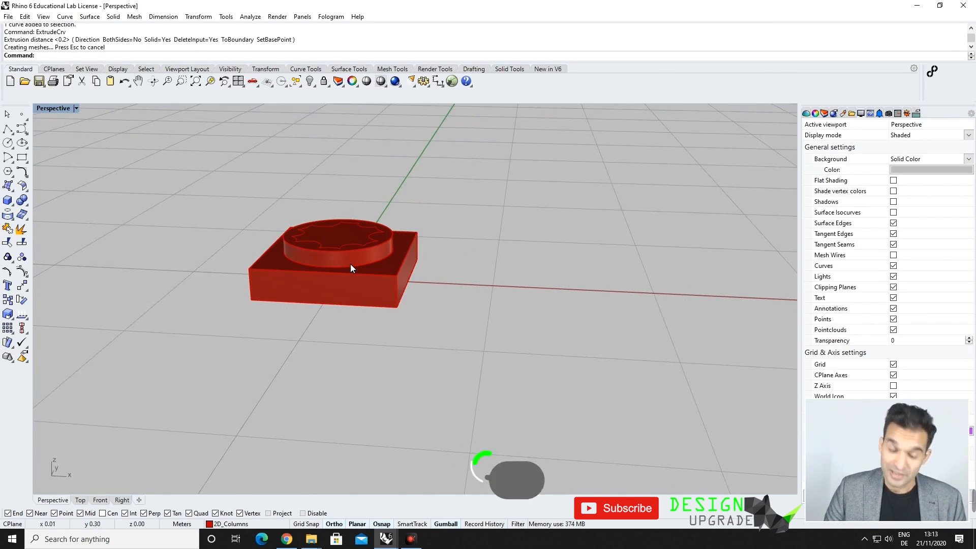
Step: Fillet the upper and lower circular edges of the round disc with a radius of 0.04 m
type("Fillet")
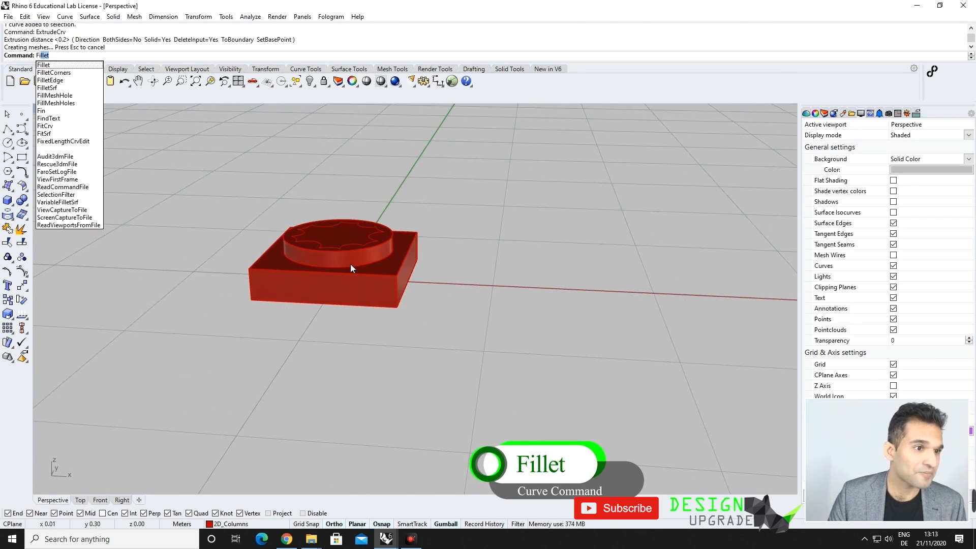
key("Down")
key("Down")
key("Return")
scroll(305, 264, "up", 3)
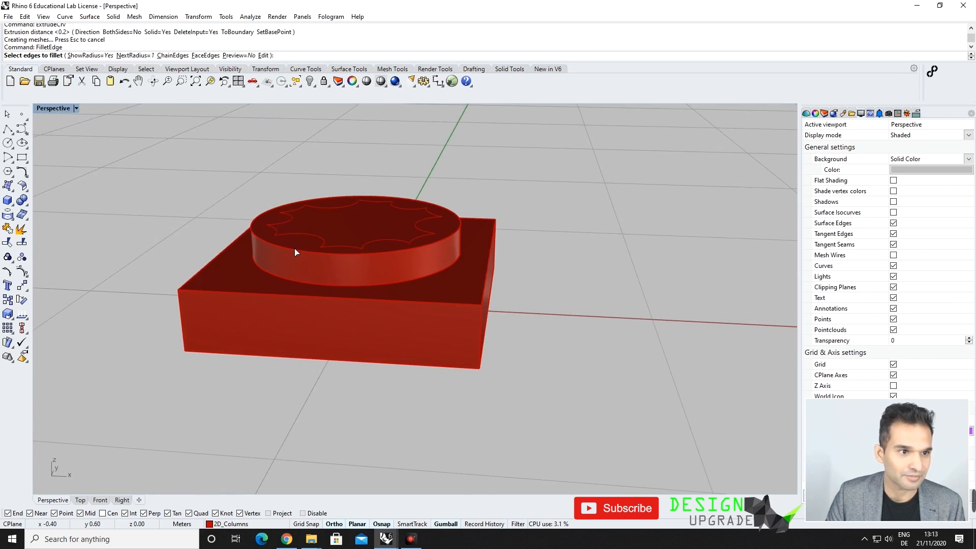
left_click(132, 55)
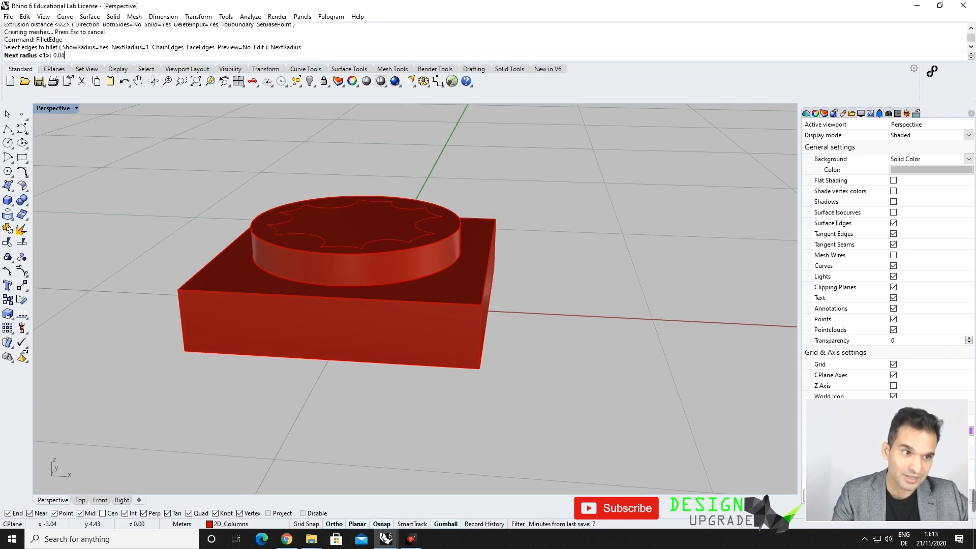
key("Return")
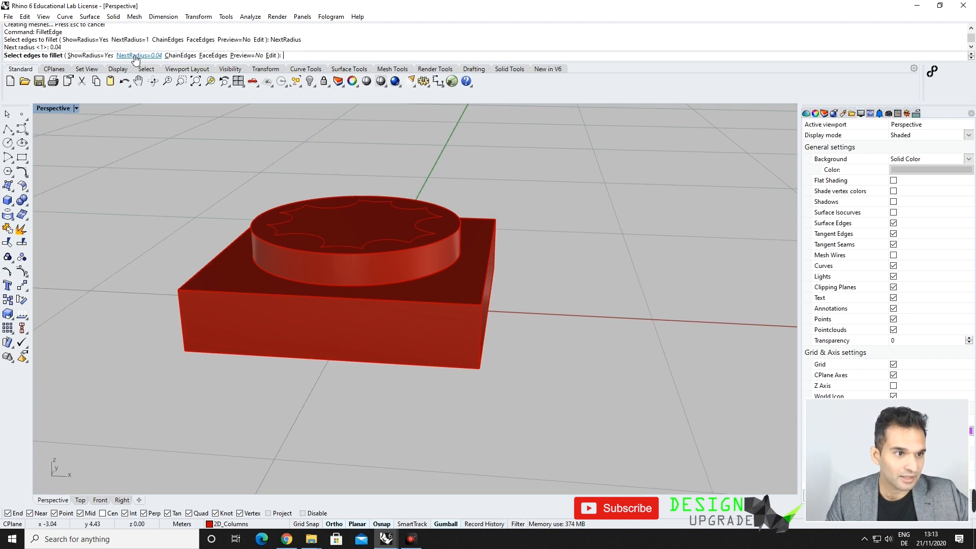
left_click(265, 240)
left_click(271, 275)
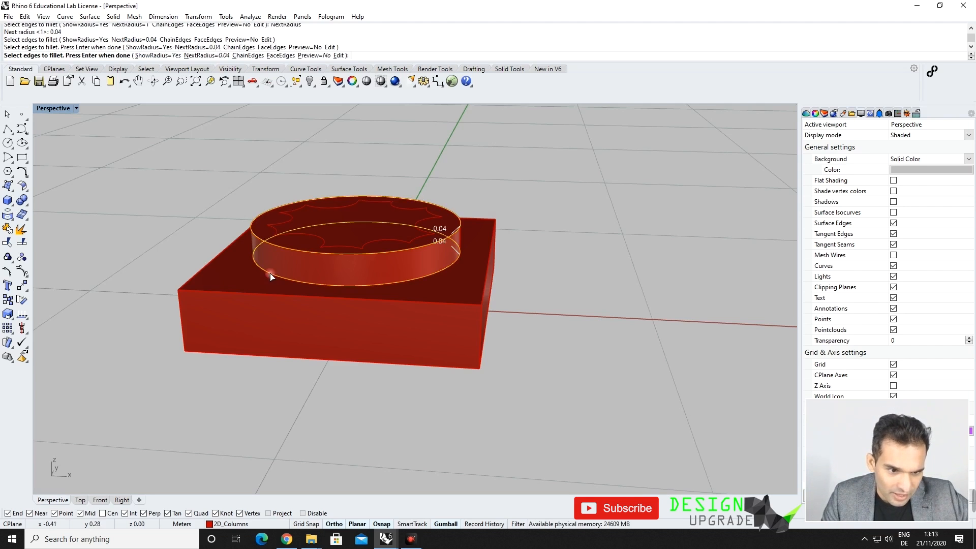
key("Return")
key("Return")
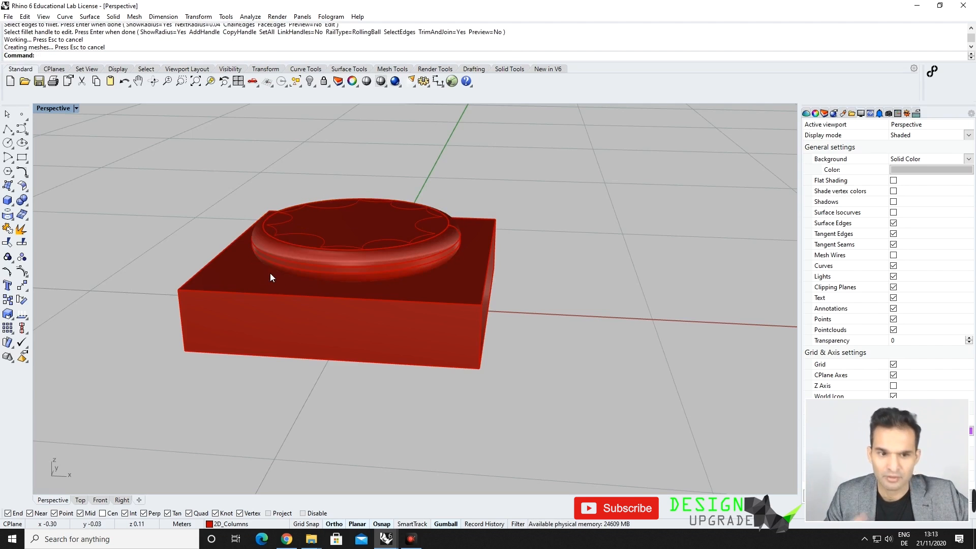
Step: Set the next chamfer distance of the ChamferEdge command to 0.09 m
mouse_move(270, 274)
right_mouse_down()
mouse_move(272, 262)
mouse_move(239, 260)
mouse_move(272, 260)
mouse_move(261, 258)
mouse_move(271, 283)
right_mouse_up()
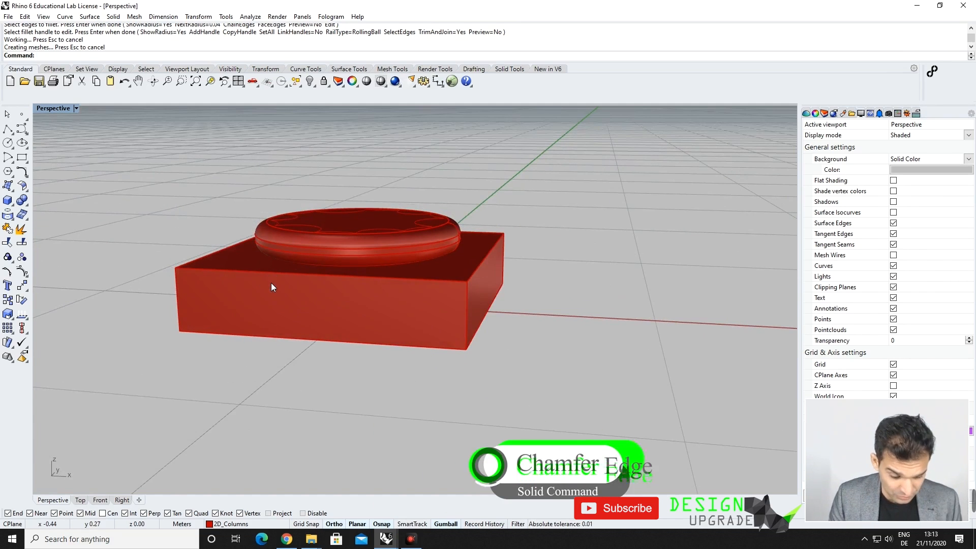
type("Chamfer")
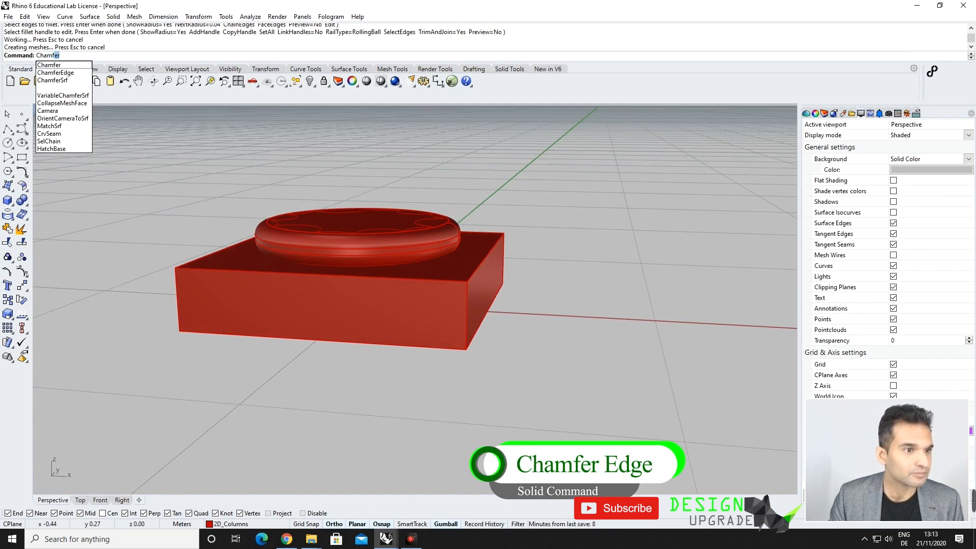
left_click(79, 74)
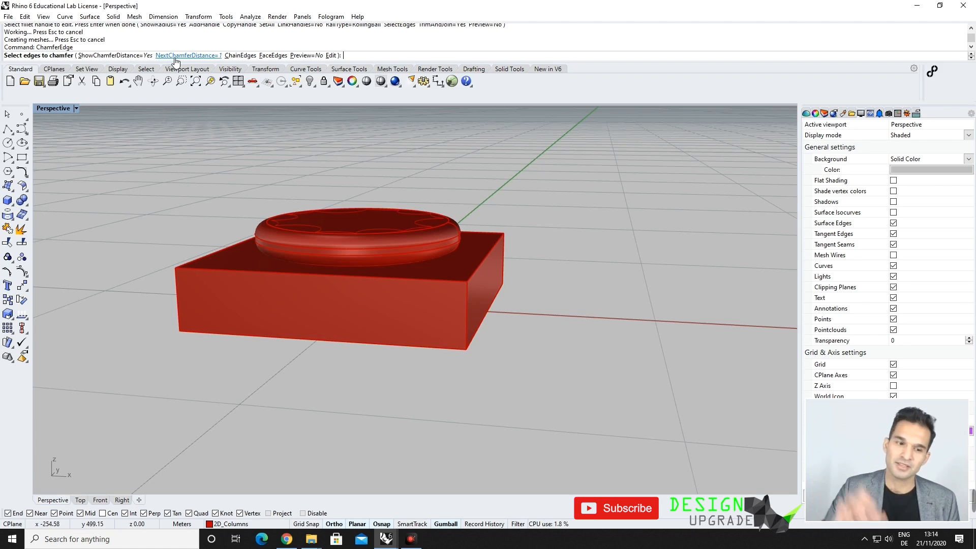
type("0.09")
key("Return")
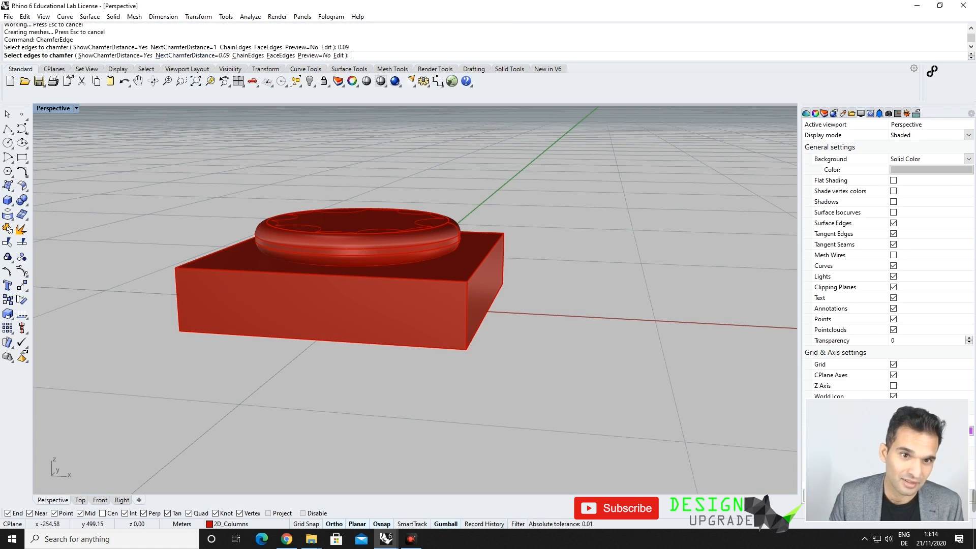
left_click(218, 251)
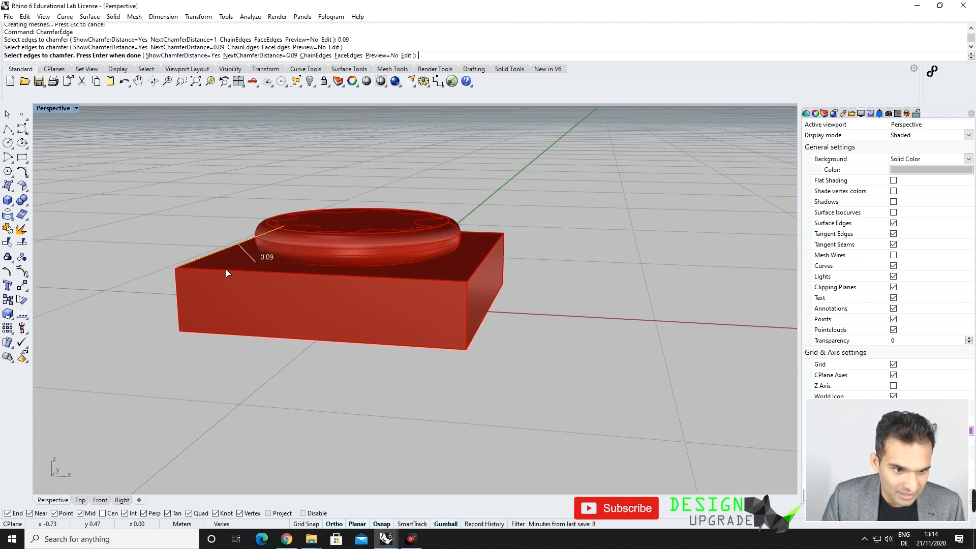
left_click(226, 270)
key("Escape")
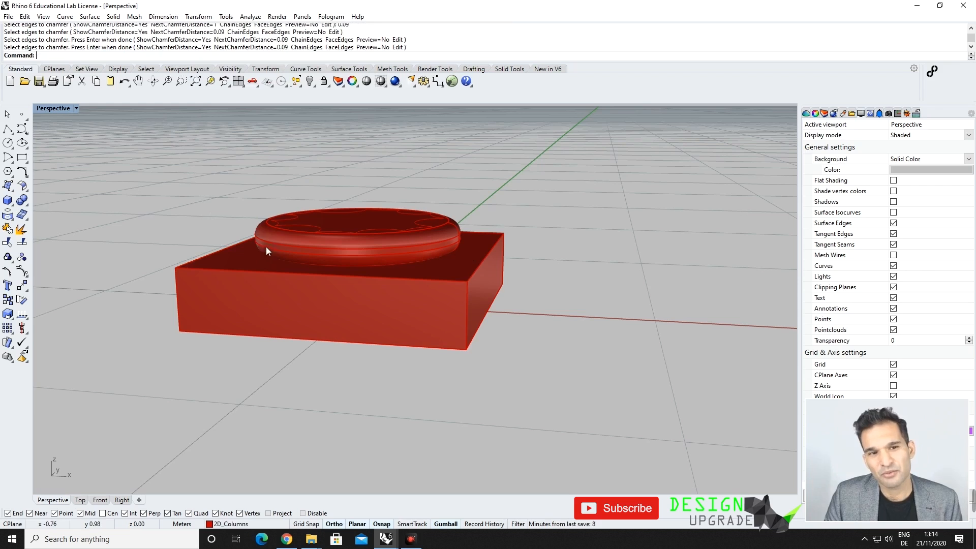
Step: Choose all edges of the square base's top and bottom faces for a 0.09 m ChamferEdge, using the FaceEdges option
key("Return")
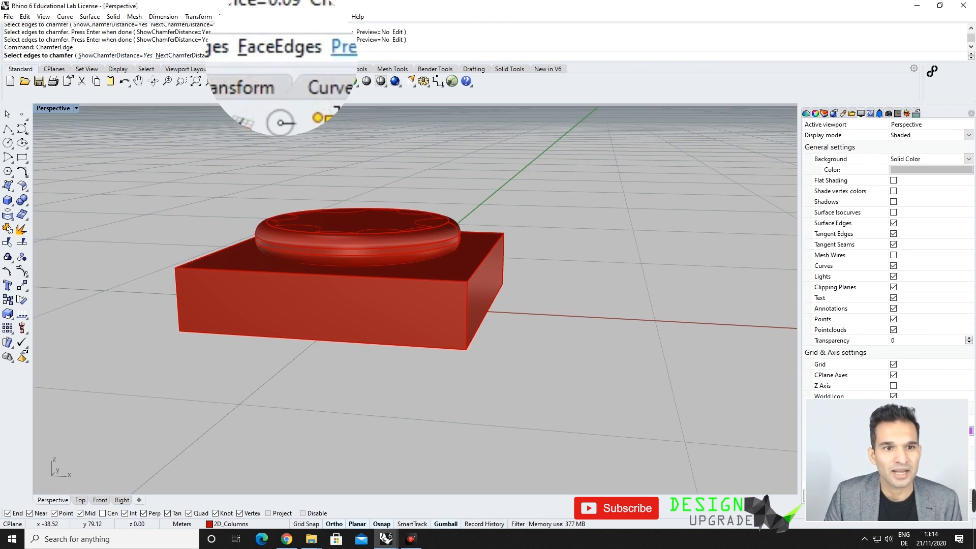
left_click(263, 56)
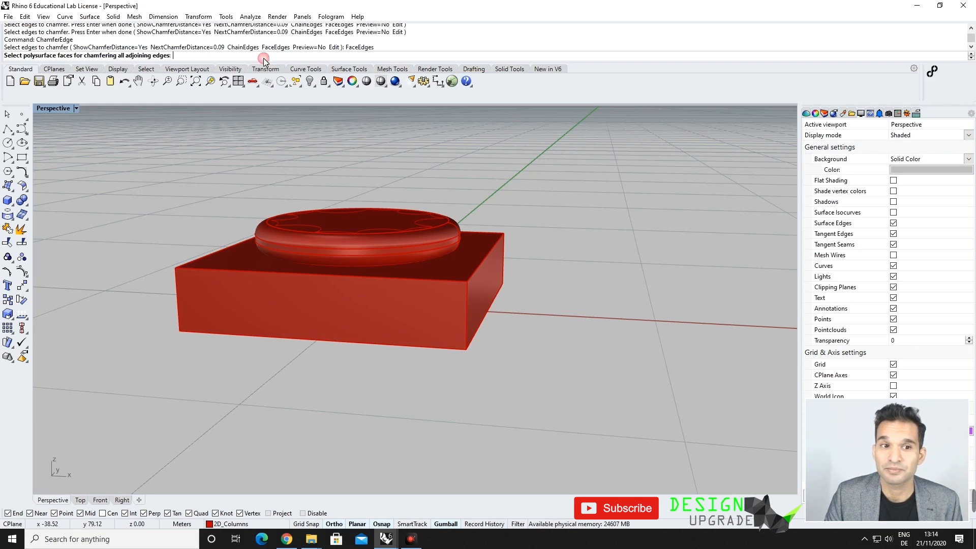
left_click(239, 263)
right_click_drag(325, 322, 326, 243)
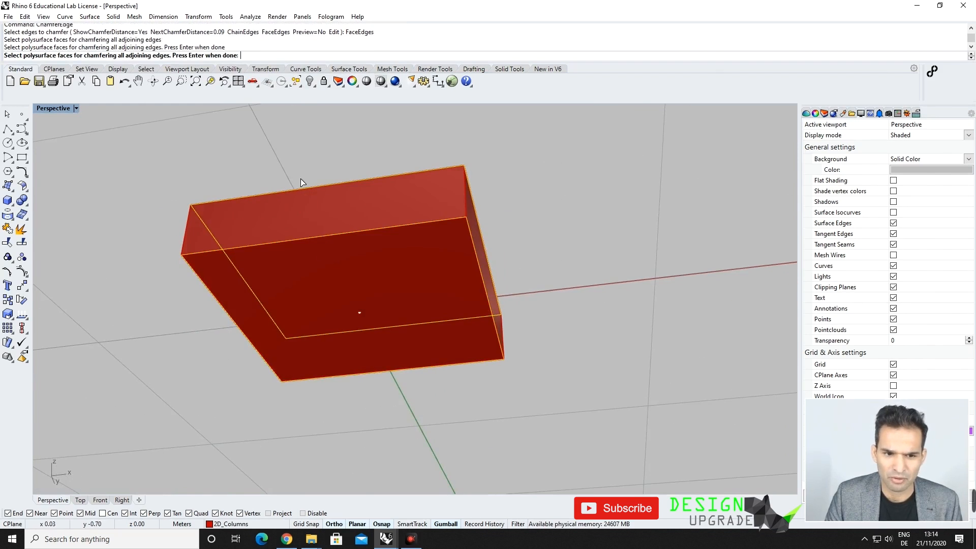
right_click_drag(302, 186, 298, 268)
key("Return")
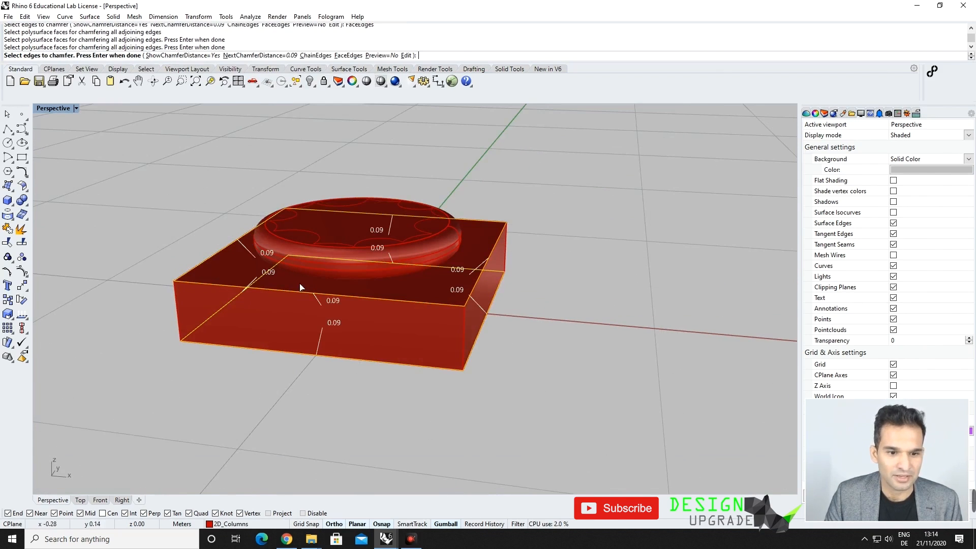
key("Return")
Step: Set both chamfer handles at one upper corner of the square base to 0.04 m
right_click_drag(218, 317, 149, 271)
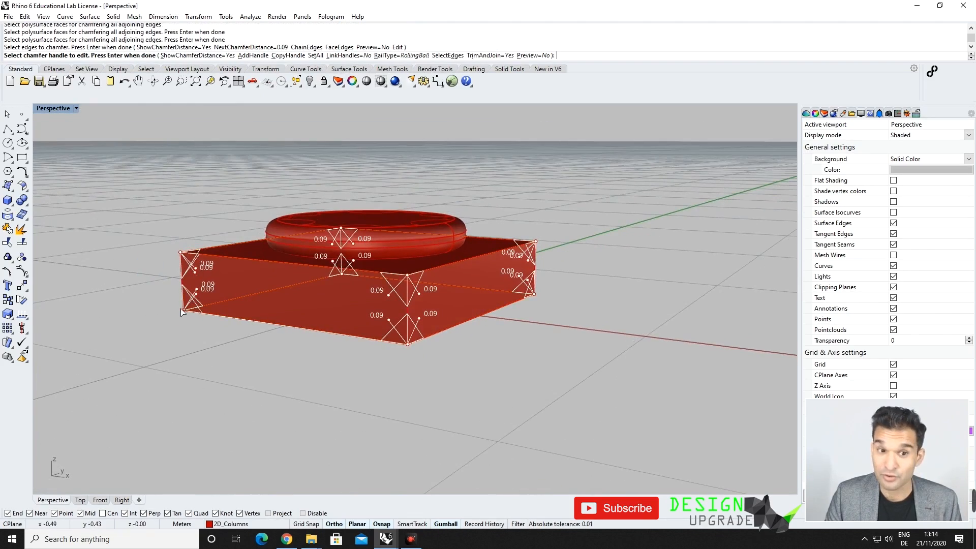
scroll(177, 277, "up", 3)
right_click_drag(177, 277, 242, 303)
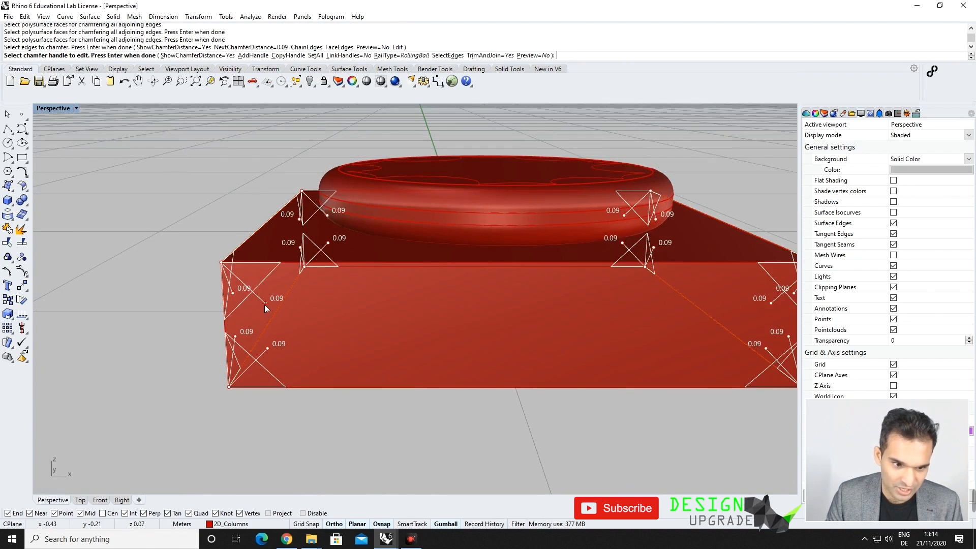
left_click(265, 303)
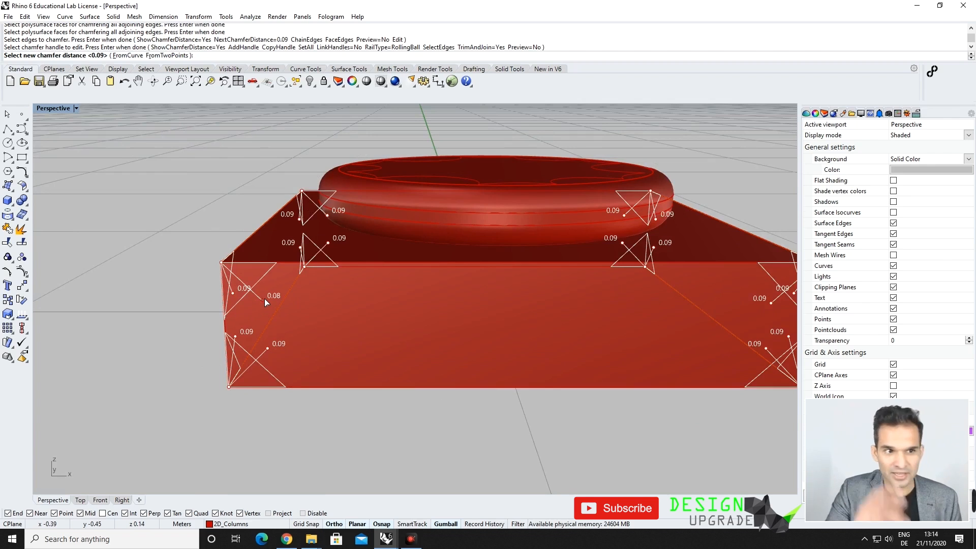
type("0.")
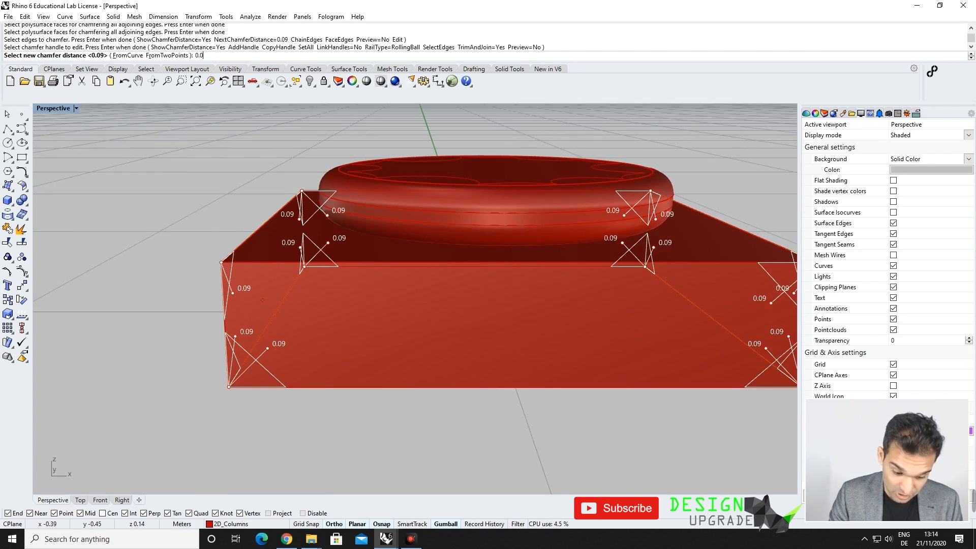
type("0")
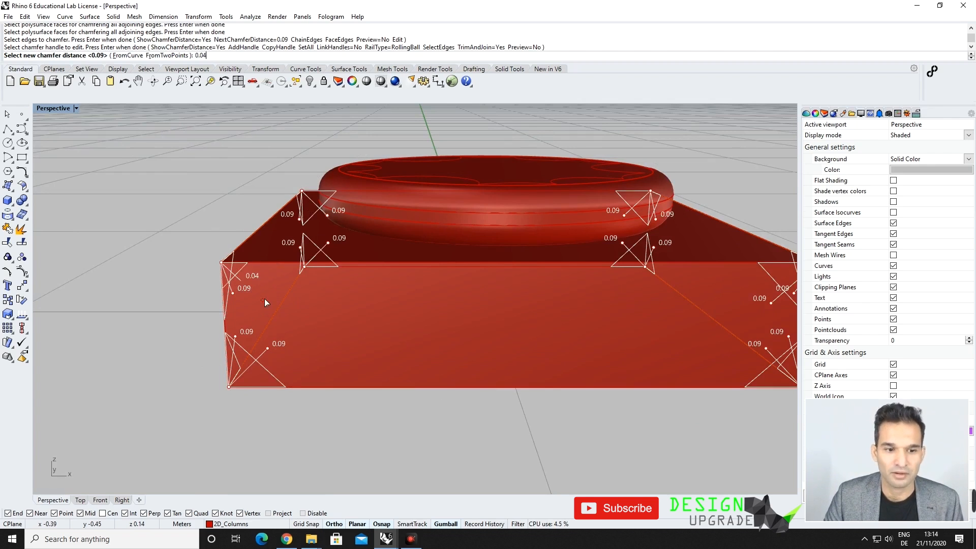
key("Return")
right_click_drag(274, 305, 318, 326)
left_click(347, 325)
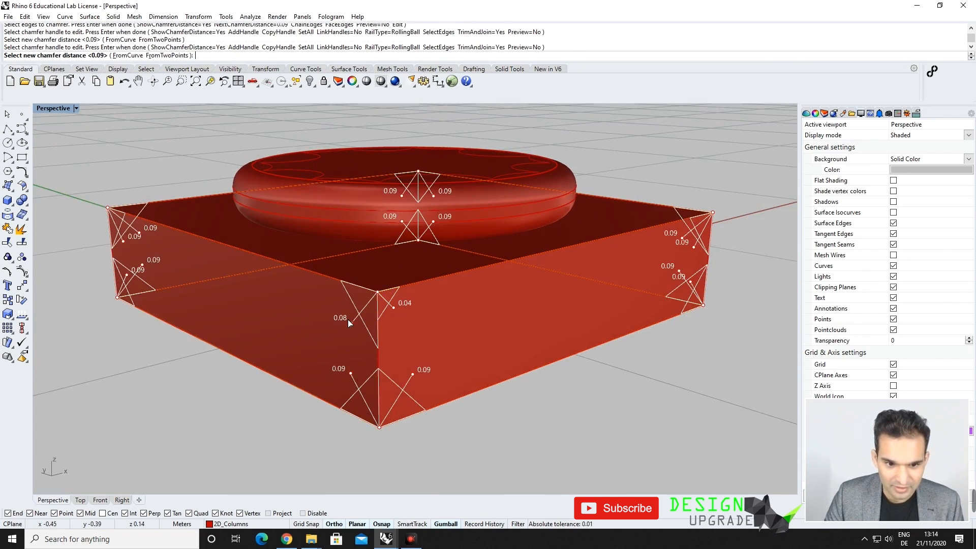
type("0.04")
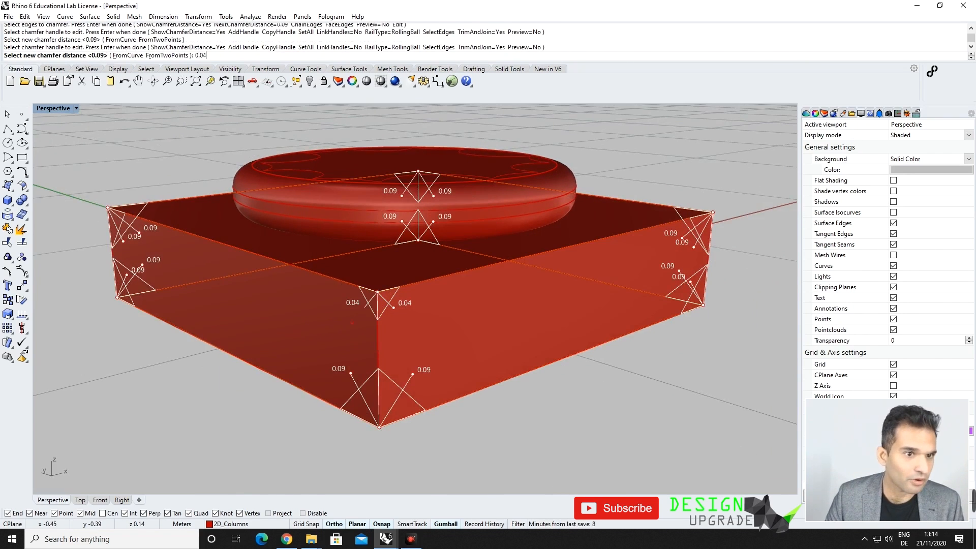
key("Return")
Step: Set both lower chamfer handles at the adjacent corner of the square base to 0.04 m
right_click_drag(352, 323, 401, 334)
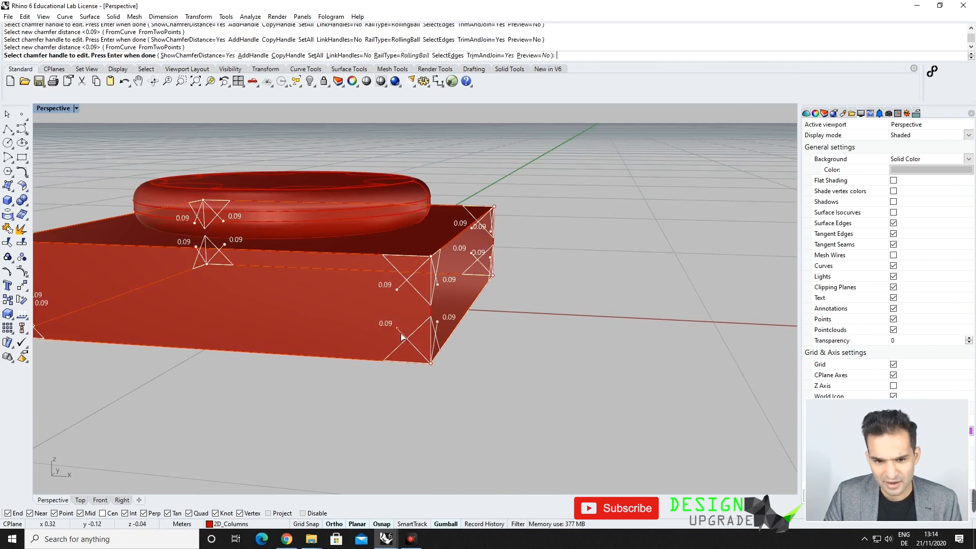
left_click(399, 329)
type("0.04")
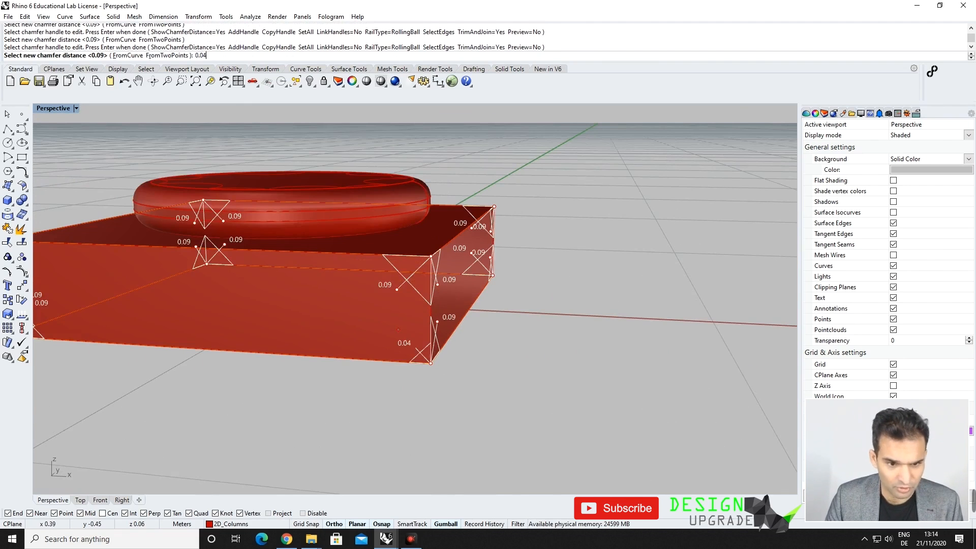
key("Return")
right_click_drag(398, 329, 337, 325)
left_click(333, 322)
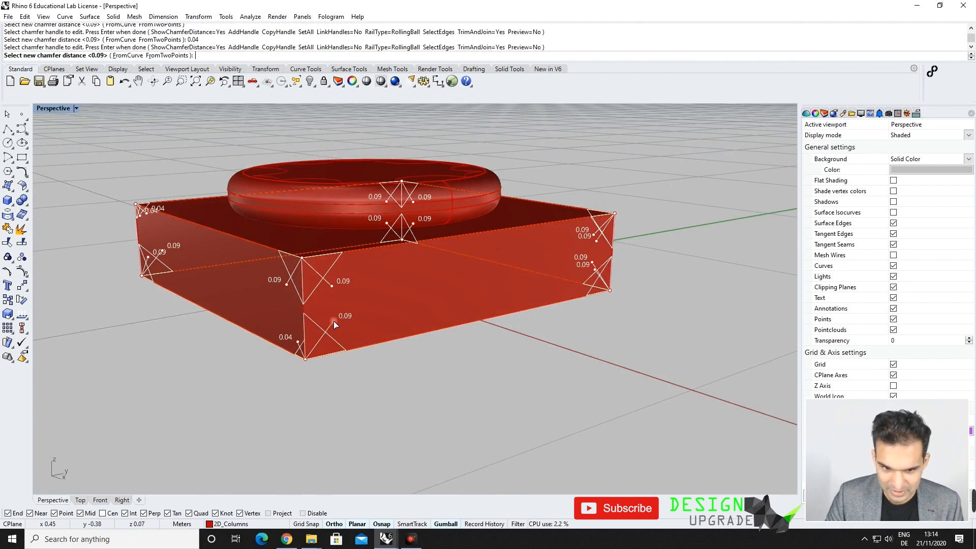
type("0.04")
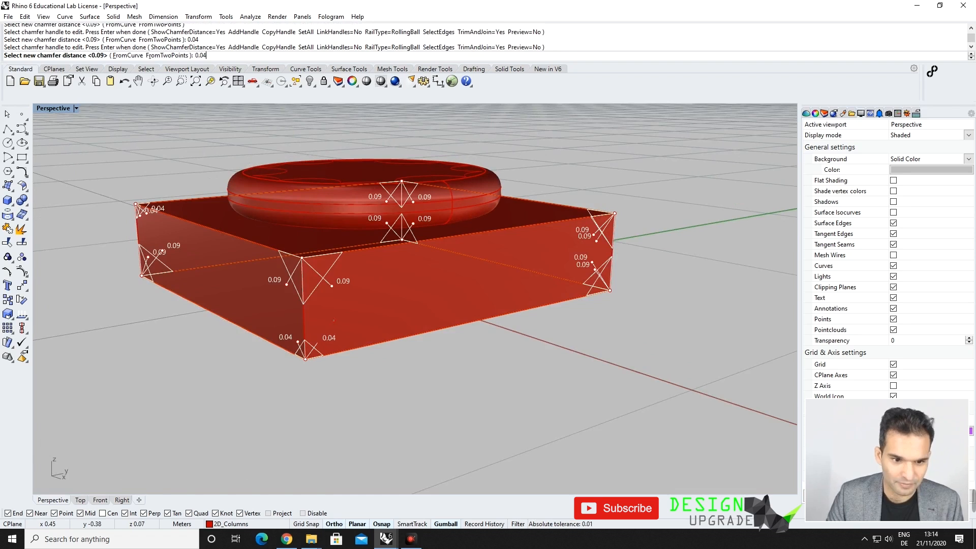
key("Return")
Step: Set both upper chamfer handles at the corner diagonally opposite the first edited one to 0.04 m
right_click_drag(334, 321, 462, 308)
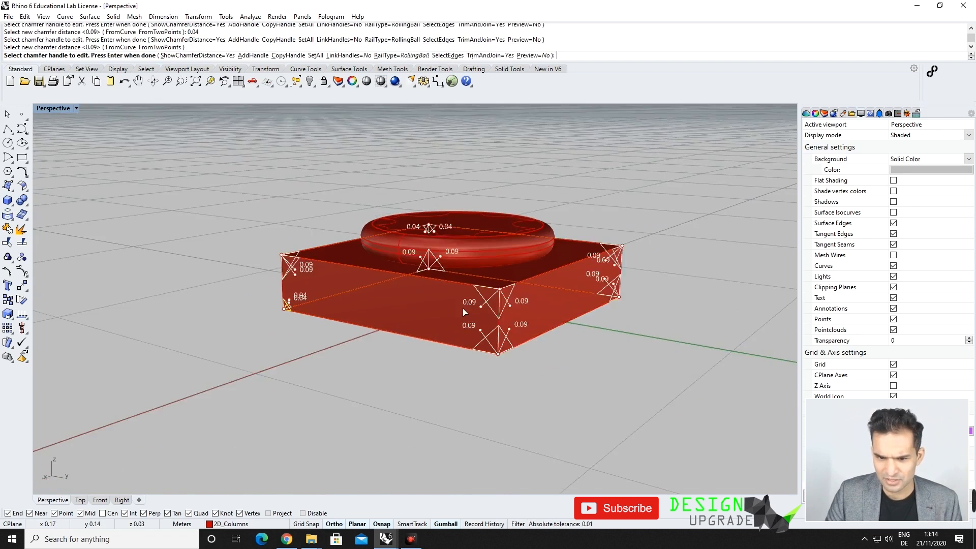
scroll(486, 307, "up", 2)
left_click(486, 306)
type("0.04")
key("Return")
left_click(527, 306)
type("0.04")
key("Return")
Step: Set both lower chamfer handles at the last corner of the square base to 0.04 m and apply the chamfer
right_click_drag(523, 307, 355, 302)
scroll(559, 367, "up", 2)
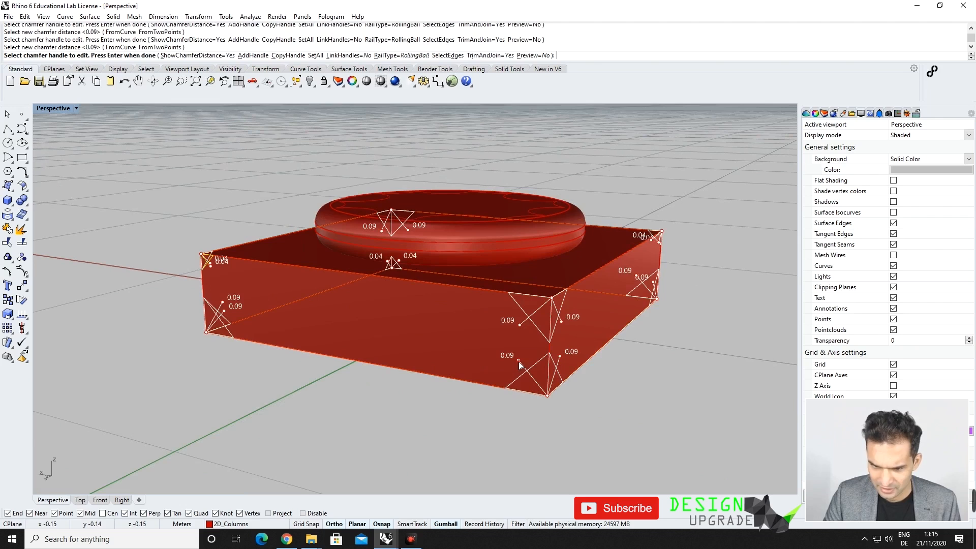
left_click(519, 361)
type("0.04")
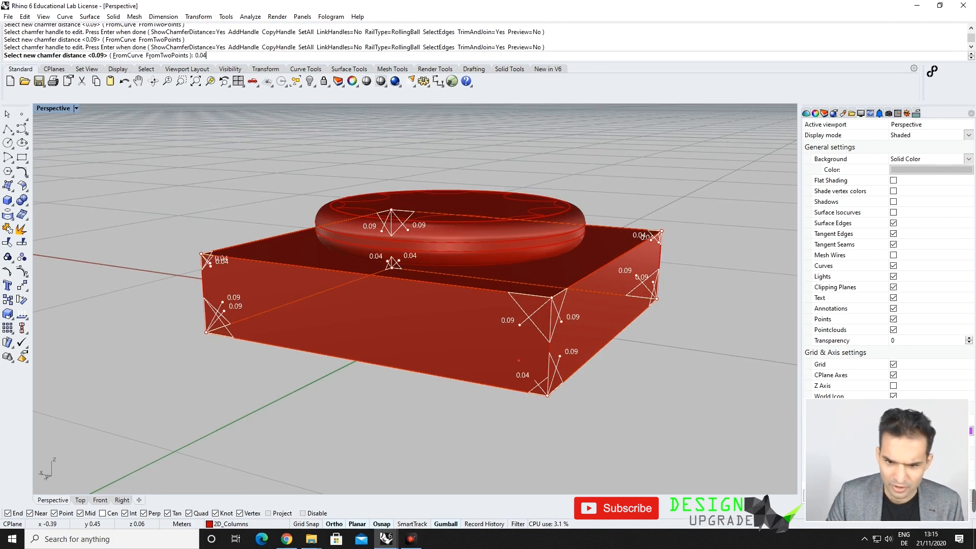
key("Return")
left_click(558, 358)
type("0.04")
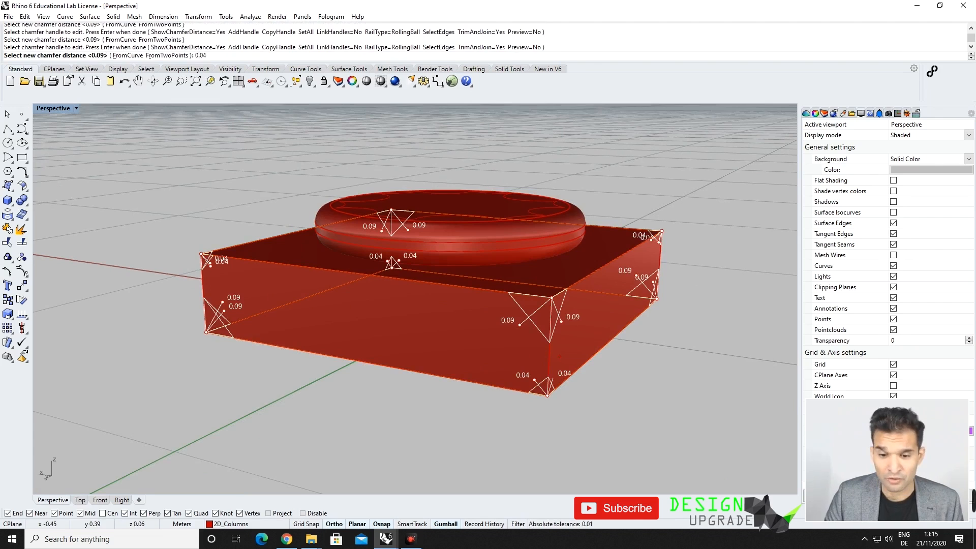
key("Return")
right_click_drag(437, 319, 448, 345)
key("Return")
Step: Check the chamfered base in the Rendered display mode, and return the viewport to Shaded
right_click_drag(455, 325, 346, 300)
left_click(77, 109)
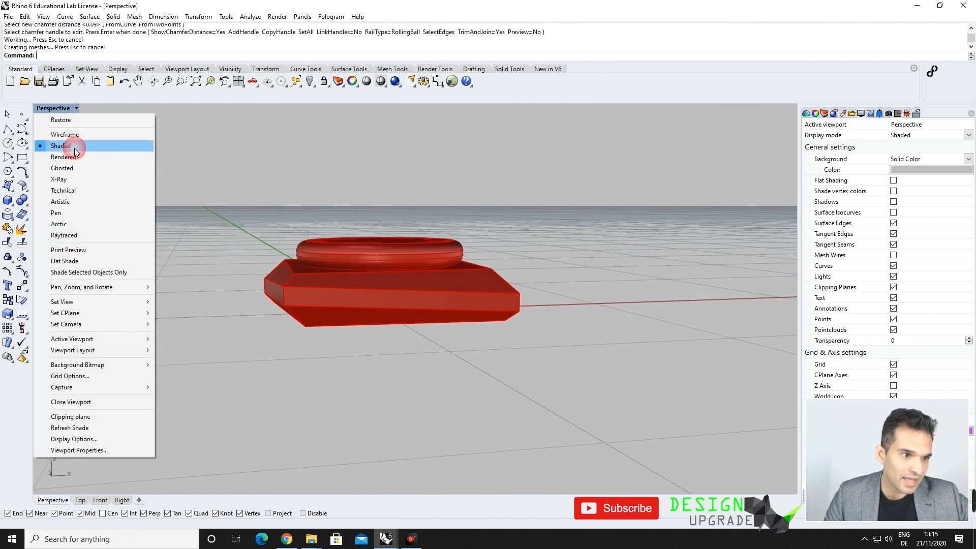
left_click(75, 157)
right_click_drag(358, 225, 428, 265)
left_click(76, 108)
left_click(77, 146)
Step: Draw a 7 m vertical line upward from the origin point at the centre of the square base's underside
scroll(322, 368, "up", 5)
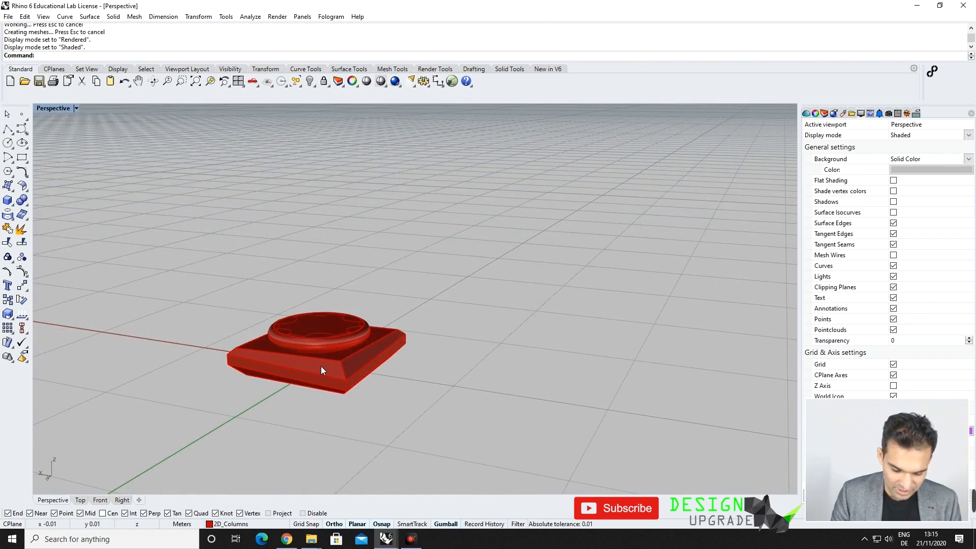
type("line")
key("Return")
right_click_drag(321, 367, 343, 312)
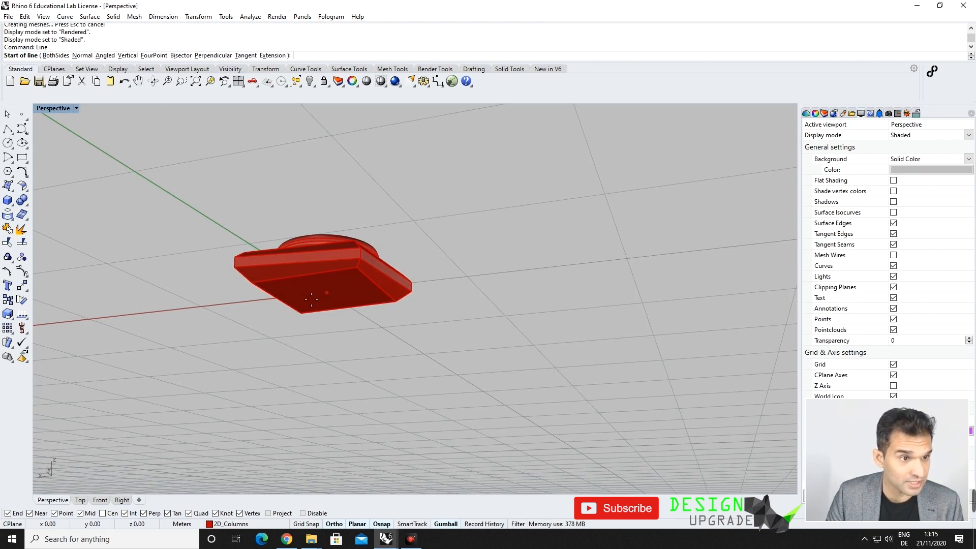
left_click(128, 55)
left_click(327, 310)
right_click_drag(328, 305, 382, 260)
type("6")
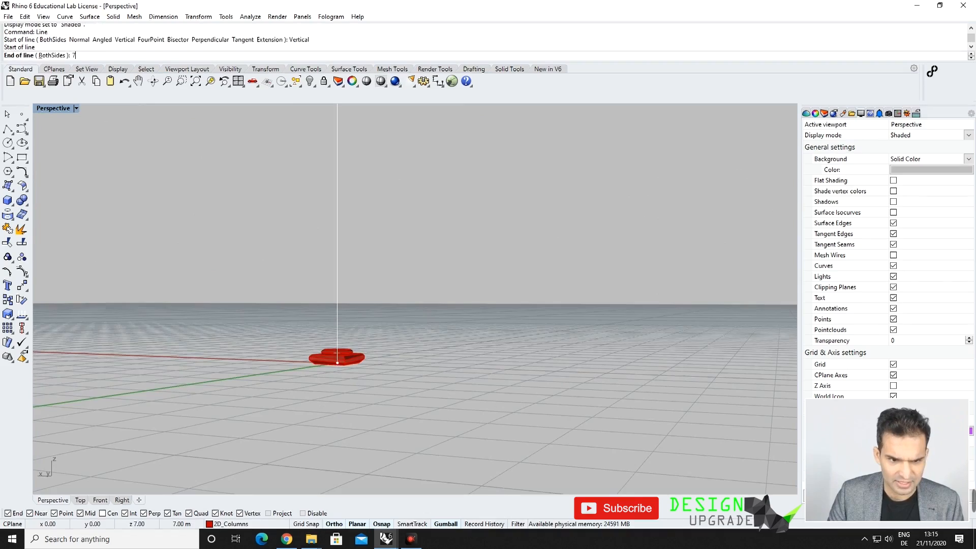
left_click(383, 260)
Step: Mirror a copy of the square base, disc and scalloped curve in the Front view across a horizontal plane through the vertical line's midpoint
scroll(329, 359, "down", 8)
right_click_drag(330, 359, 331, 341)
scroll(338, 259, "up", 5)
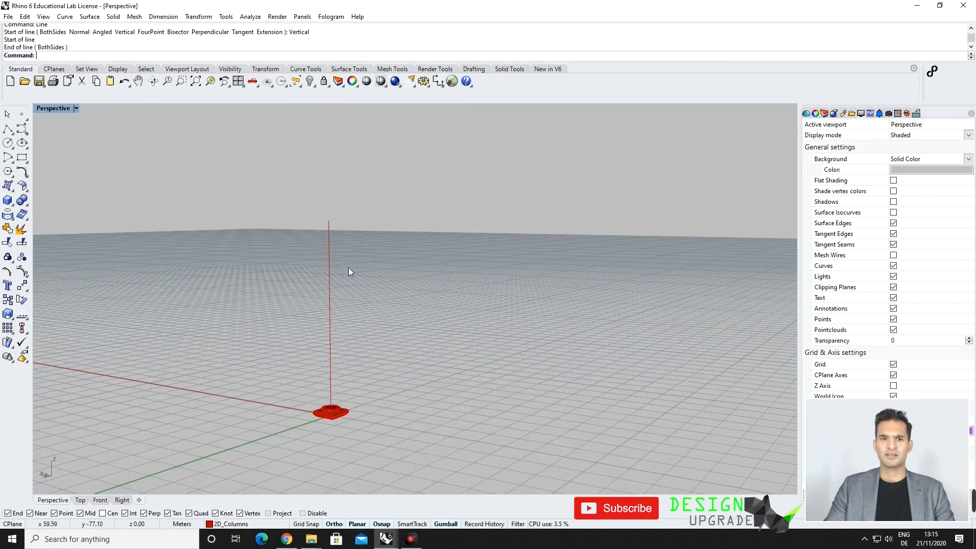
scroll(330, 413, "up", 3)
left_click_drag(227, 368, 446, 449)
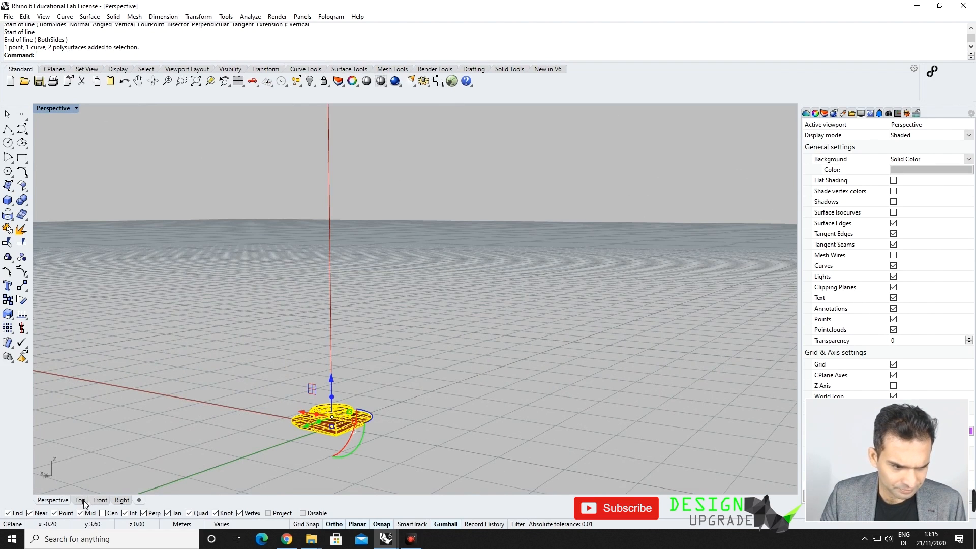
left_click(100, 500)
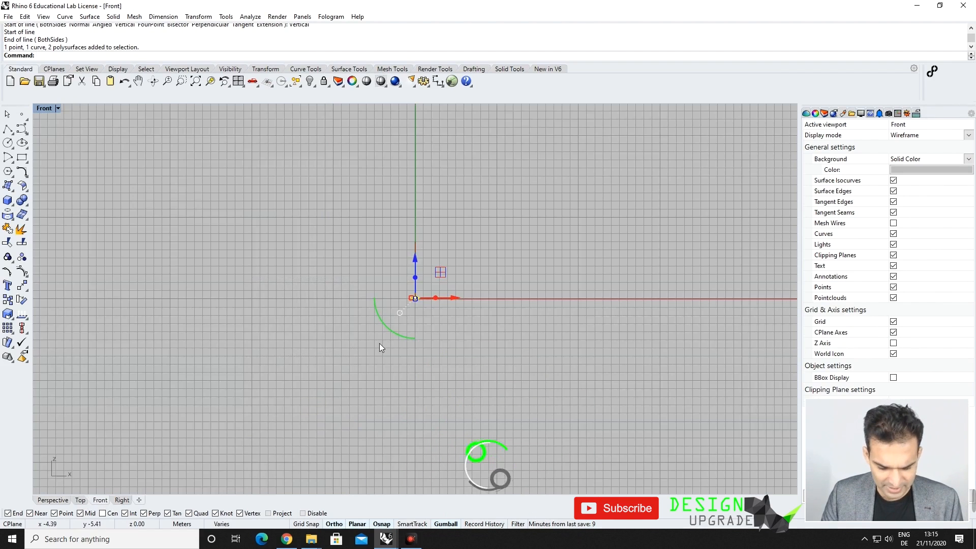
type("Mirror")
key("Return")
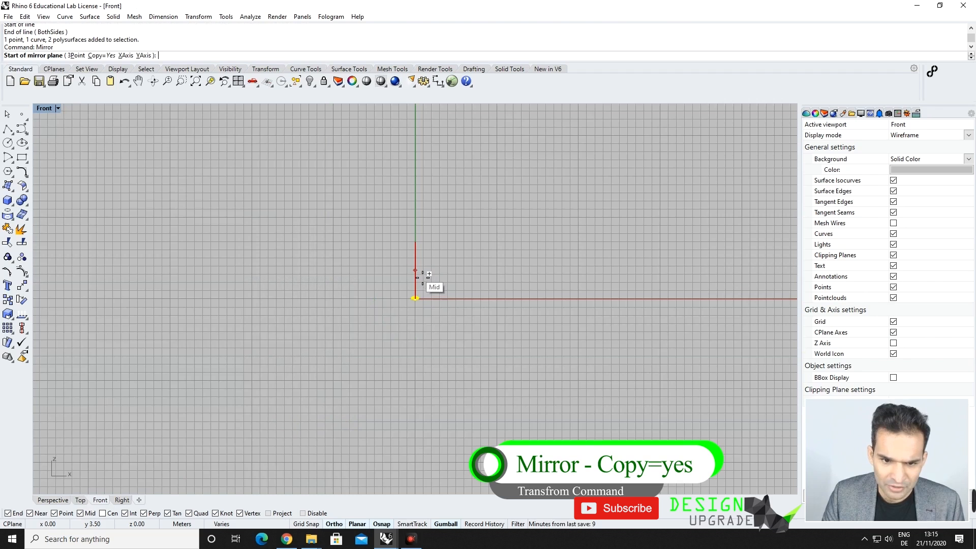
left_click(422, 275)
left_click(527, 277)
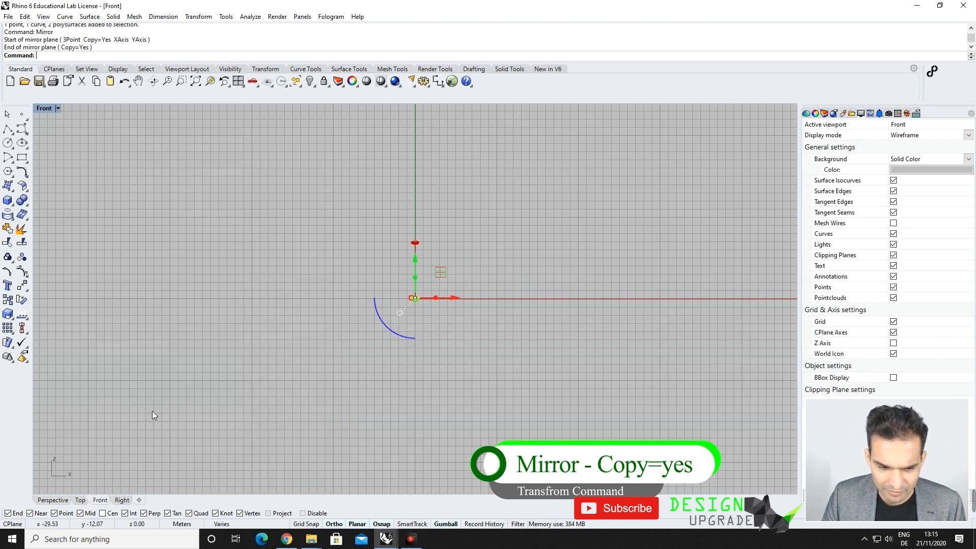
left_click(63, 500)
key("Escape")
Step: Copy the scalloped curve from beneath the upper disc down to the vertical line's midpoint, with the Vertical option set to Yes
right_click_drag(366, 329, 362, 289)
scroll(340, 399, "up", 6)
scroll(340, 403, "down", 5)
scroll(342, 241, "up", 5)
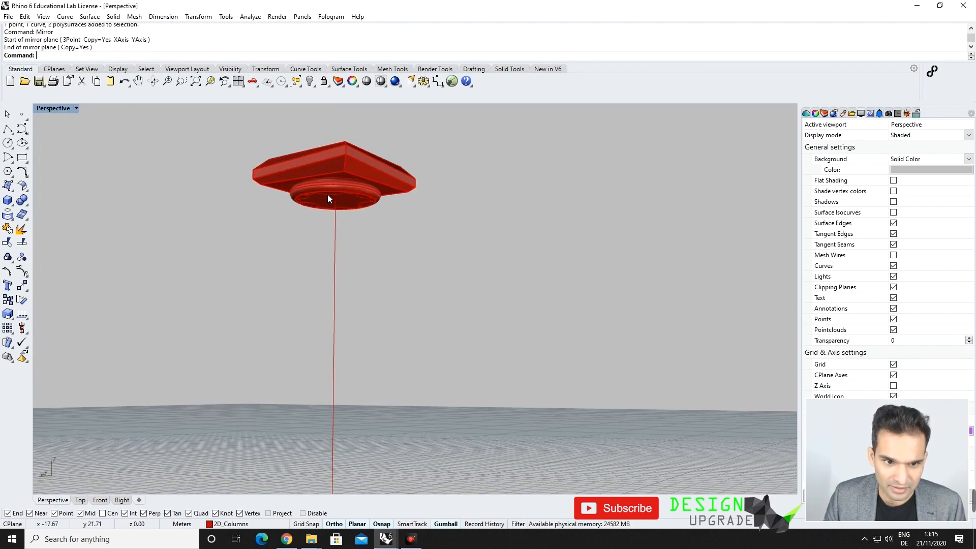
left_click(327, 193)
key("Escape")
left_click(330, 195)
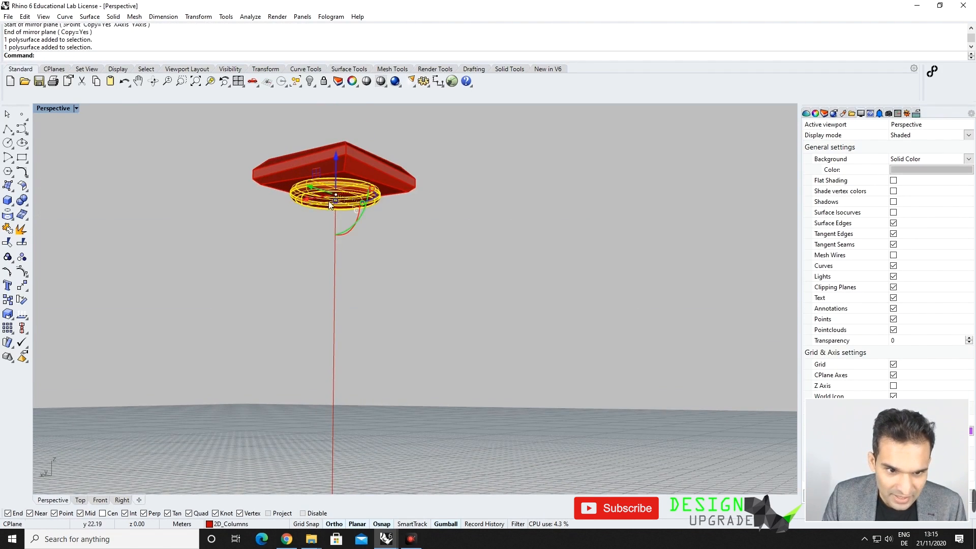
key("Escape")
scroll(330, 194, "up", 5)
left_click(326, 194)
scroll(444, 244, "down", 5)
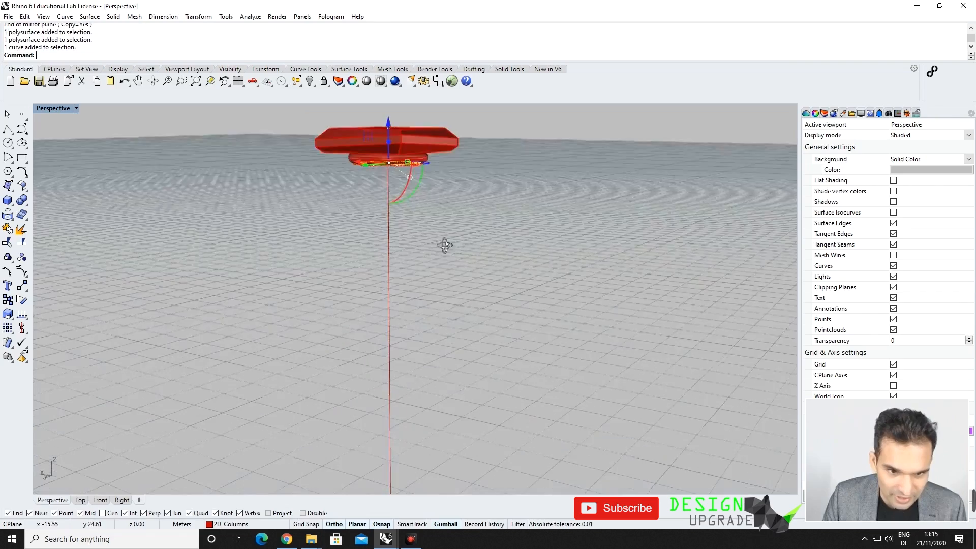
right_click_drag(398, 245, 394, 251)
type("Copy")
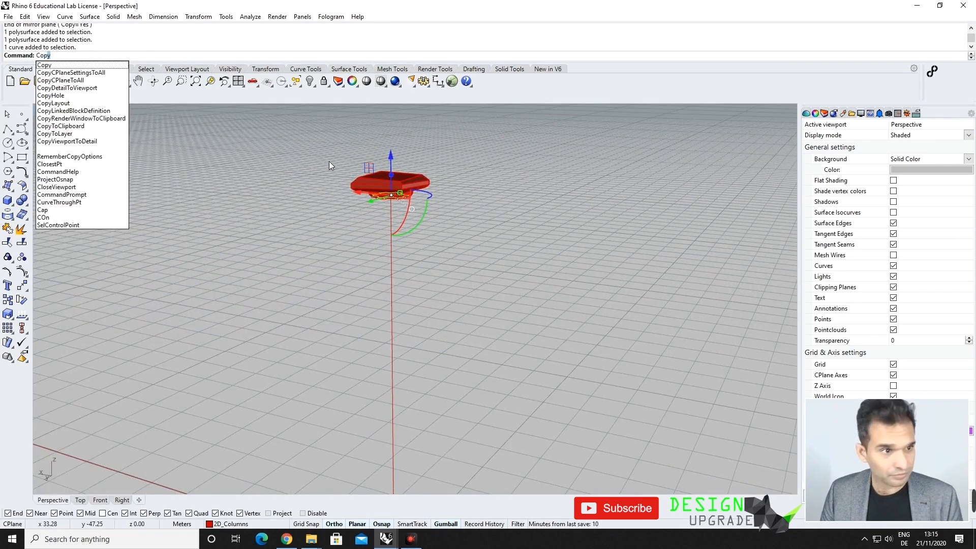
key("Return")
right_click_drag(424, 247, 407, 228)
scroll(407, 226, "up", 6)
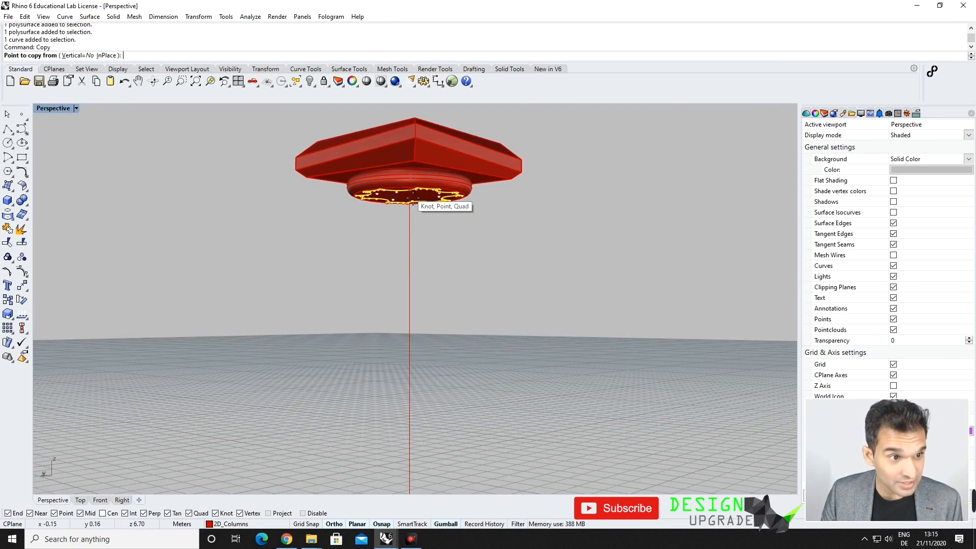
left_click(81, 55)
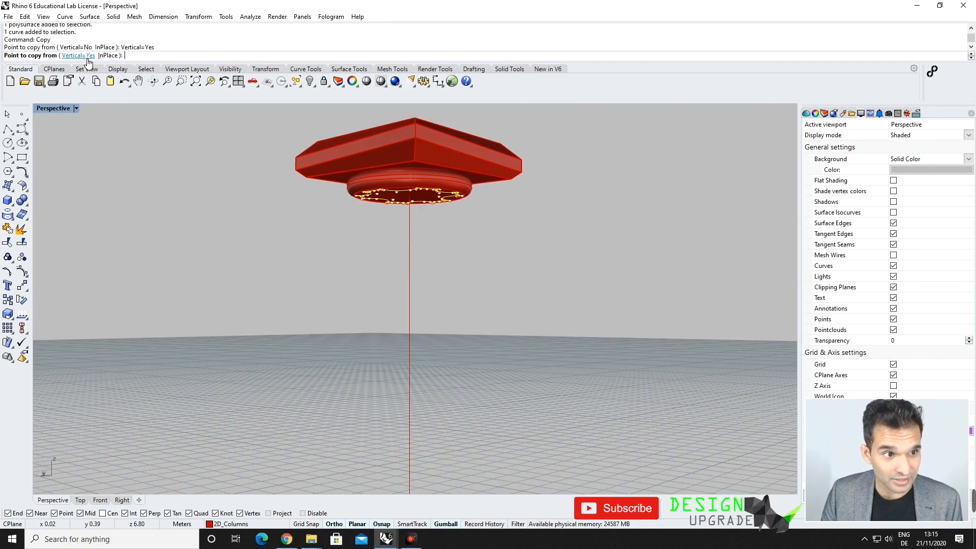
left_click(418, 200)
scroll(417, 204, "down", 5)
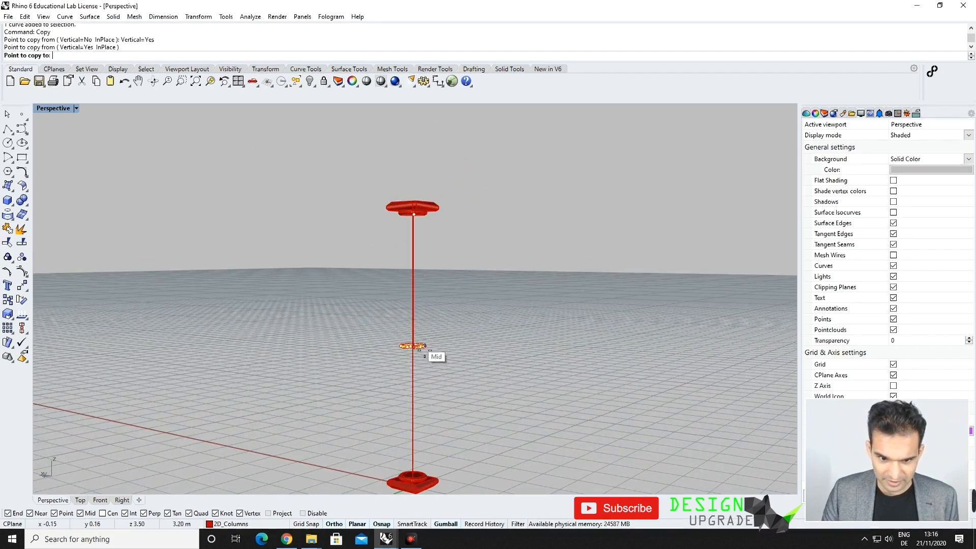
left_click(424, 348)
key("Return")
Step: With history recording enabled, start a Loft using the scalloped curve on the lower disc and its copy at mid-height
scroll(432, 325, "down", 6)
right_click_drag(450, 300, 417, 267)
scroll(433, 325, "up", 8)
scroll(432, 301, "down", 4)
scroll(439, 301, "up", 3)
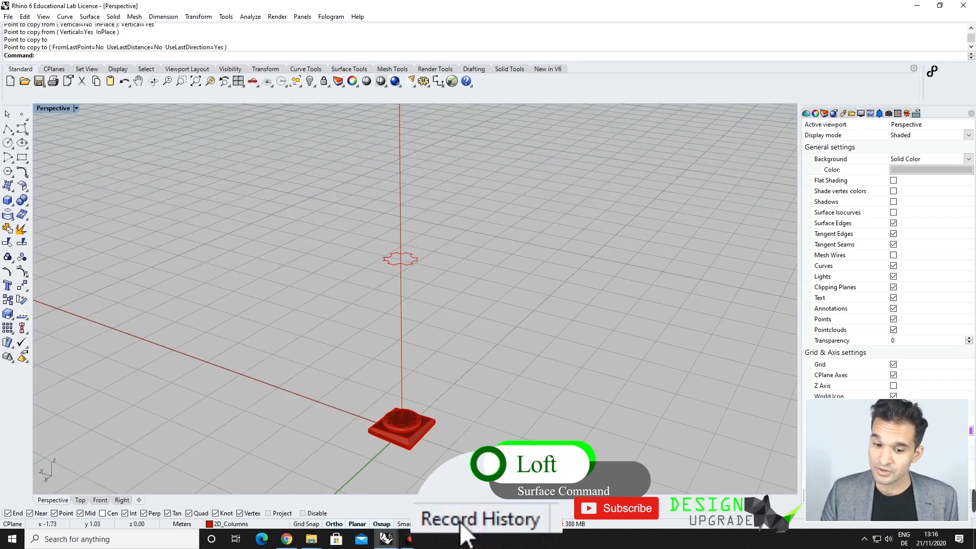
type("Loft")
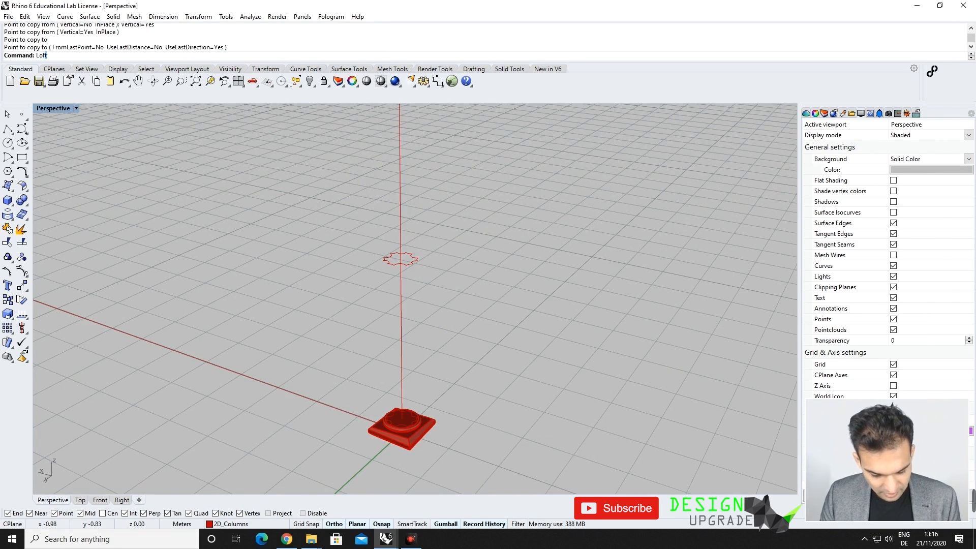
key("Return")
scroll(407, 411, "up", 3)
left_click(404, 412)
scroll(399, 400, "down", 3)
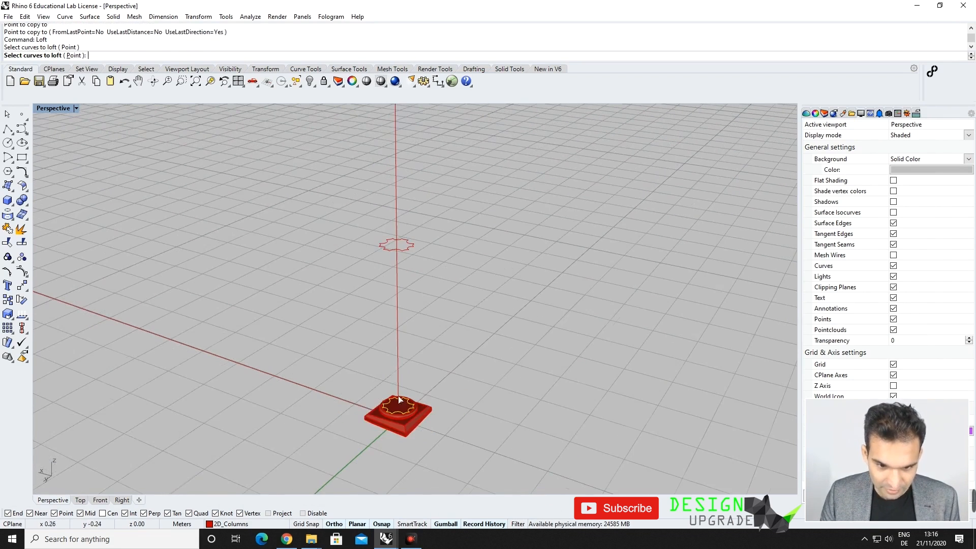
left_click(397, 246)
Step: Add the scalloped curve beneath the upper disc as the loft's third section and finish the curve selection
right_click_drag(421, 279, 454, 307)
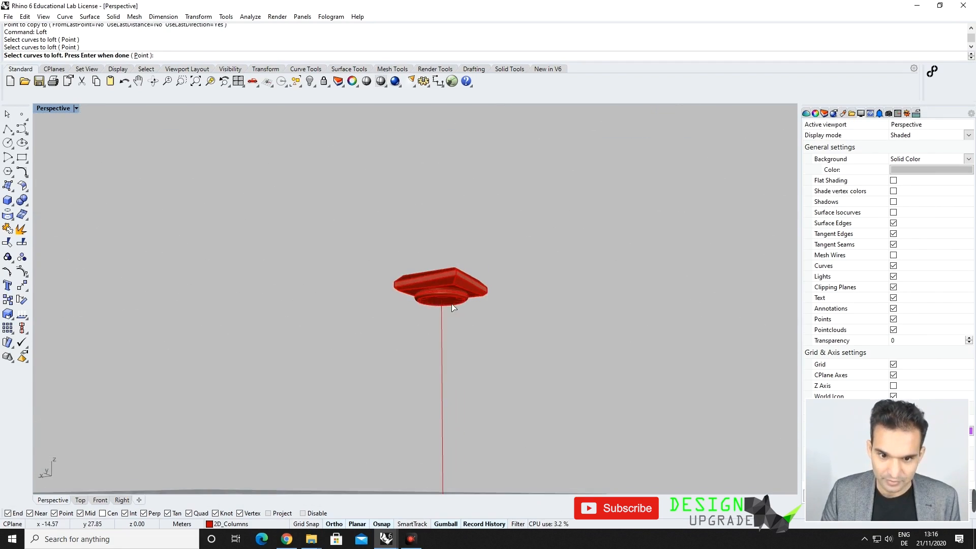
scroll(452, 303, "up", 2)
left_click(446, 303)
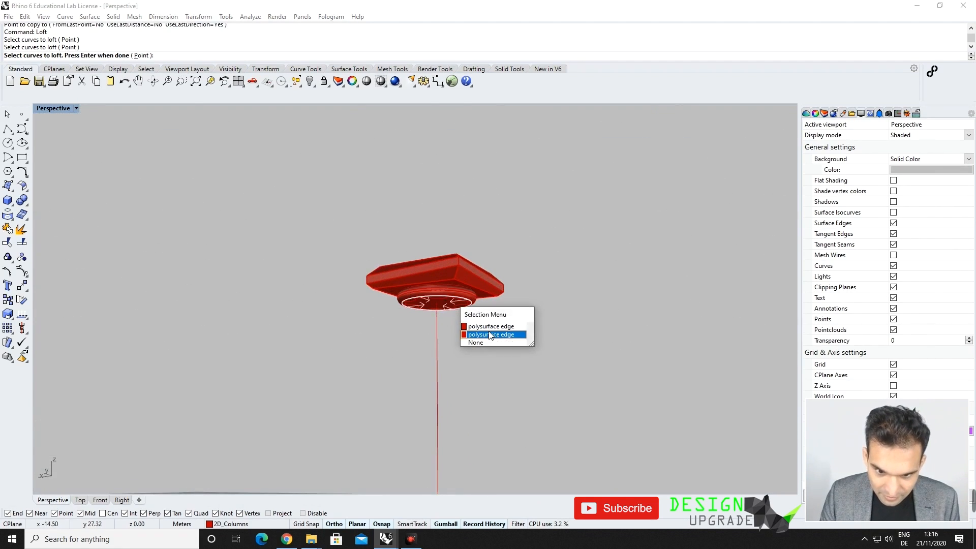
left_click(488, 340)
scroll(441, 307, "up", 5)
left_click(441, 292)
key("Return")
Step: Accept the seam points and create the shaft loft with Normal style and Do not simplify
scroll(430, 284, "down", 4)
scroll(428, 286, "down", 3)
right_click_drag(266, 220, 297, 299)
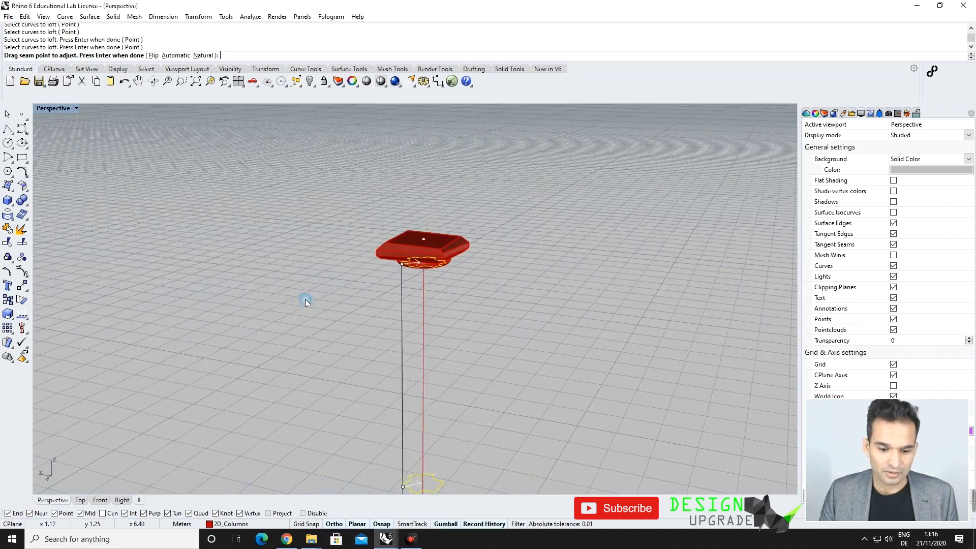
key("Return")
scroll(405, 252, "down", 5)
right_click_drag(444, 361, 315, 233)
scroll(311, 233, "down", 4)
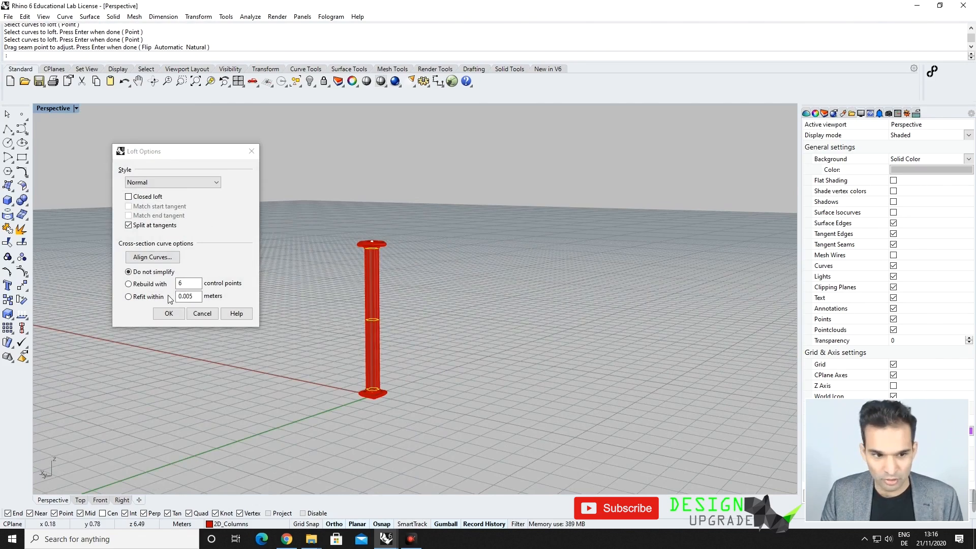
left_click(169, 313)
Step: Select the scalloped curve at the shaft's mid-height and enlarge it uniformly to make the lofted shaft bulge
scroll(346, 340, "up", 5)
right_click_drag(346, 340, 378, 347)
scroll(386, 325, "down", 4)
scroll(389, 325, "up", 6)
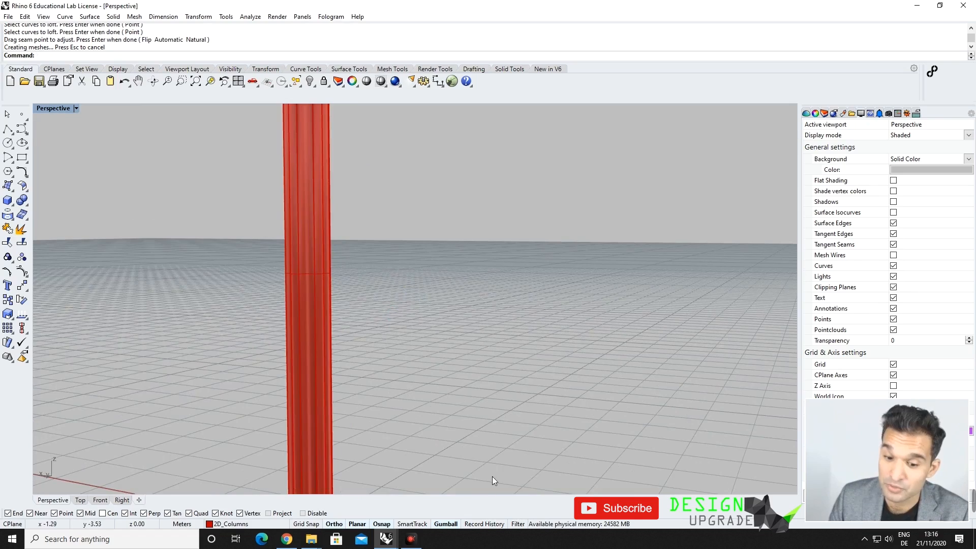
scroll(456, 396, "down", 6)
right_click_drag(371, 311, 353, 353)
left_click_drag(318, 304, 440, 345)
right_click_drag(441, 347, 444, 367)
scroll(395, 295, "up", 5)
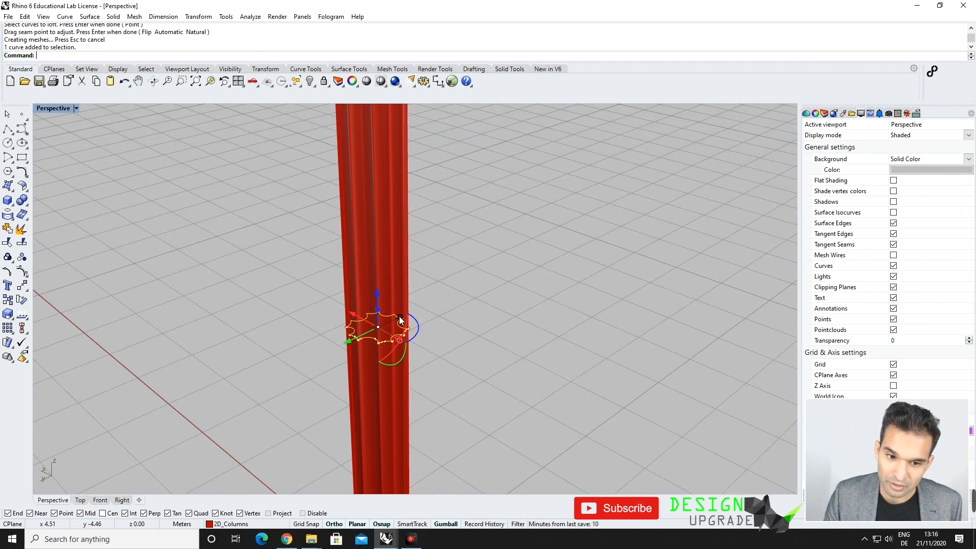
left_click_drag(399, 317, 413, 314, "shift")
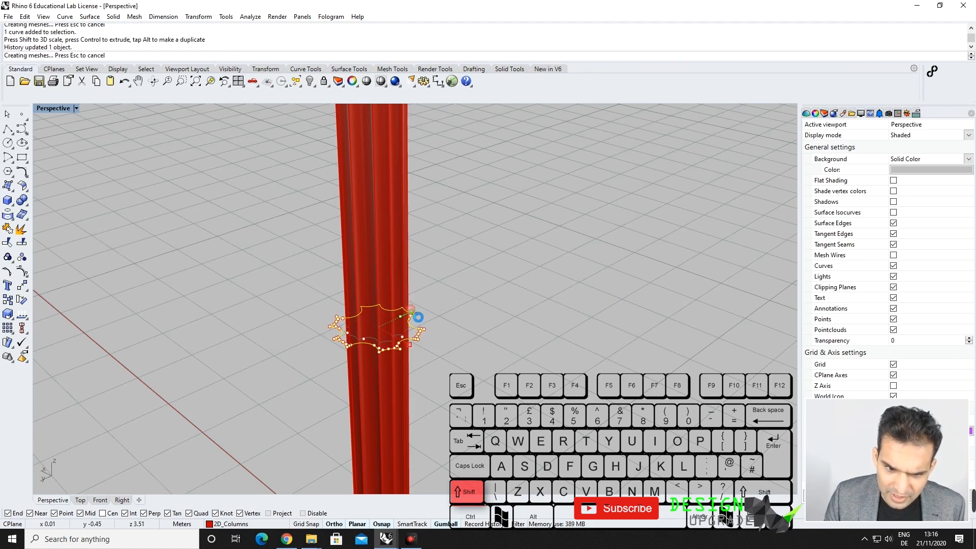
Step: Adjust the middle scalloped curve's uniform scale further, finishing with a slight reduction for a gentler bulge
scroll(358, 336, "down", 6)
left_click_drag(386, 346, 397, 349, "shift")
right_click_drag(399, 350, 389, 326)
scroll(415, 305, "down", 5)
scroll(387, 319, "up", 5)
left_click_drag(412, 311, 412, 316, "shift")
scroll(468, 360, "down", 5)
right_click_drag(468, 359, 454, 319)
scroll(416, 294, "up", 5)
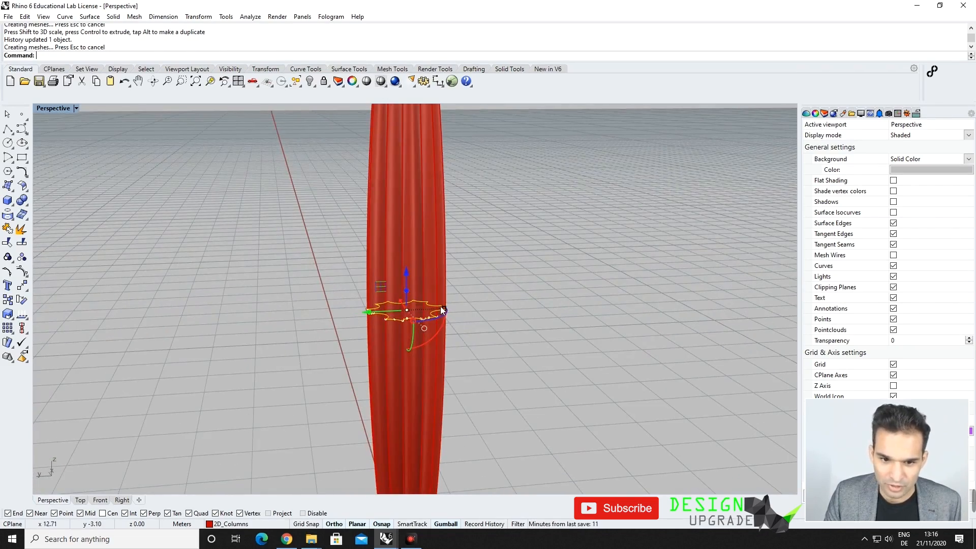
left_click_drag(442, 310, 441, 306, "shift")
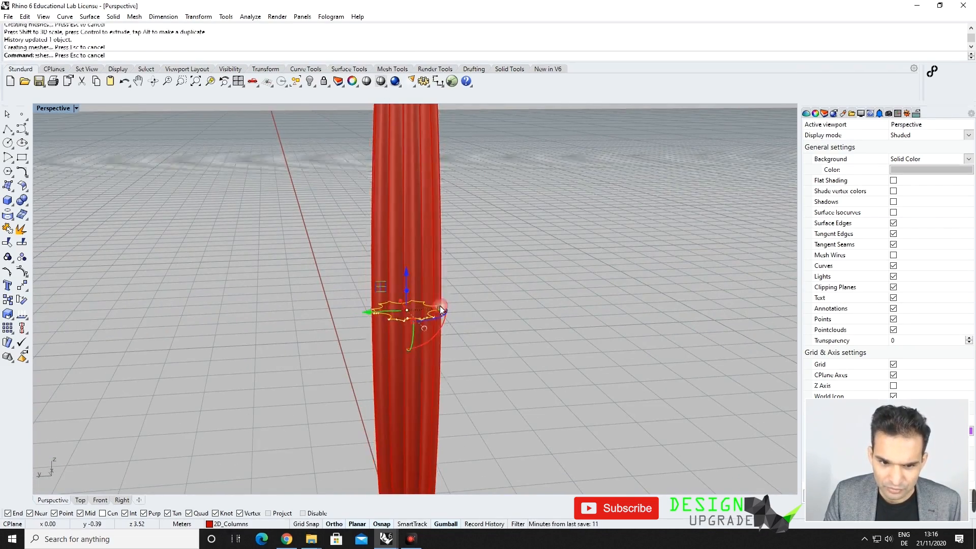
Step: Move the middle scalloped curve down and up along the shaft to shift the bulge, leaving it slightly above mid-height, and deselect it
scroll(457, 315, "down", 5)
right_click_drag(489, 325, 468, 313)
left_click_drag(431, 275, 431, 318)
right_click_drag(529, 384, 521, 366)
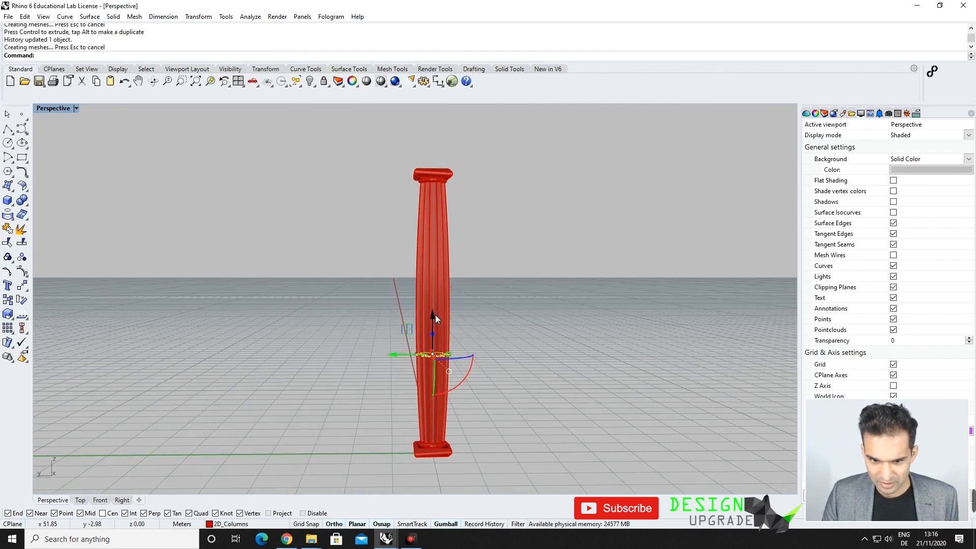
left_click_drag(435, 319, 435, 358)
right_click_drag(528, 397, 523, 391)
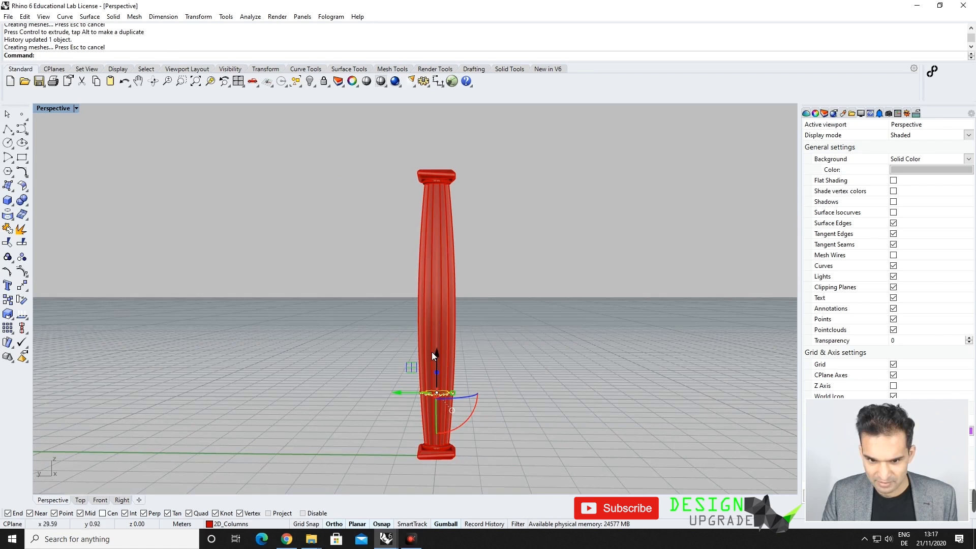
left_click_drag(436, 351, 434, 203)
right_click_drag(530, 260, 473, 273)
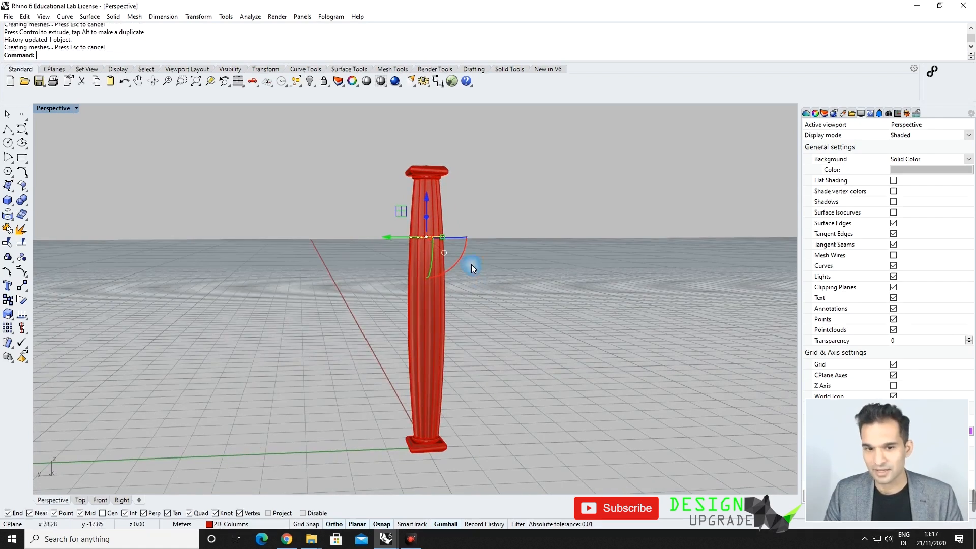
left_click_drag(425, 199, 427, 225)
right_click_drag(529, 275, 161, 178)
left_click(519, 270)
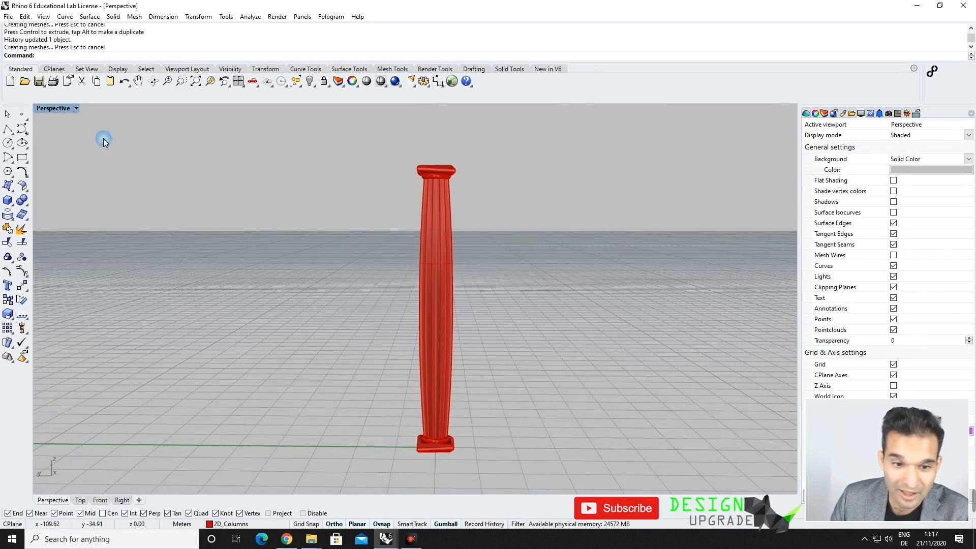
Step: Set the viewport to Rendered display mode and examine the finished column's base, shaft and capital
left_click(75, 108)
left_click(85, 157)
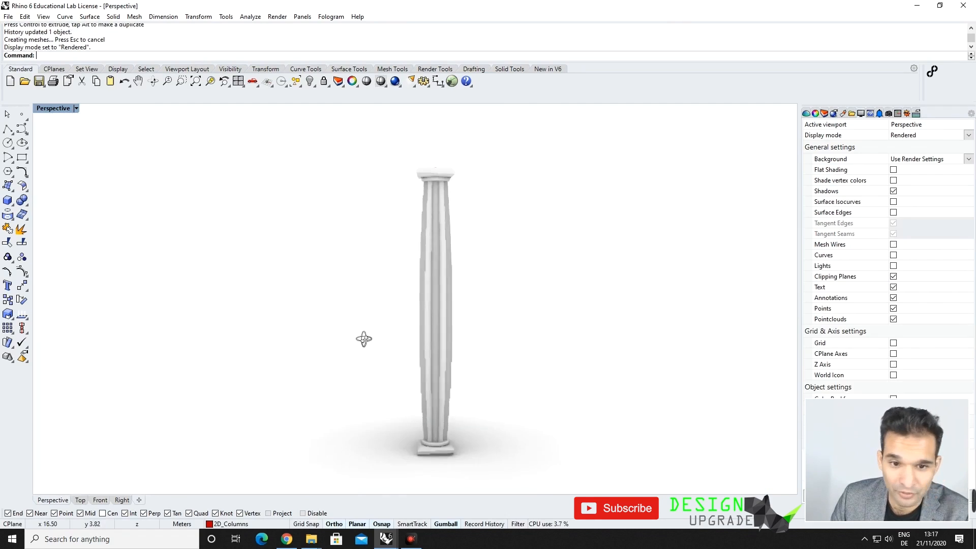
right_click_drag(396, 317, 508, 427)
scroll(370, 406, "up", 8)
right_click_drag(371, 406, 423, 240)
scroll(379, 334, "down", 5)
right_click_drag(379, 333, 412, 385)
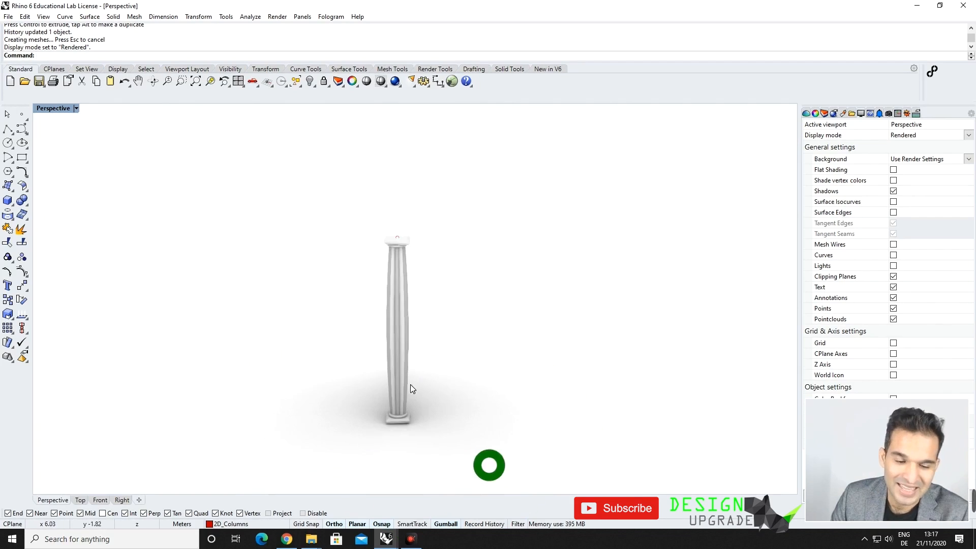
Step: Select all the column's parts and combine them into one Group
key("ctrl+a")
type("G")
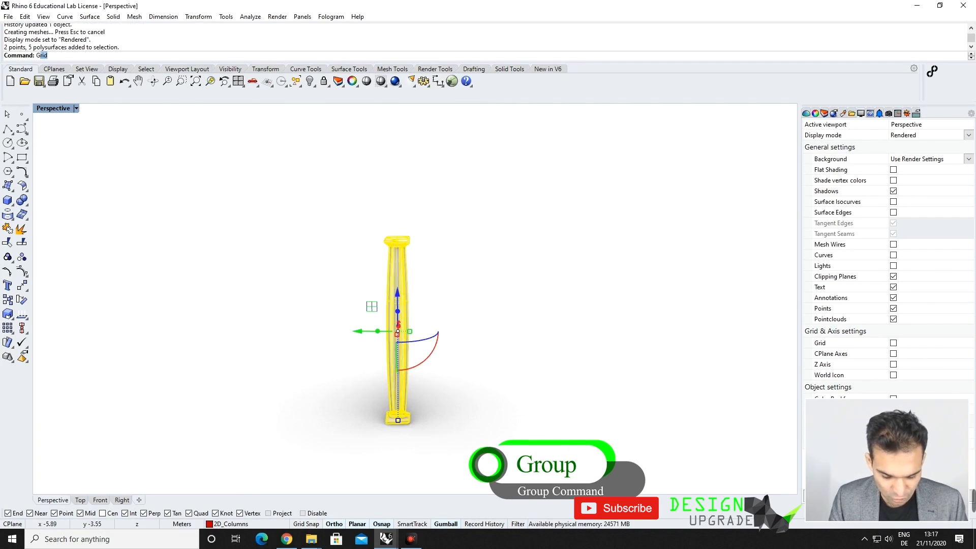
key("Return")
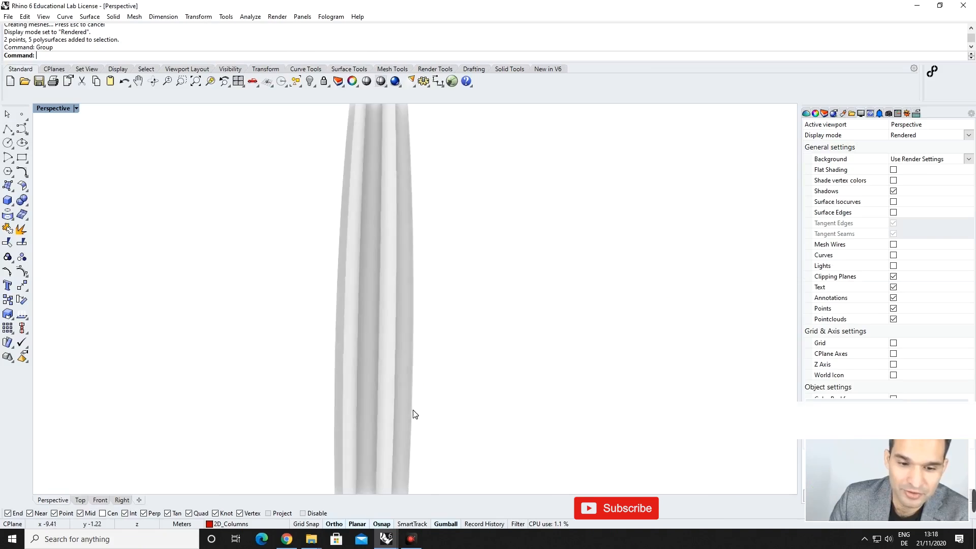
Step: Inspect the grouped column's shaft and capital up close in Rendered mode, and return the viewport to Shaded
right_click_drag(412, 412, 303, 384)
scroll(353, 415, "down", 10)
scroll(385, 246, "up", 8)
right_click_drag(387, 239, 554, 214)
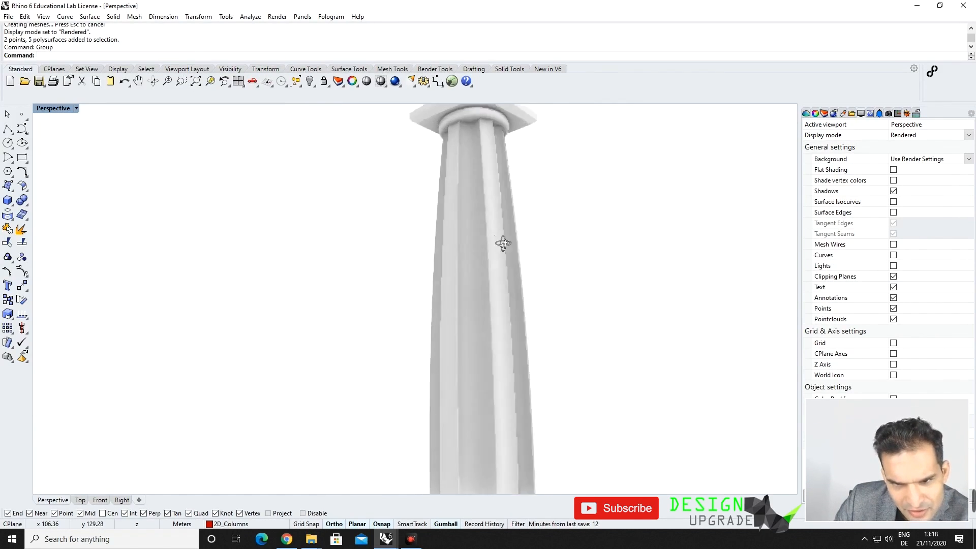
scroll(170, 323, "down", 10)
left_click(76, 108)
left_click(55, 146)
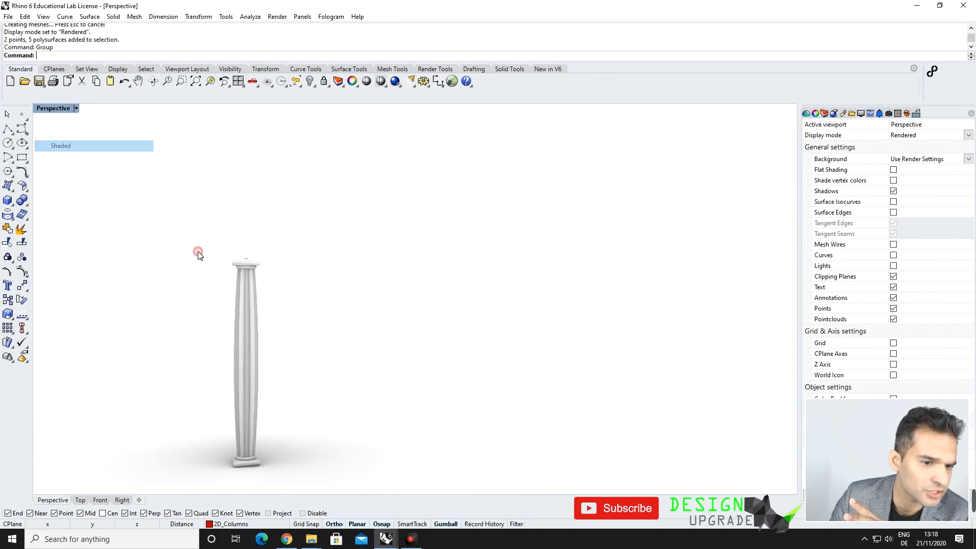
Step: Start a rectangular Array with the grouped column as the object to repeat
right_click_drag(306, 377, 250, 370)
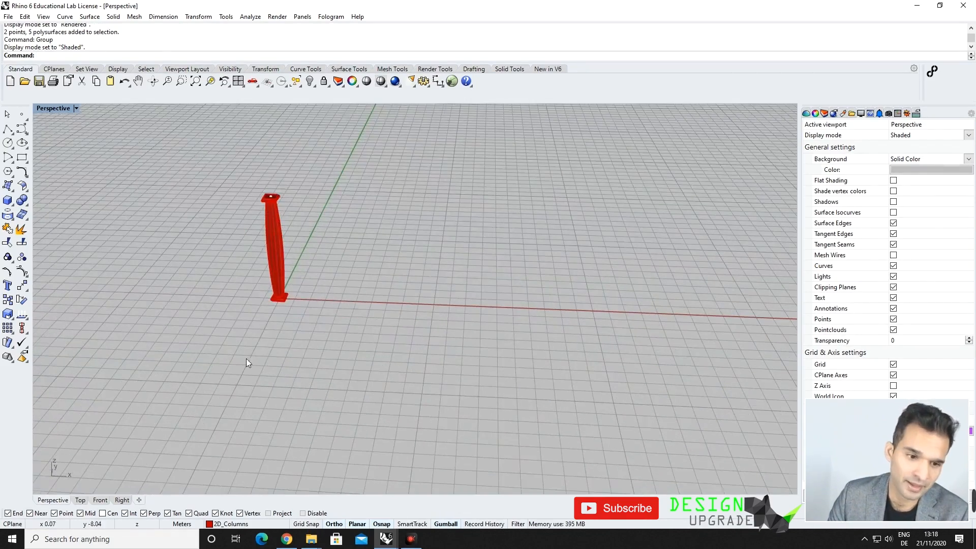
left_click(285, 273)
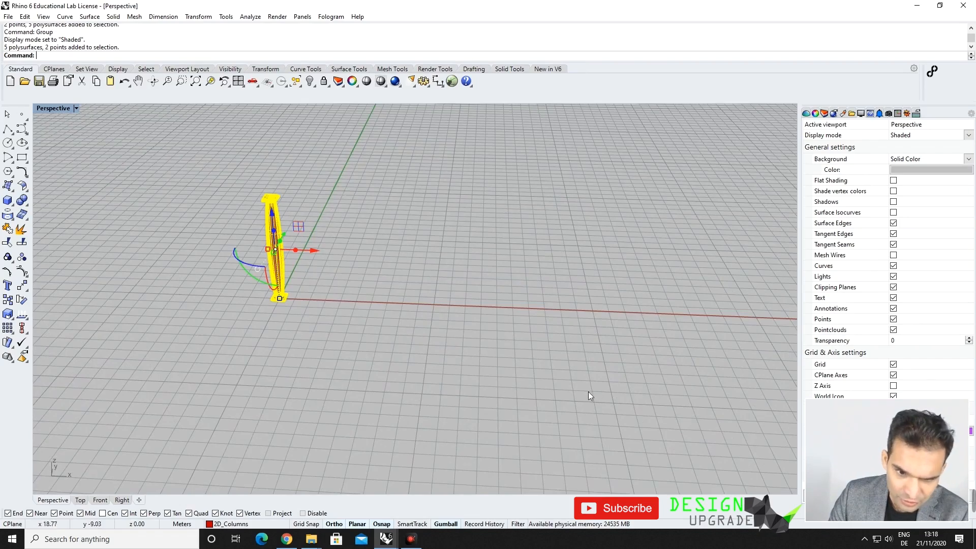
scroll(396, 350, "down", 5)
scroll(339, 271, "up", 3)
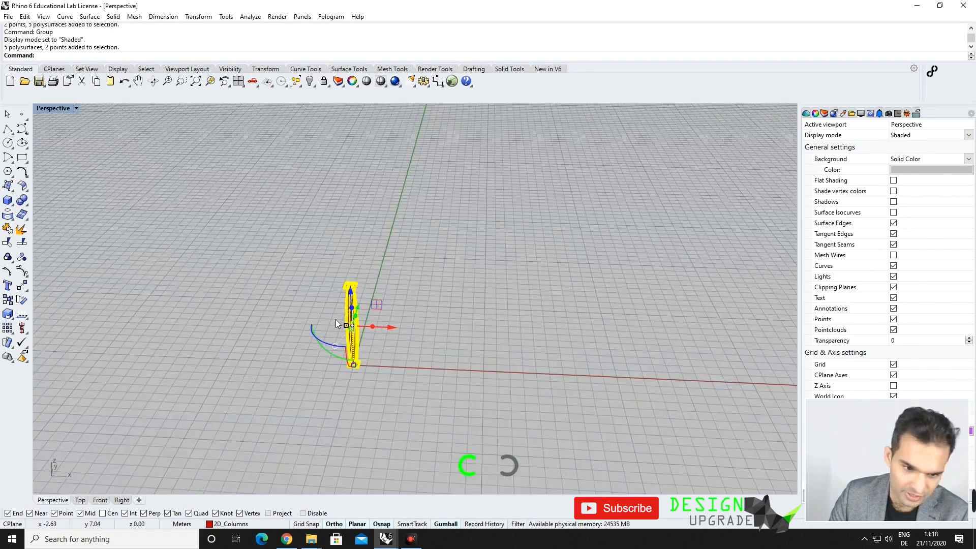
type("ArrayPolar")
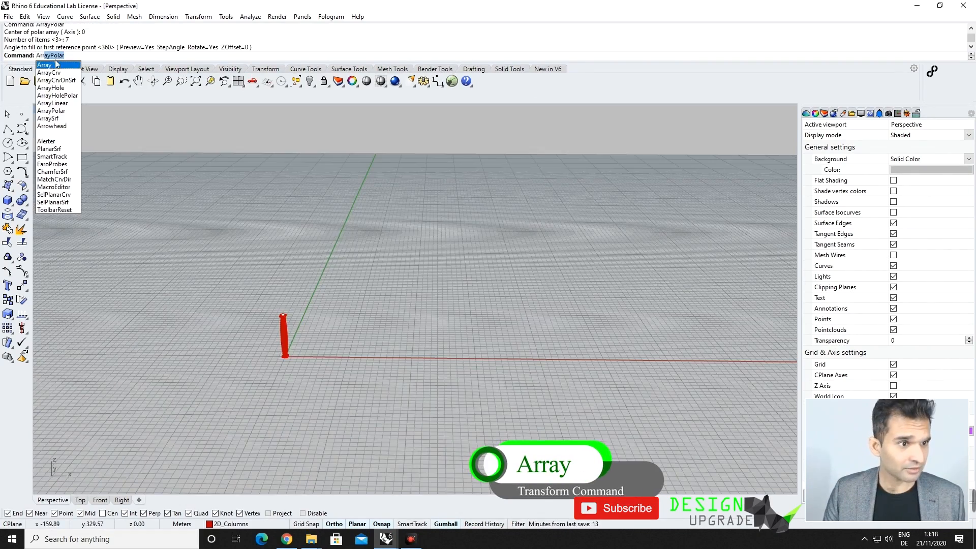
left_click(51, 66)
scroll(303, 356, "up", 1)
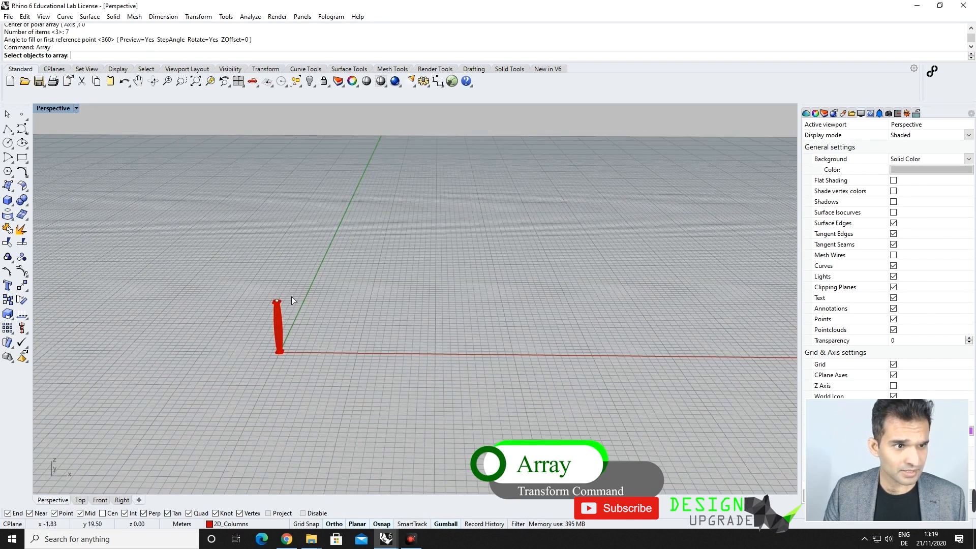
left_click(281, 318)
key("Return")
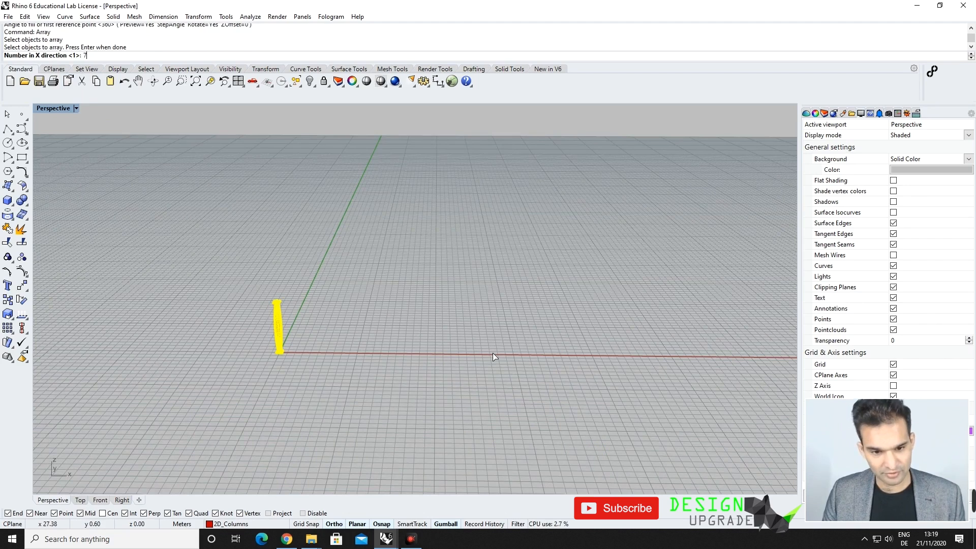
Step: Set the array to 7 columns in X, 7 in Y and 1 in Z, with X and Y spacing of 7 m
type("7")
key("Return")
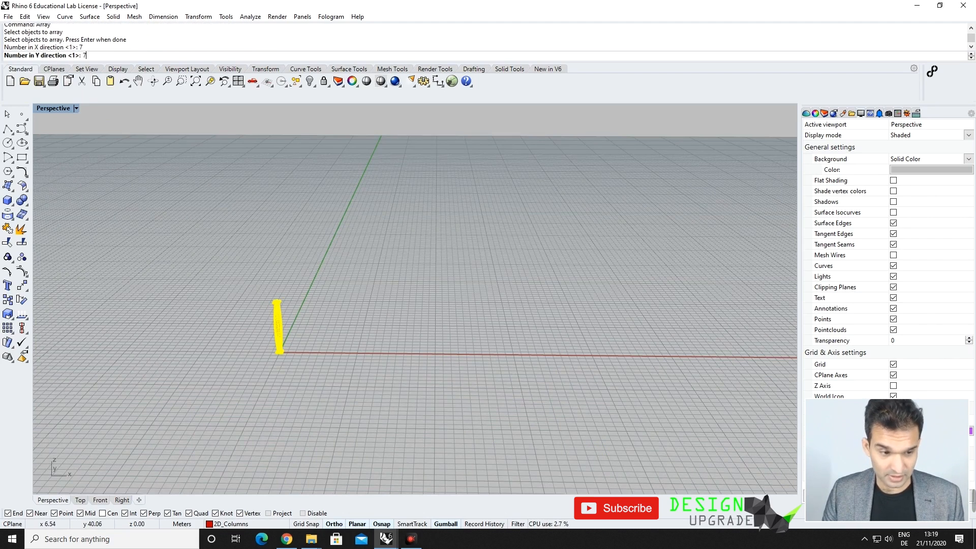
key("Return")
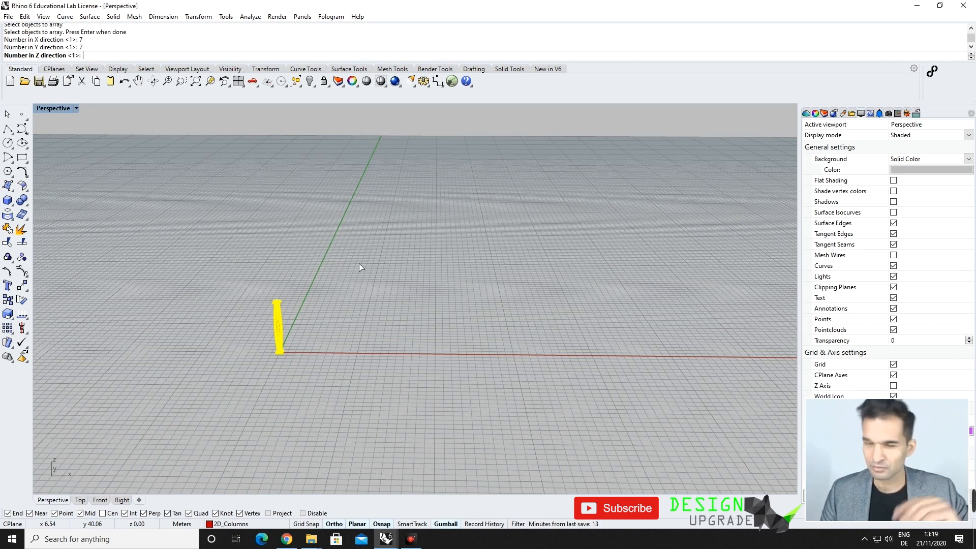
key("Return")
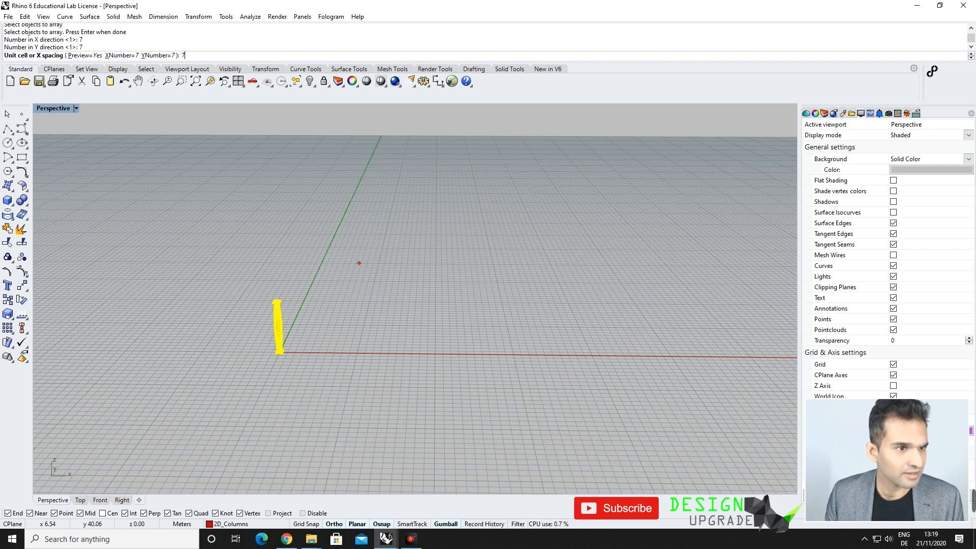
key("Return")
type("7")
key("Return")
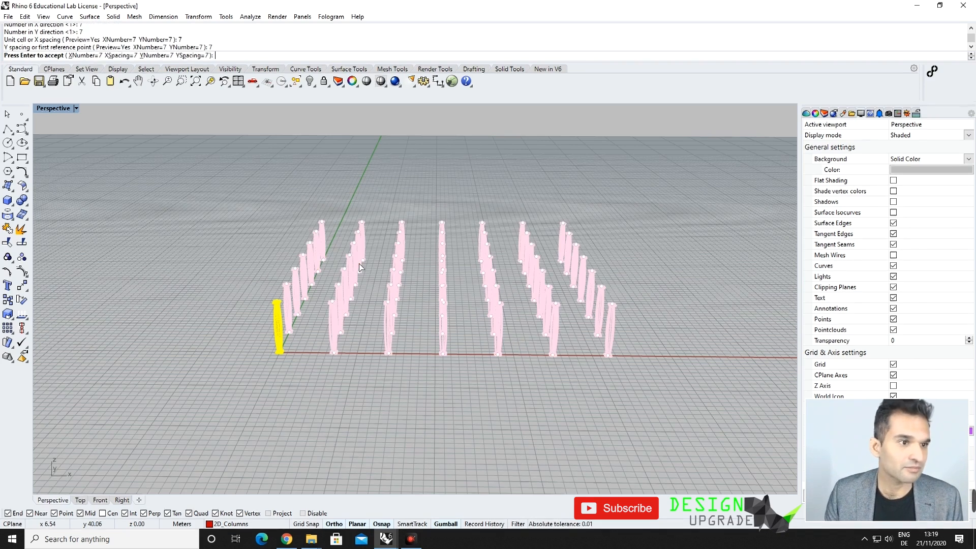
Step: Change the column array's Y spacing to 5 m in the preview
right_click_drag(418, 400, 404, 451)
scroll(407, 438, "down", 2)
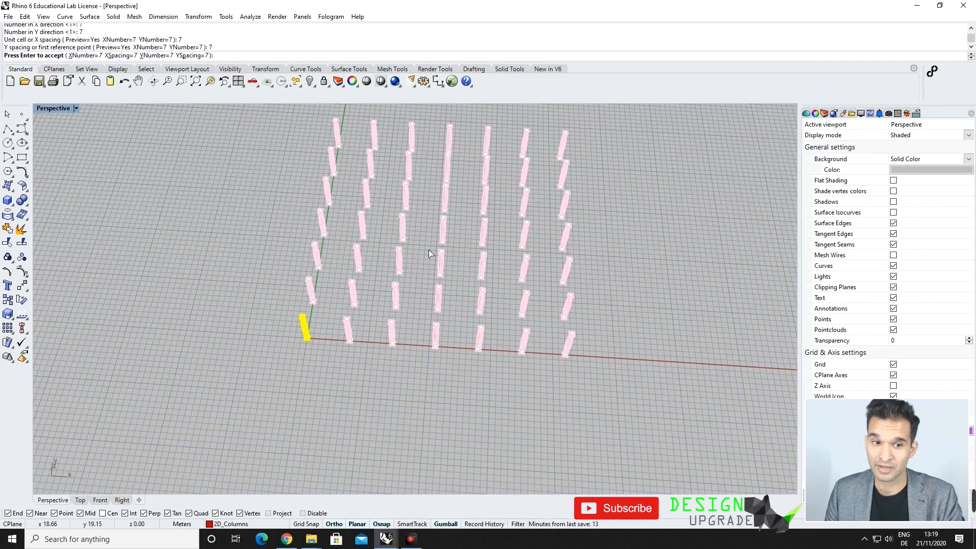
left_click(191, 56)
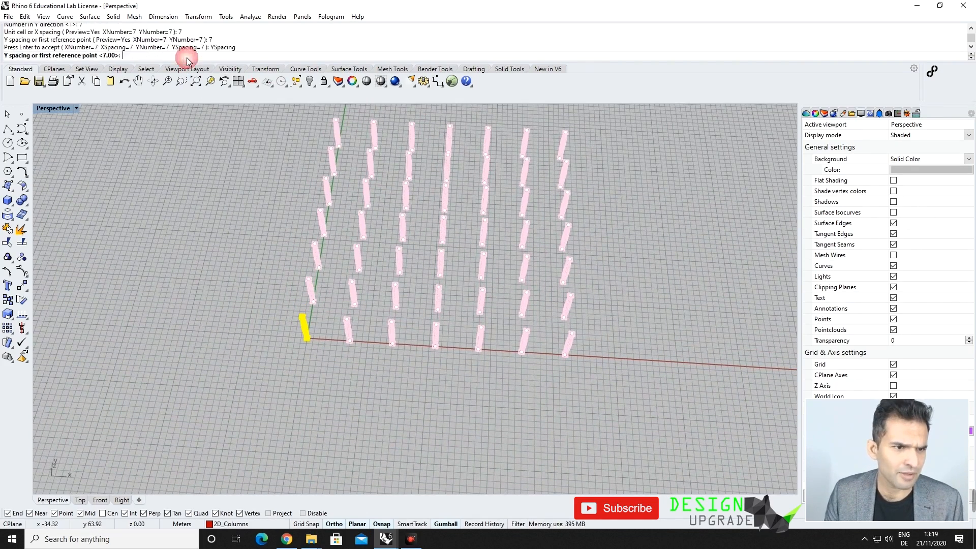
type("5")
key("Return")
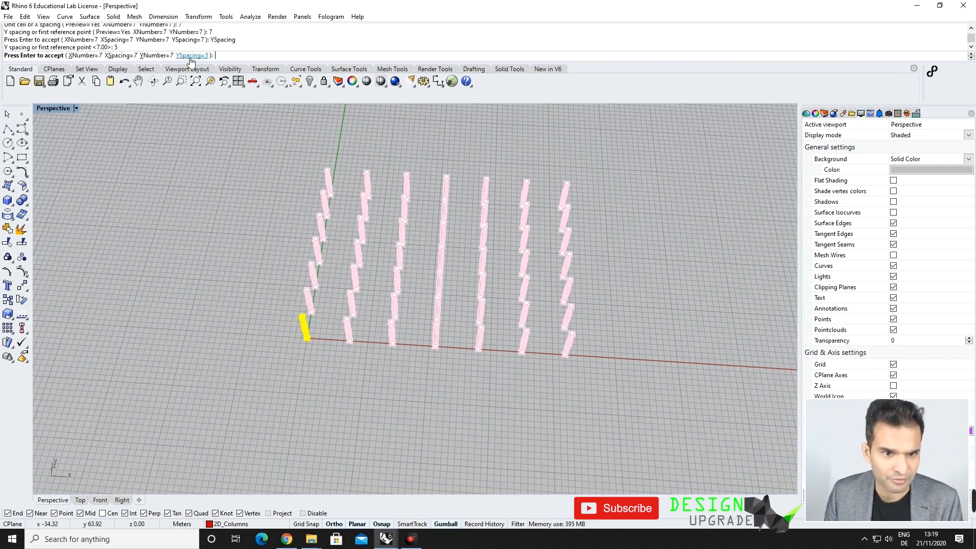
Step: Set the column array's Y spacing back to 7 m and accept the array
left_click(189, 56)
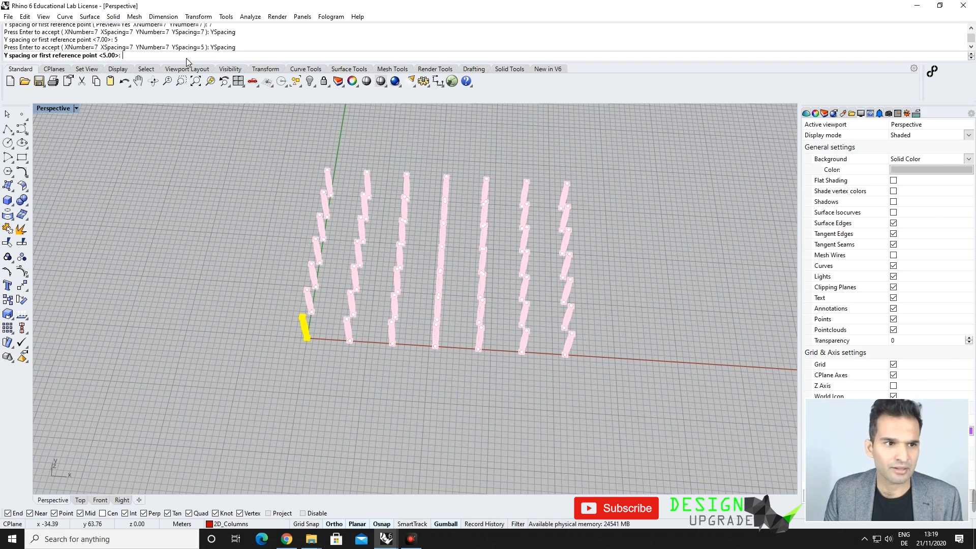
type("7")
key("Return")
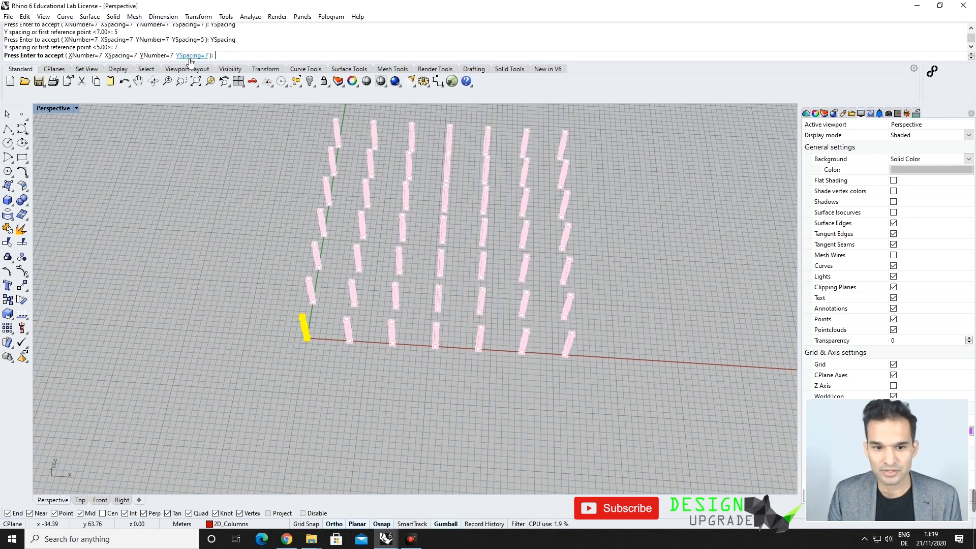
key("Return")
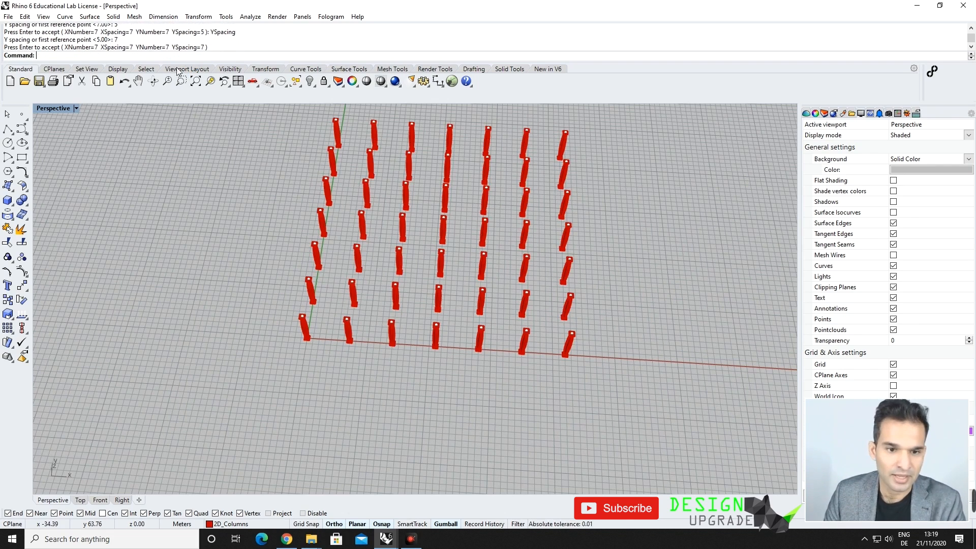
Step: Make Layer 02 the current layer and rename it 3D_Columns
left_click(815, 113)
left_click(814, 159)
double_click(831, 168)
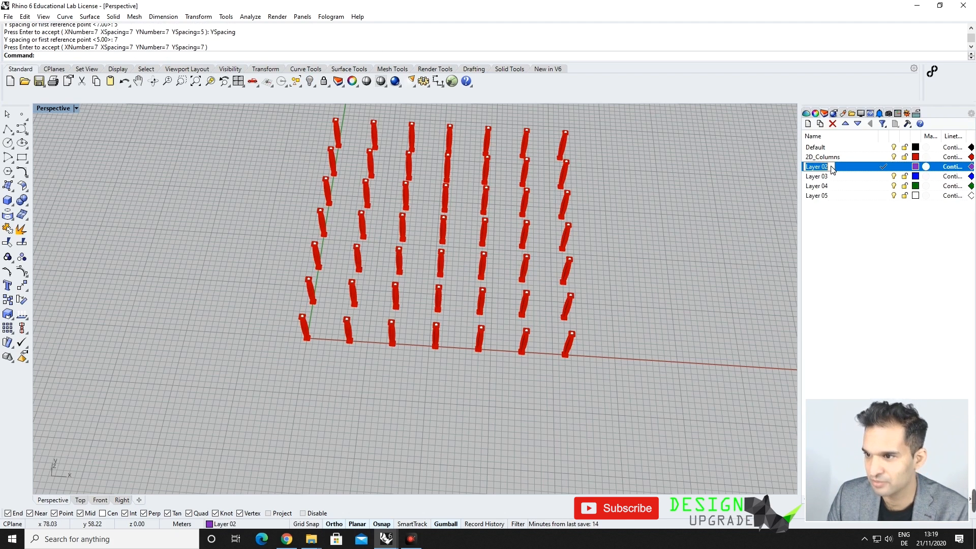
type("3D_C")
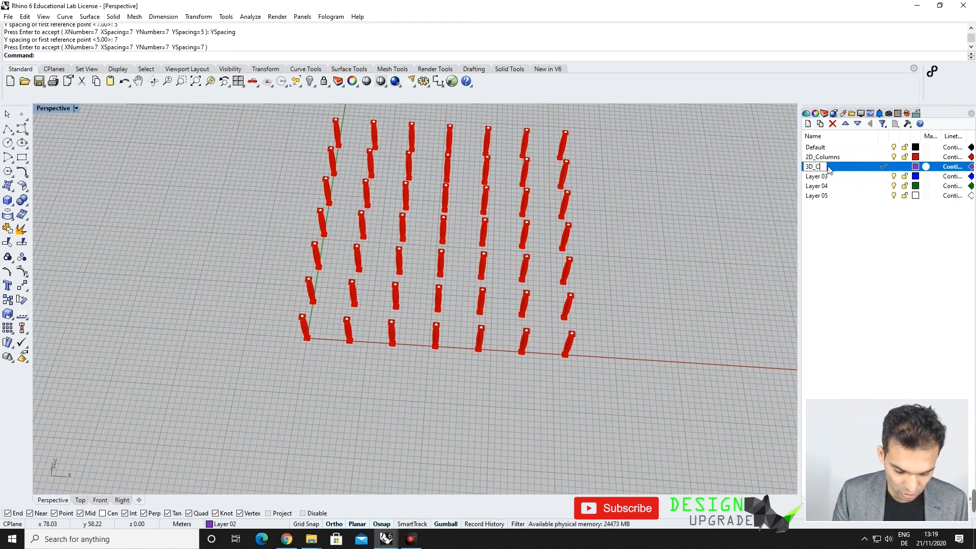
left_click(858, 249)
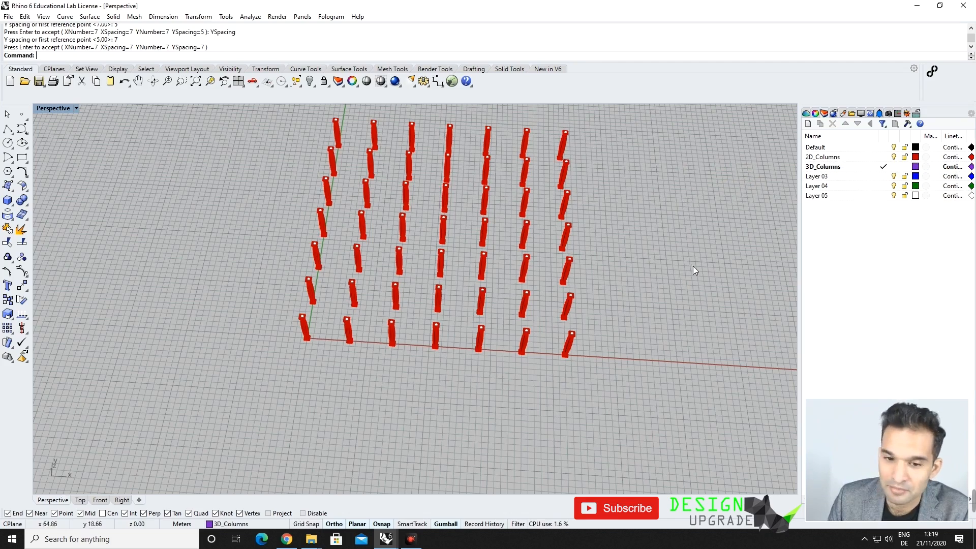
Step: Examine the finished column grid from several angles, with the Perspective viewport set to Rendered mode
right_click_drag(351, 346, 342, 312)
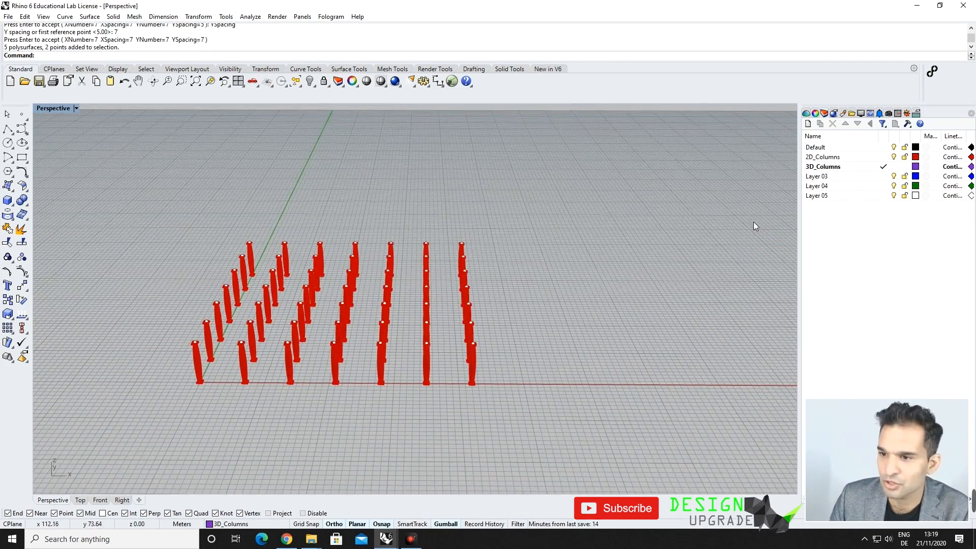
right_click_drag(533, 269, 307, 358)
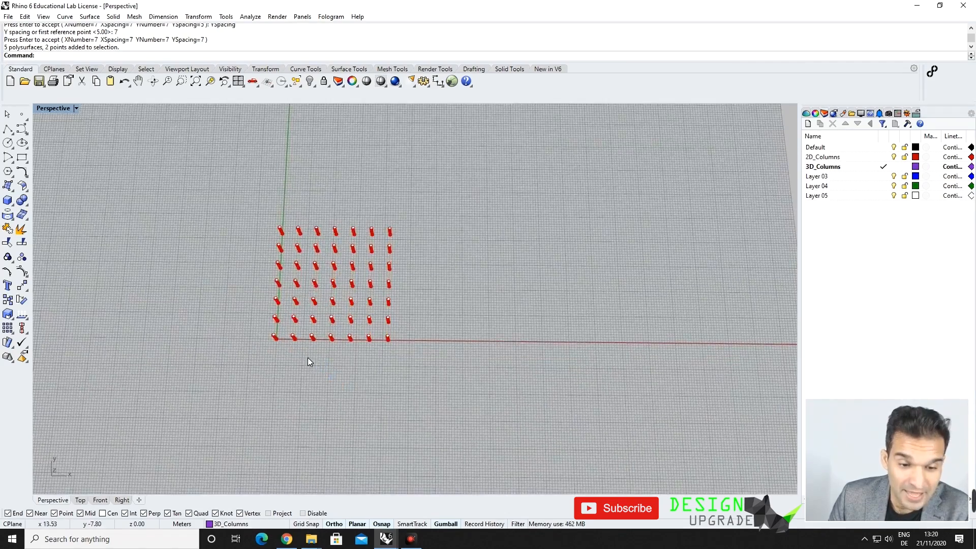
scroll(295, 341, "up", 5)
left_click(76, 108)
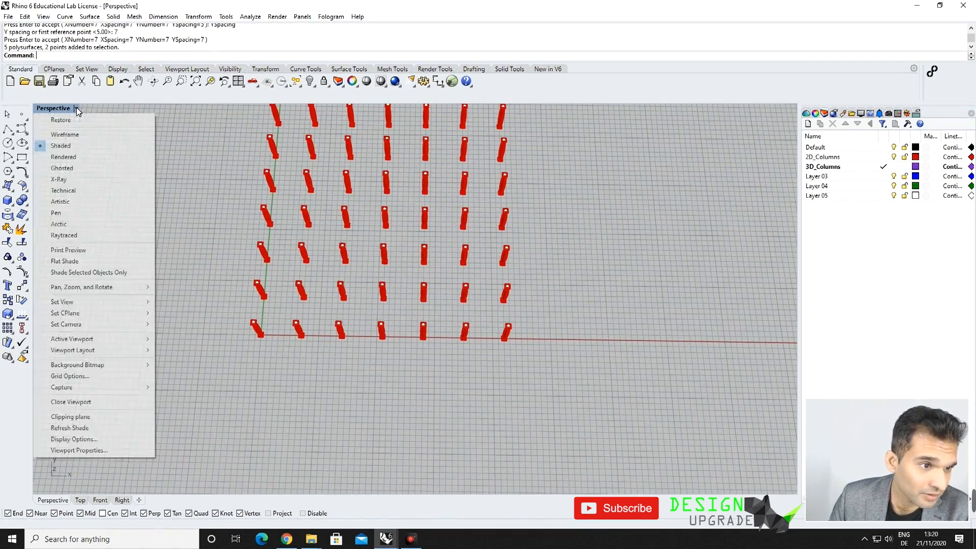
left_click(78, 157)
right_click_drag(403, 355, 74, 441)
scroll(337, 381, "down", 5)
scroll(311, 387, "up", 6)
scroll(359, 322, "down", 6)
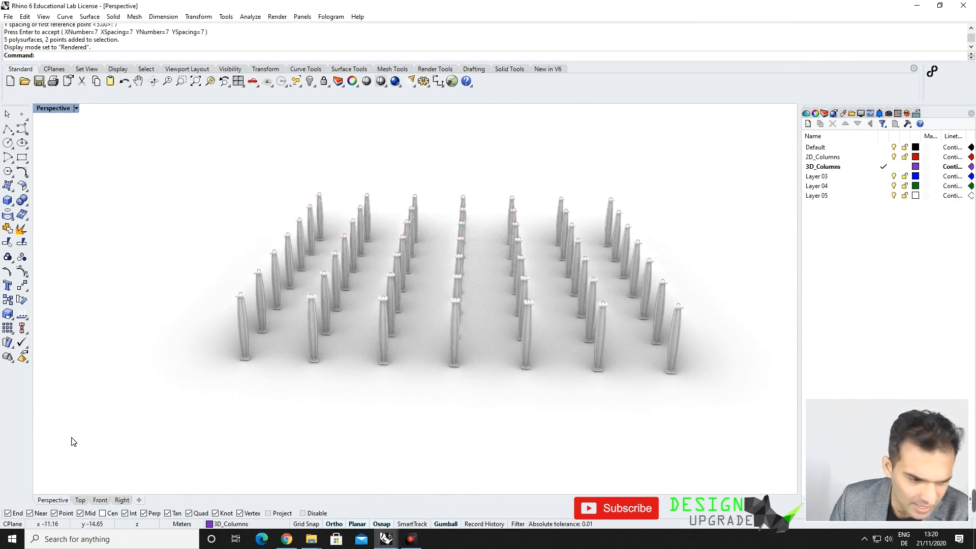
Step: Show the column grid in plan in the Top viewport with Shaded display mode
left_click(81, 501)
left_click(217, 357)
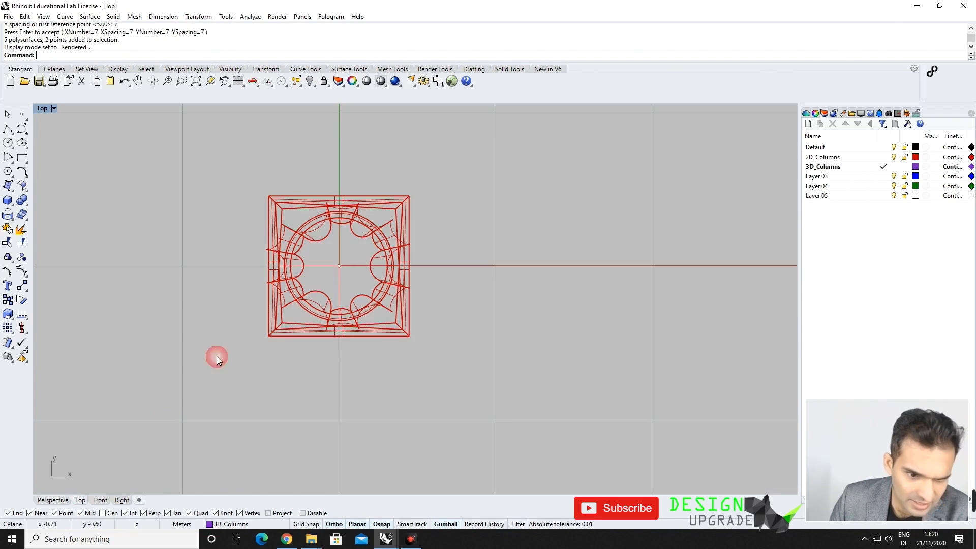
left_click(59, 115)
left_click(71, 147)
scroll(309, 253, "down", 6)
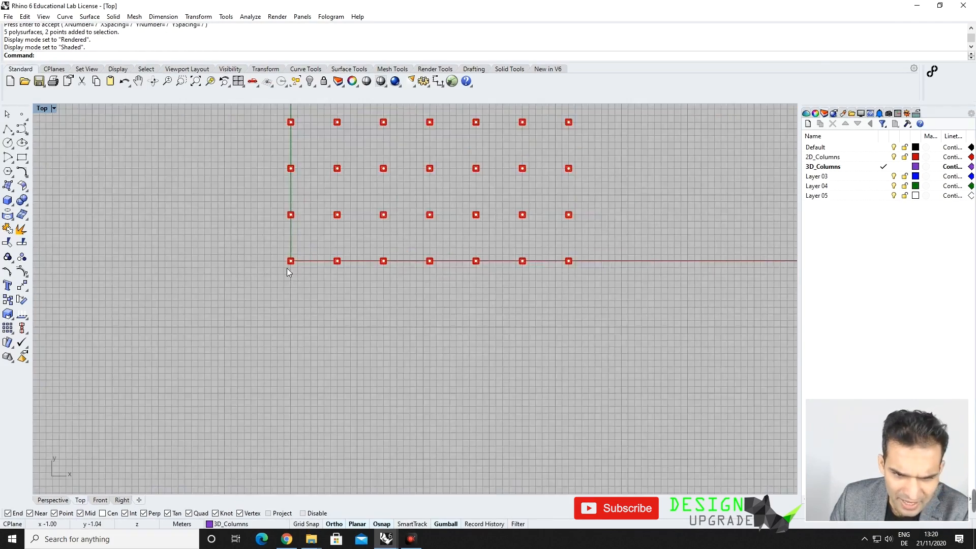
scroll(284, 270, "down", 5)
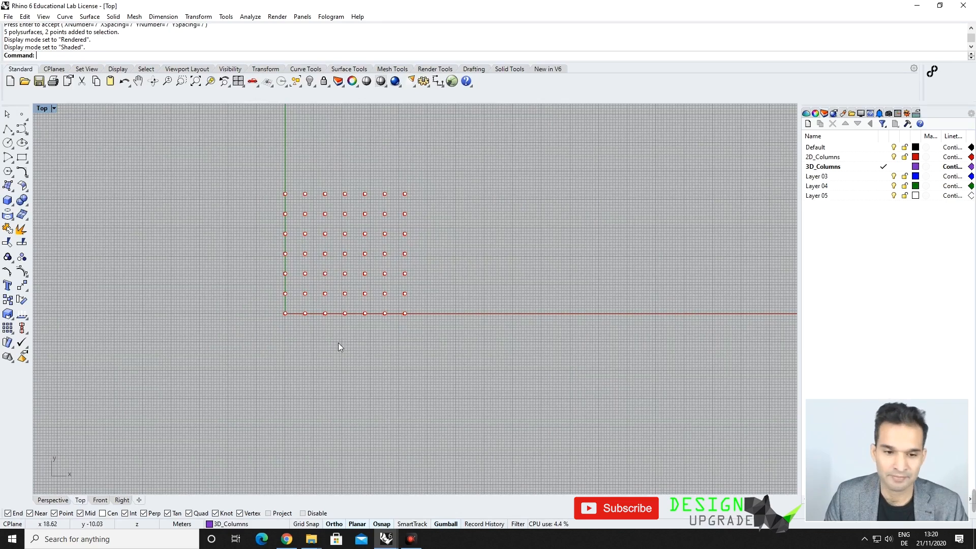
scroll(338, 342, "up", 4)
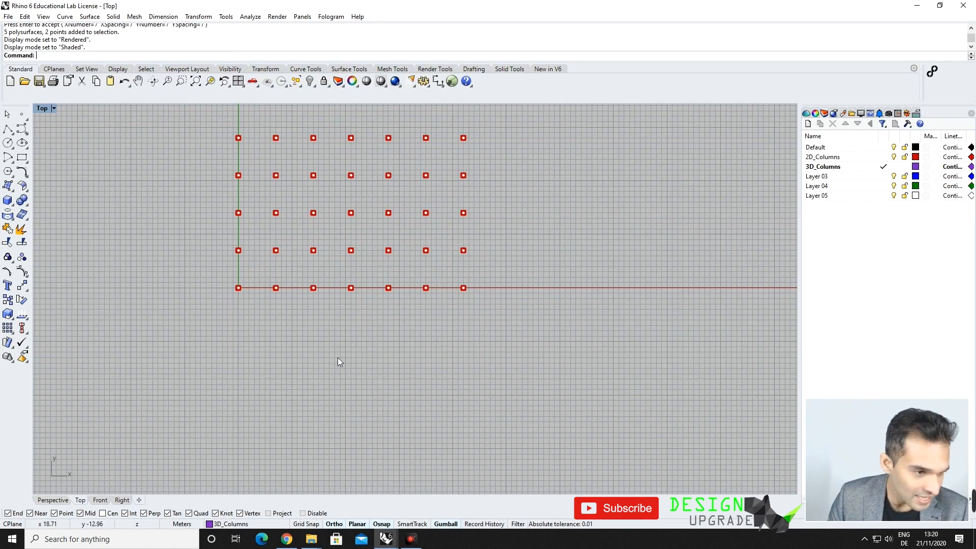
scroll(282, 326, "up", 3)
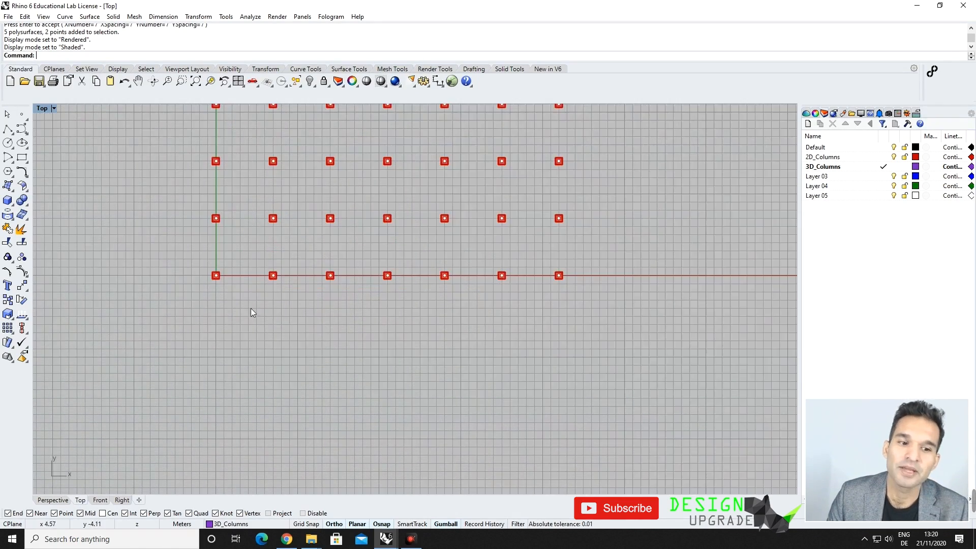
Step: Try an ArrayPolar of the corner column at the origin, centred on the fourth column of the third row
left_click(221, 280)
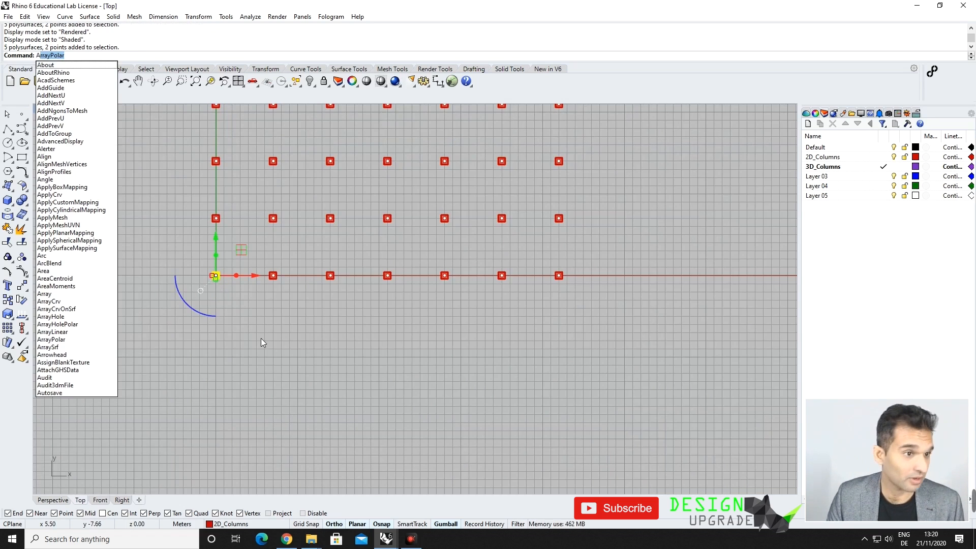
key("Return")
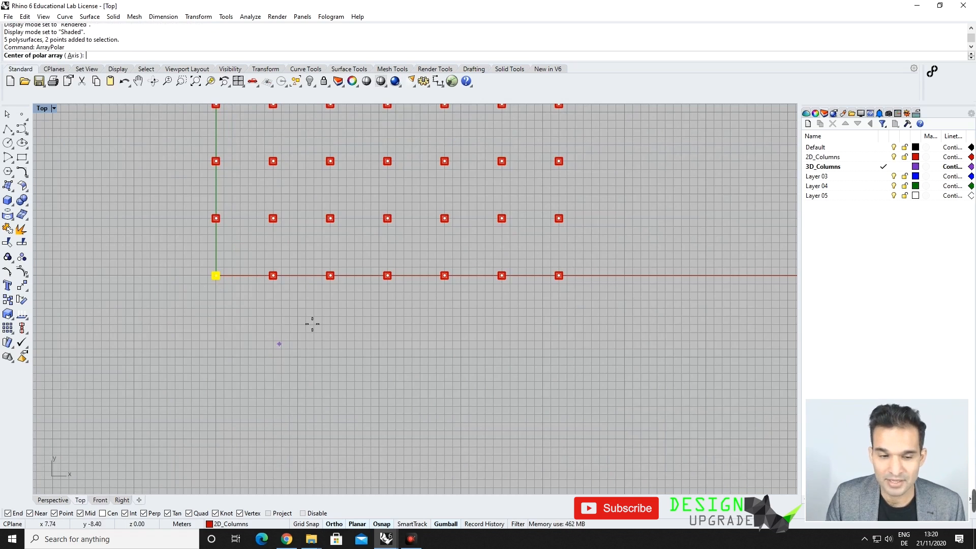
scroll(388, 161, "up", 1)
scroll(388, 161, "up", 8)
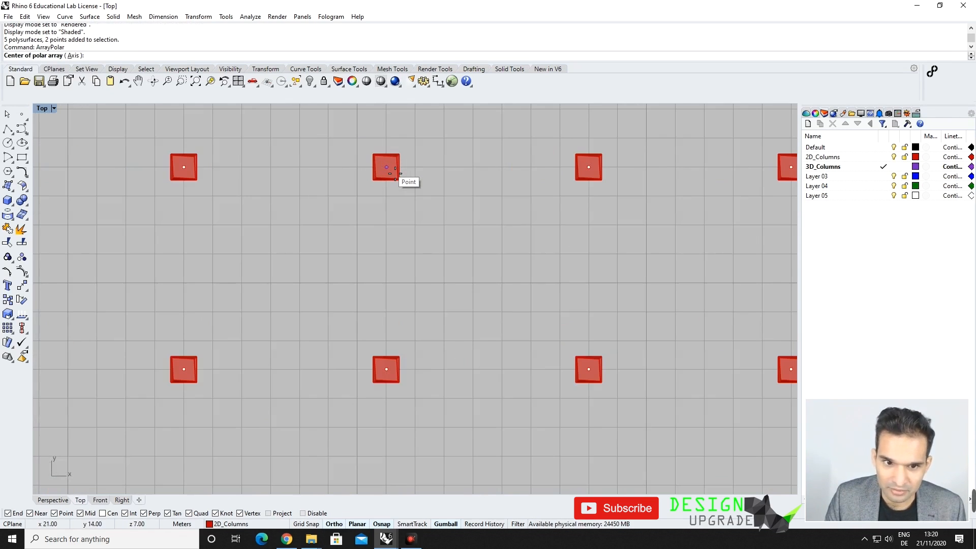
left_click(395, 174)
scroll(362, 186, "down", 10)
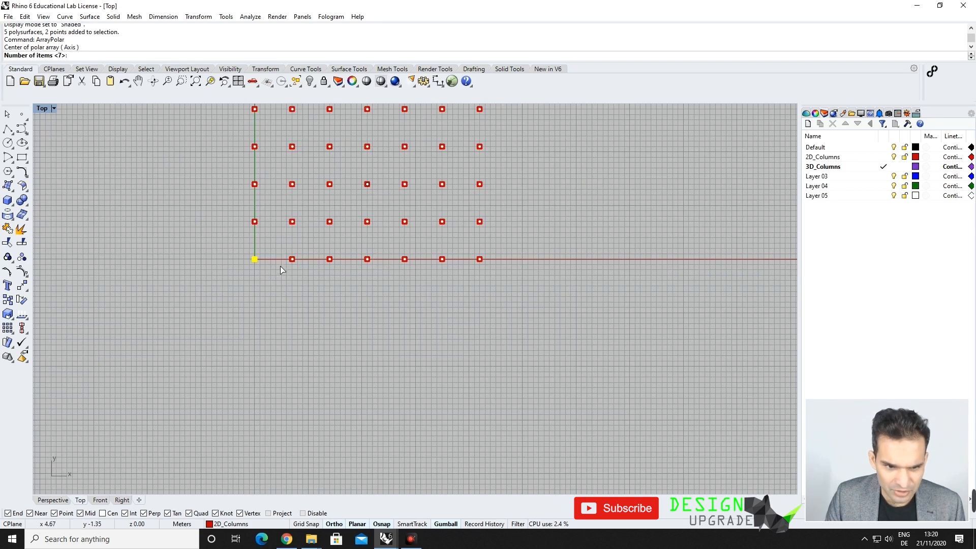
Step: Try 7 items for the polar array, filling the angle from the front row's first column to its last
key("Return")
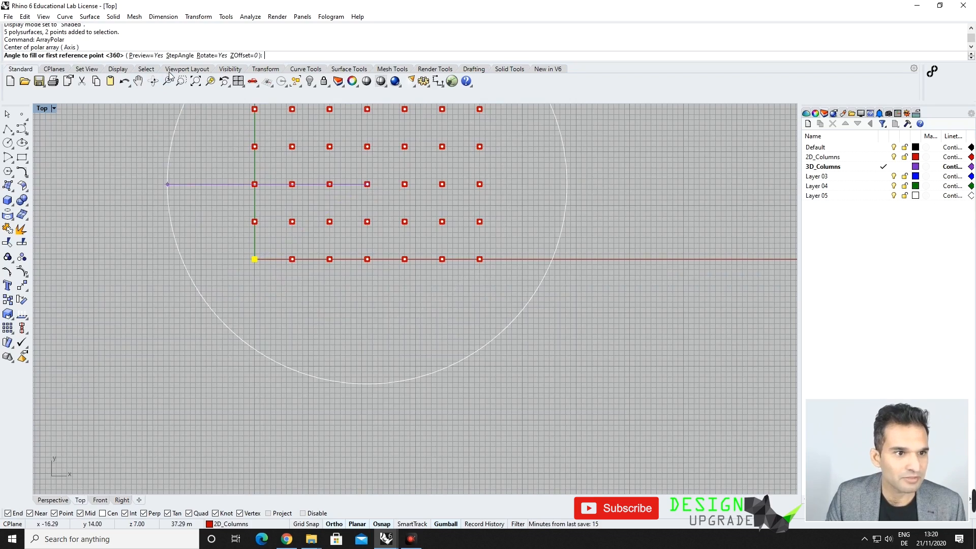
scroll(377, 321, "up", 3)
scroll(112, 188, "up", 5)
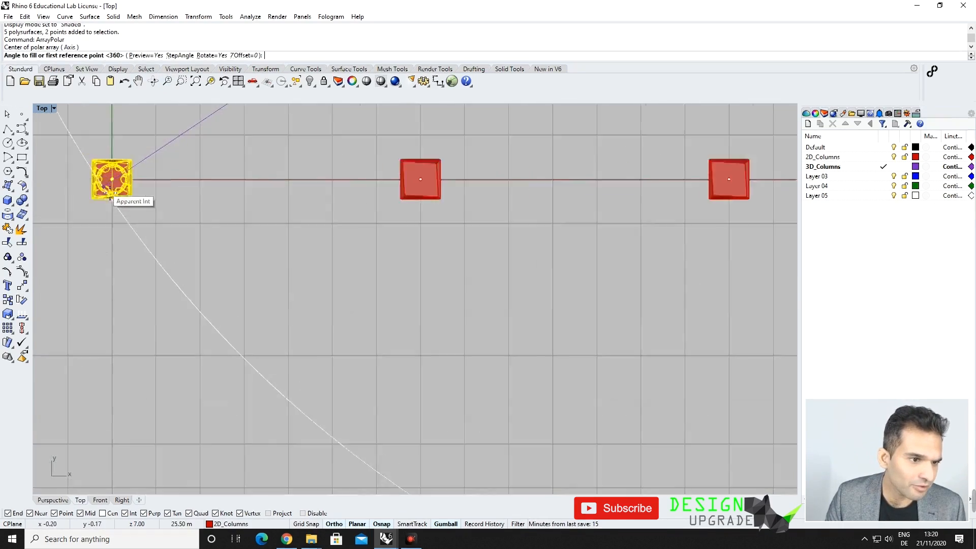
scroll(110, 196, "up", 2)
left_click(122, 184)
scroll(135, 280, "down", 8)
scroll(244, 347, "down", 5)
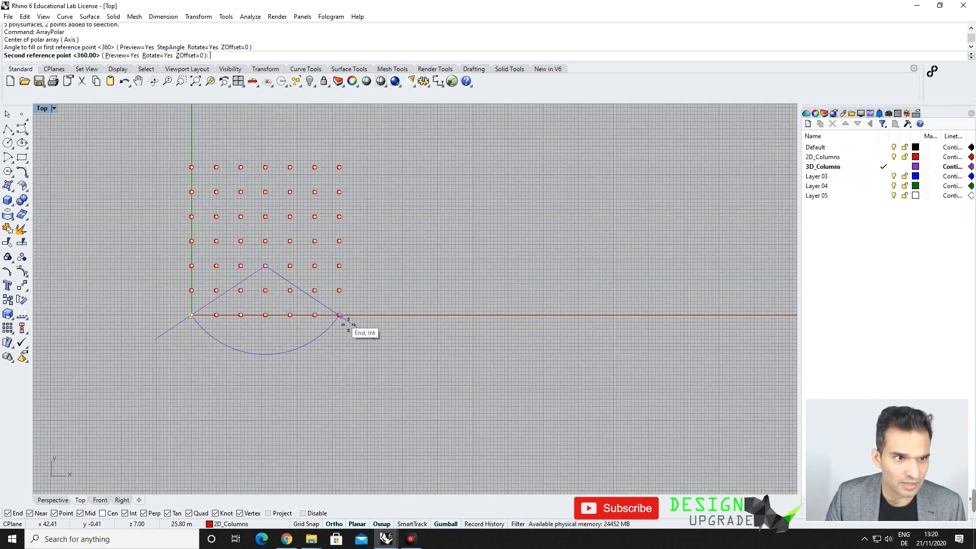
scroll(339, 316, "up", 9)
left_click(339, 315)
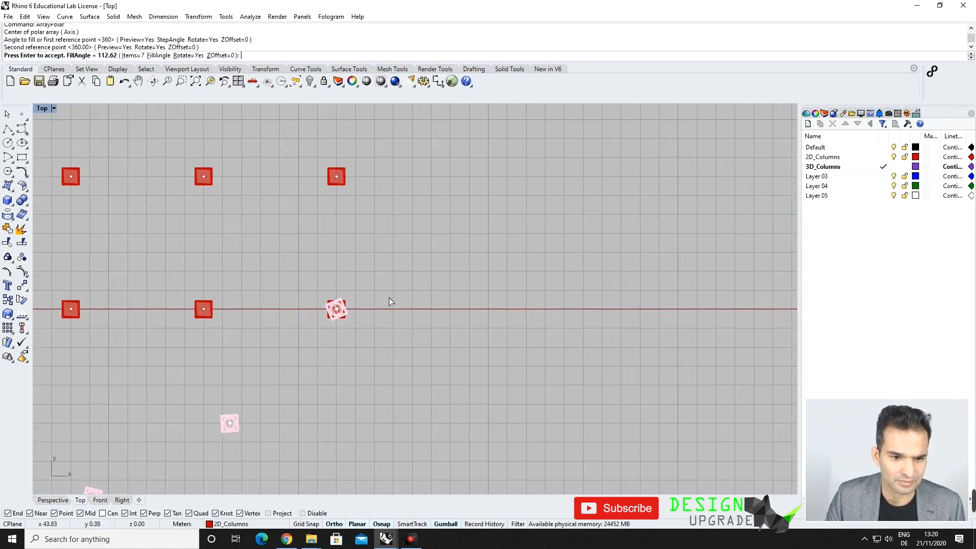
Step: Examine how the previewed polar array rotates each column along the arc, and cancel the command
scroll(390, 301, "down", 6)
scroll(288, 304, "up", 3)
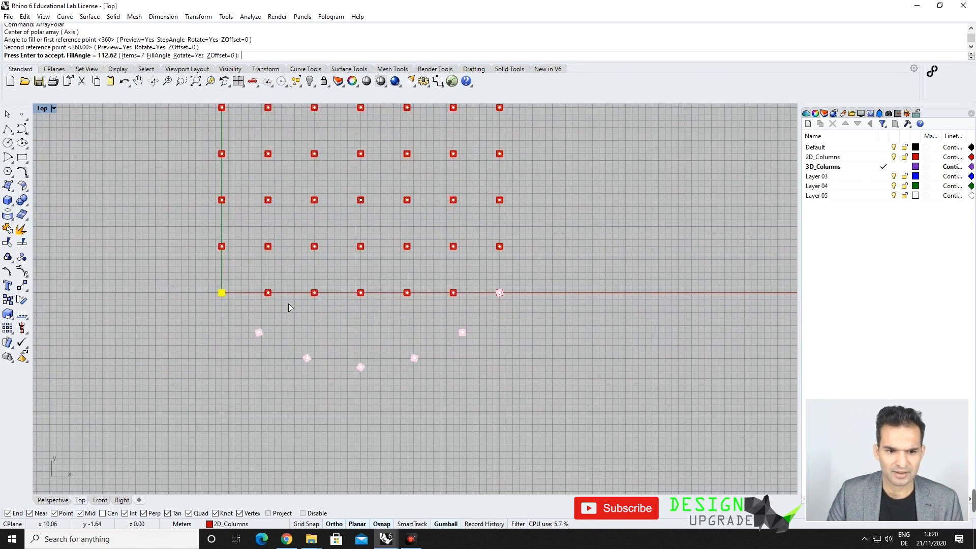
scroll(289, 304, "up", 2)
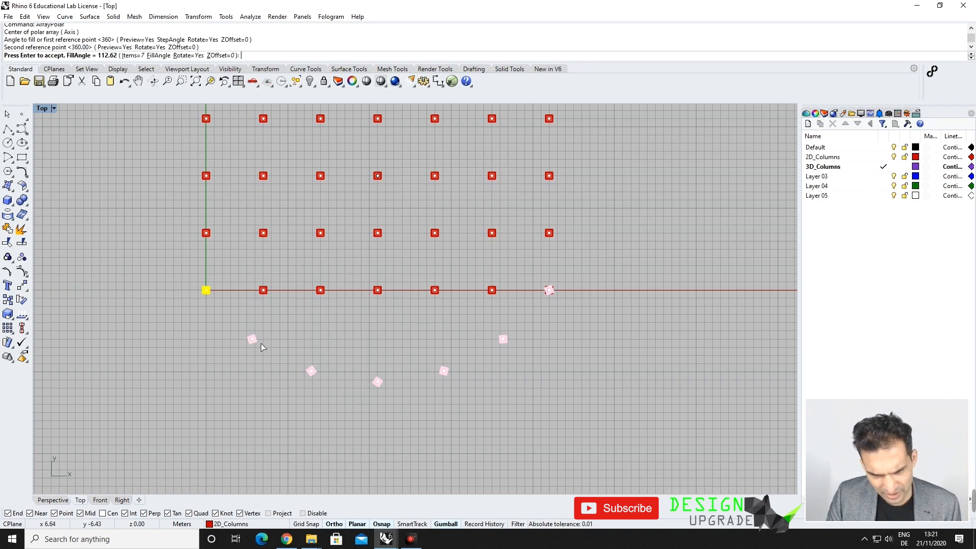
scroll(265, 351, "up", 3)
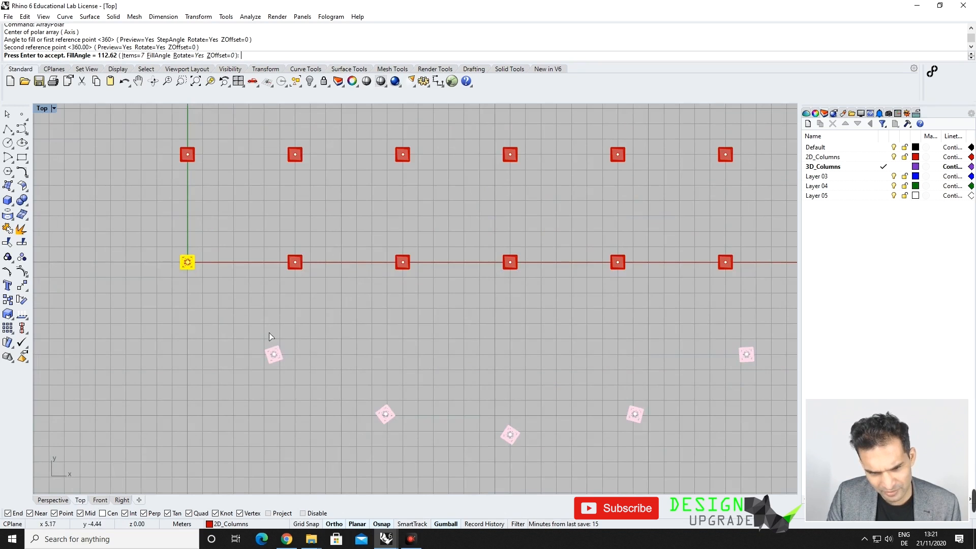
right_click_drag(550, 439, 401, 361)
scroll(441, 398, "down", 2)
key("Escape")
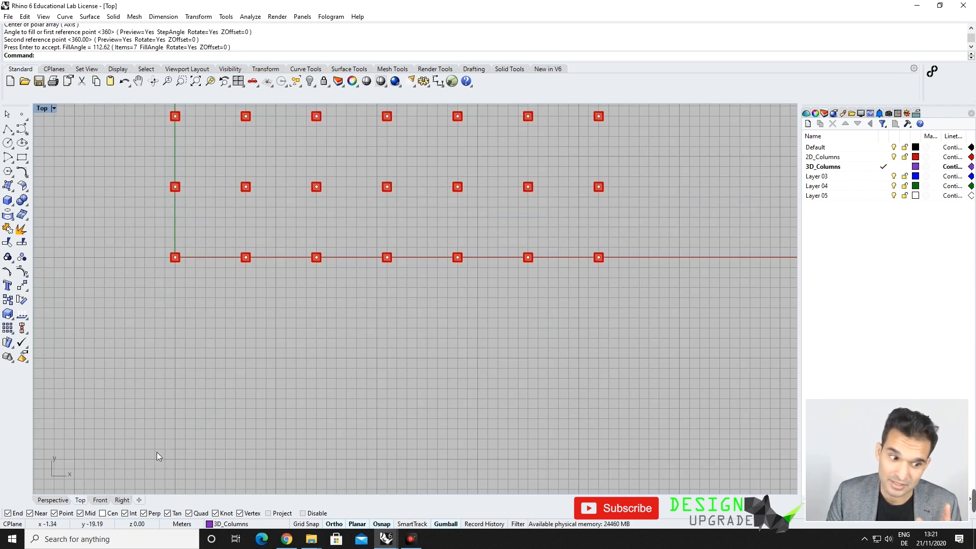
Step: Return to the Perspective viewport and set its display mode to Shaded
left_click(53, 499)
right_click_drag(258, 406, 225, 355)
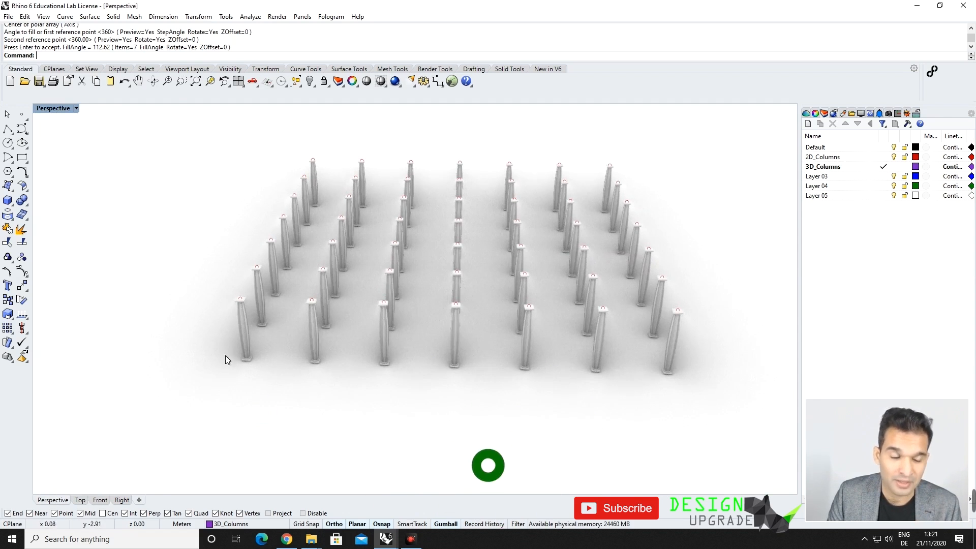
left_click(53, 109)
left_click(69, 145)
right_click_drag(140, 245, 157, 294)
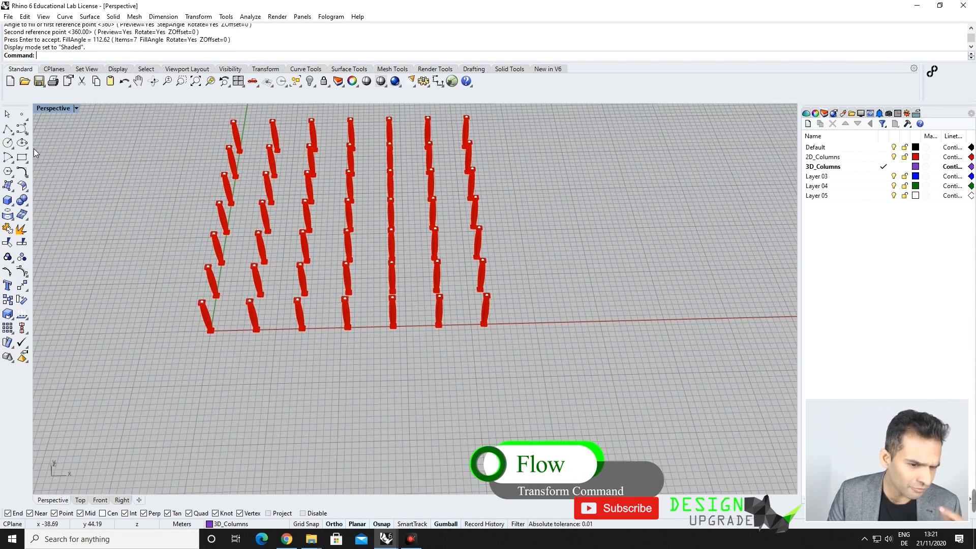
Step: Start a centre-based Arc with Project snapping enabled and centre it on the fourth column of the third row
left_click(8, 158)
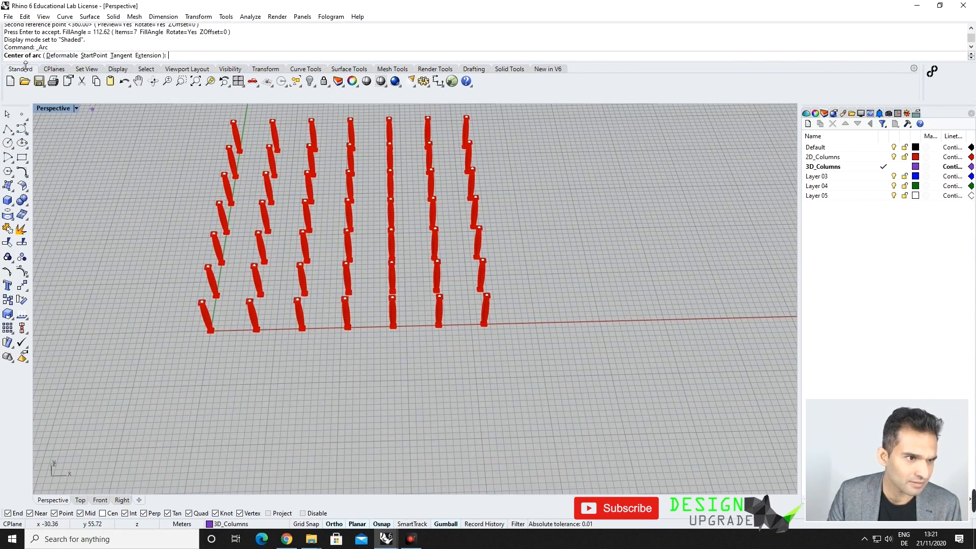
right_click_drag(327, 270, 311, 247)
scroll(323, 238, "up", 8)
scroll(363, 229, "up", 2)
scroll(361, 223, "up", 2)
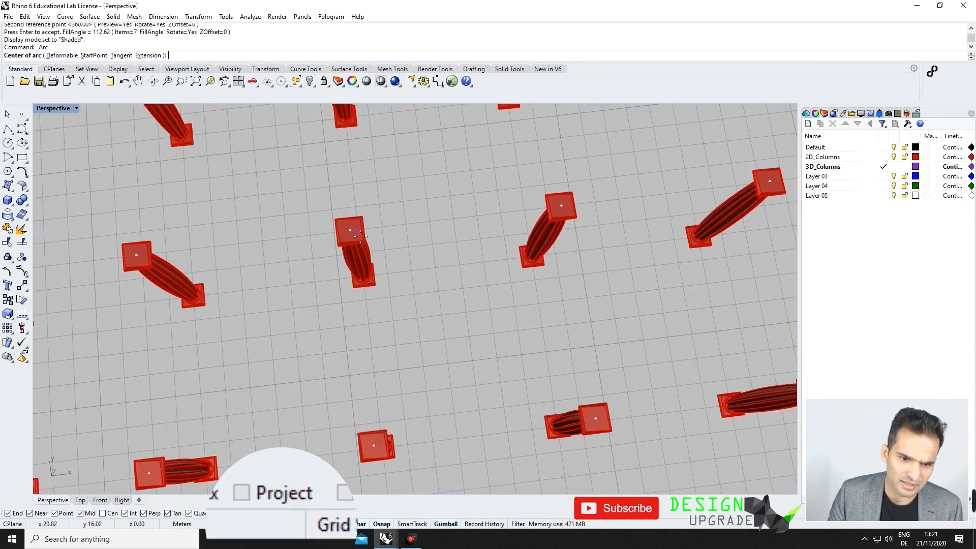
left_click(269, 492)
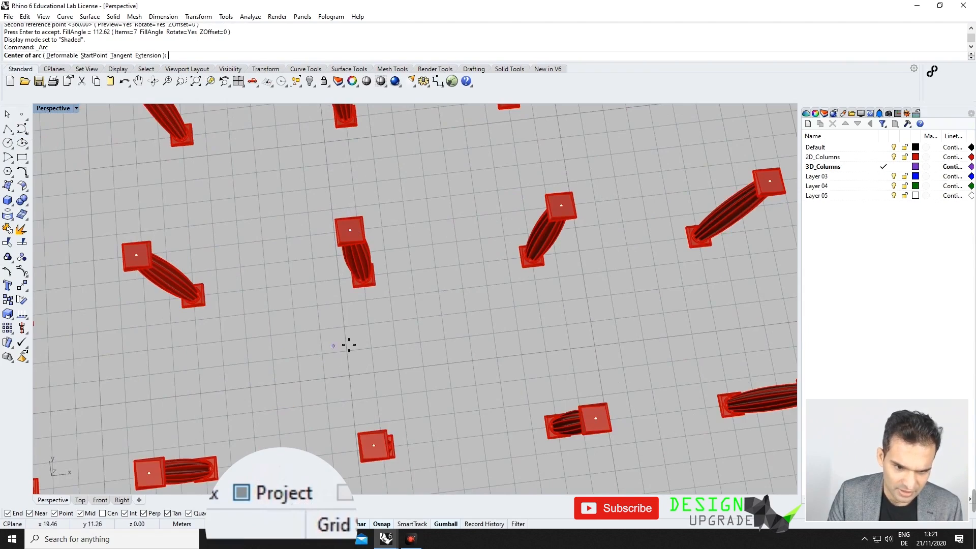
left_click(354, 233)
Step: Finish the arc by setting its start at the base of the front row's first column and its end at the seventh
scroll(421, 229, "down", 5)
scroll(305, 325, "up", 2)
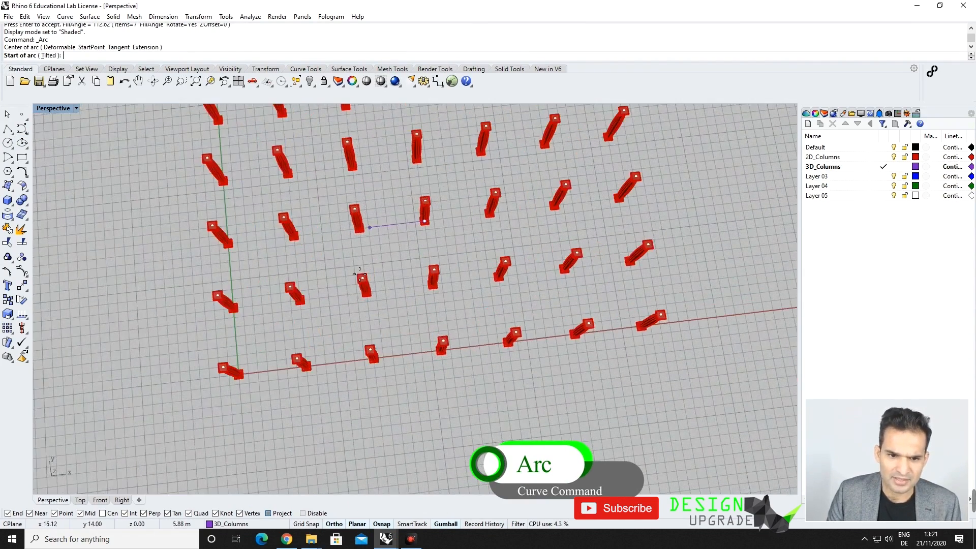
scroll(224, 391, "up", 3)
left_click(225, 352)
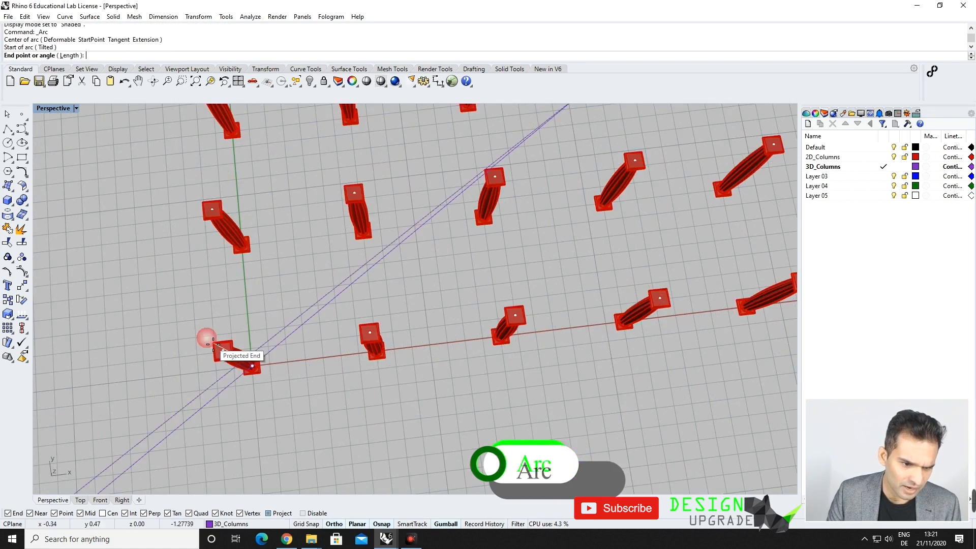
scroll(234, 350, "down", 4)
scroll(497, 317, "up", 3)
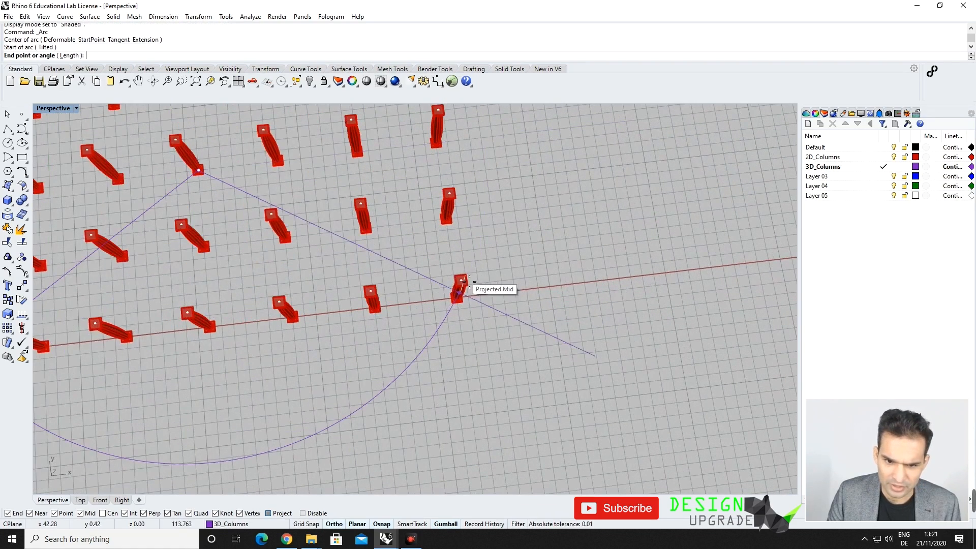
left_click(459, 284)
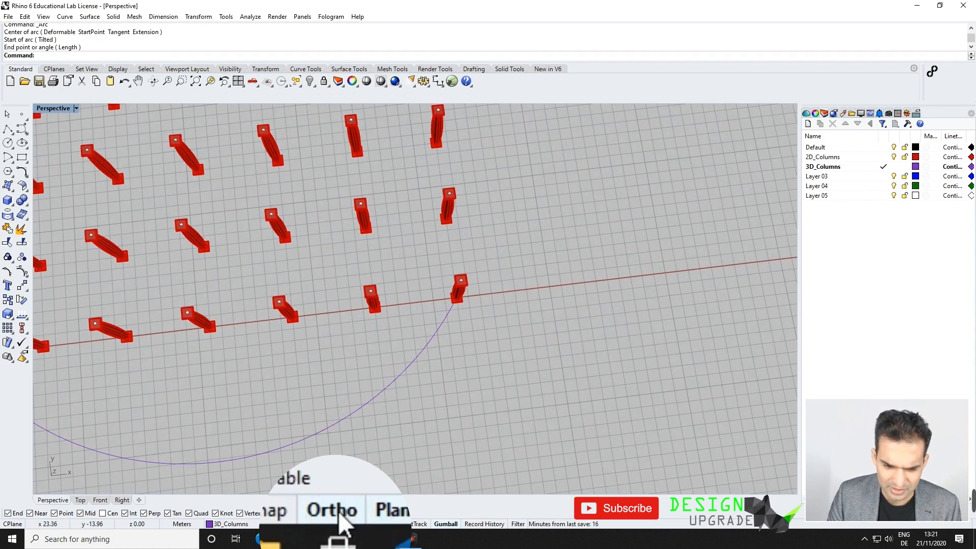
Step: Delete the arc spanning from the front row's first column to its seventh
right_click_drag(393, 453, 386, 366)
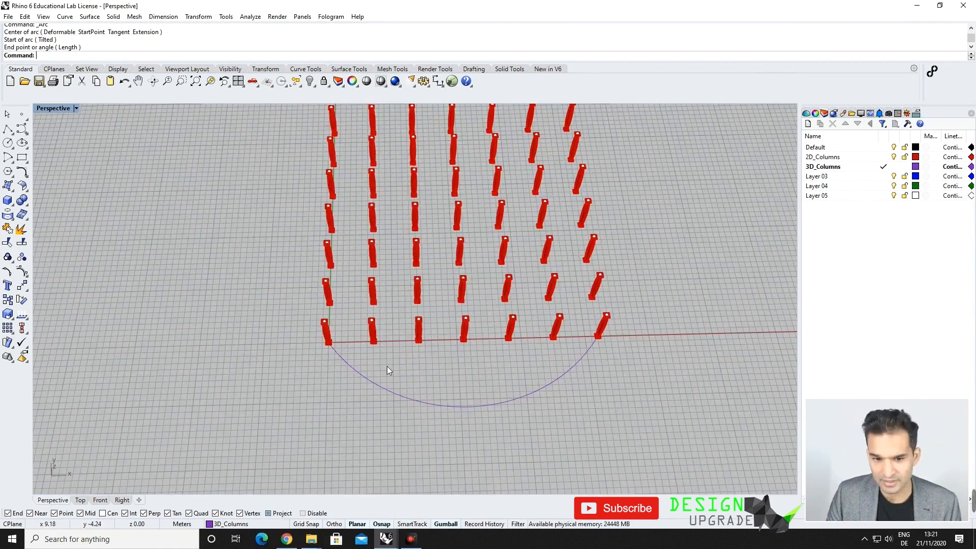
left_click(581, 356)
key("Delete")
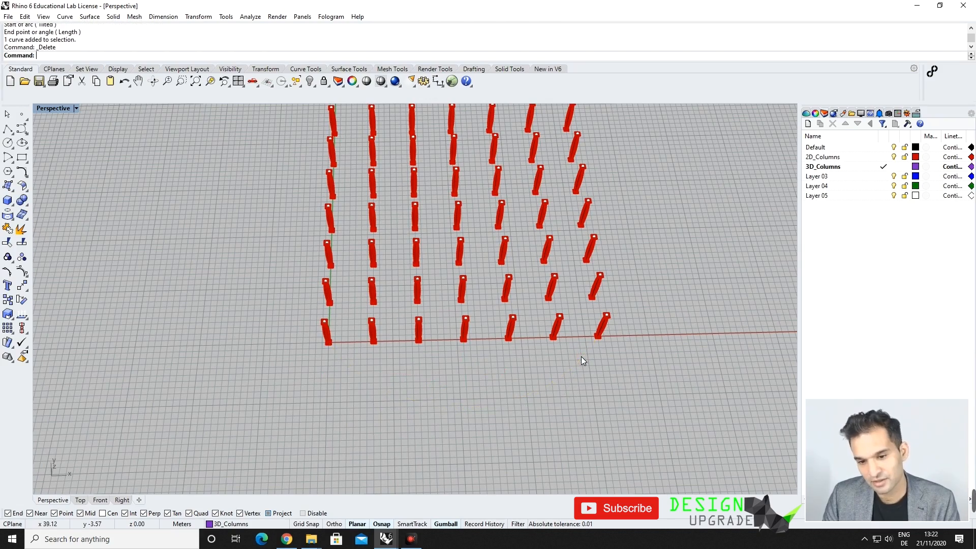
Step: Draw an arc centred on the second row's fourth column base, from the front row's second column base to its sixth
right_click_drag(415, 367, 398, 399)
right_click_drag(394, 359, 390, 330)
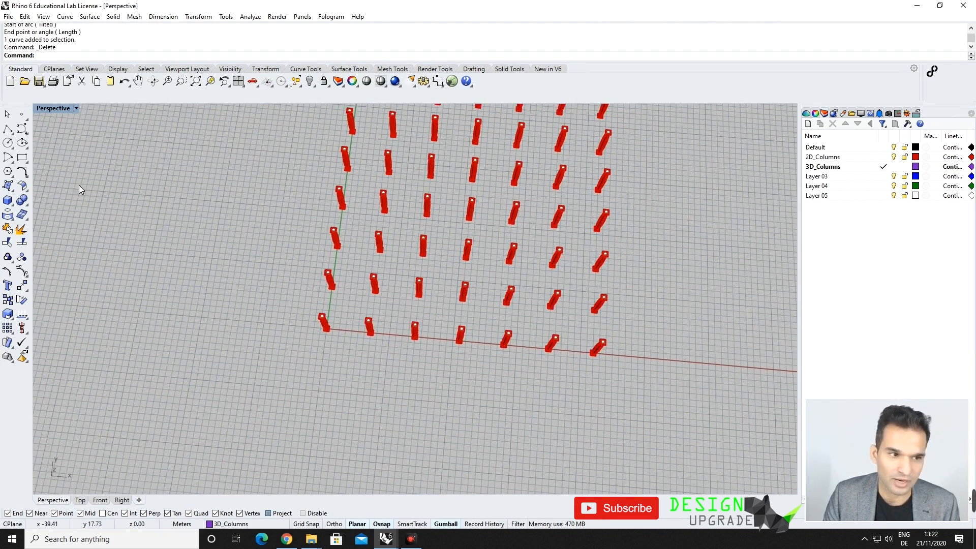
left_click(7, 157)
scroll(464, 290, "up", 6)
left_click(463, 317)
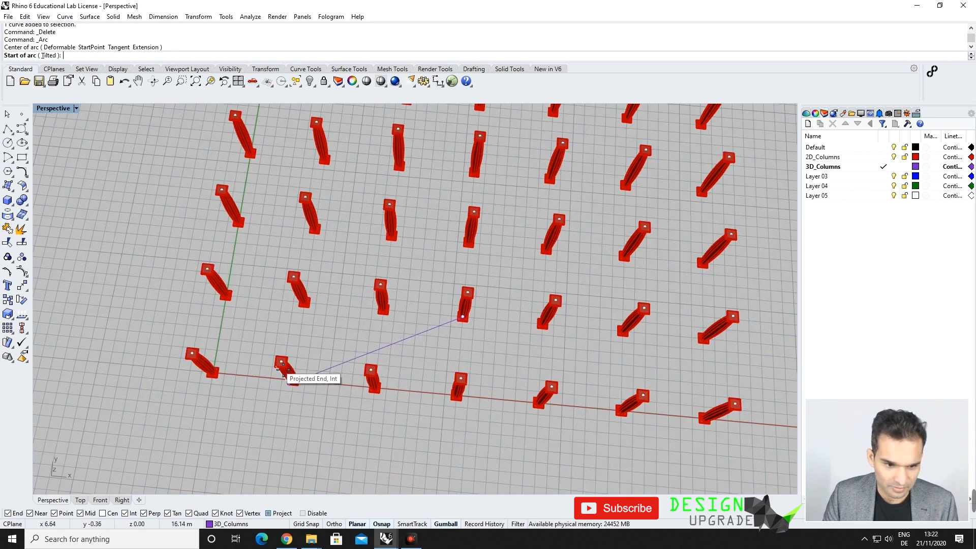
left_click(288, 388)
scroll(288, 399, "down", 4)
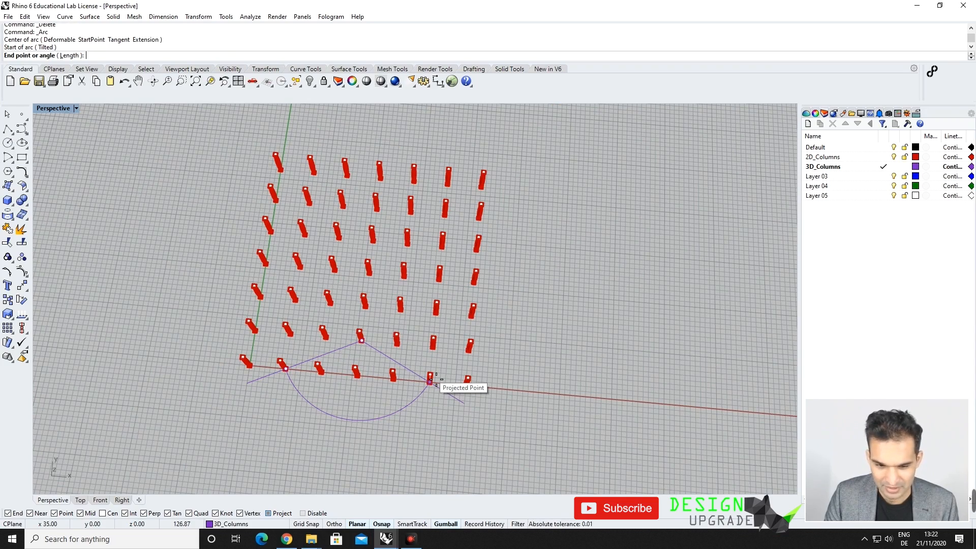
scroll(432, 381, "up", 5)
left_click(431, 383)
Step: Select the arc and measure its length with the Length command
scroll(462, 348, "down", 4)
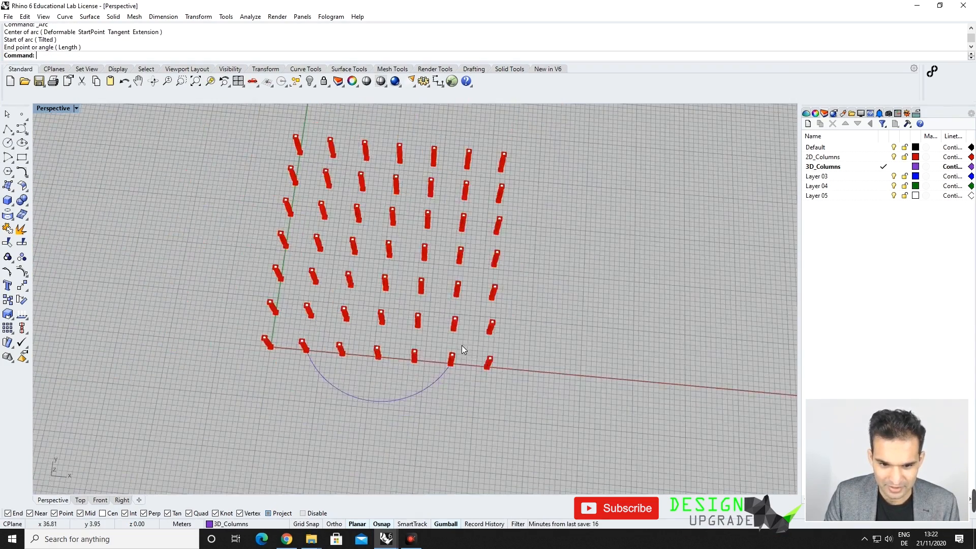
right_click_drag(461, 345, 478, 394)
scroll(444, 384, "down", 4)
right_click_drag(344, 389, 412, 380)
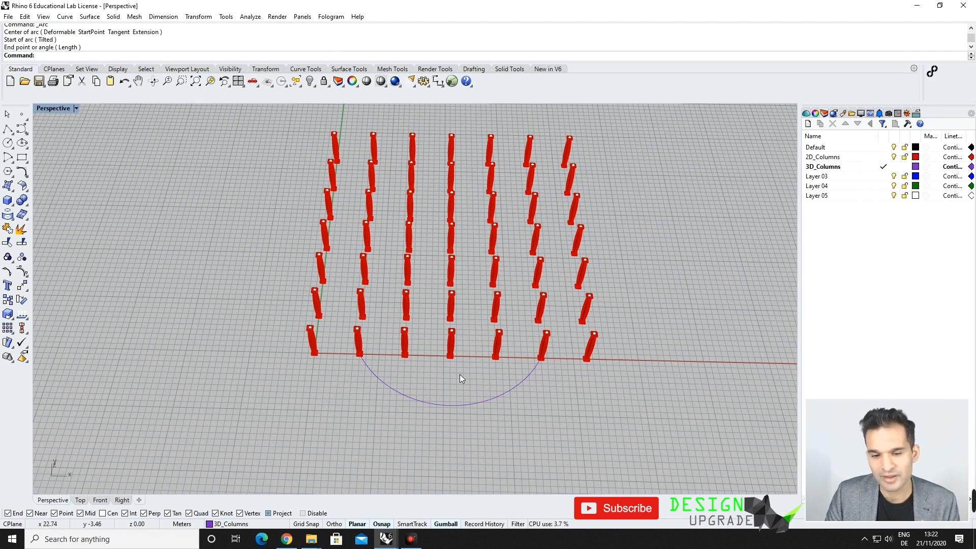
left_click_drag(437, 378, 415, 416)
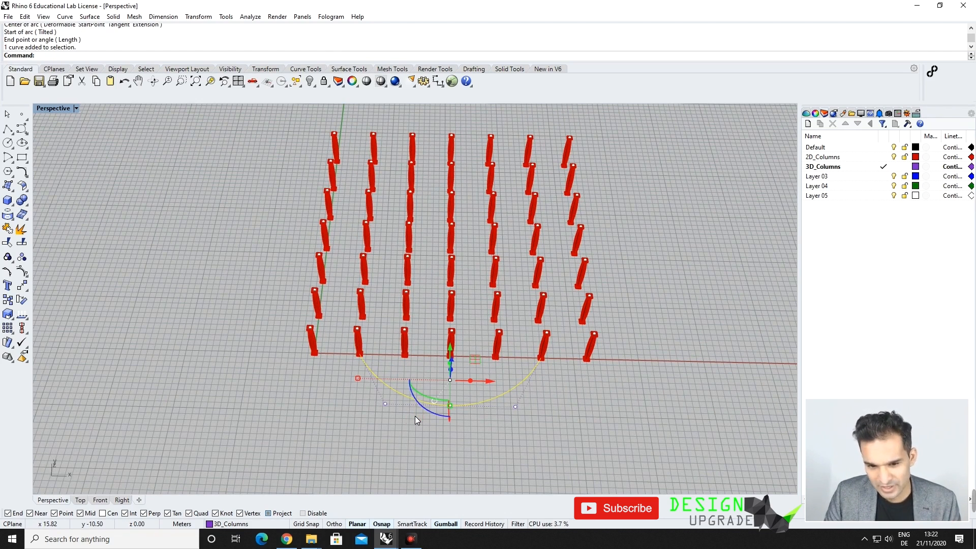
type("Length")
key("Return")
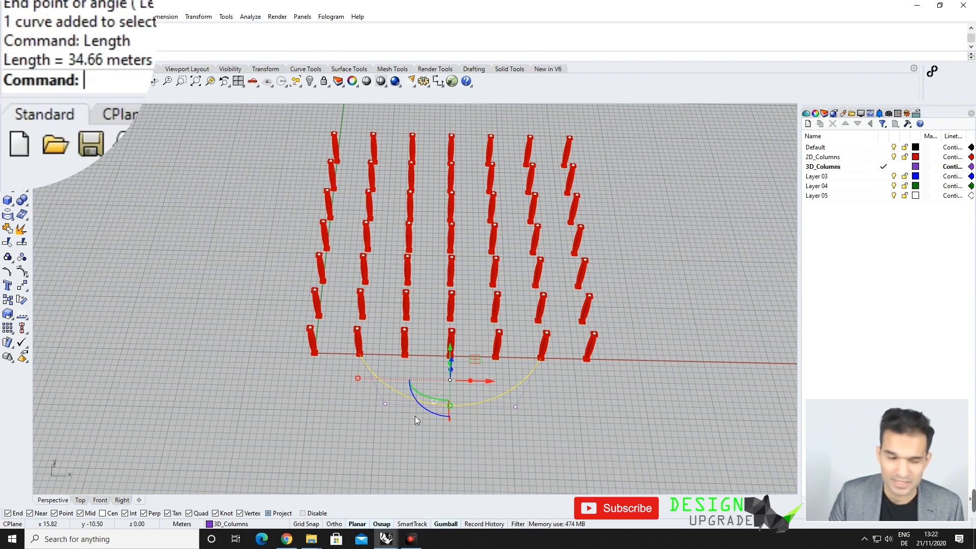
Step: Copy the measured arc length from the command history and clear the selection
left_click_drag(69, 59, 90, 57)
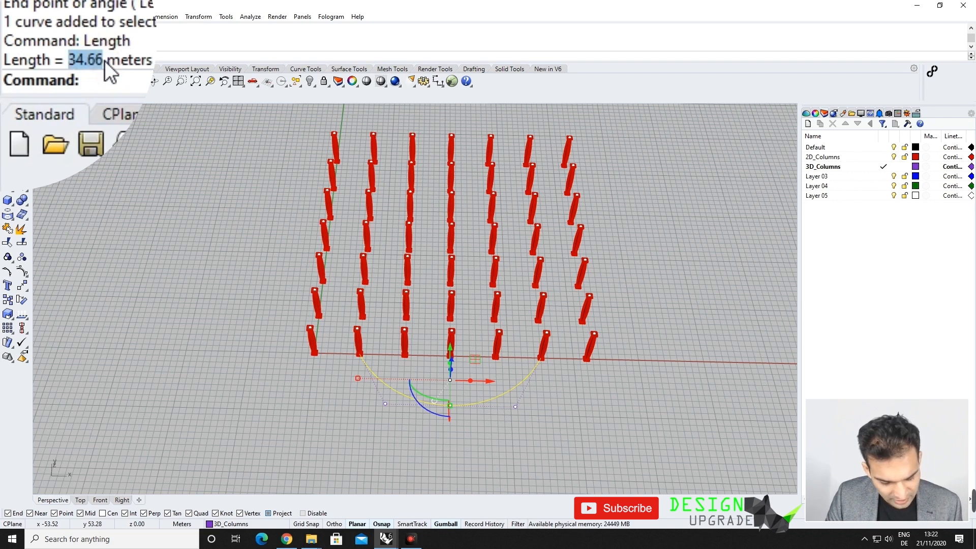
key("ctrl+c")
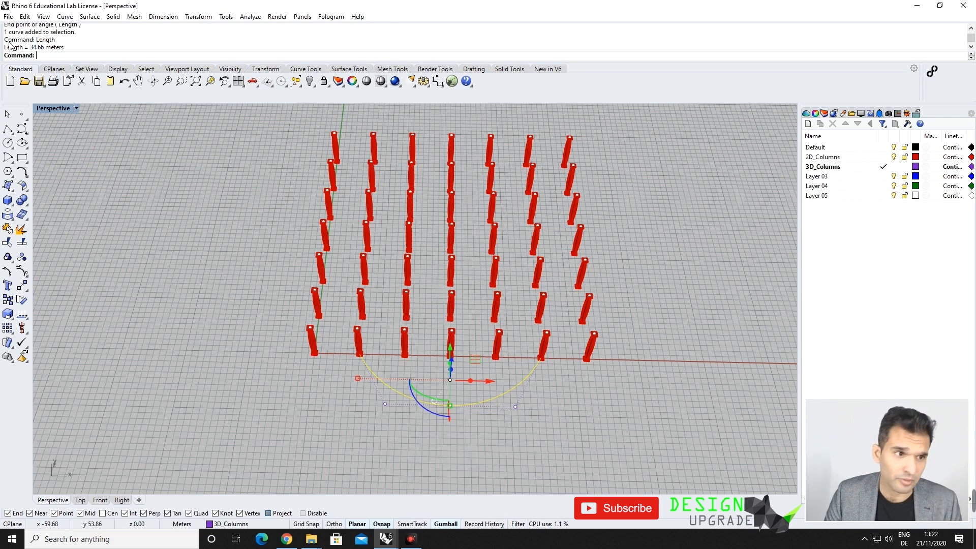
double_click(39, 48)
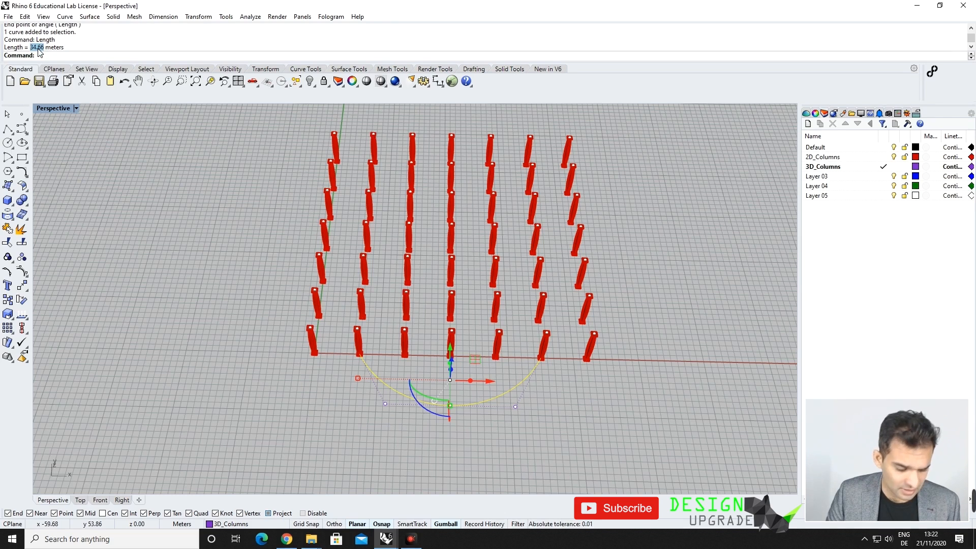
key("Escape")
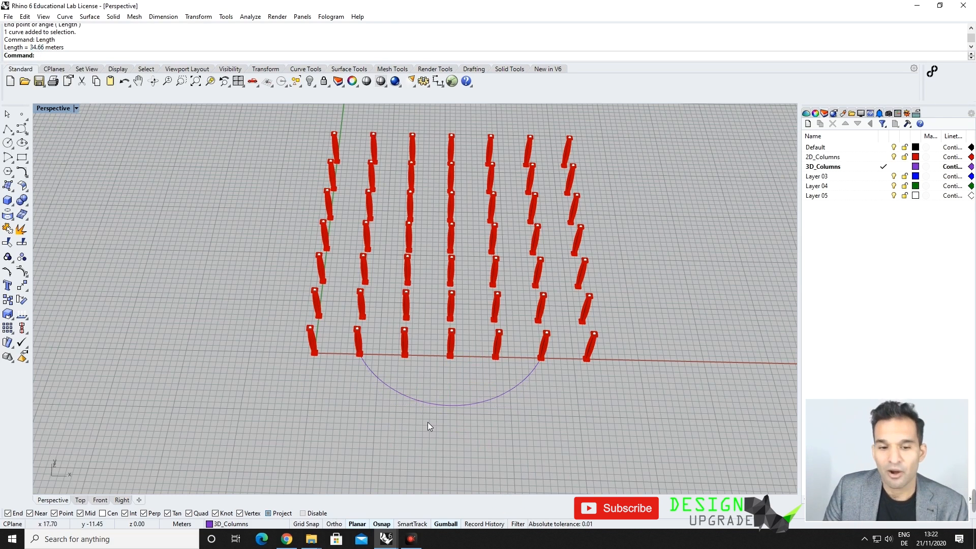
Step: Draw a straight Line from the base of the front row's second column to the base of its sixth column
scroll(424, 420, "up", 2)
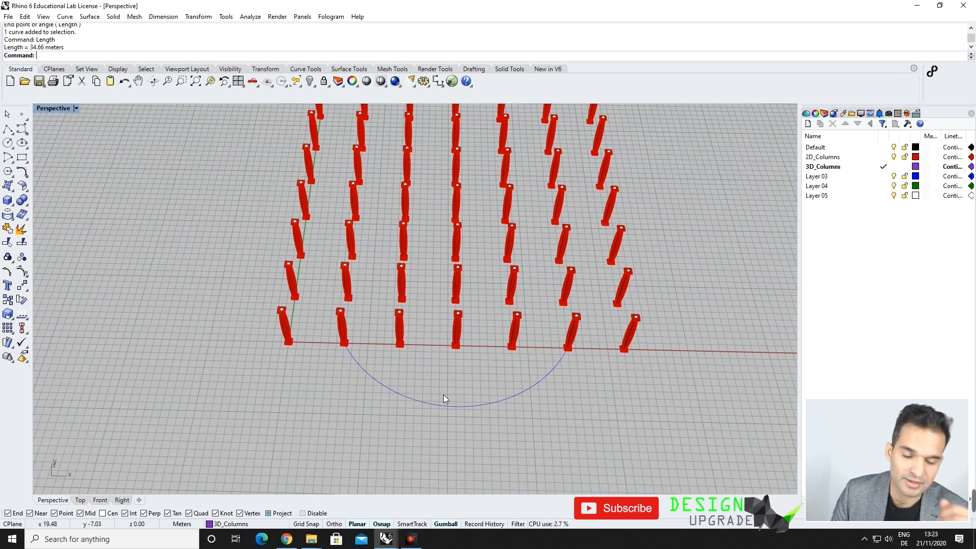
right_click_drag(445, 382, 441, 362)
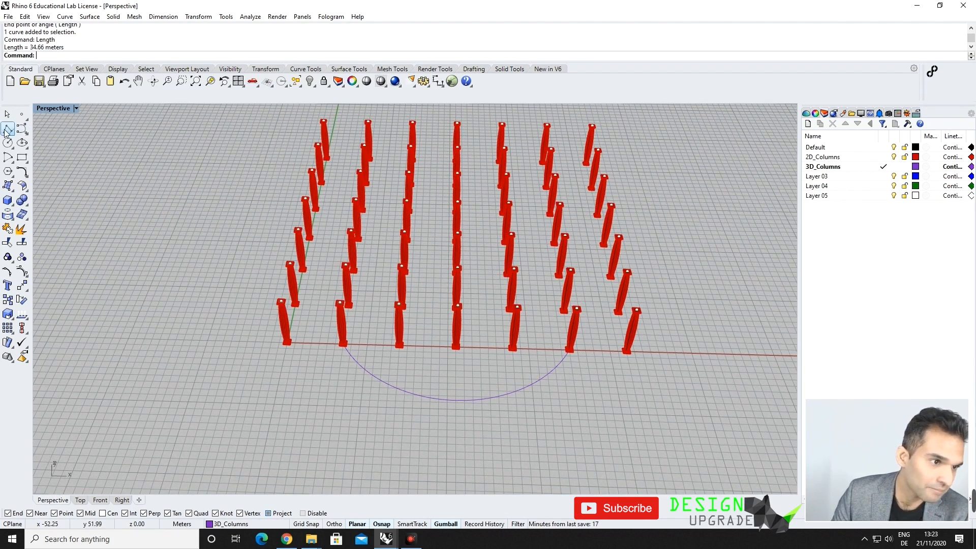
type("Line")
key("Return")
right_click_drag(382, 421, 381, 244)
scroll(359, 286, "up", 10)
scroll(360, 285, "up", 3)
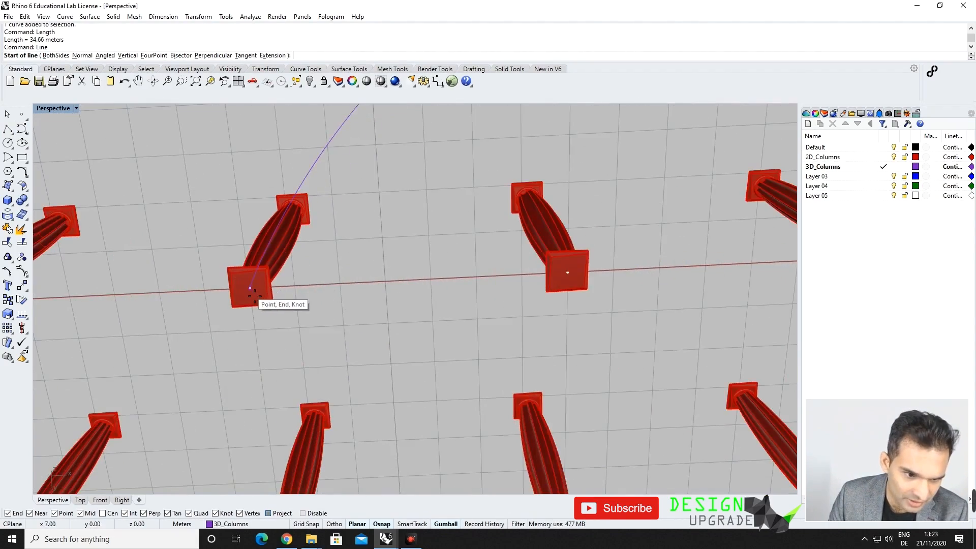
left_click(251, 285)
scroll(250, 286, "down", 6)
scroll(578, 303, "up", 8)
left_click(500, 274)
Step: Start the Flow command and select the front row's third, fourth and fifth columns as the objects to flow
scroll(459, 254, "down", 9)
right_click_drag(455, 258, 453, 403)
type("Flow")
key("Return")
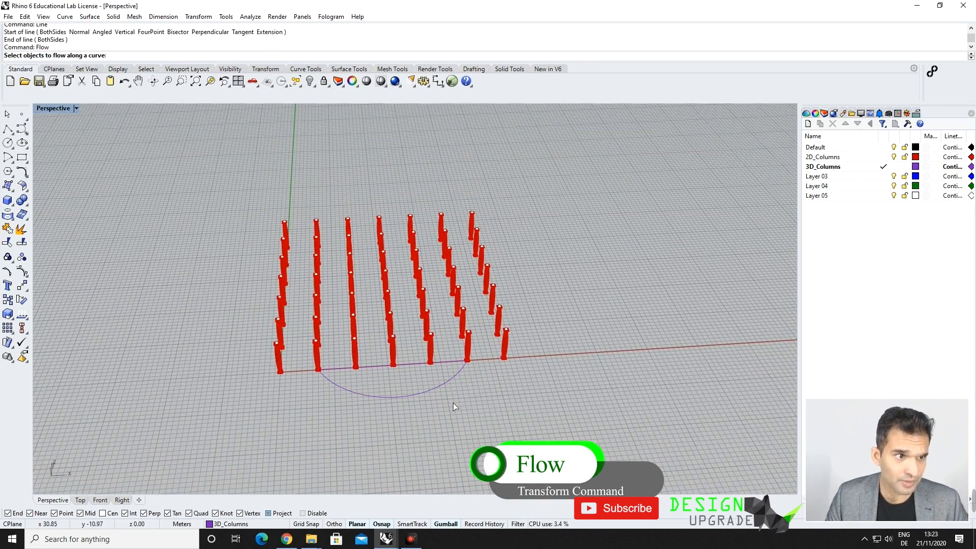
scroll(340, 370, "up", 3)
scroll(335, 381, "down", 3)
scroll(337, 384, "up", 3)
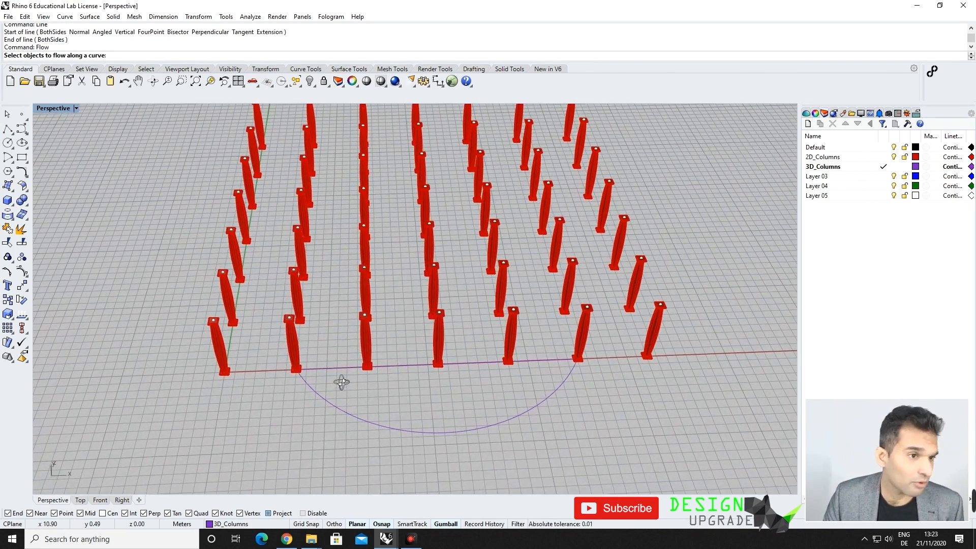
left_click(373, 343)
left_click(442, 337)
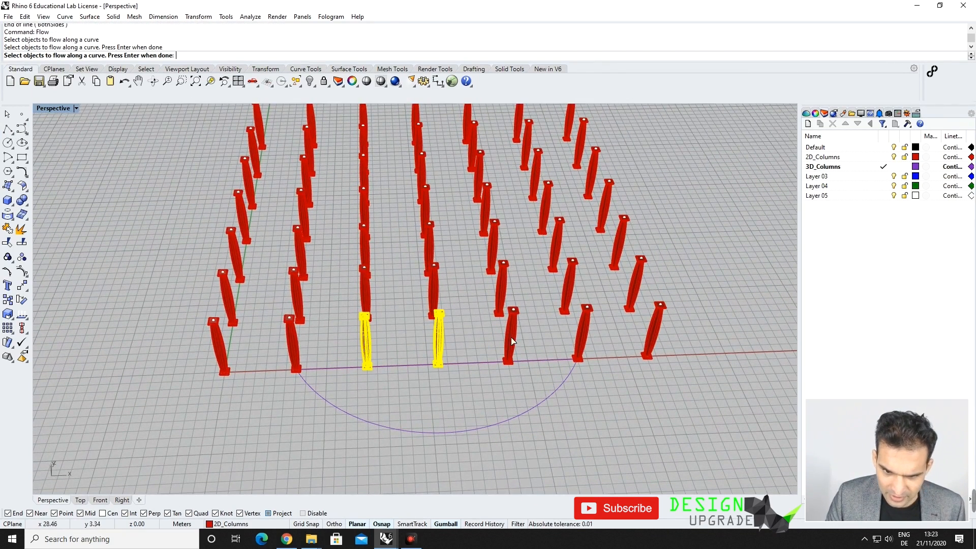
left_click(507, 337)
key("Return")
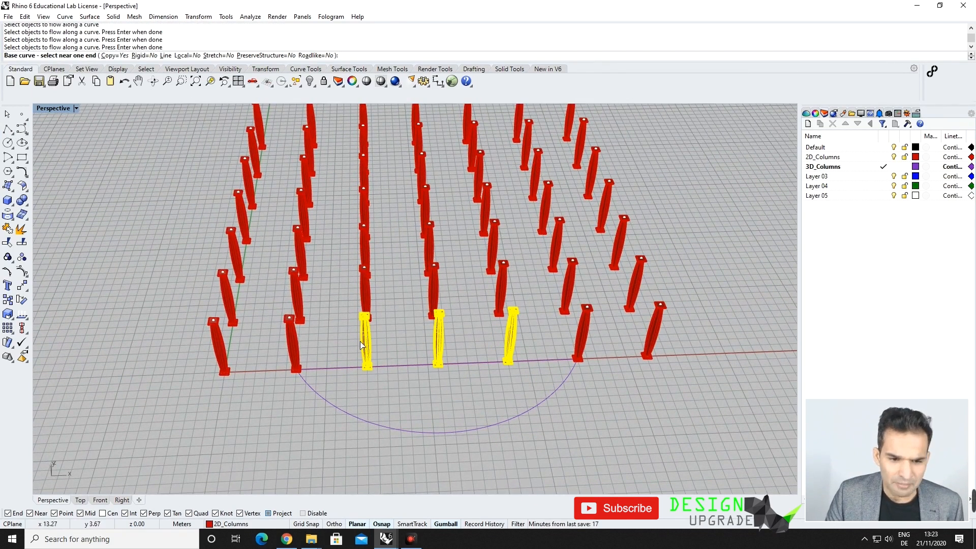
Step: Try flowing copies of the three columns from the straight base line onto the arc, and undo the flow
left_click(321, 371)
left_click(354, 399)
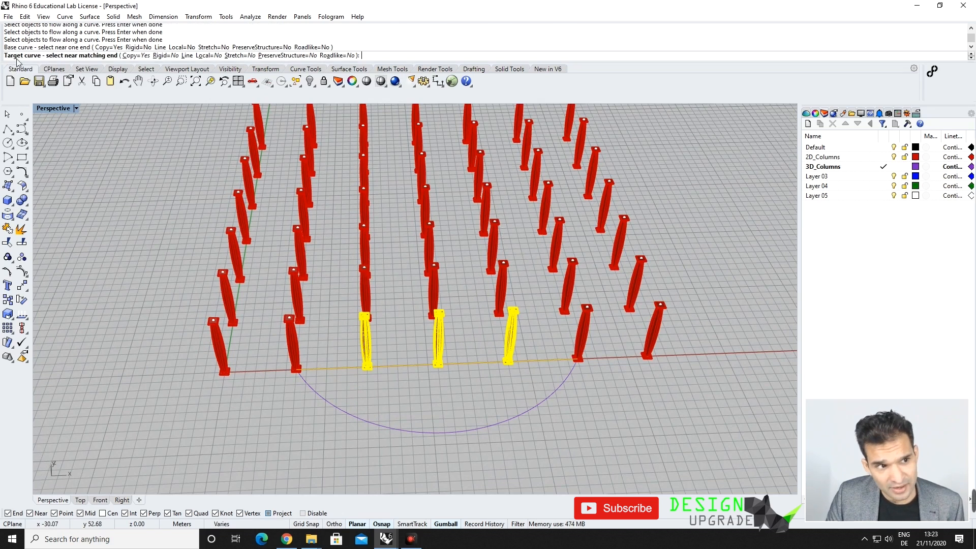
left_click(358, 440)
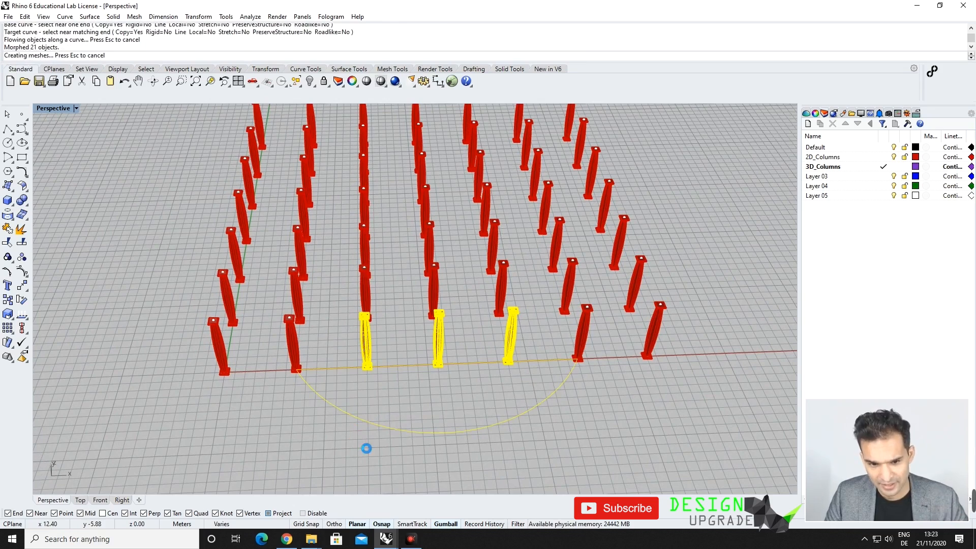
right_click_drag(406, 446, 400, 459)
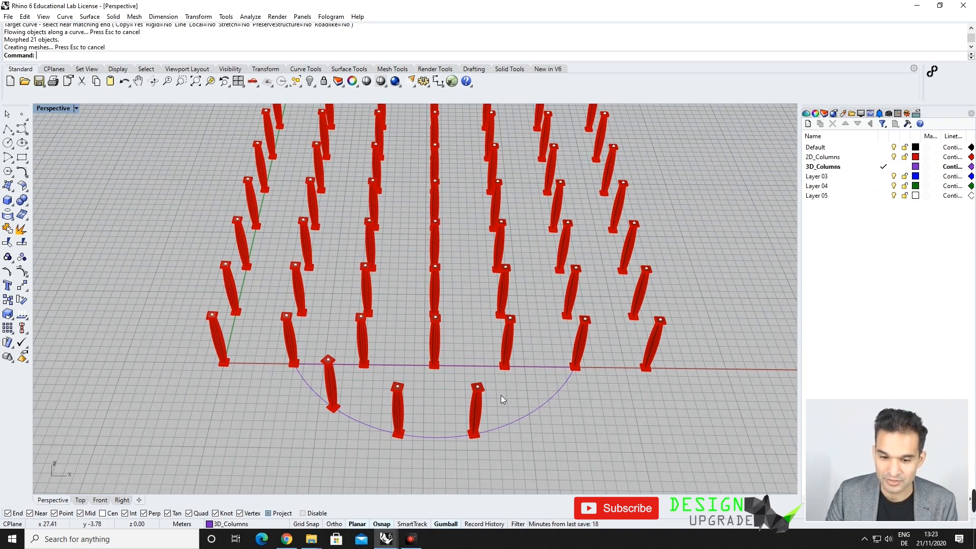
key("ctrl+z")
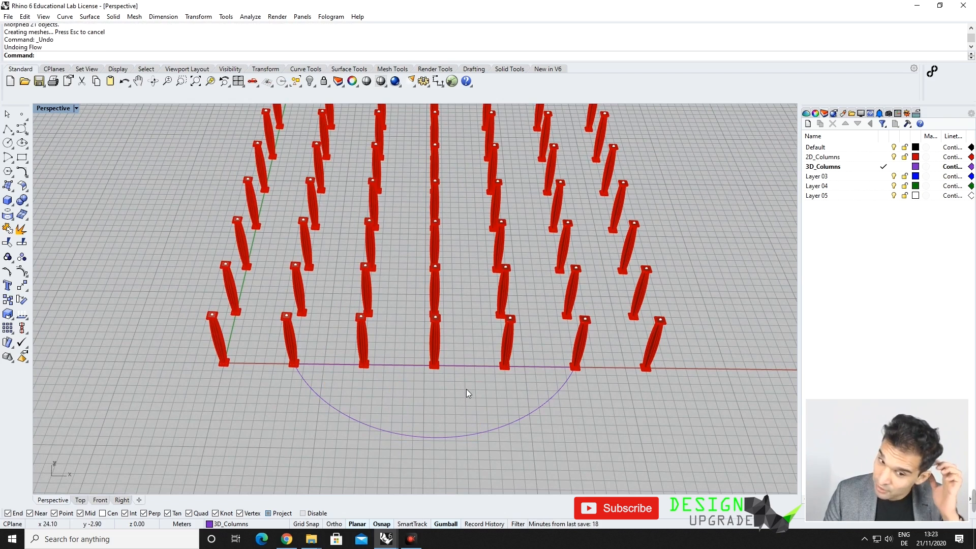
Step: Scale the straight base line with Scale1D from its end at the front row's second column to a length of 34.66 m
left_click(465, 366)
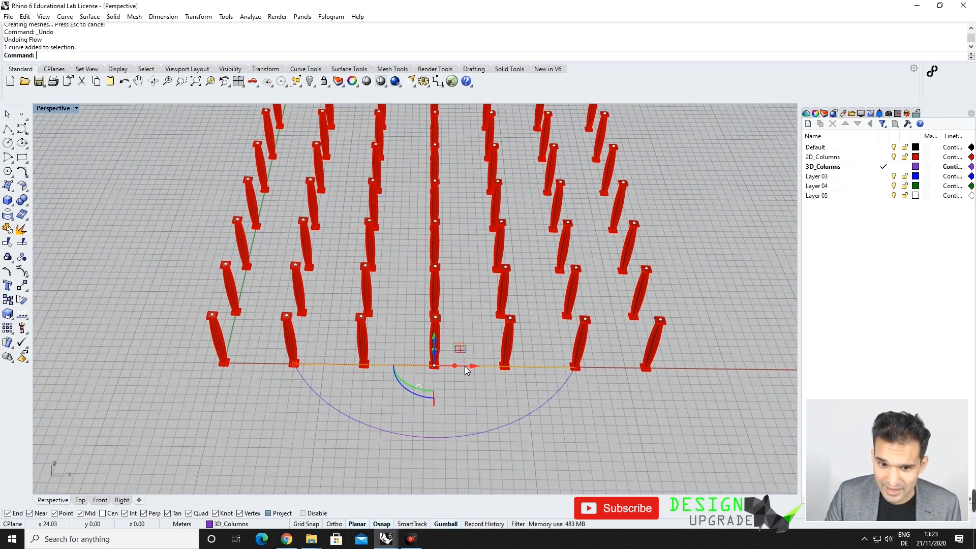
left_click(506, 421)
left_click(500, 397)
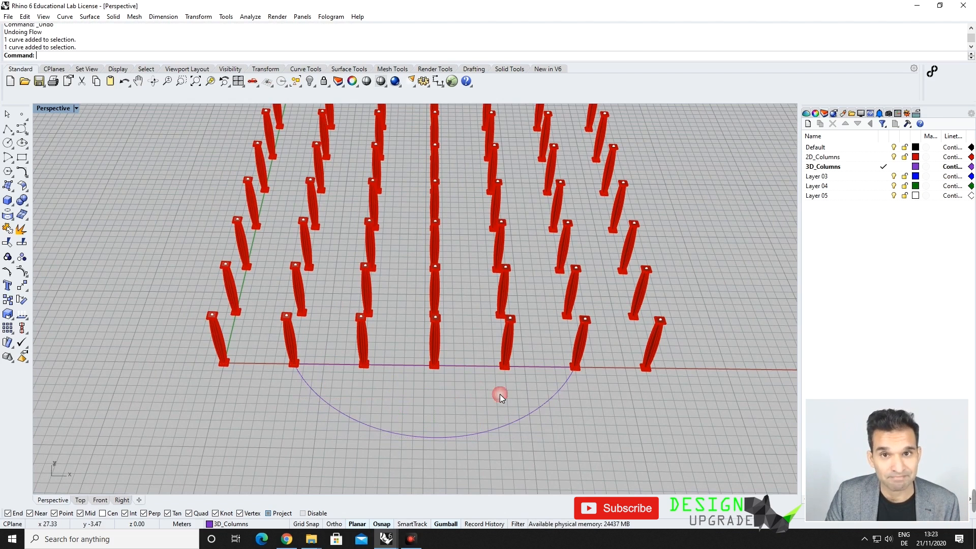
left_click(468, 365)
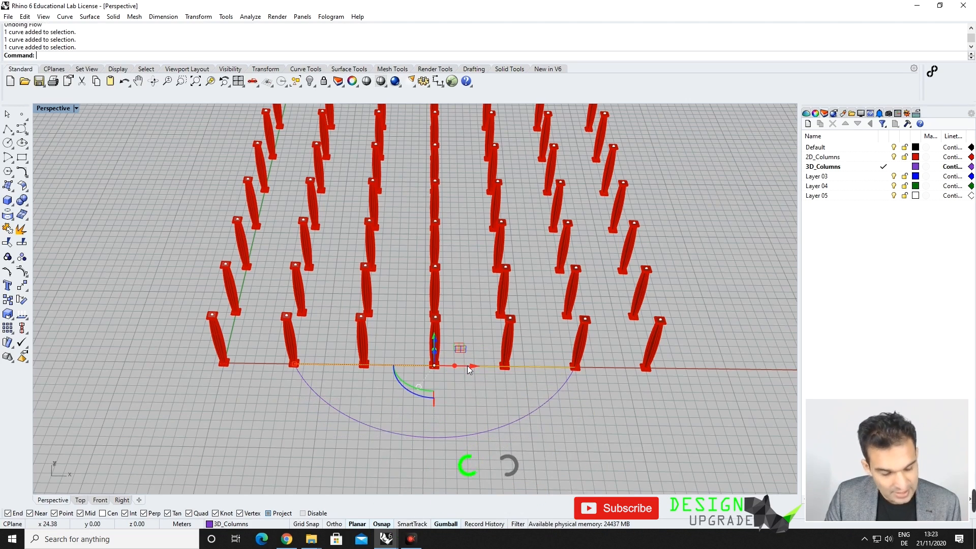
type("Scale")
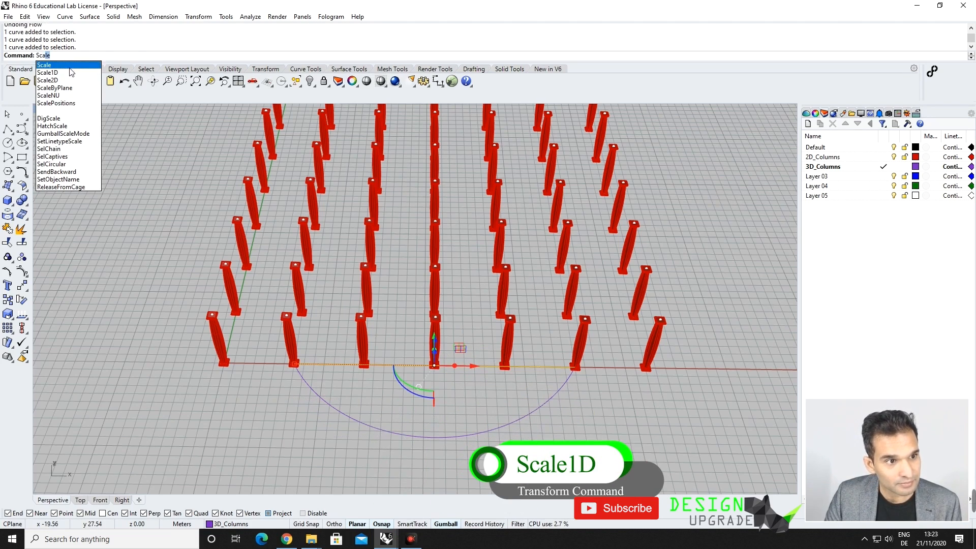
left_click(69, 73)
scroll(325, 285, "up", 10)
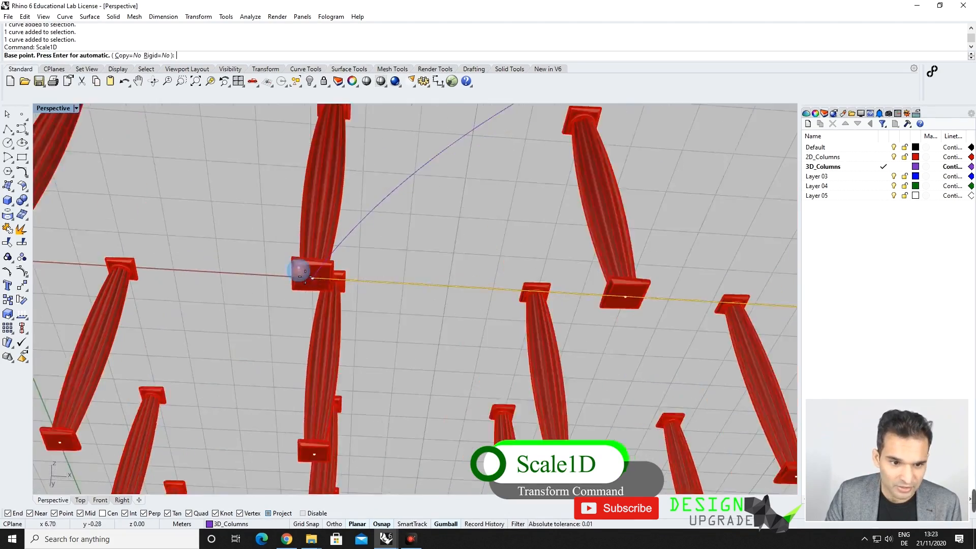
left_click(319, 279)
scroll(213, 359, "down", 10)
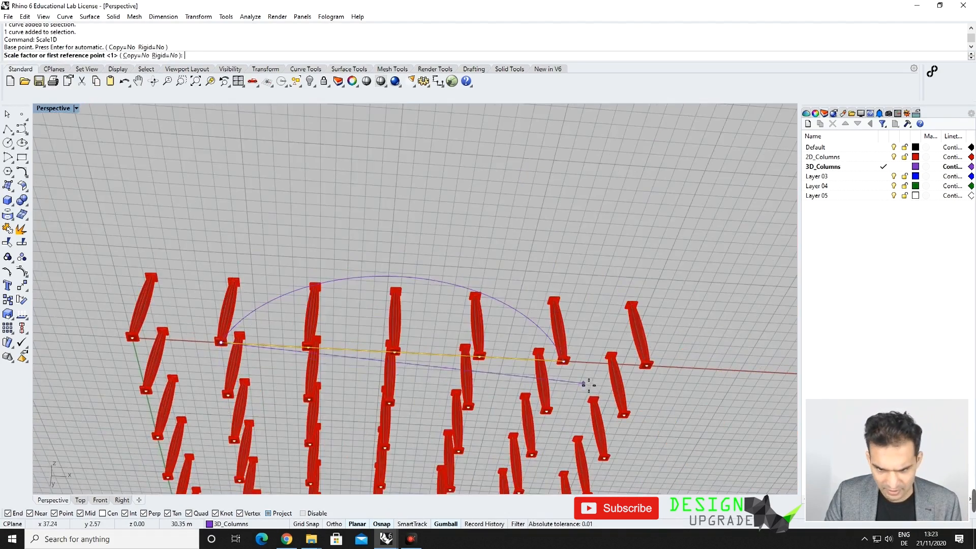
scroll(562, 351, "up", 5)
left_click(549, 349)
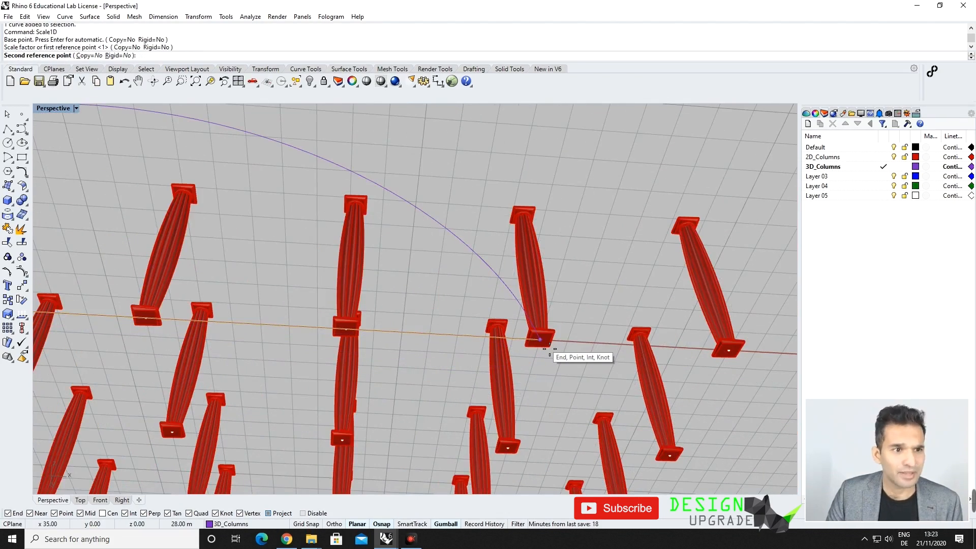
type("34.66")
key("Return")
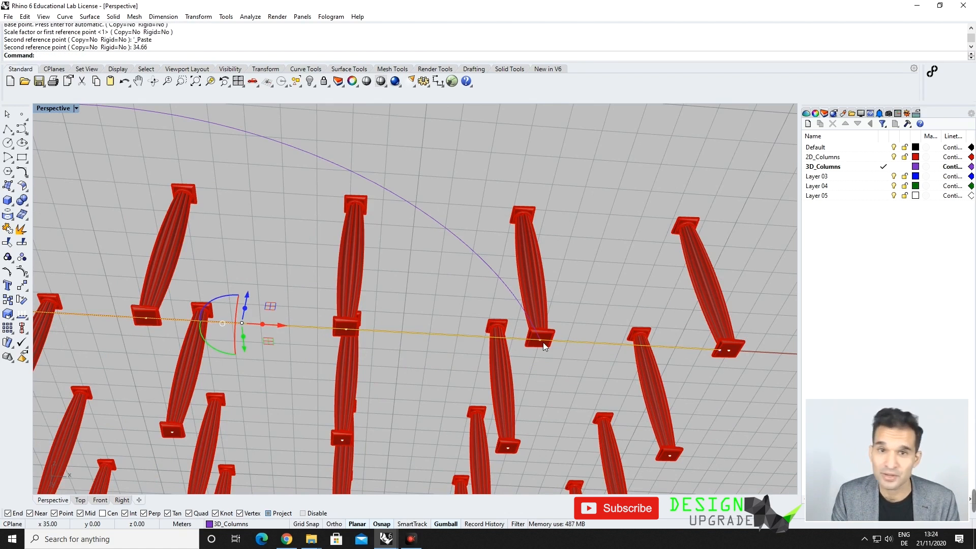
Step: Move the lengthened base line by its midpoint onto the base of the front row's middle column and clear the selection
scroll(545, 344, "down", 8)
right_click_drag(544, 346, 500, 452)
left_click(498, 402)
left_click(444, 306)
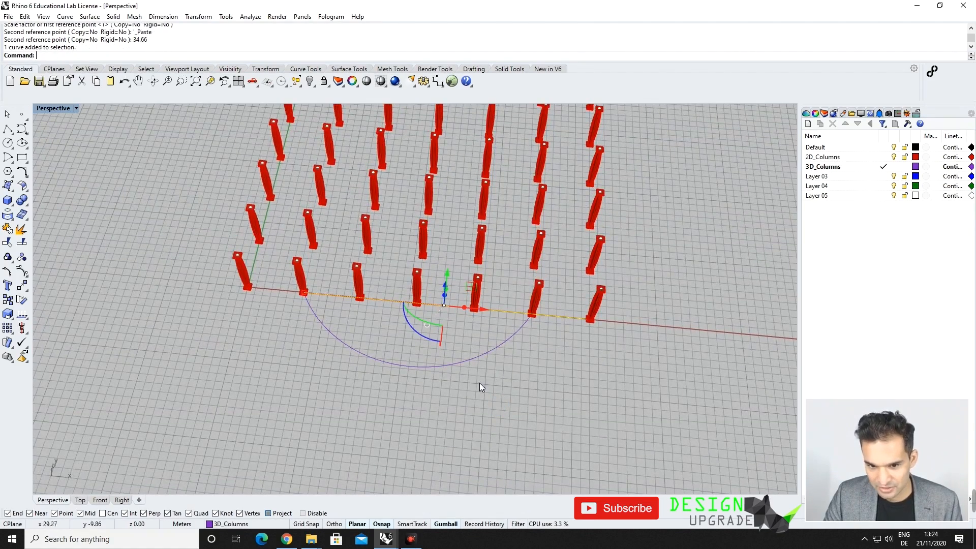
scroll(428, 304, "up", 3)
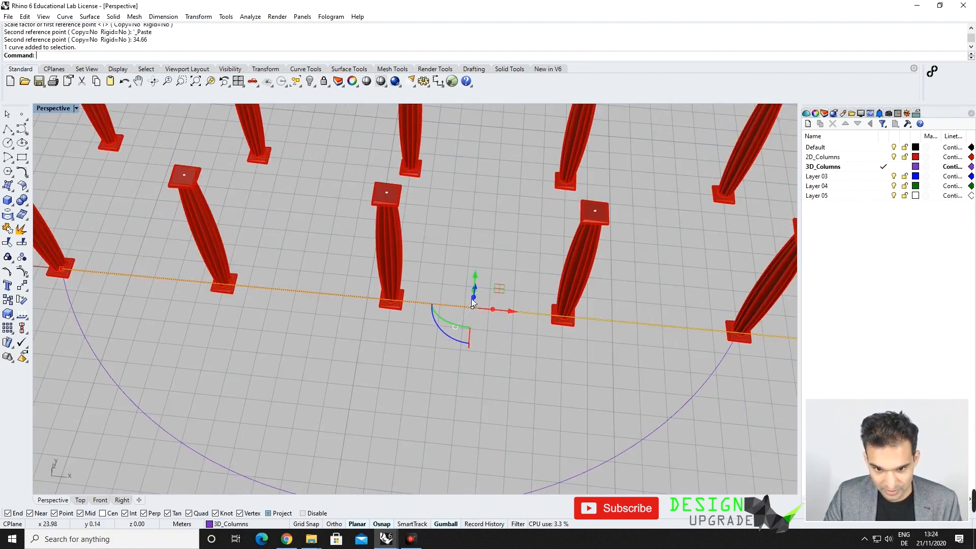
scroll(413, 307, "down", 3)
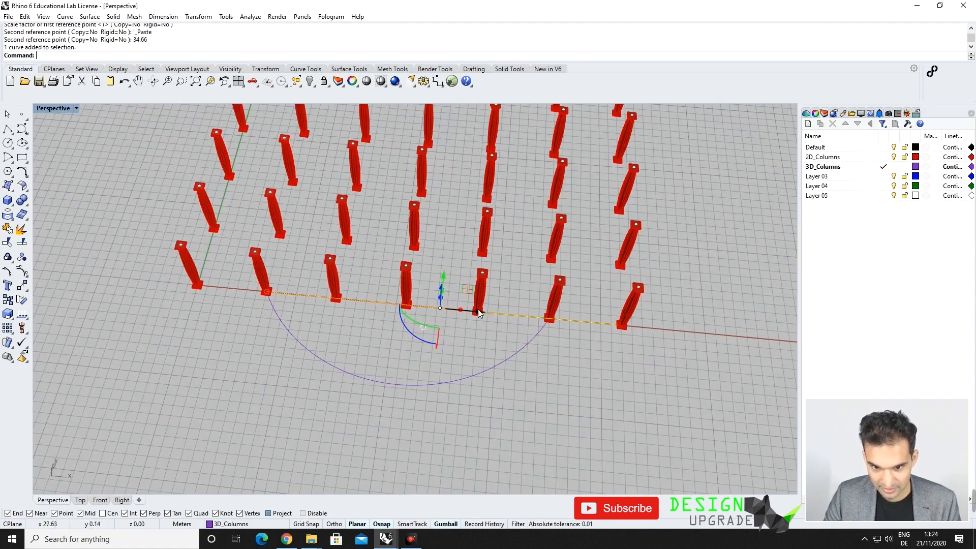
left_click(451, 318)
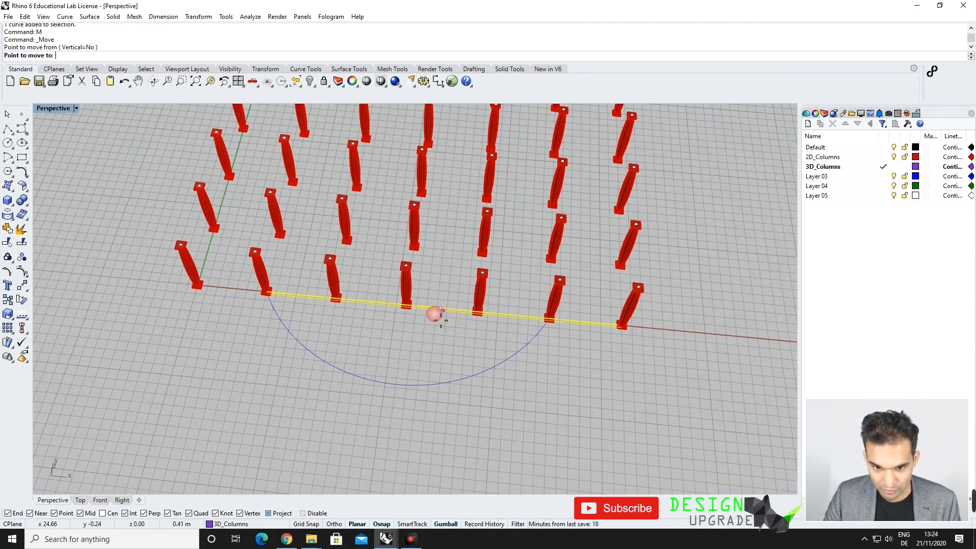
right_click_drag(447, 320, 413, 237)
scroll(412, 237, "up", 5)
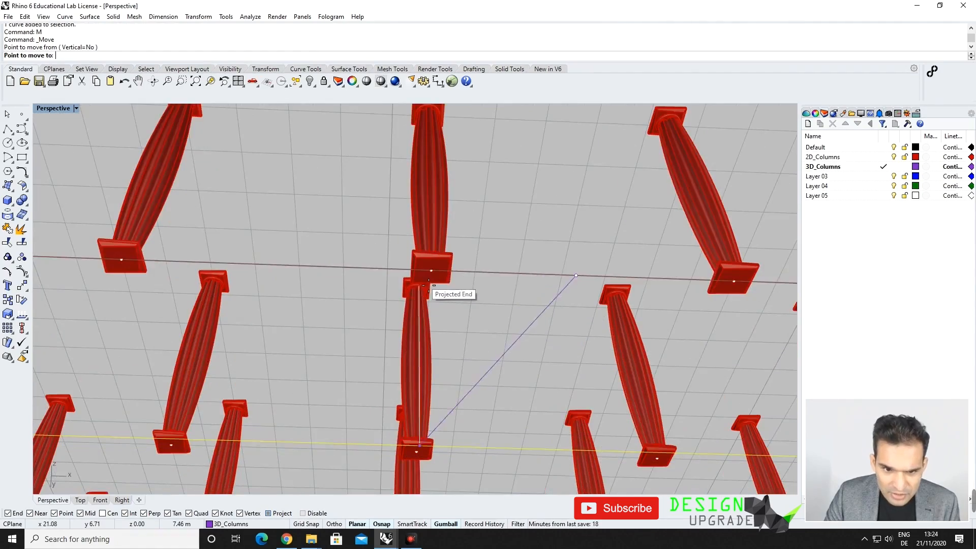
left_click(436, 277)
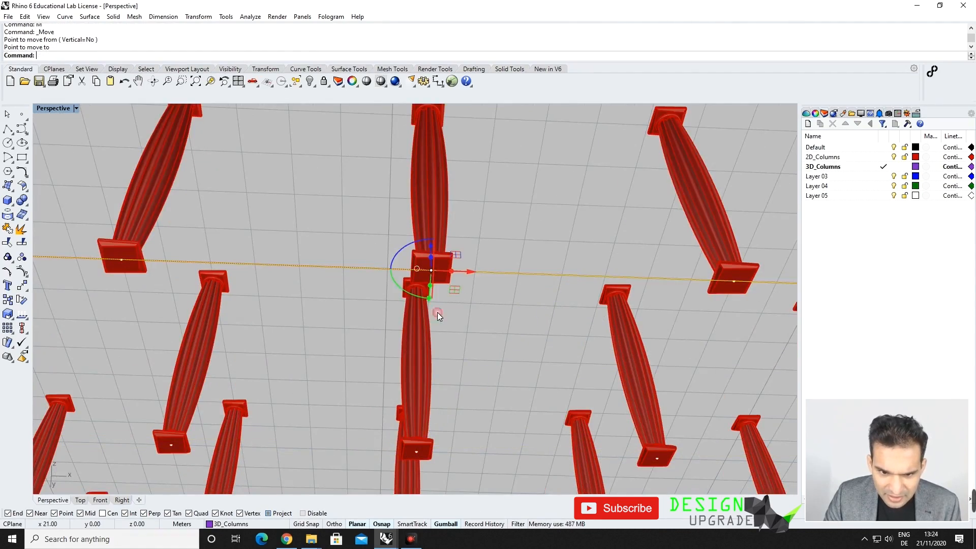
scroll(432, 286, "down", 8)
right_click_drag(429, 284, 423, 404)
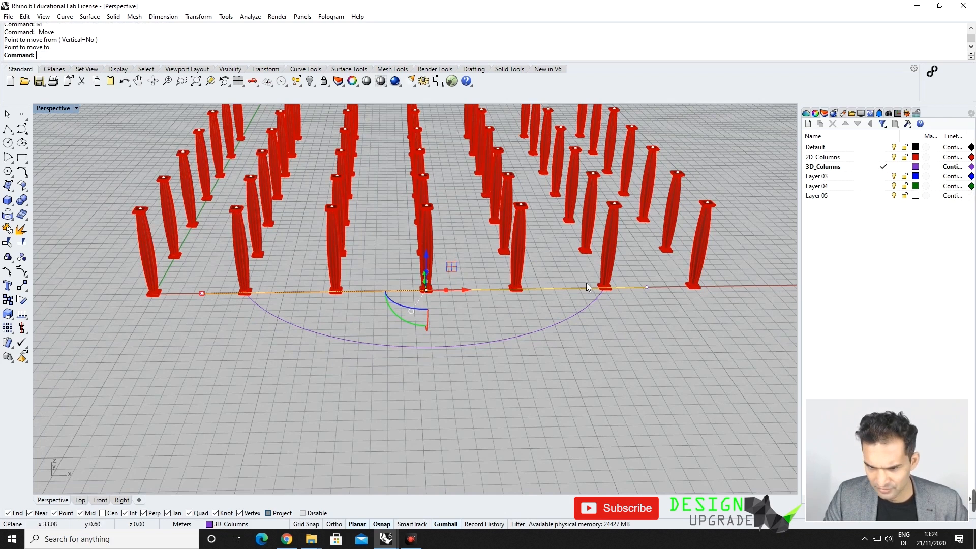
left_click(591, 333)
Step: Flow copies of the front row's third, fourth and fifth columns from the lengthened base line onto the arc and check them in plan
type("F")
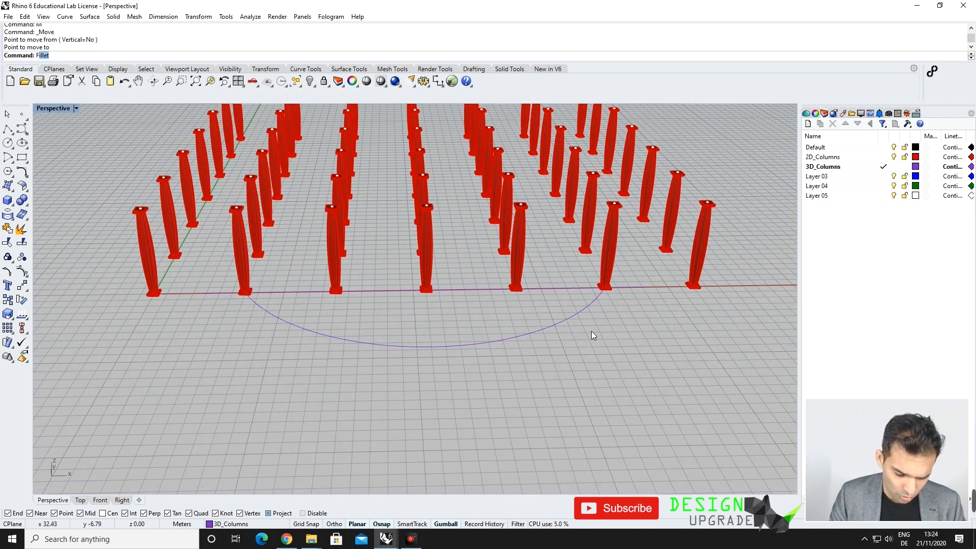
type("low")
key("Return")
left_click(335, 285)
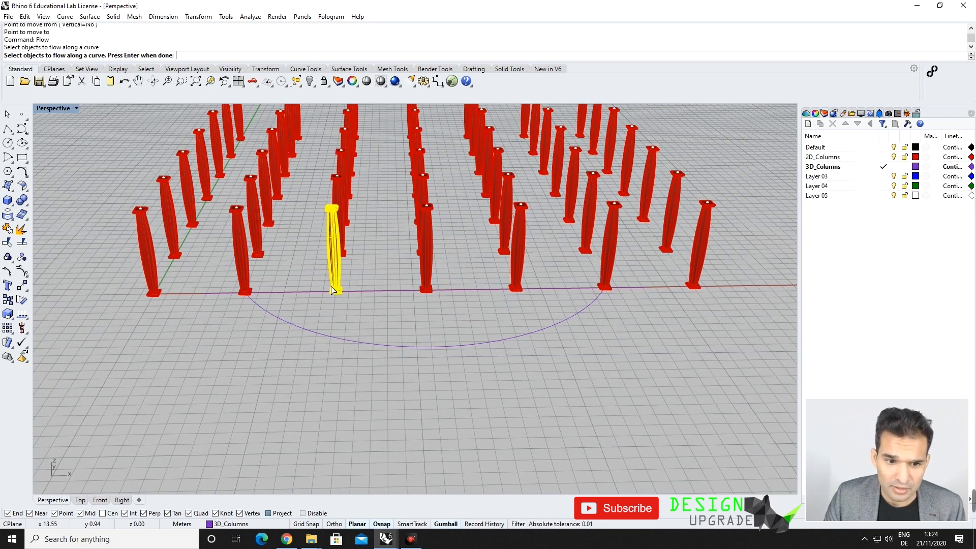
left_click(426, 282)
left_click(517, 279)
right_click_drag(425, 386, 313, 320)
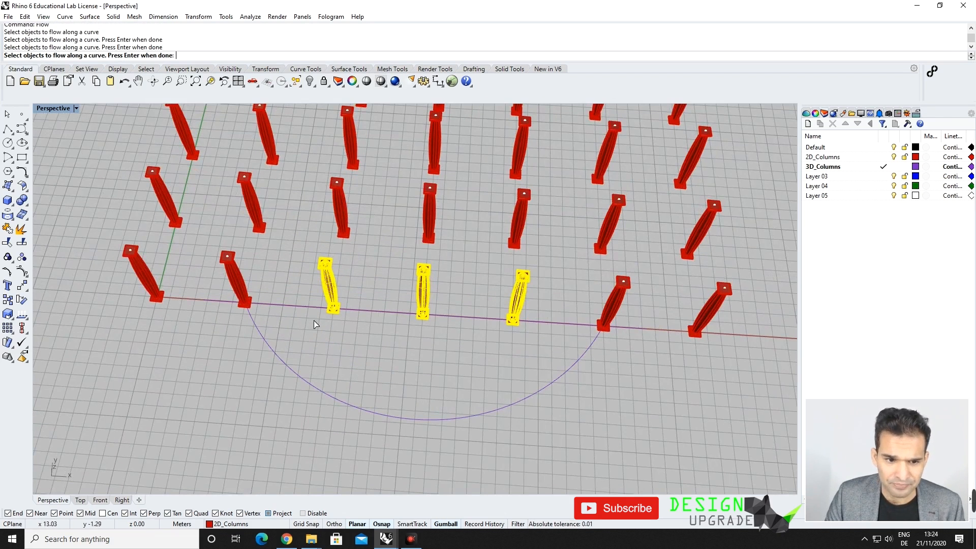
key("Return")
left_click(278, 303)
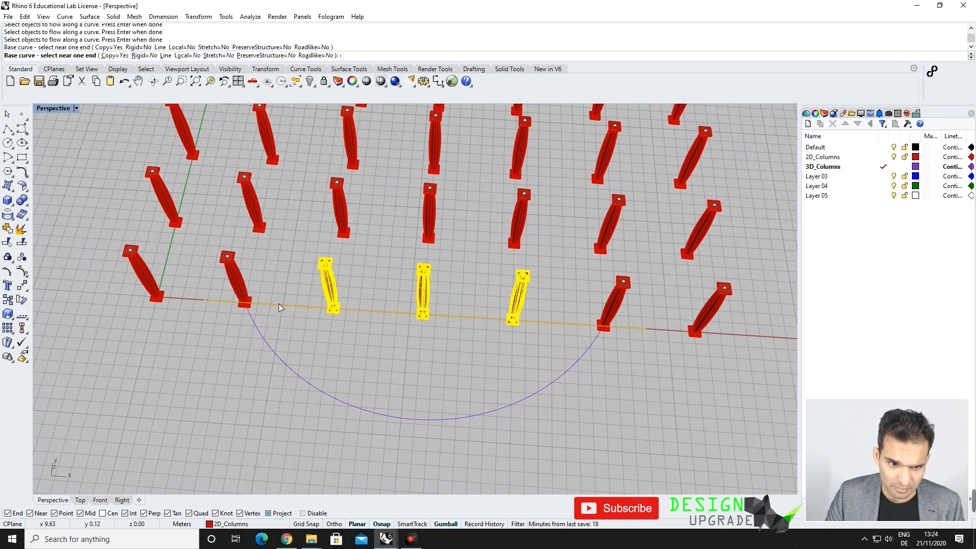
left_click(256, 326)
right_click_drag(372, 352, 358, 388)
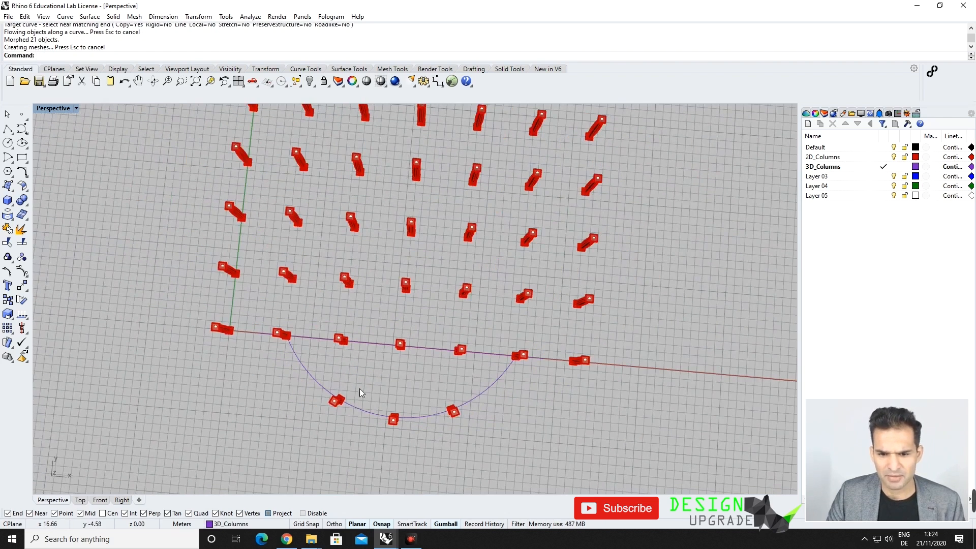
left_click(81, 499)
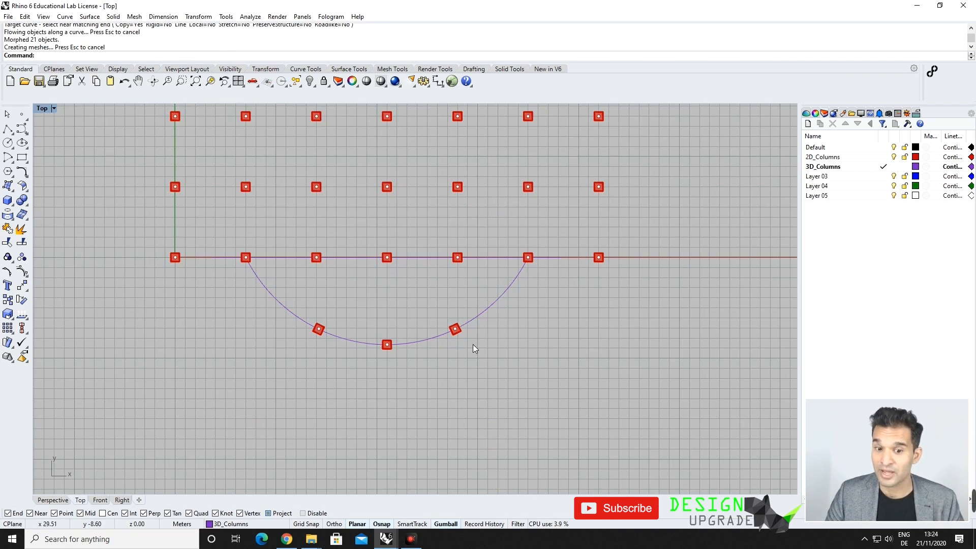
Step: Start an ArrayPolar of the arc and its three flowed columns, centred on the middle column of the grid
left_click(59, 500)
right_click_drag(381, 341, 399, 268)
left_click_drag(508, 414, 320, 358)
right_click_drag(325, 359, 326, 393)
type("ArrayPolar")
key("Return")
scroll(470, 330, "down", 6)
right_click_drag(460, 218, 449, 268)
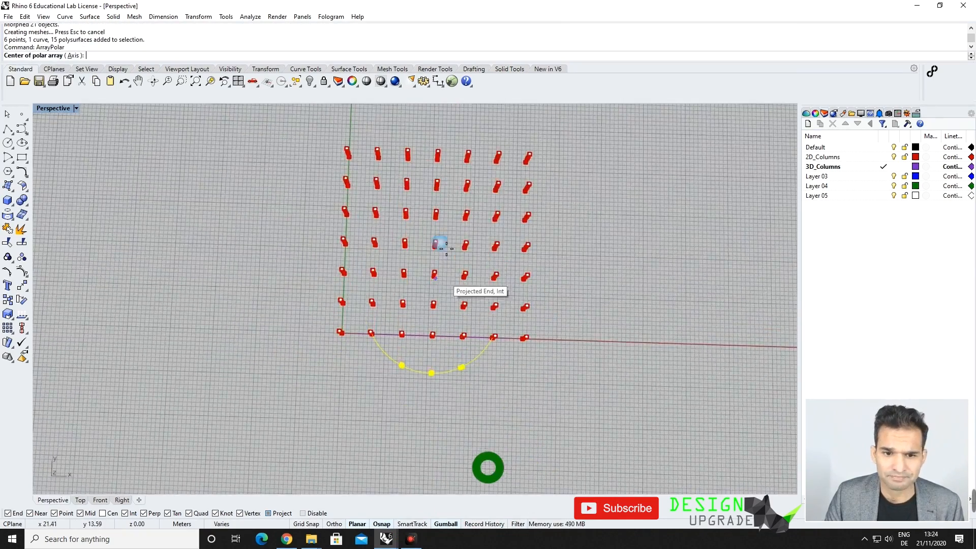
scroll(444, 257, "up", 8)
scroll(437, 257, "up", 6)
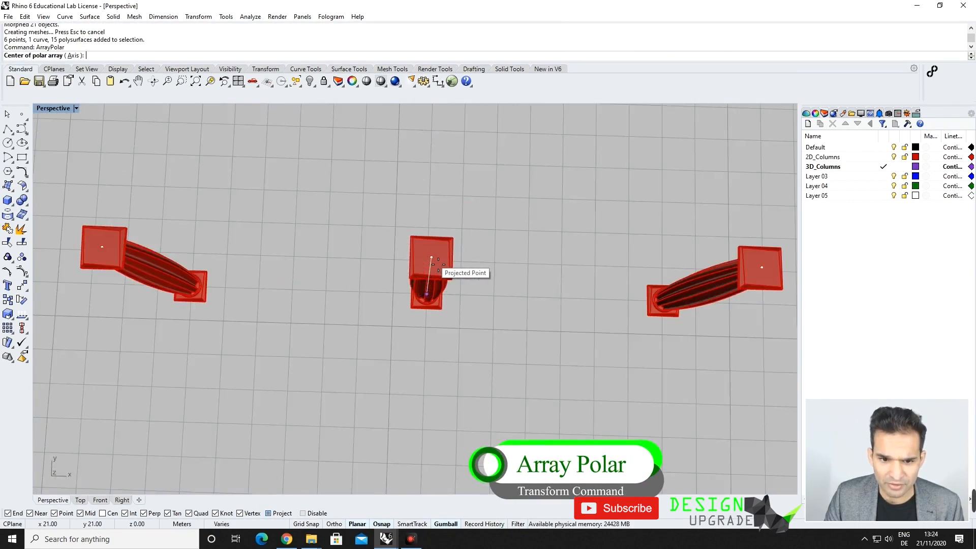
left_click(363, 272)
Step: Set the polar array to 4 items over a 360-degree fill angle, accept it and clear the selection
scroll(363, 271, "down", 8)
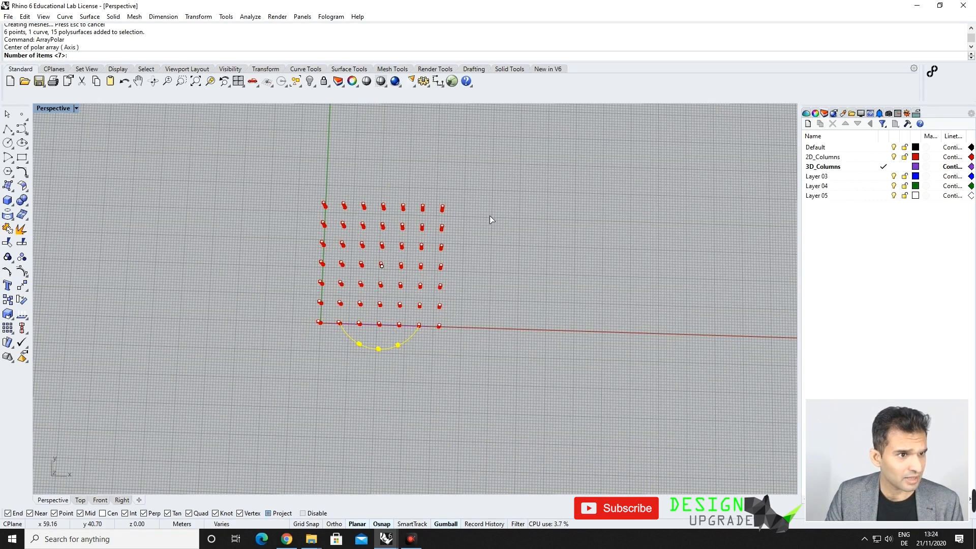
type("4")
key("Return")
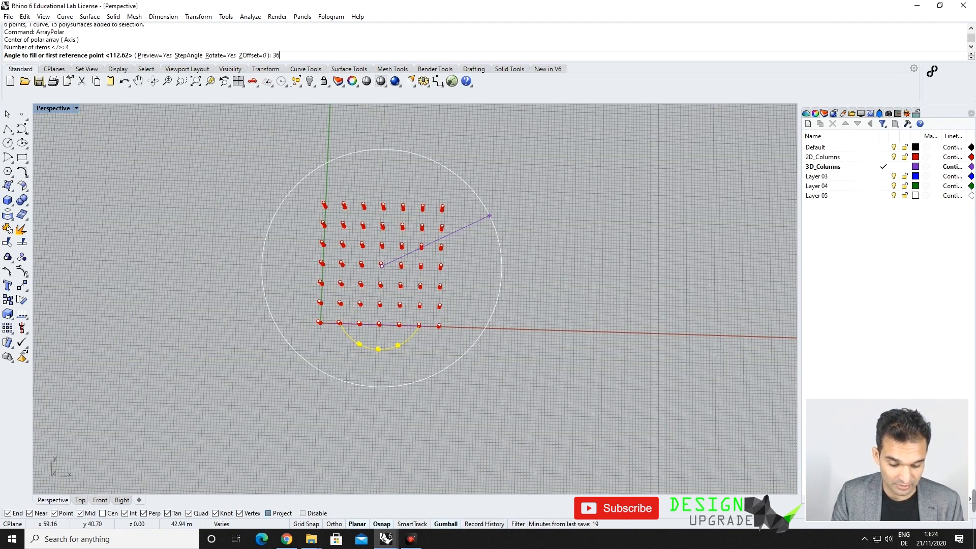
key("Return")
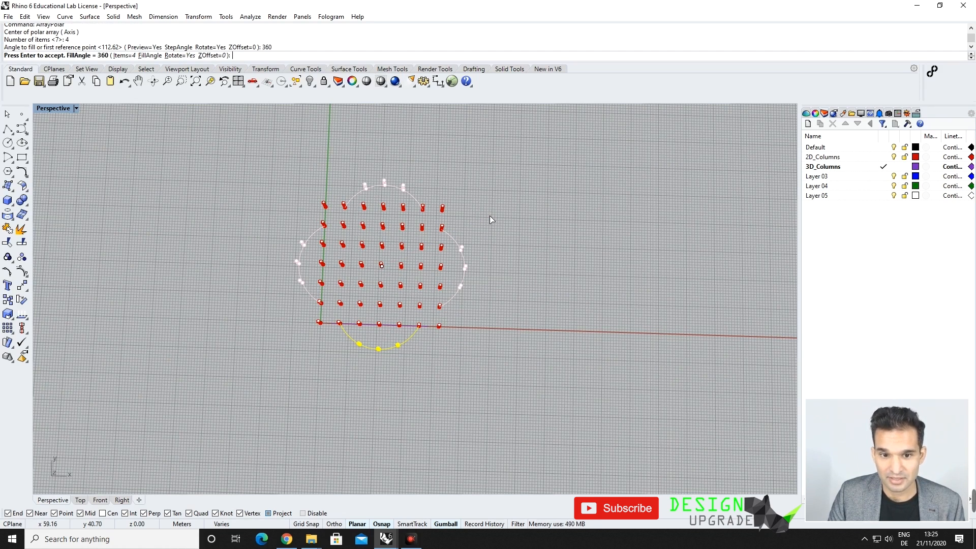
key("Return")
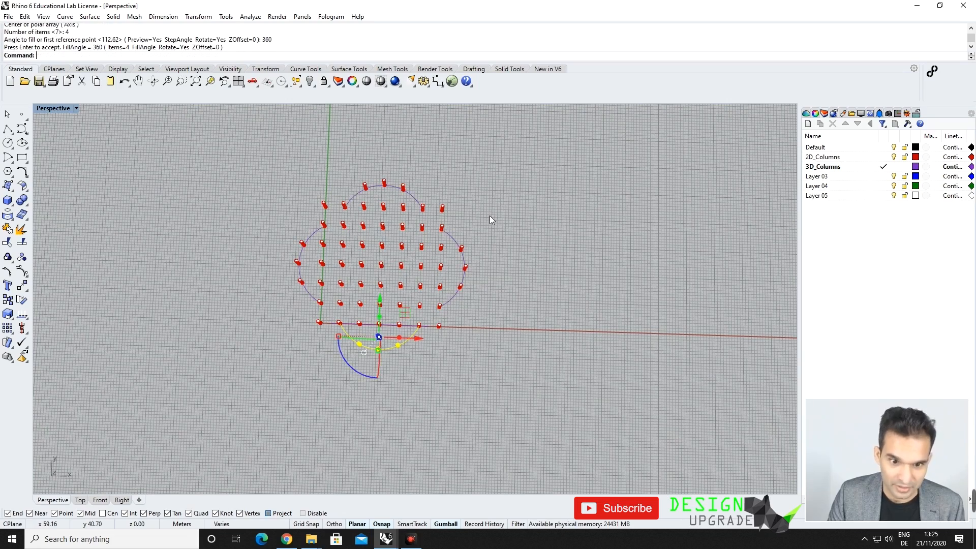
key("Escape")
Step: Draw a 42 by 42 m rectangle from the front row's first column at the origin to the diagonally opposite corner column of the grid
right_click_drag(477, 353, 430, 330)
scroll(407, 336, "up", 6)
scroll(465, 310, "up", 2)
scroll(465, 311, "up", 4)
scroll(402, 334, "up", 3)
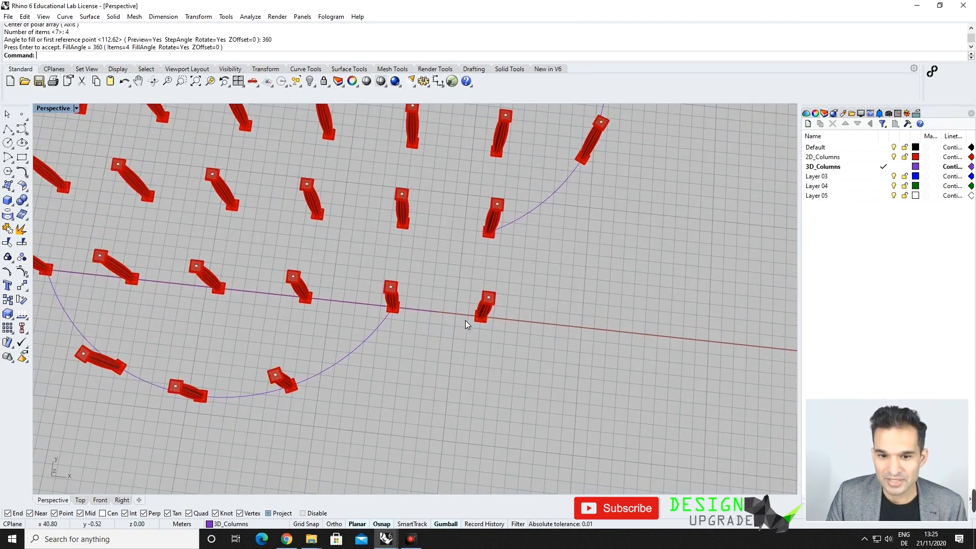
scroll(465, 320, "down", 6)
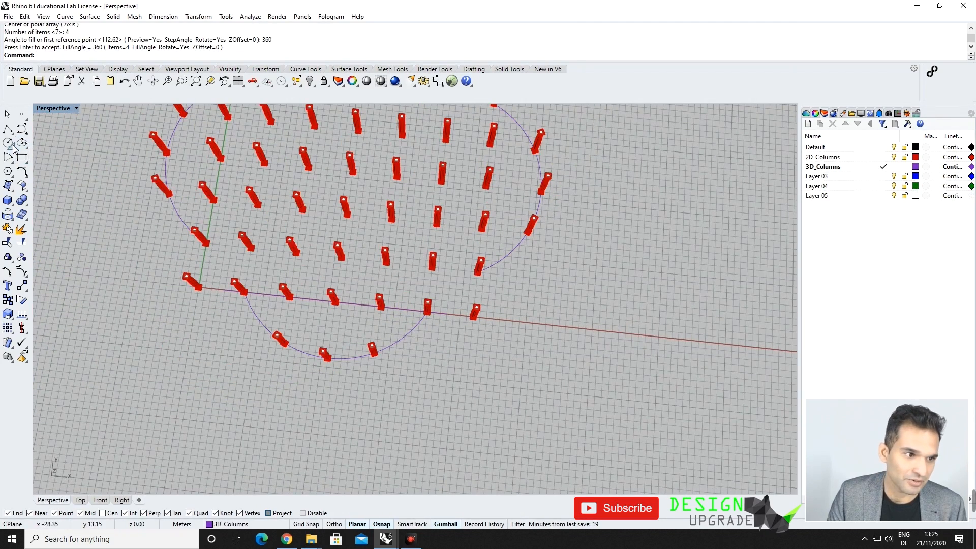
left_click(22, 158)
scroll(178, 245, "up", 5)
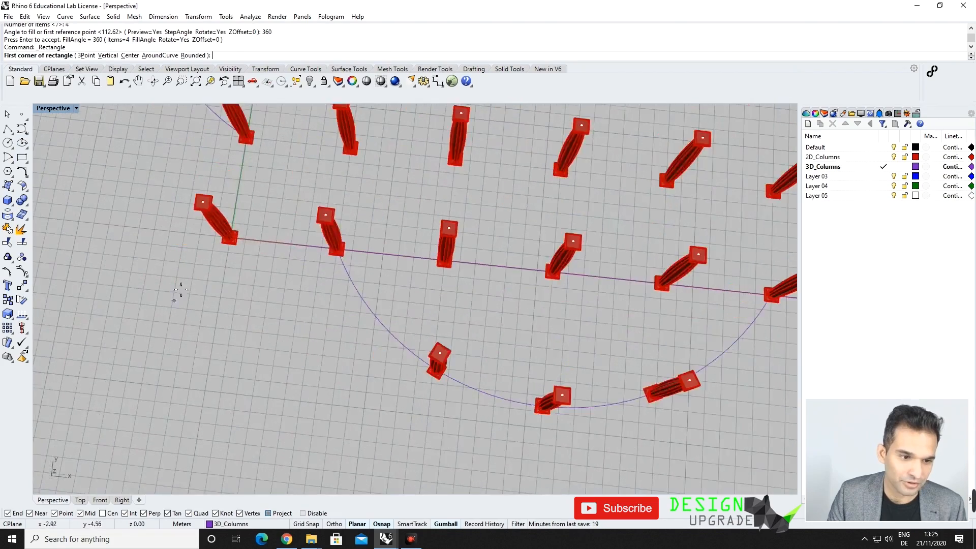
left_click(225, 179)
scroll(224, 305, "down", 6)
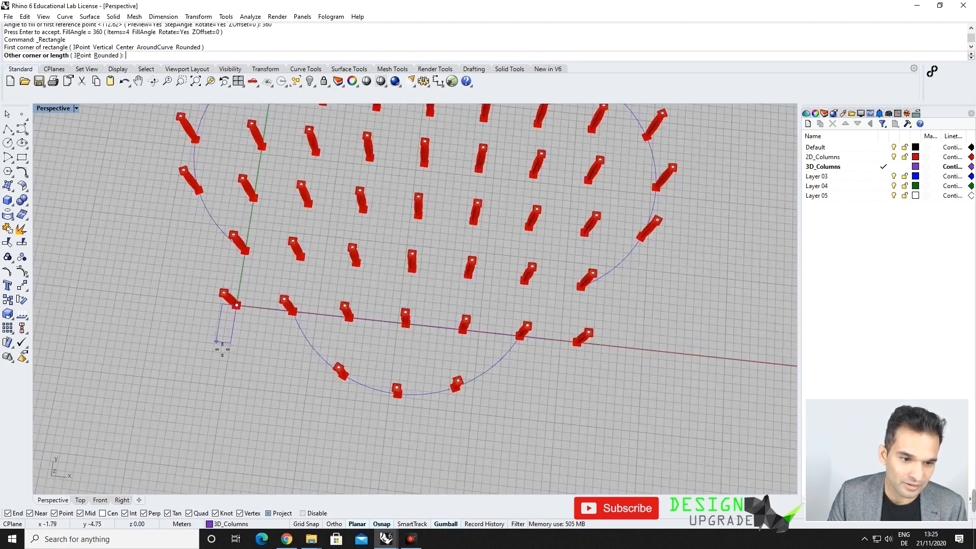
scroll(375, 261, "up", 3)
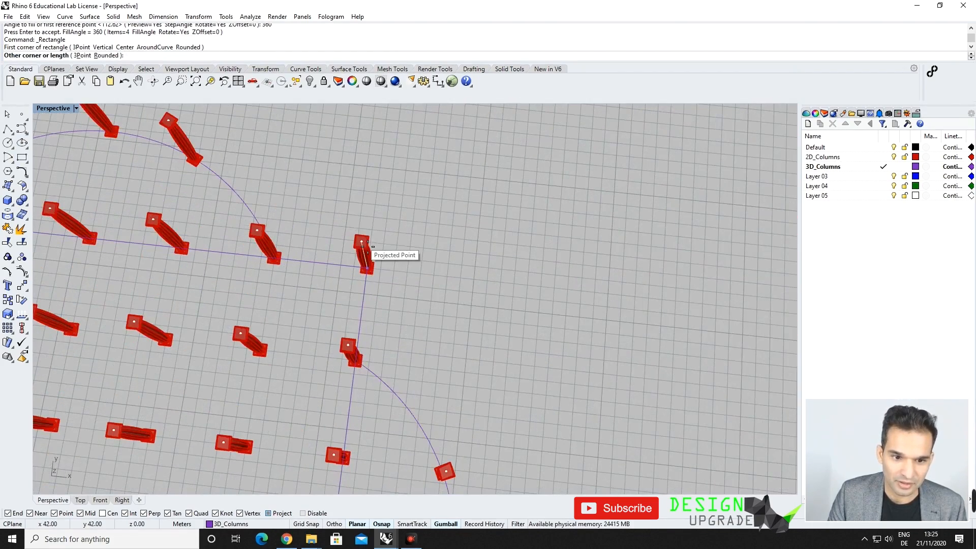
left_click(363, 246)
Step: Examine the square outline and the four arcs of columns in the perspective and Top views
scroll(392, 236, "down", 5)
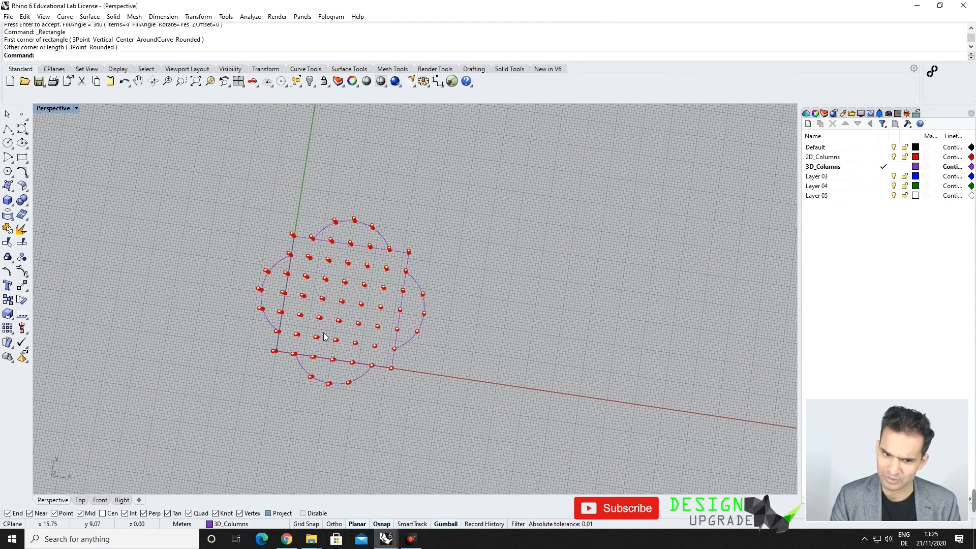
right_click_drag(325, 337, 316, 285)
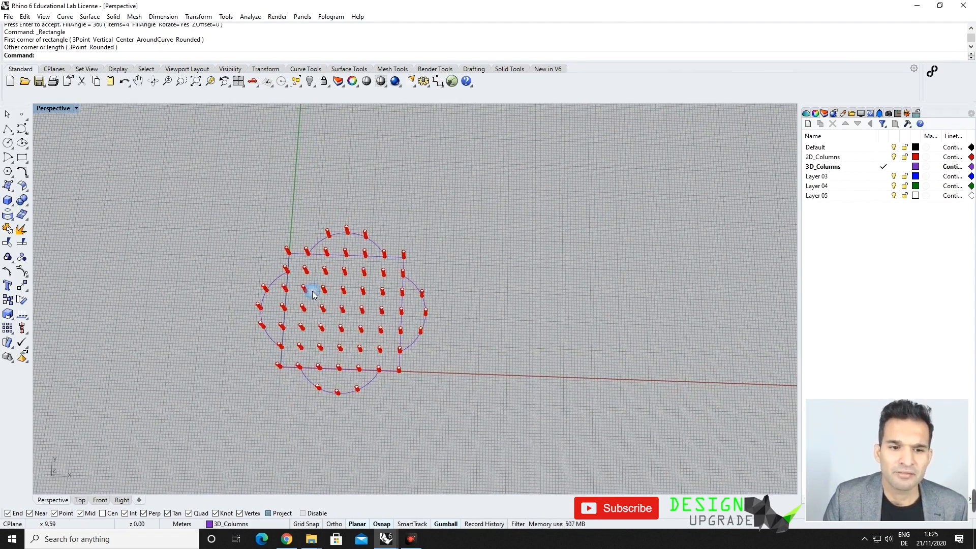
left_click(81, 500)
scroll(387, 276, "down", 3)
scroll(373, 231, "up", 3)
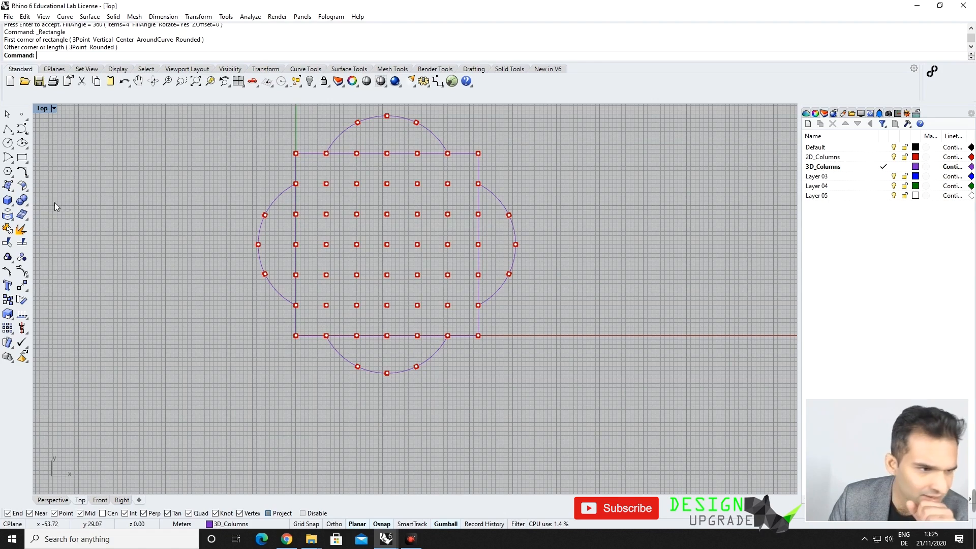
Step: Draw a circle centred on the grid's middle column and passing through the column at X 14, Y 35, with a 15.65 m radius
left_click(8, 143)
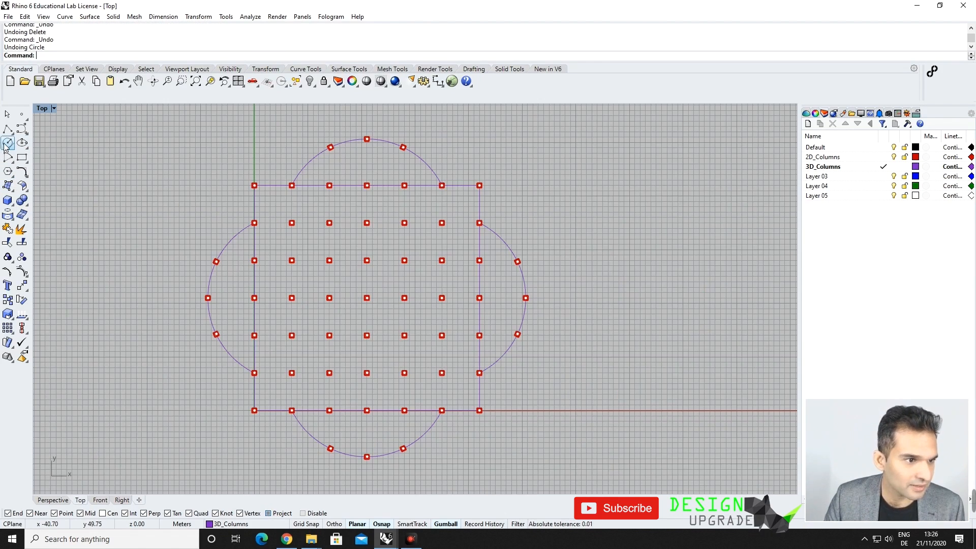
left_click(8, 144)
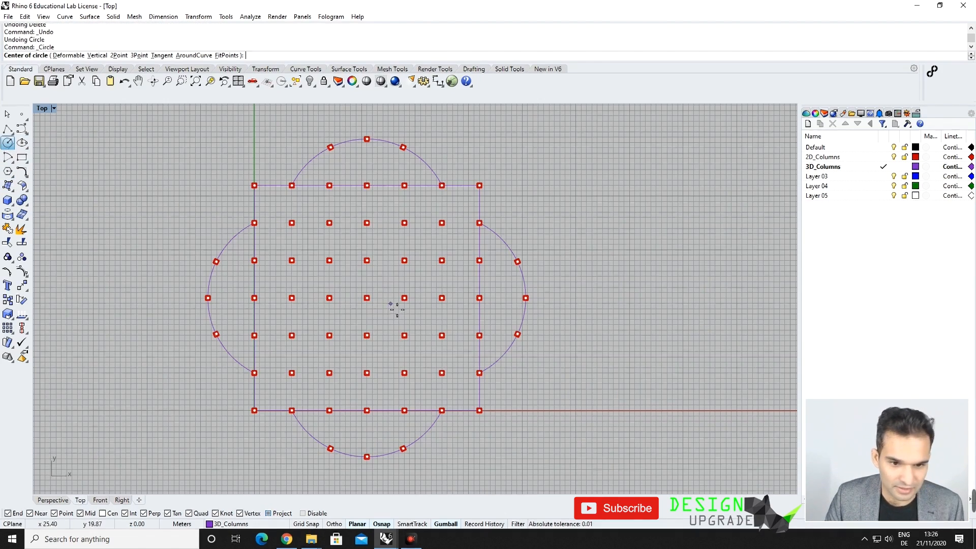
scroll(368, 303, "up", 5)
left_click(370, 307)
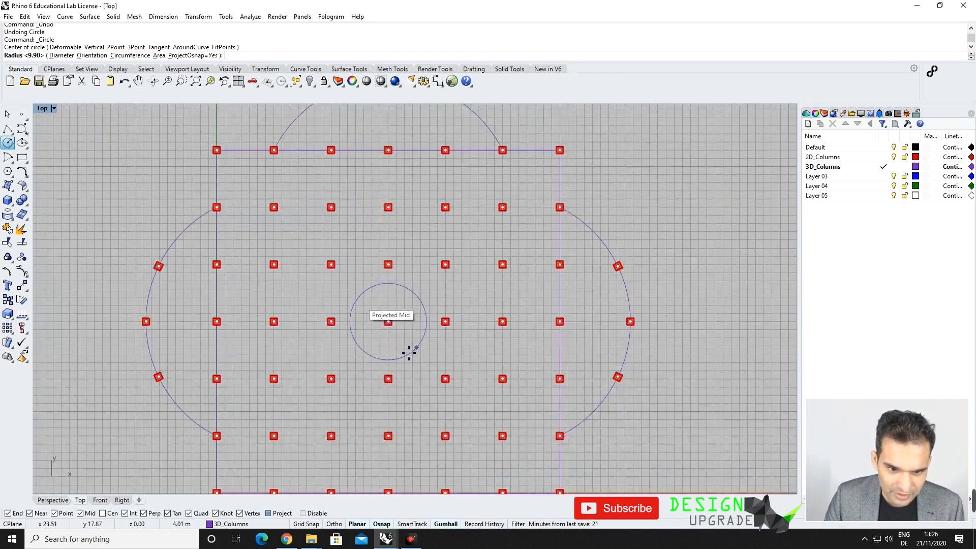
scroll(418, 354, "down", 4)
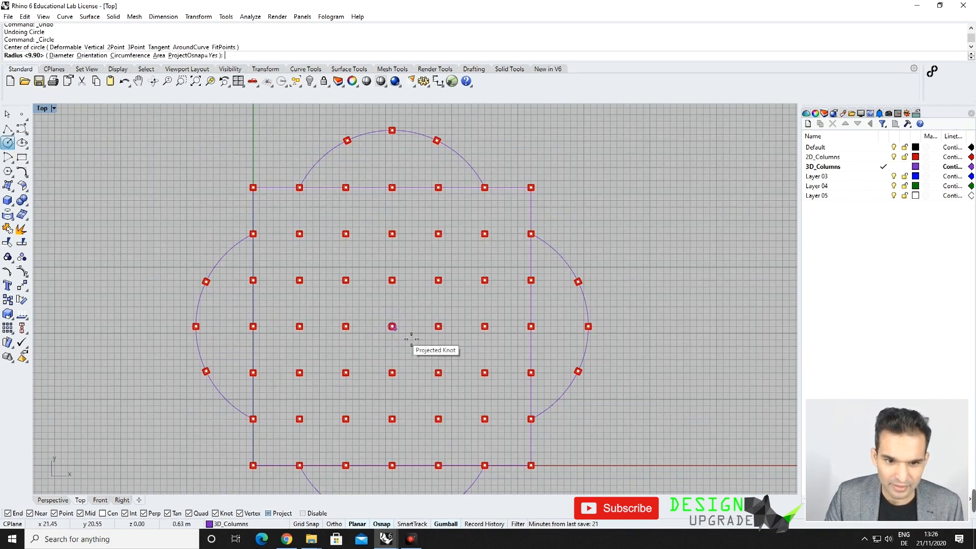
left_click(346, 235)
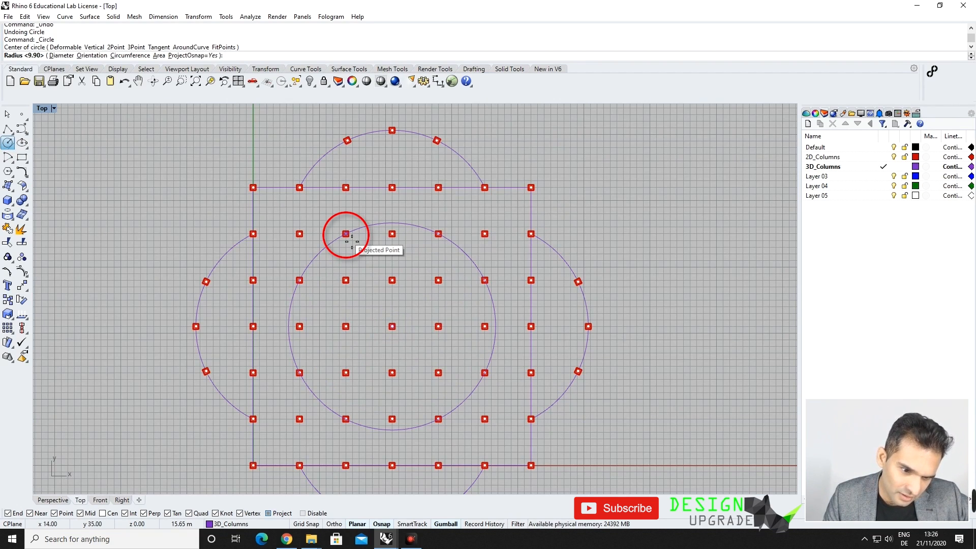
left_click(346, 235)
Step: Draw a second circle centred on the back row's middle column and passing through the same column at X 14, Y 35
right_click(388, 188)
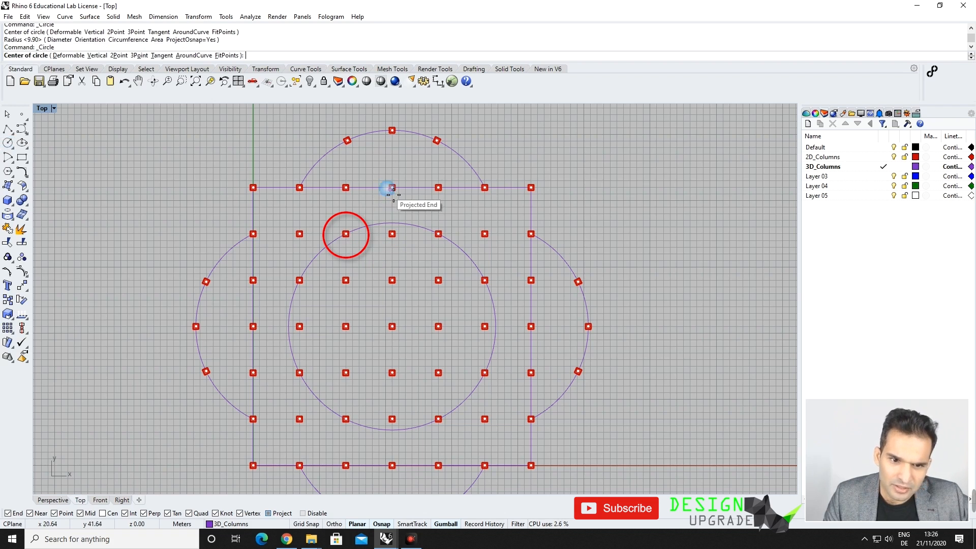
left_click(392, 188)
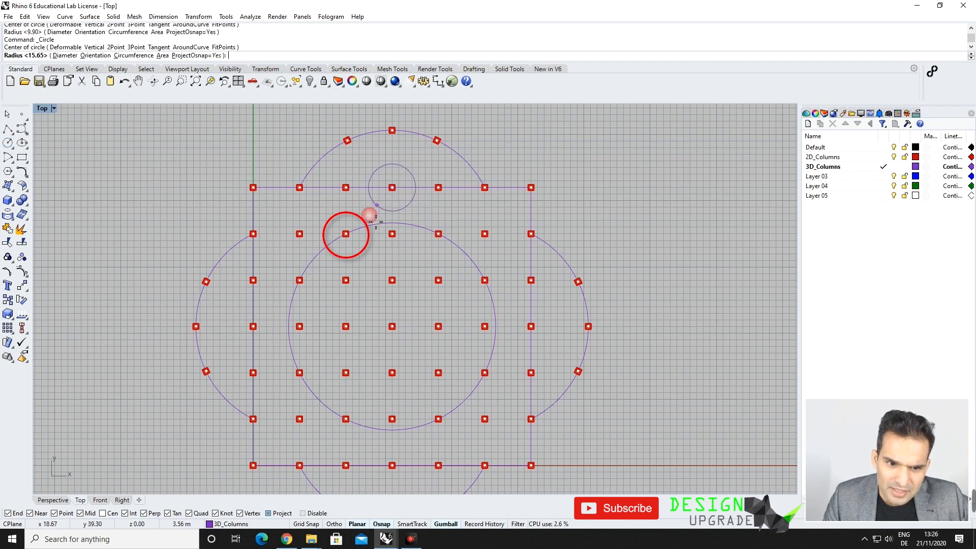
scroll(347, 234, "up", 5)
left_click(346, 234)
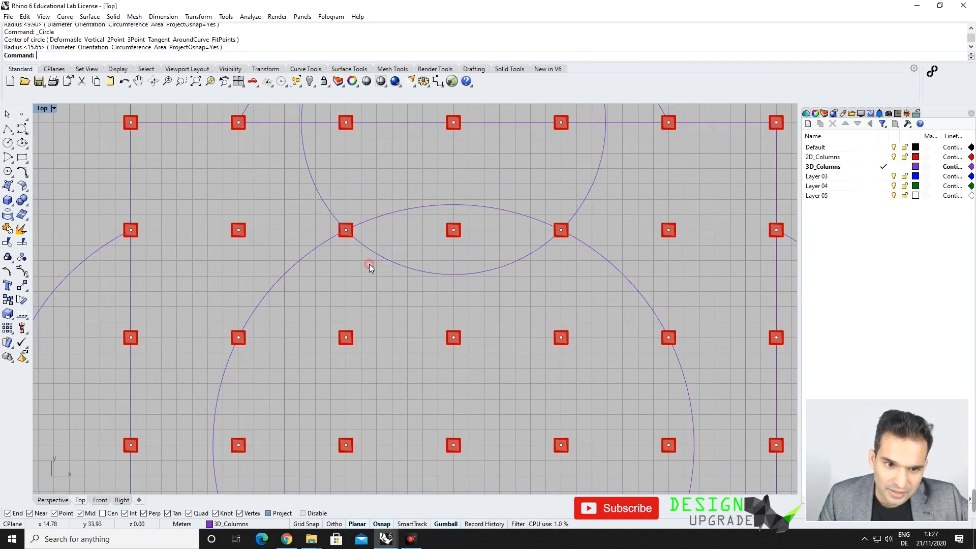
Step: Delete the arcs and their flowed columns on the right, front and left sides of the grid, keeping the back arc
scroll(420, 258, "down", 5)
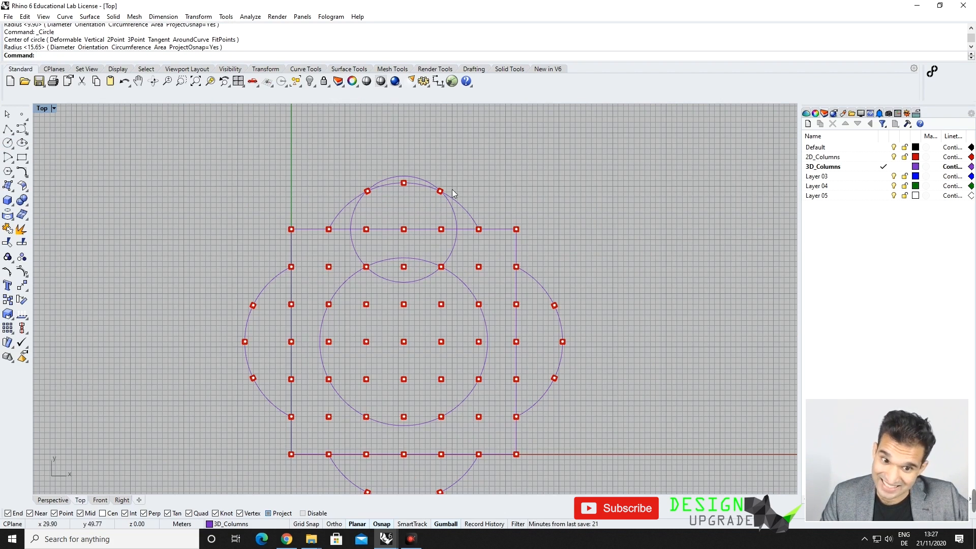
scroll(488, 203, "down", 2)
left_click_drag(542, 233, 515, 341)
key("Delete")
left_click_drag(489, 410, 398, 387)
key("Delete")
left_click_drag(343, 341, 297, 247)
key("Delete")
scroll(442, 178, "up", 4)
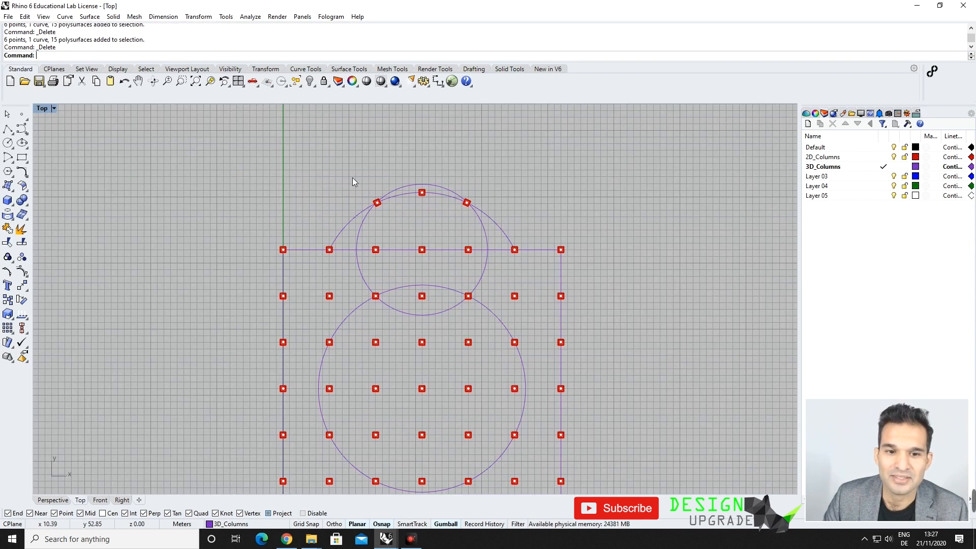
Step: Delete the three columns above the square's upper edge and the shallow arc they sit on
left_click_drag(355, 170, 504, 217)
key("Delete")
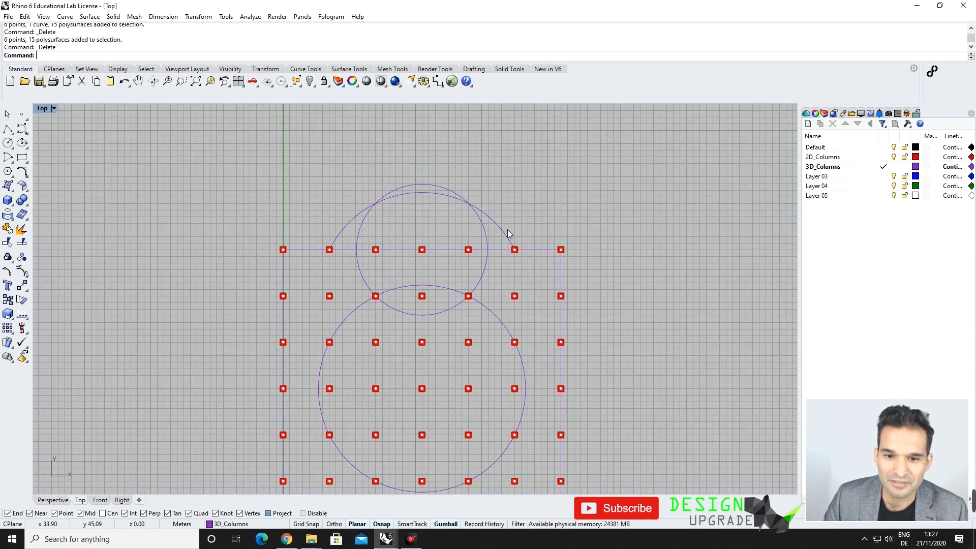
left_click(506, 231)
key("Delete")
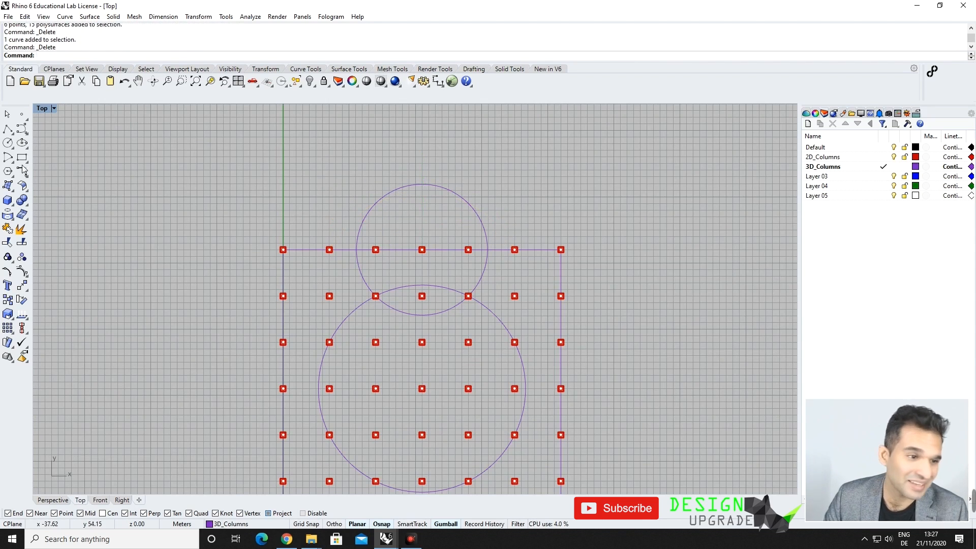
Step: Draw a 14 m radius circle centred on the middle column of the square's upper edge, reaching that edge's second column
left_click(9, 144)
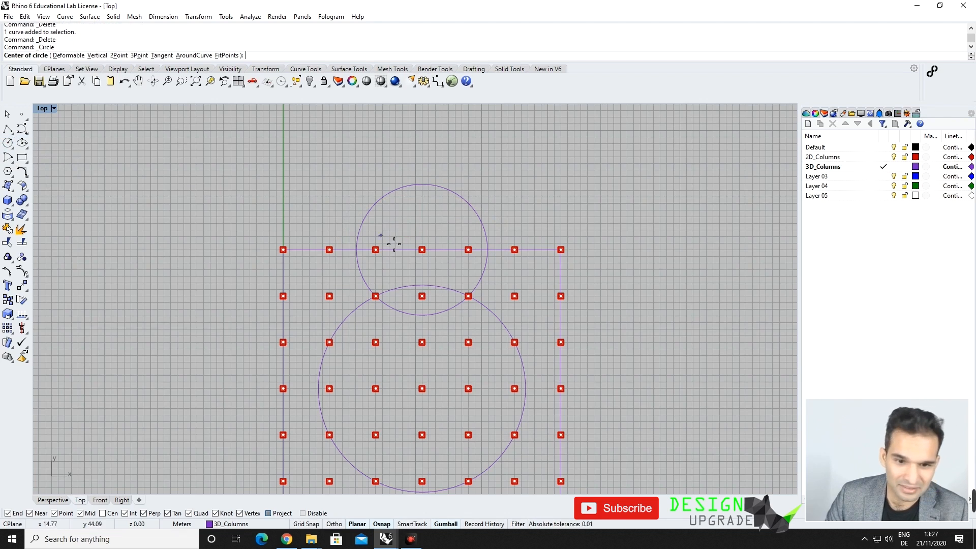
left_click(421, 249)
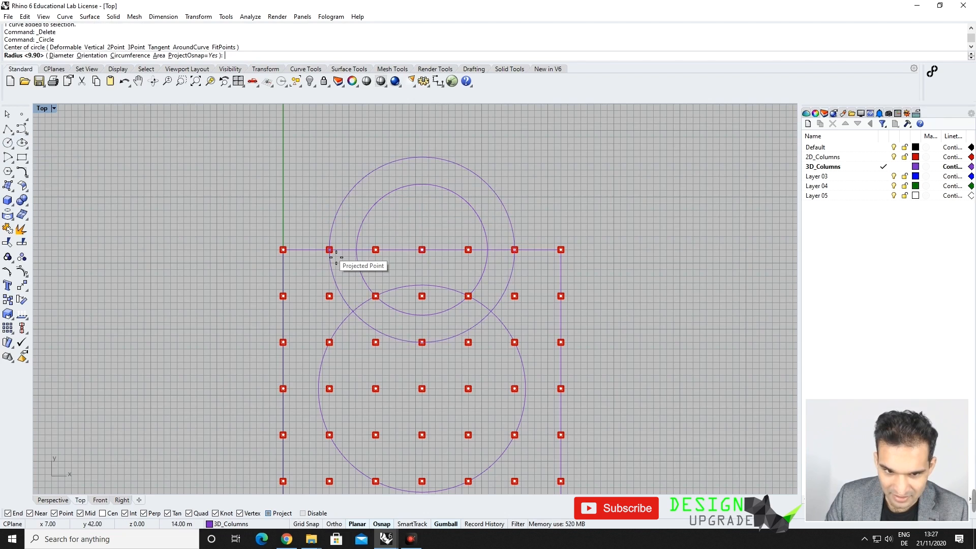
left_click(329, 250)
Step: Trim away the part of the 14 m circle inside the square, using the square outline as the cutting object
left_click(492, 250)
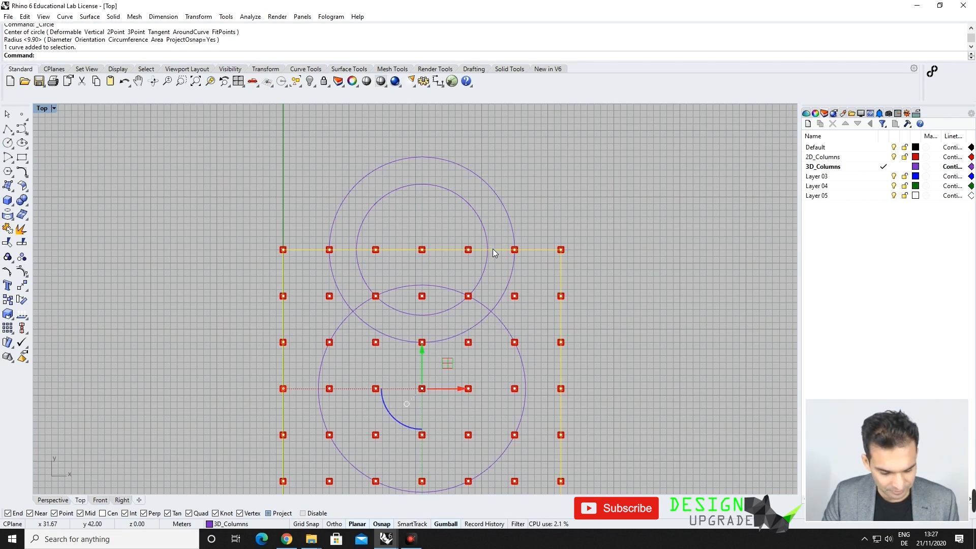
type("trim")
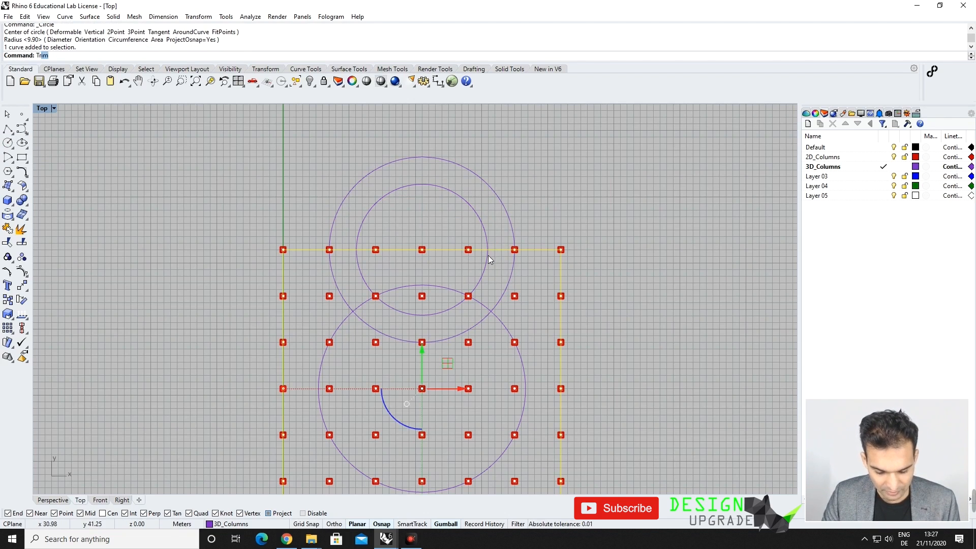
key("Return")
left_click(513, 276)
key("Return")
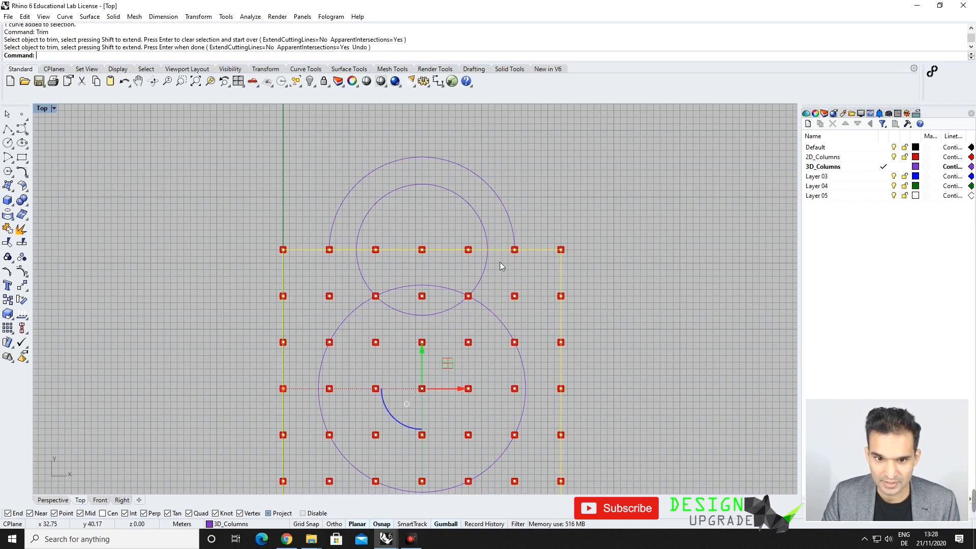
left_click(498, 200)
left_click(452, 235)
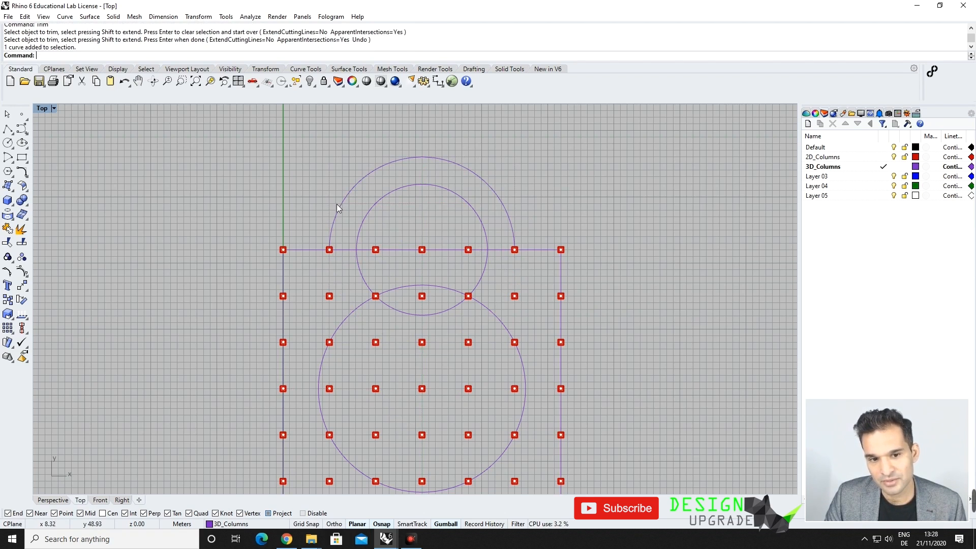
Step: Measure the outer semicircular arc's length and copy the value
left_click(397, 166)
type("len")
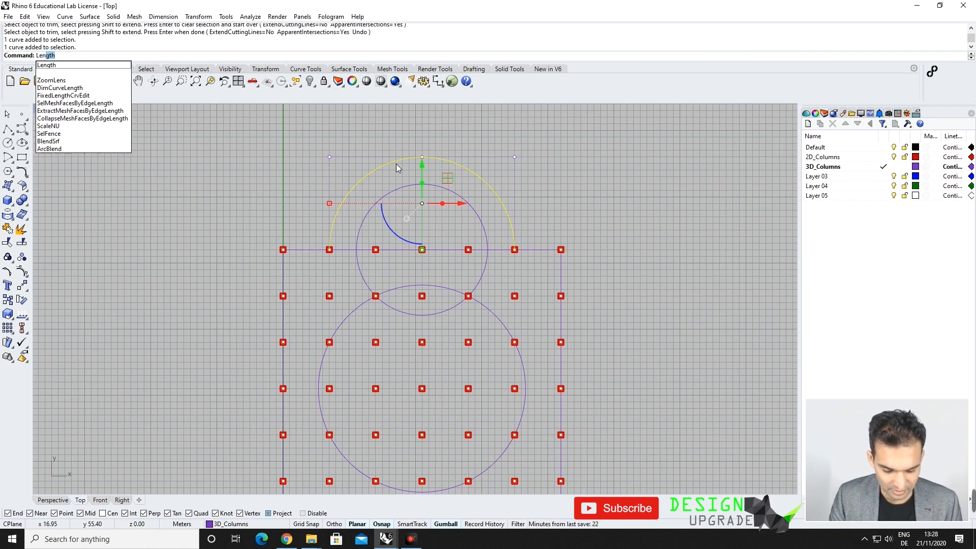
key("Return")
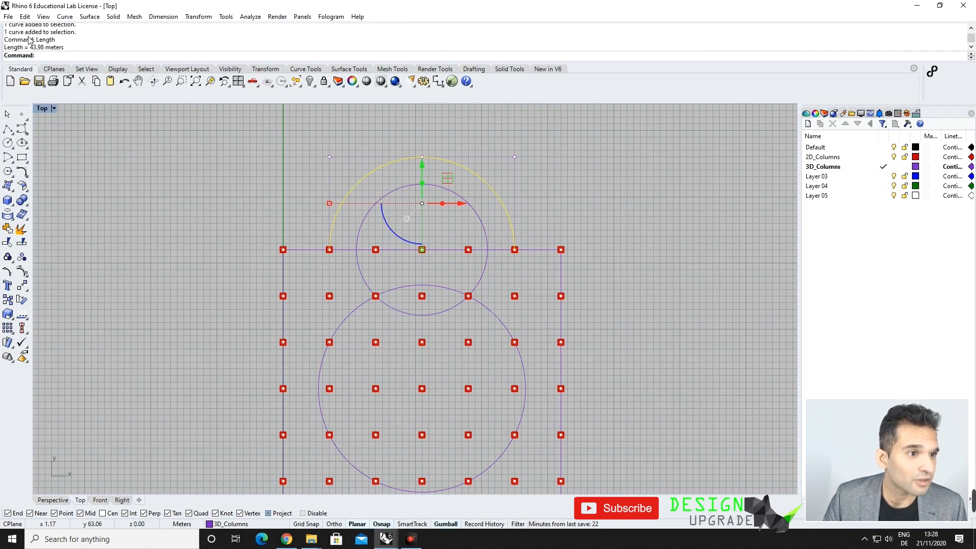
left_click_drag(29, 48, 46, 50)
left_click(416, 264)
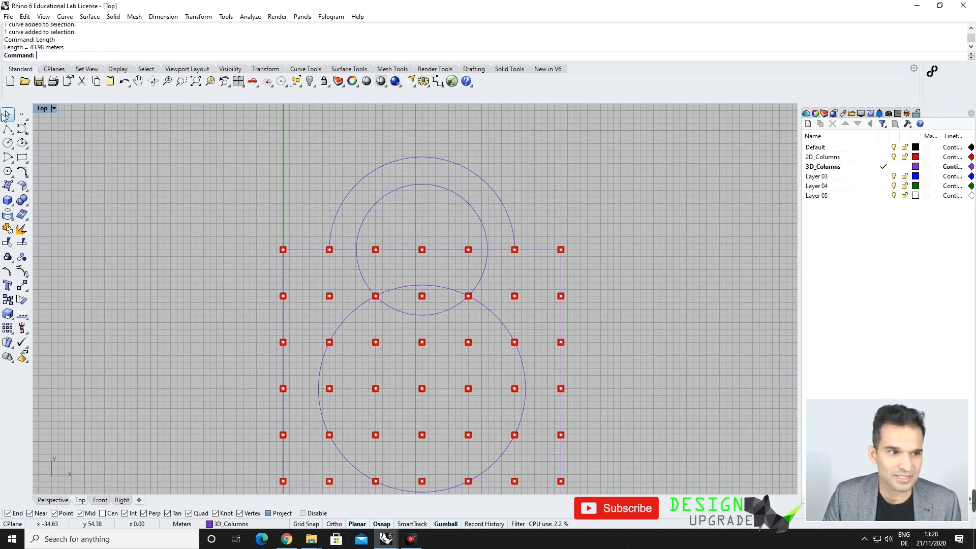
Step: With Ortho on, draw a horizontal 43.98 m line rightwards from the middle column on the square's upper edge
left_click(7, 129)
scroll(422, 250, "up", 5)
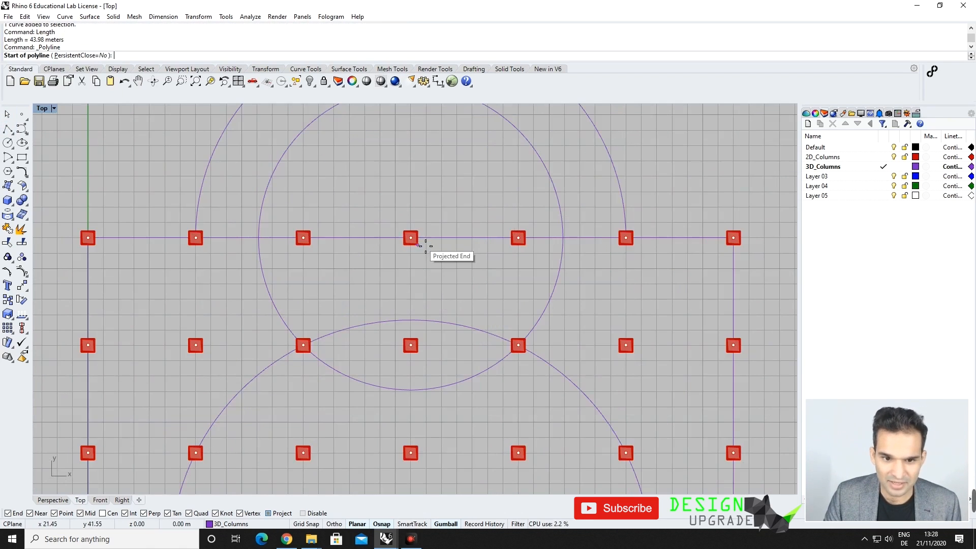
left_click(422, 250)
scroll(411, 239, "down", 8)
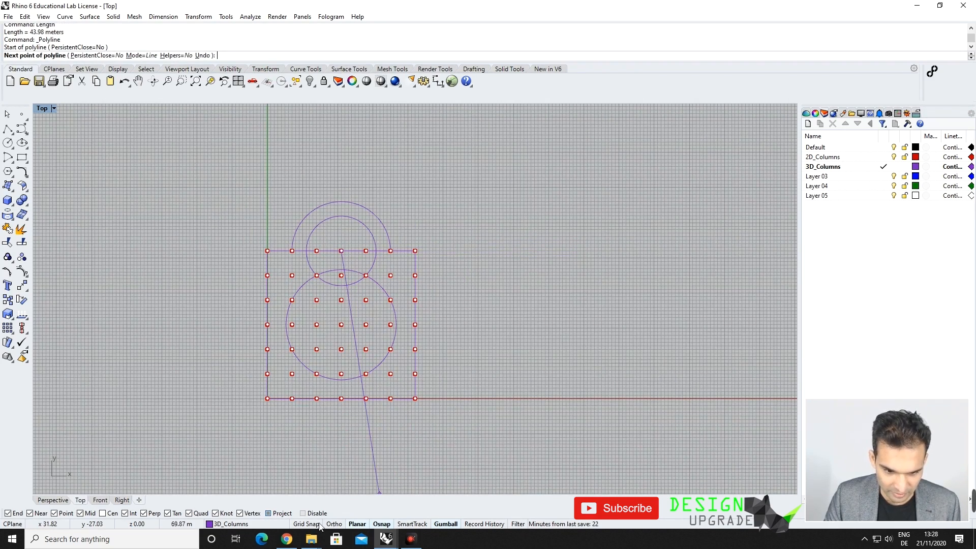
left_click(334, 524)
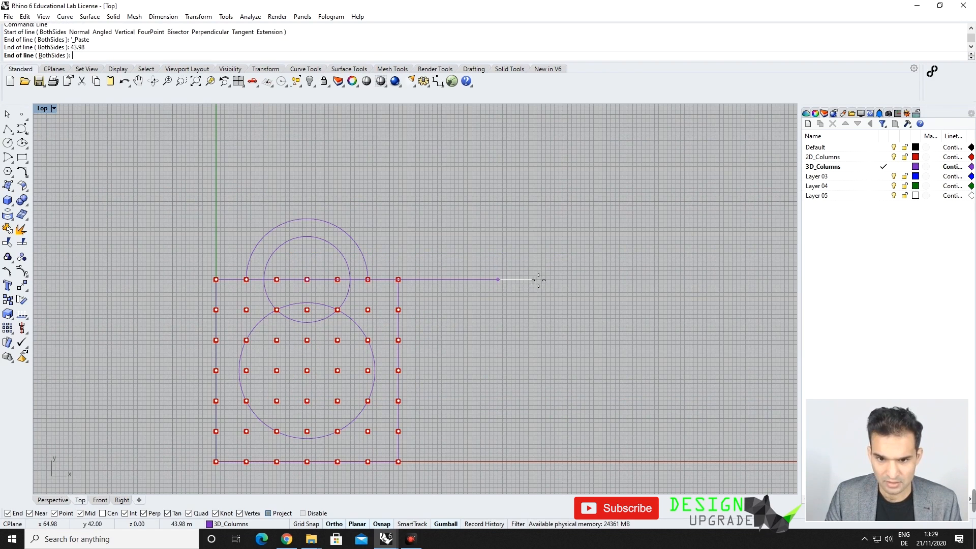
left_click(522, 289)
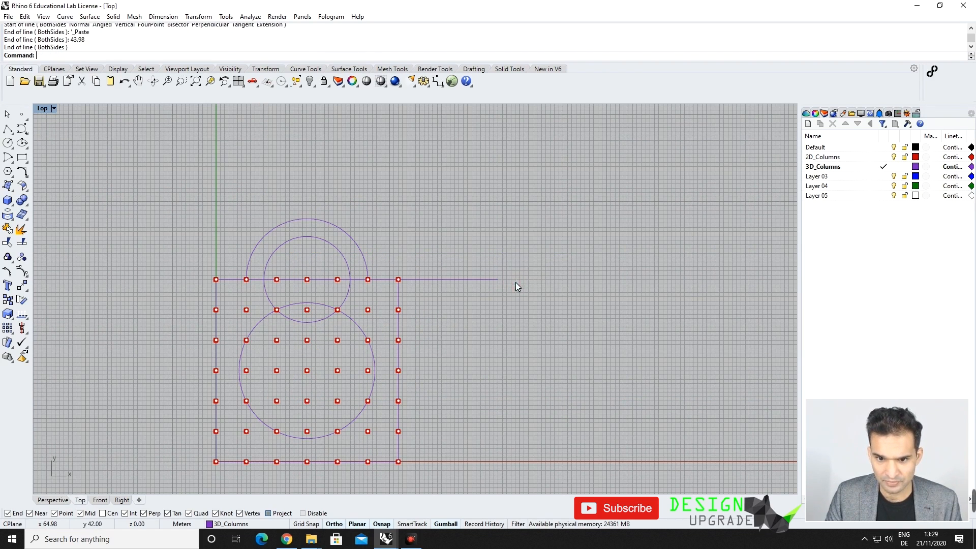
Step: Move the 43.98 m line by its midpoint onto the middle column of the square's upper edge
left_click(485, 279)
type("M")
key("Return")
scroll(431, 292, "up", 5)
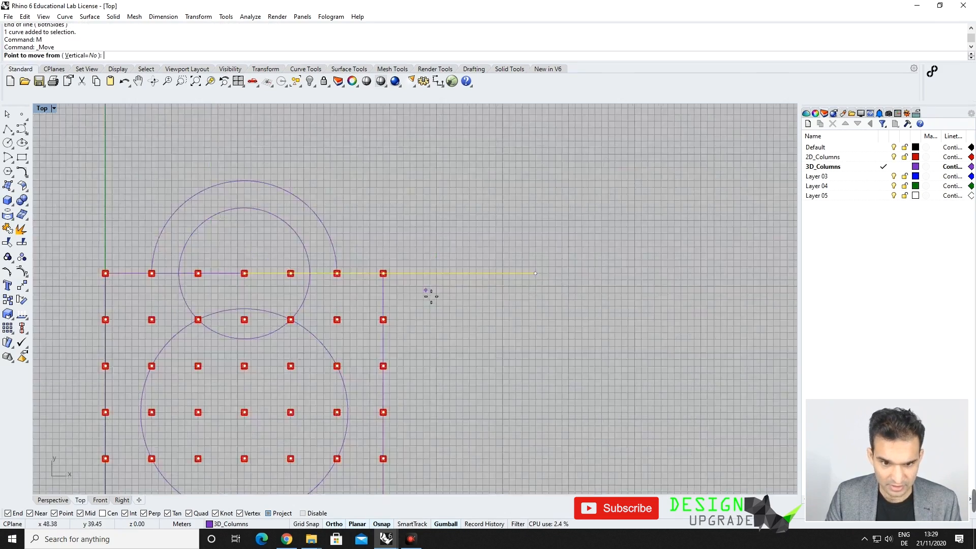
left_click(377, 266)
scroll(492, 278, "down", 3)
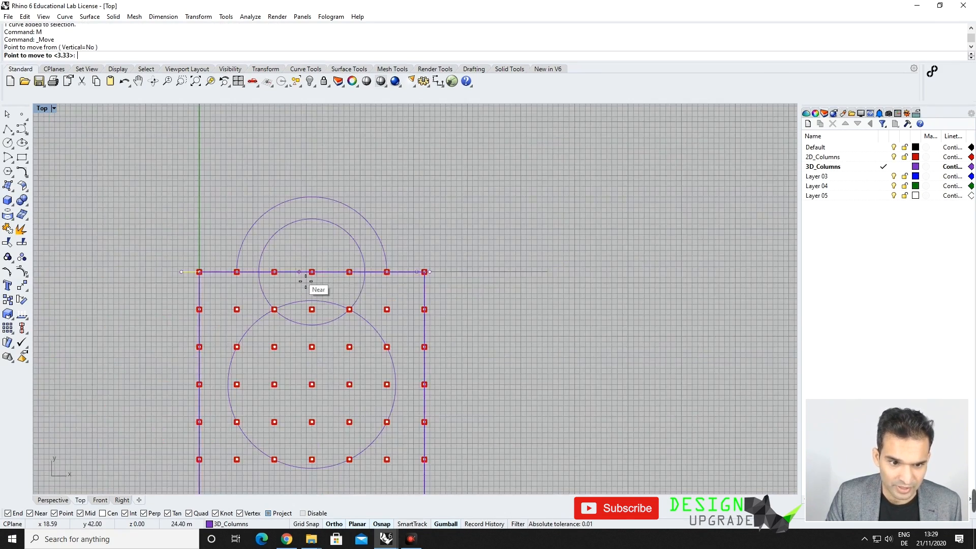
scroll(326, 280, "up", 5)
left_click(349, 268)
scroll(365, 292, "down", 6)
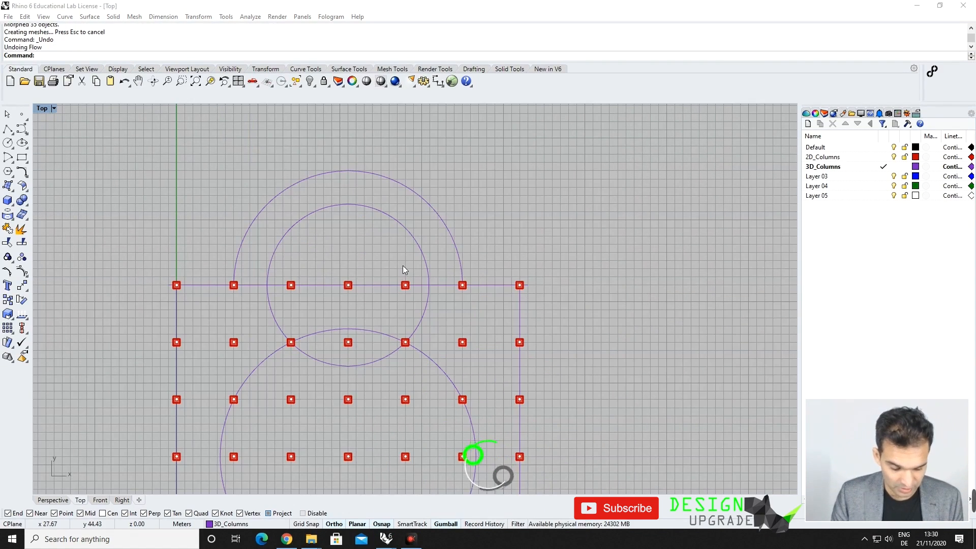
Step: Flow copies of the five inner columns on the square's upper edge from the straight line onto the outer arc
left_click(401, 260)
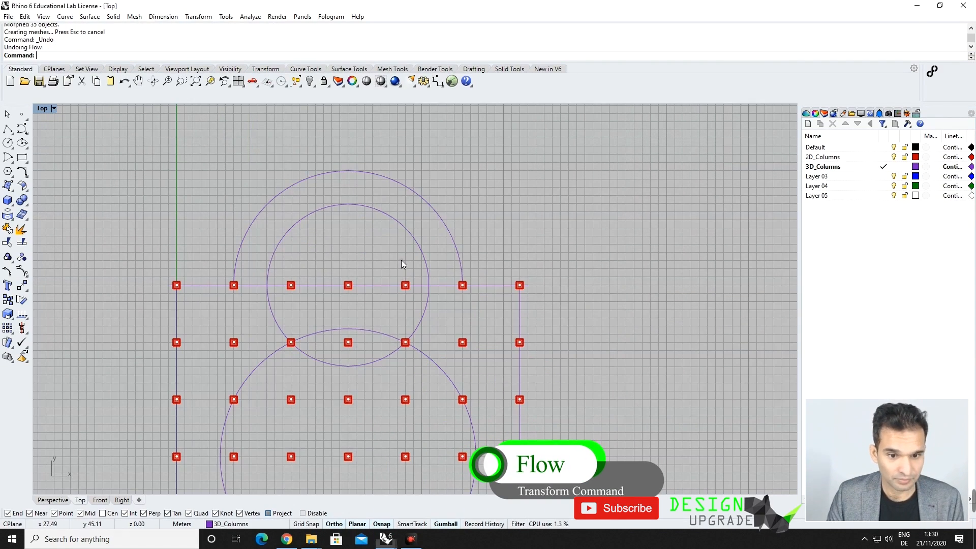
type("Flo")
key("Return")
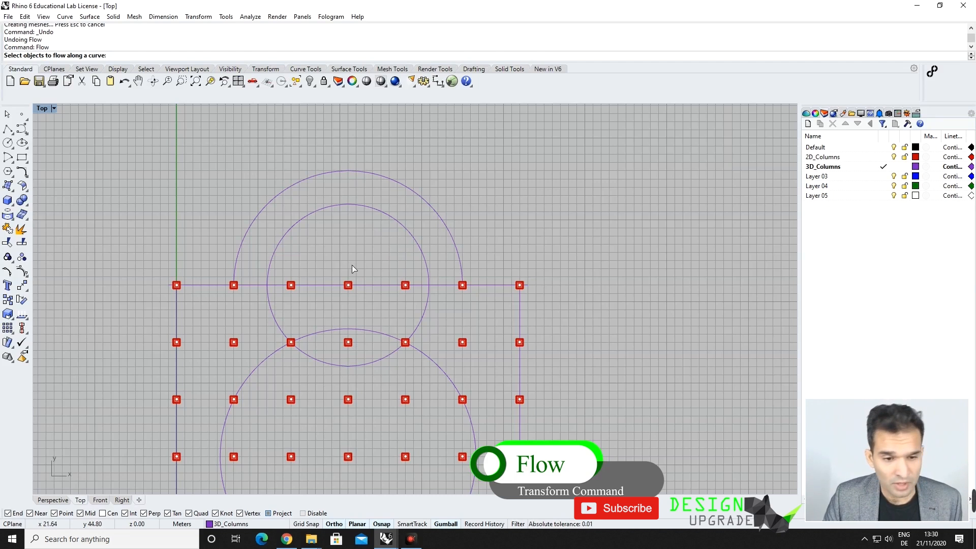
left_click(234, 285)
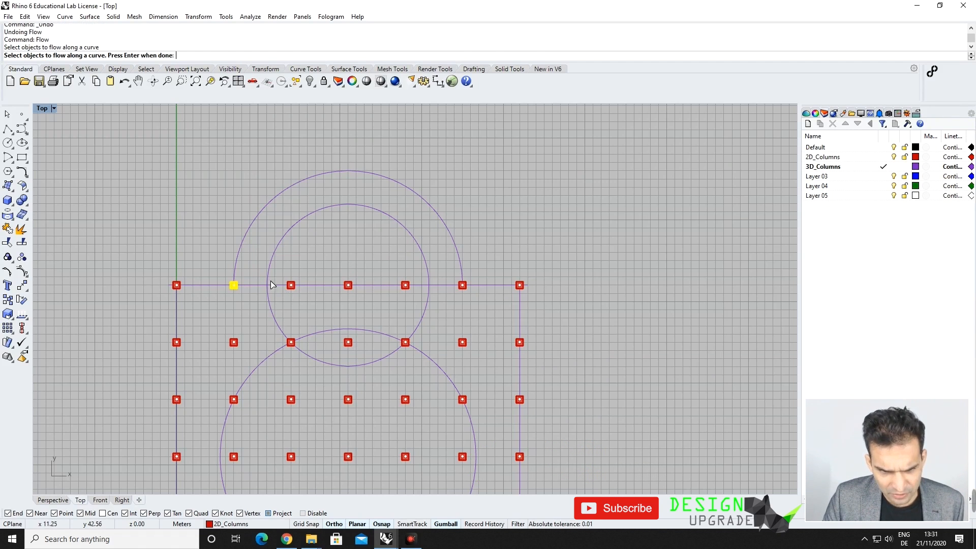
left_click(291, 285)
left_click(347, 285)
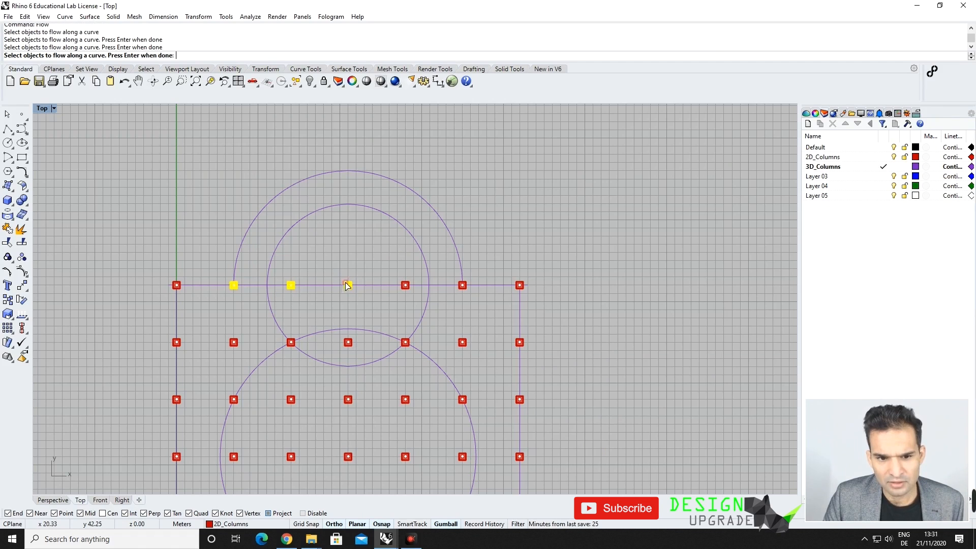
left_click(406, 285)
left_click(462, 286)
key("Return")
left_click(498, 286)
left_click(540, 321)
left_click(464, 280)
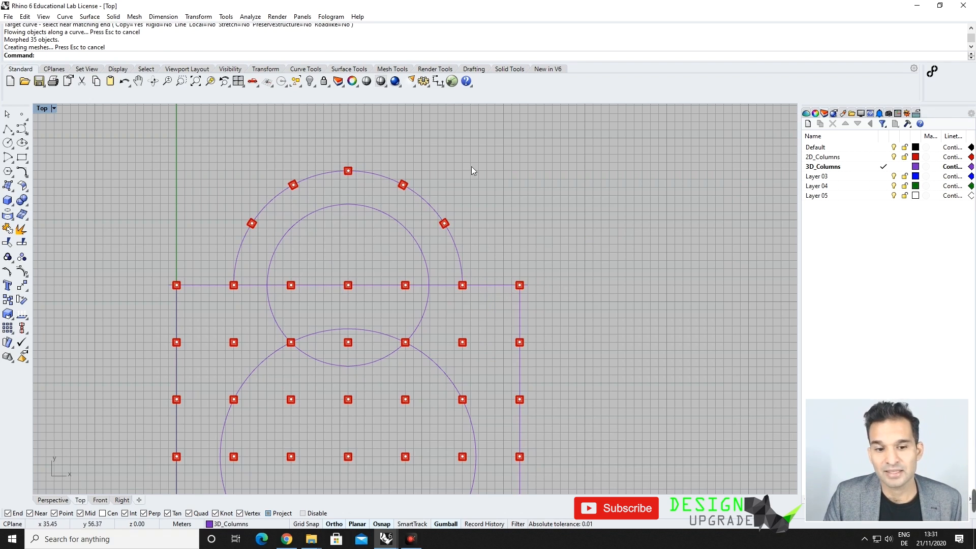
Step: Polar array the outer arc, its five columns and the small circle around the square's centre column, with 4 items over 360 degrees
left_click_drag(518, 150, 204, 250)
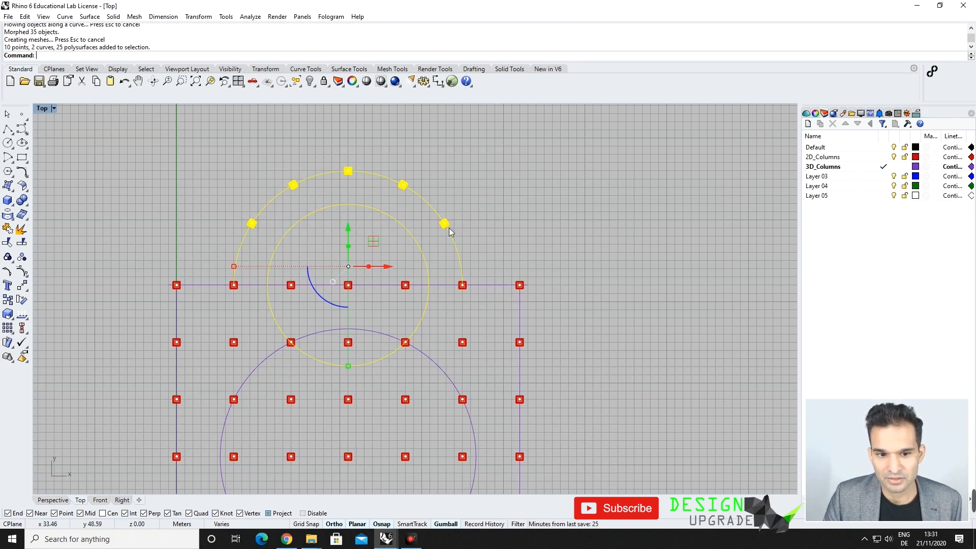
type("ArrayPolar")
key("Return")
scroll(450, 219, "down", 6)
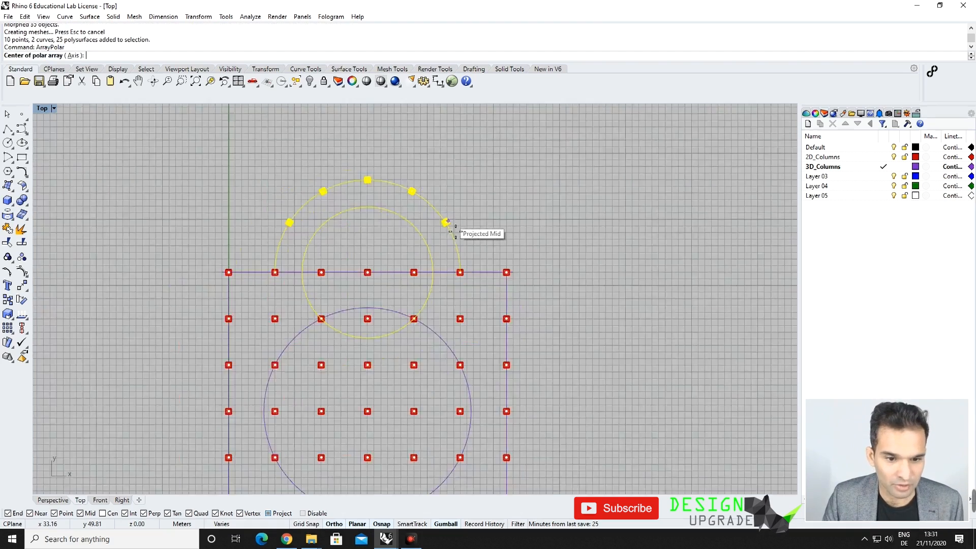
scroll(402, 374, "up", 6)
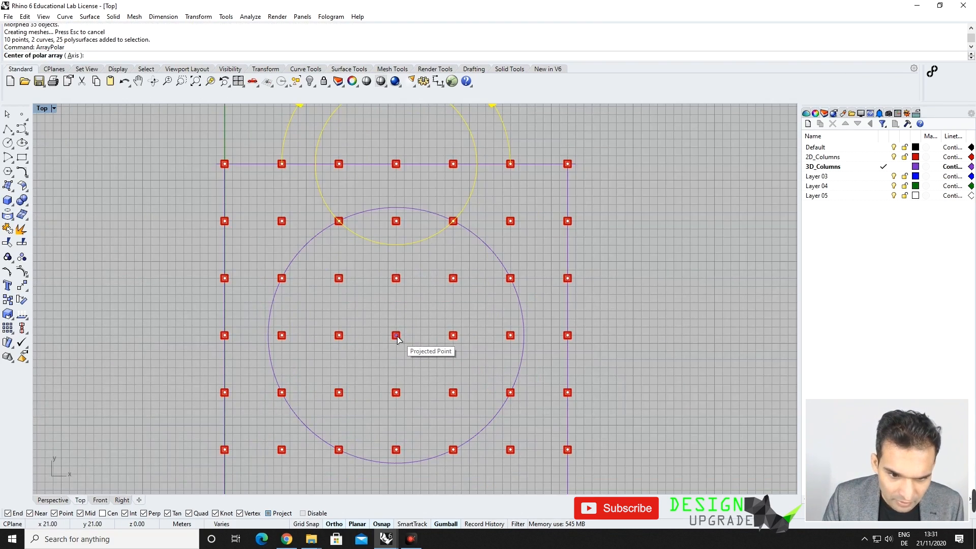
left_click(396, 336)
key("Return")
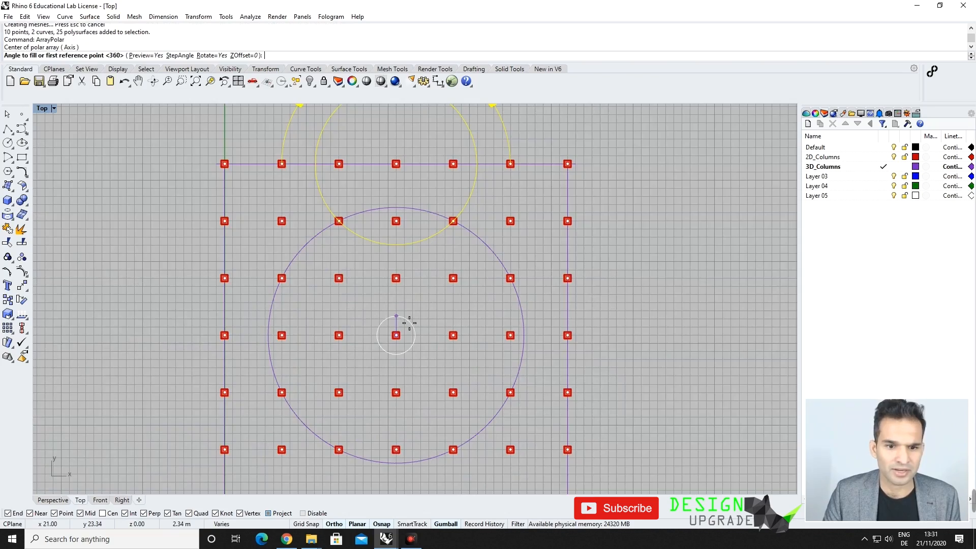
key("Return")
scroll(341, 269, "down", 5)
key("Return")
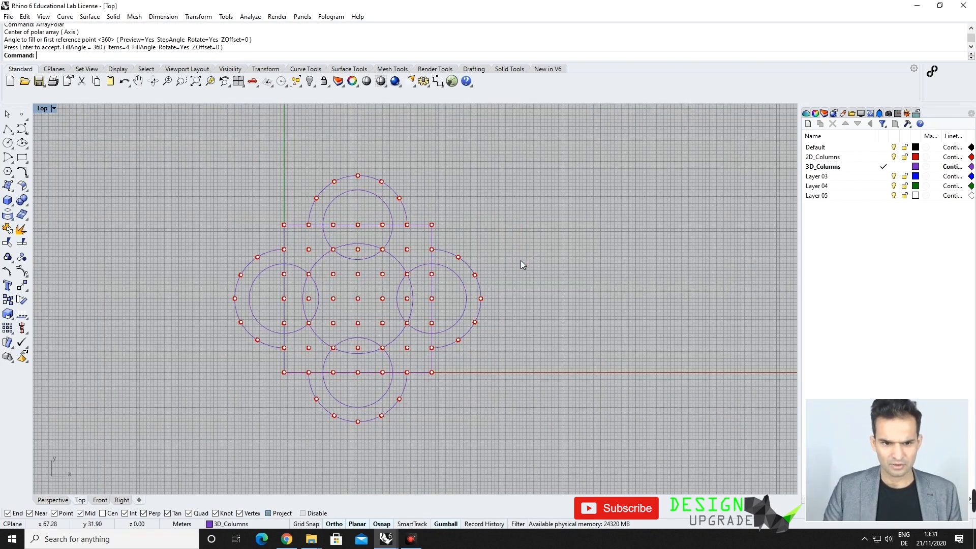
right_click_drag(249, 434, 261, 404)
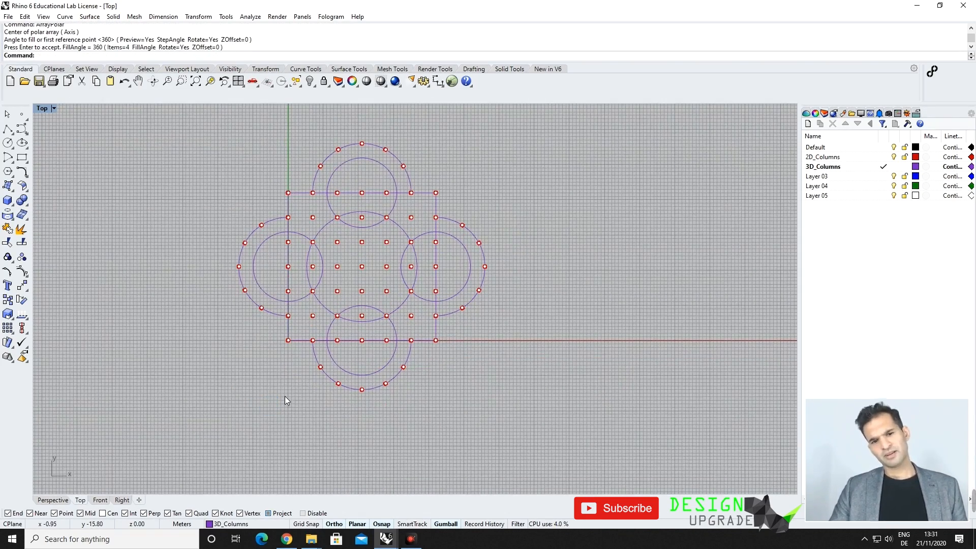
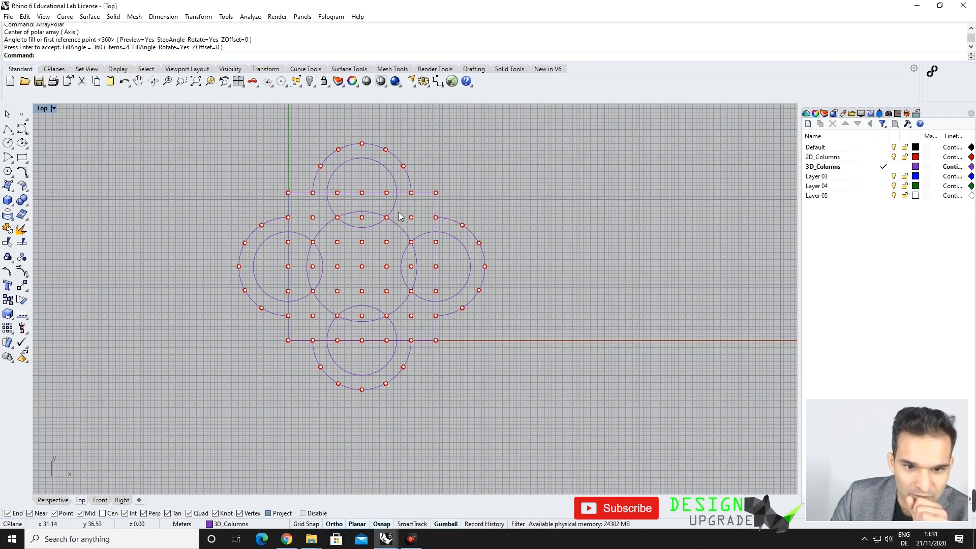
Step: Rename Layer 03 as Roof
double_click(832, 177)
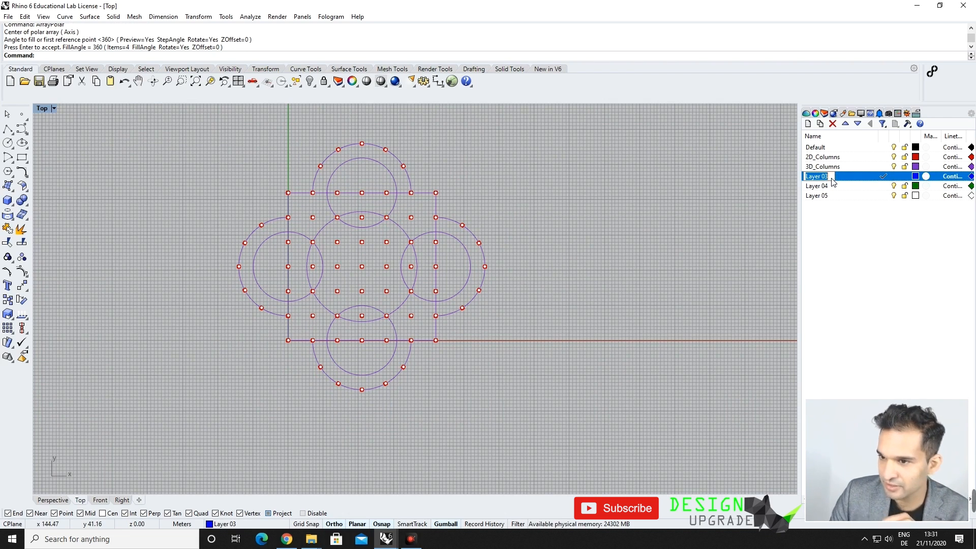
type("Roof")
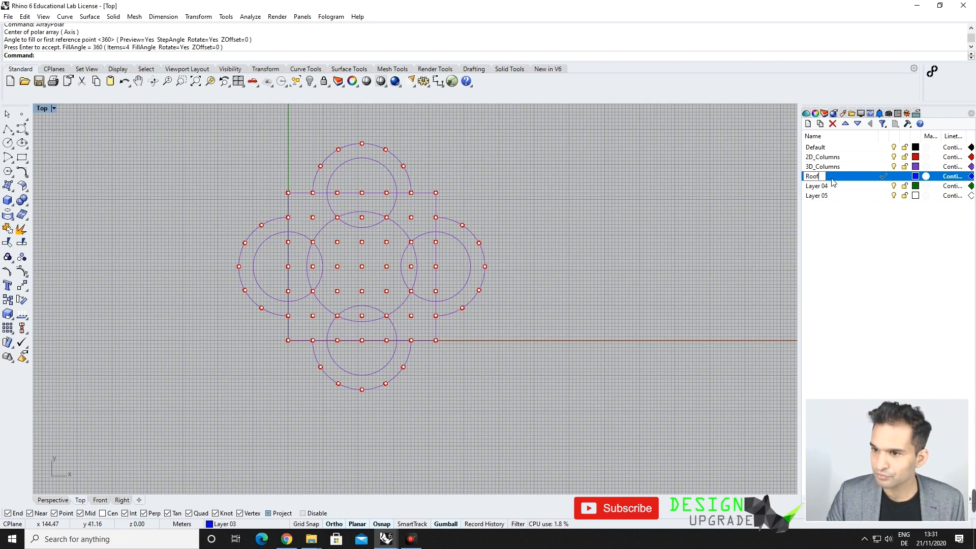
Step: Move the central circle and the four small circles to the Roof layer, and make 3D_Columns the current layer
left_click_drag(380, 229, 374, 209)
left_click_drag(415, 244, 414, 274, "shift")
left_click(352, 318, "shift")
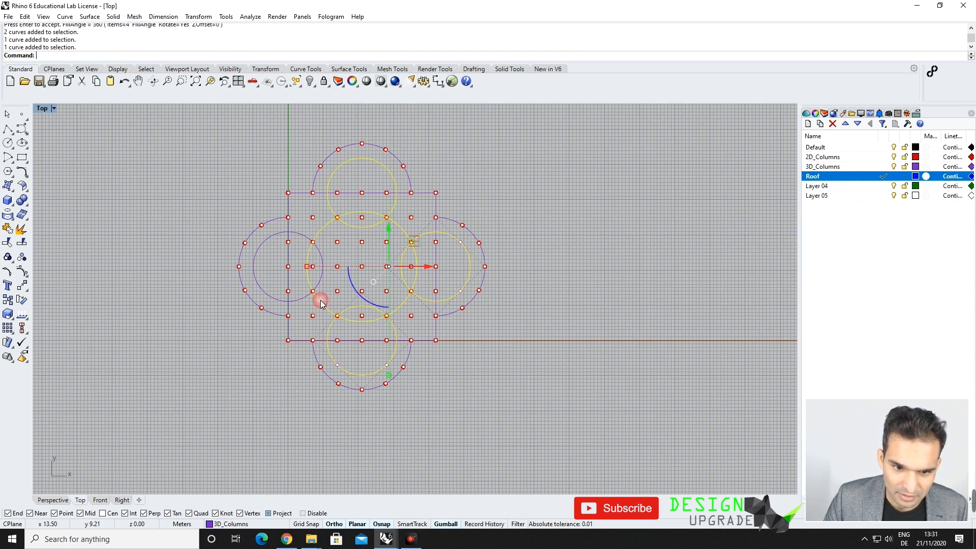
left_click(300, 304, "shift")
right_click(857, 177)
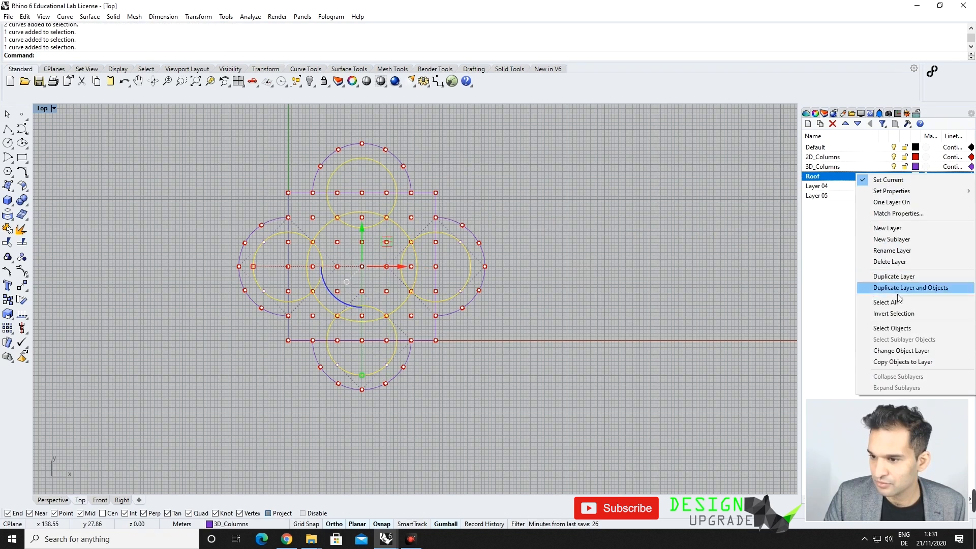
left_click(897, 348)
left_click(883, 166)
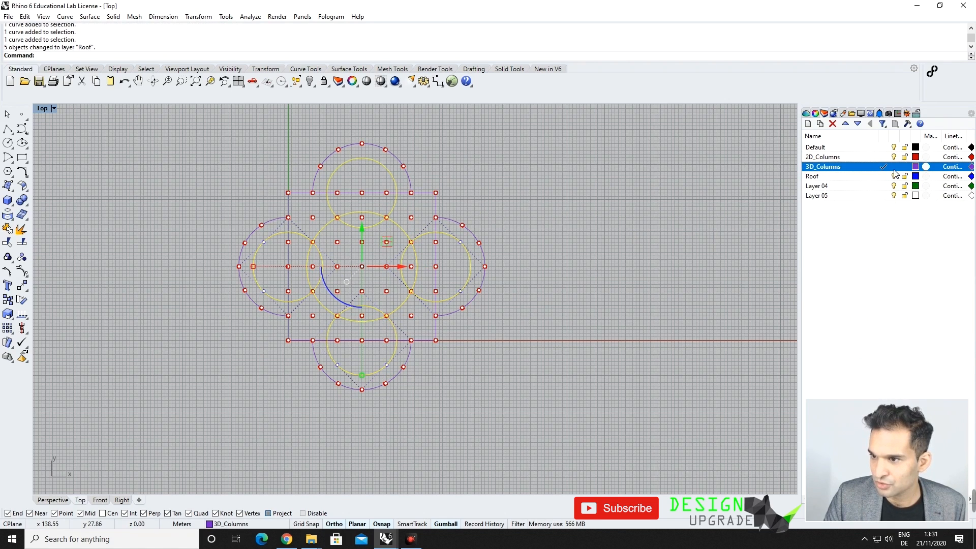
Step: Hide the Roof layer and rename Layer 04 as Floor
left_click(894, 177)
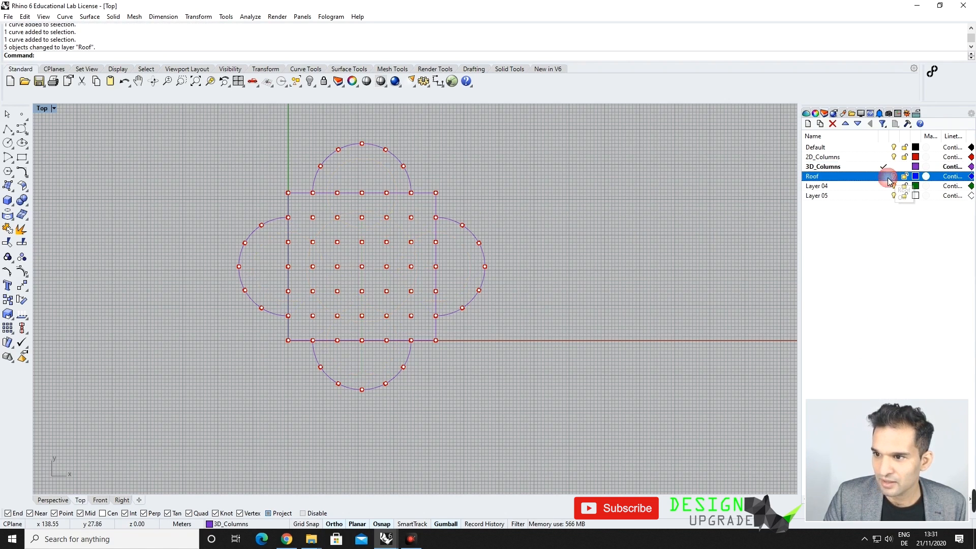
double_click(814, 186)
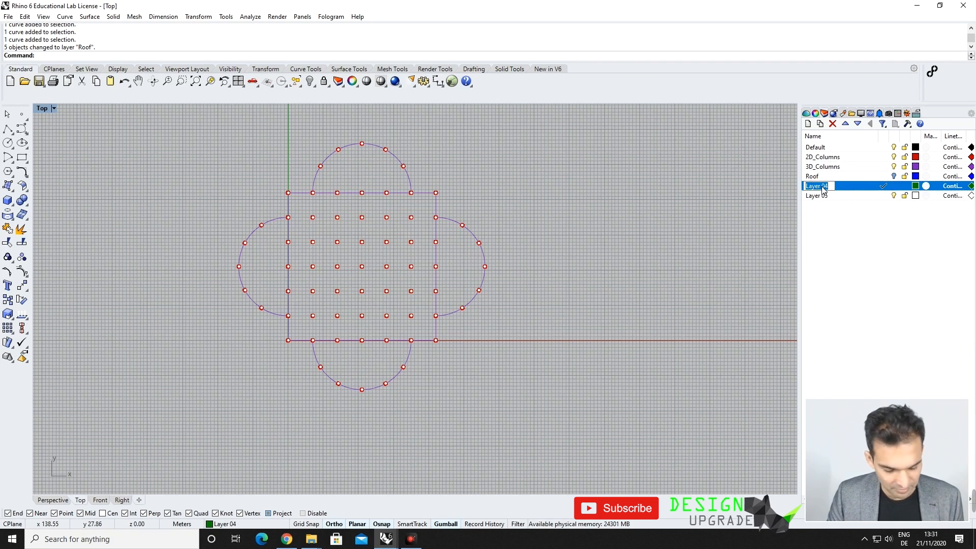
left_click(850, 202)
left_click(852, 187)
Step: Combine the square and the four outer arcs into one closed outline with CurveBoolean, keeping the square region and all four lobes
left_click(407, 182)
left_click(436, 217)
left_click(457, 222, "shift")
left_click(465, 226, "shift")
left_click(409, 355, "shift")
left_click(274, 318, "shift")
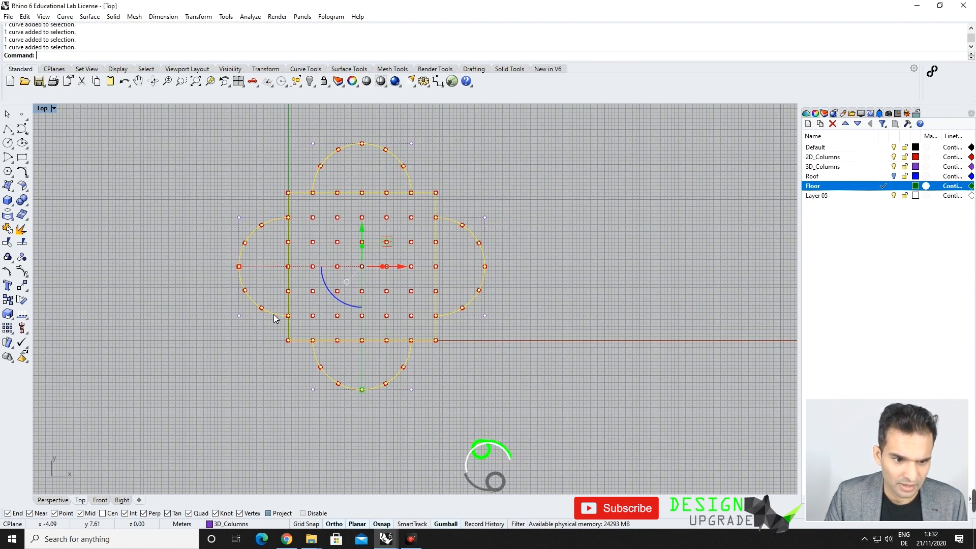
type("Curve")
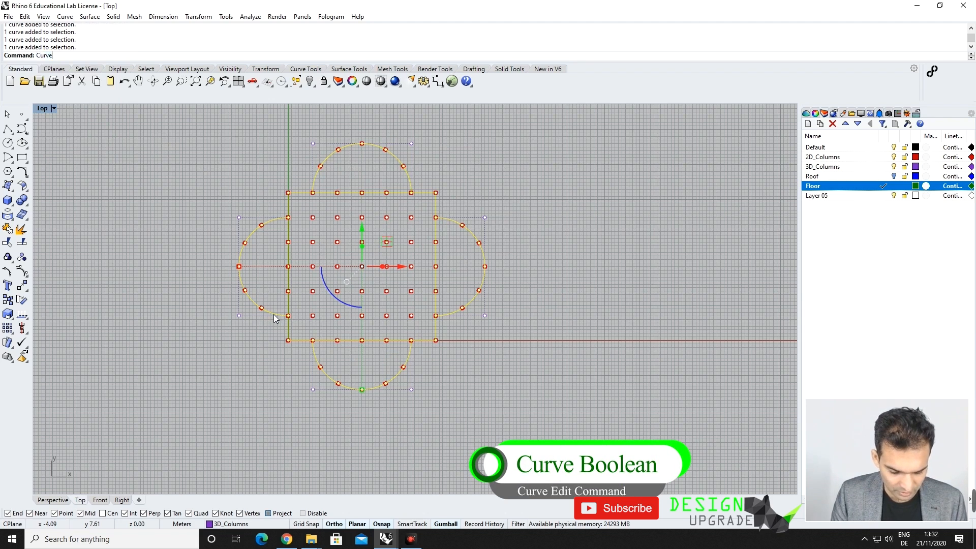
type("B")
key("Return")
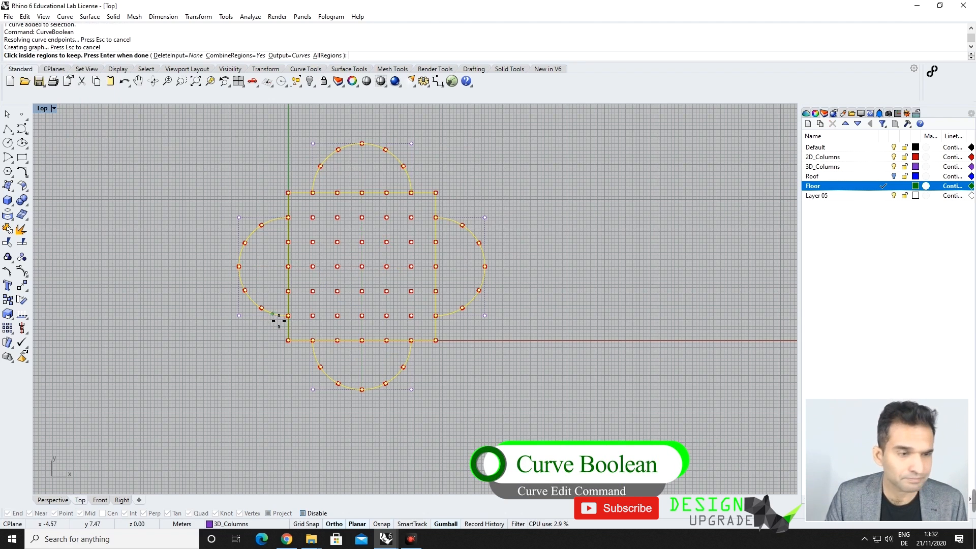
left_click(324, 244)
left_click(349, 185)
left_click(460, 262)
left_click(359, 356)
left_click(281, 289)
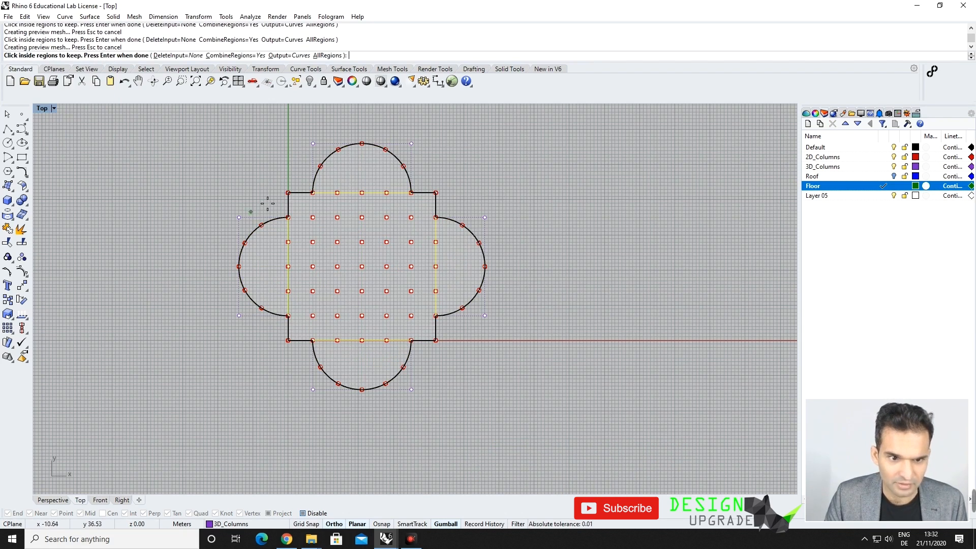
key("Return")
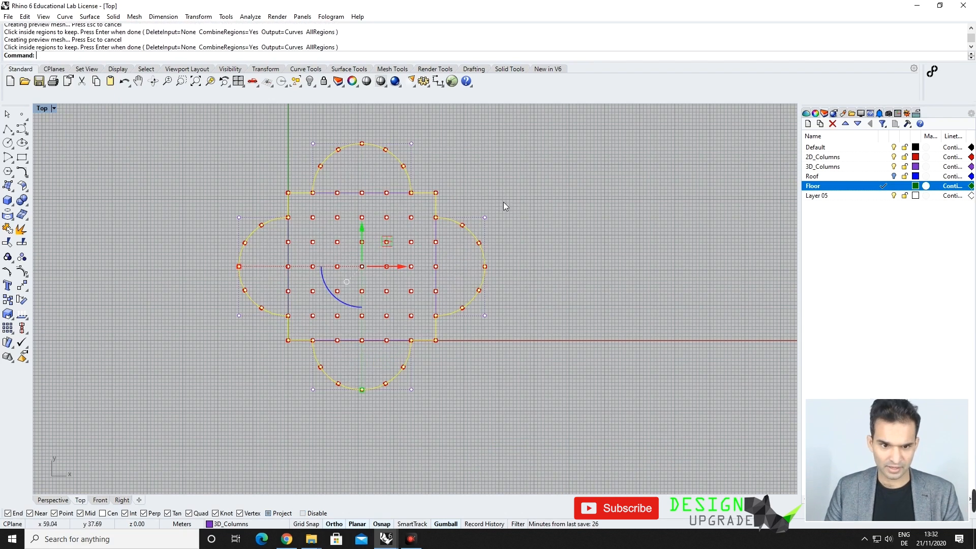
Step: In the perspective view, copy the combined floor outline to the Roof layer
left_click(53, 500)
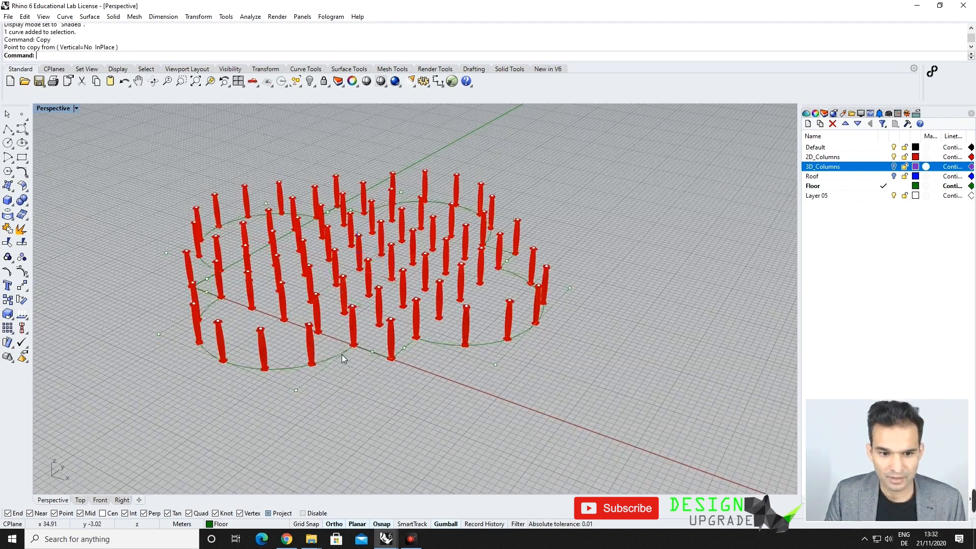
left_click(342, 350)
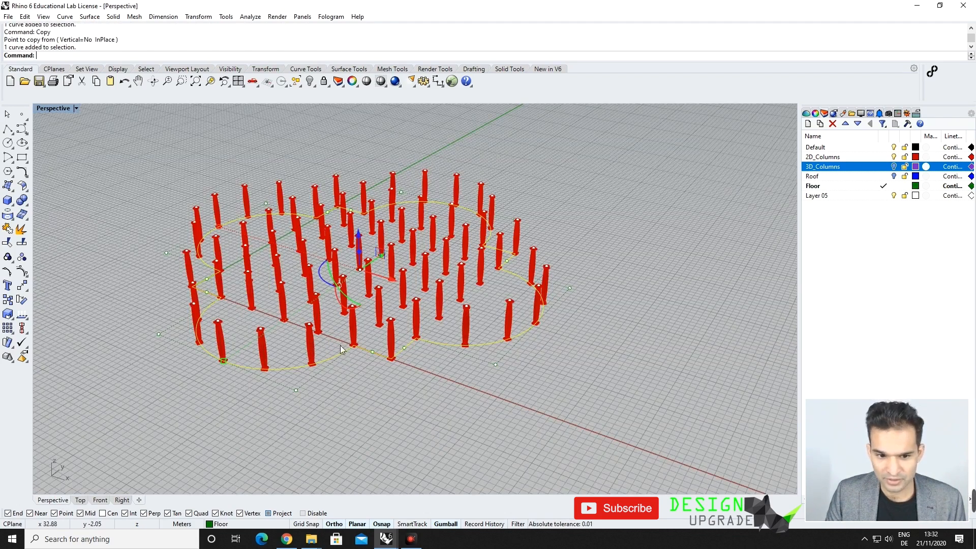
right_click(822, 177)
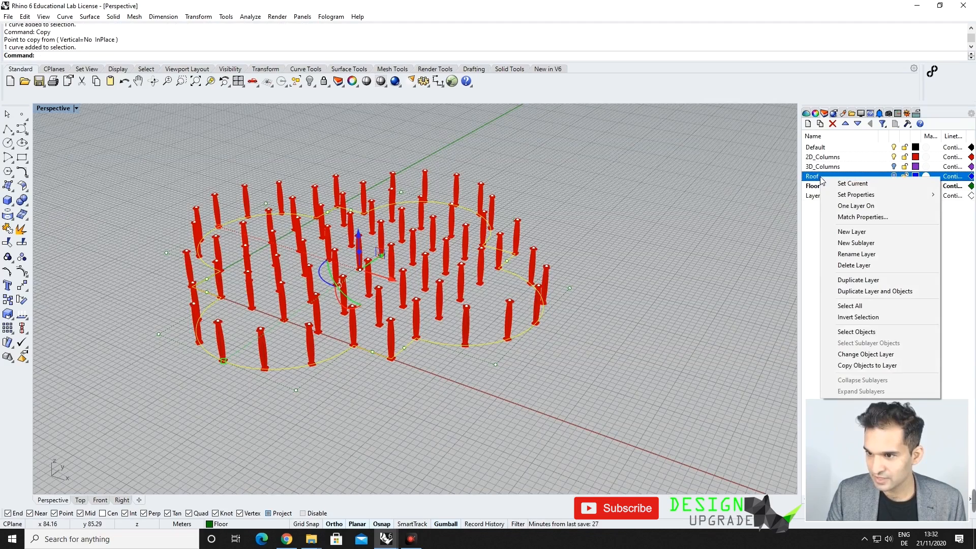
left_click(876, 366)
Step: Offset the floor outline outward by 1 m with sharp corners
right_click_drag(626, 306, 520, 353)
scroll(520, 353, "up", 5)
left_click(475, 344)
scroll(450, 383, "down", 6)
right_click_drag(472, 400, 455, 414)
scroll(421, 239, "up", 8)
right_click_drag(417, 241, 407, 285)
scroll(426, 238, "up", 5)
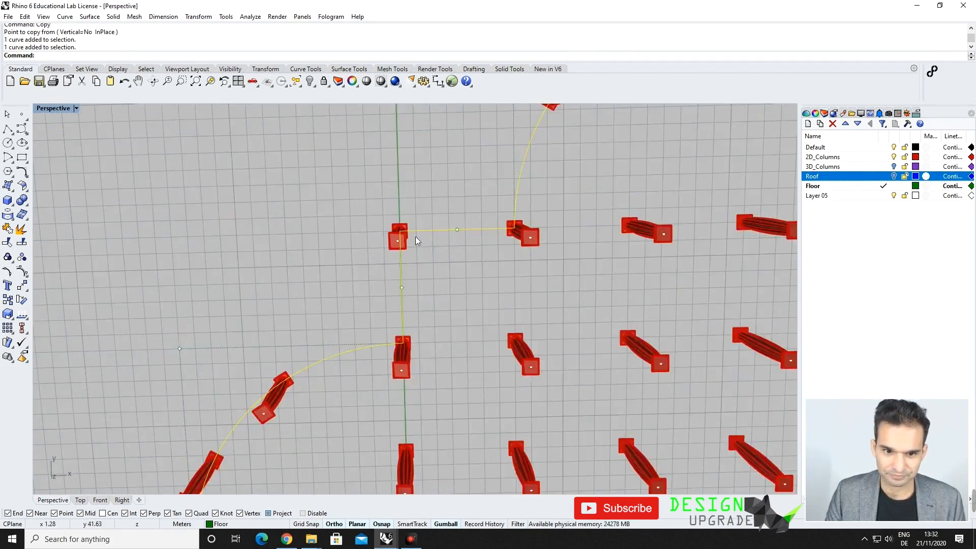
scroll(426, 236, "up", 3)
type("O")
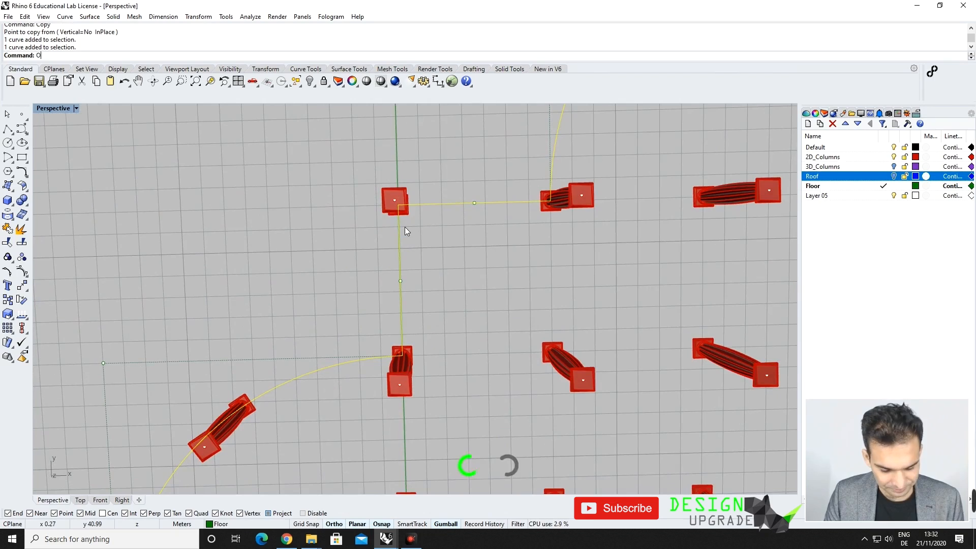
type("ffset")
key("Return")
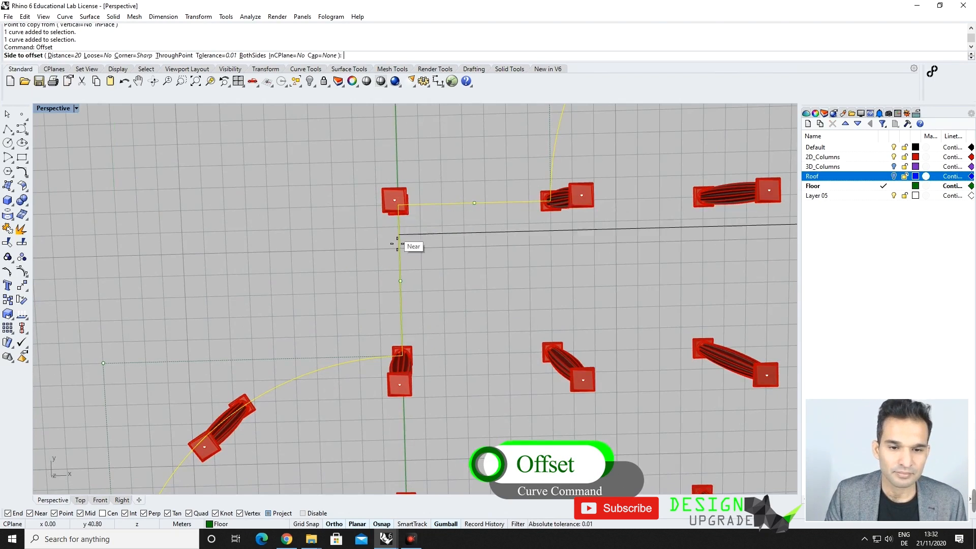
scroll(399, 240, "down", 8)
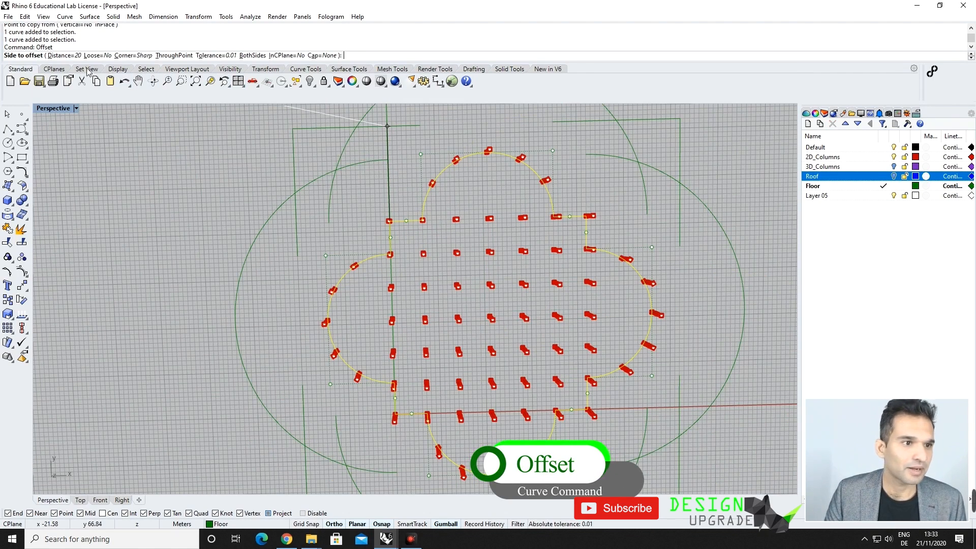
left_click(59, 55)
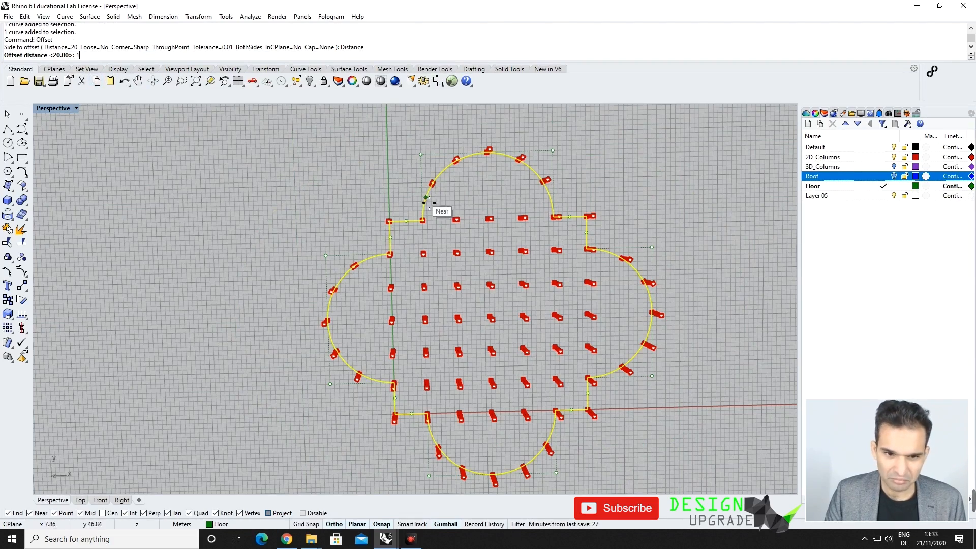
type("1")
key("Return")
scroll(420, 196, "up", 5)
scroll(420, 199, "up", 3)
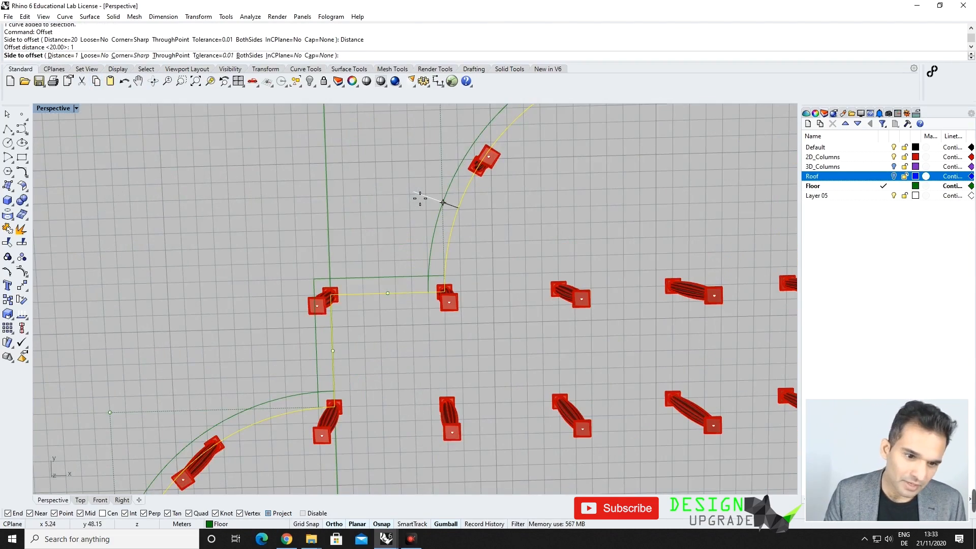
left_click(420, 198)
Step: Delete the original inner floor outline, keeping the offset one
scroll(387, 196, "down", 8)
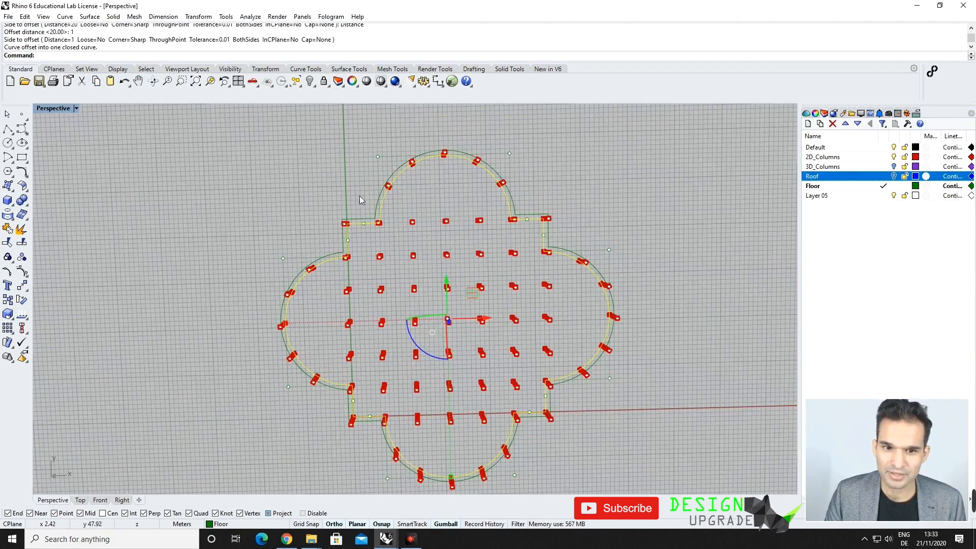
left_click(465, 163)
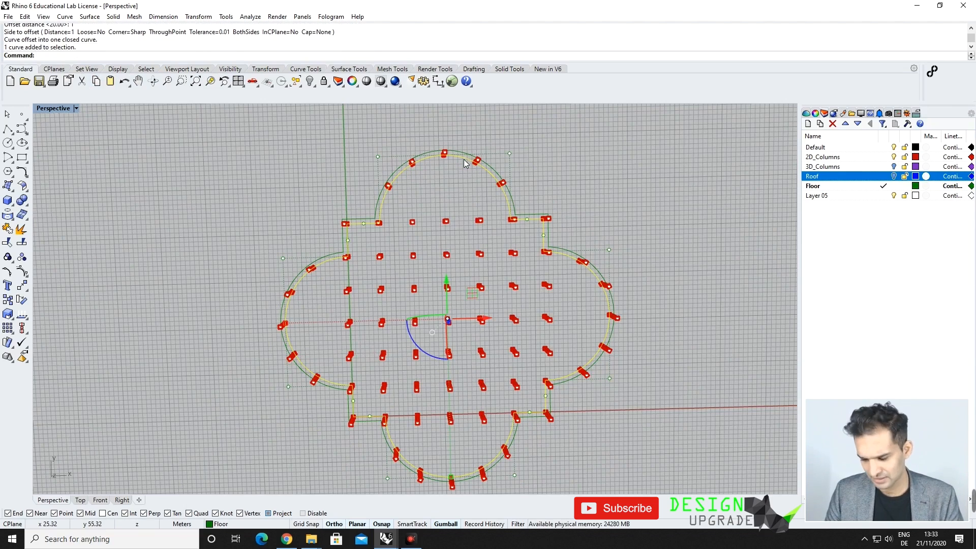
key("Delete")
Step: Use OffsetMultiple to create seven outward offsets of the floor outline at a distance of 0.3 m
scroll(525, 184, "up", 5)
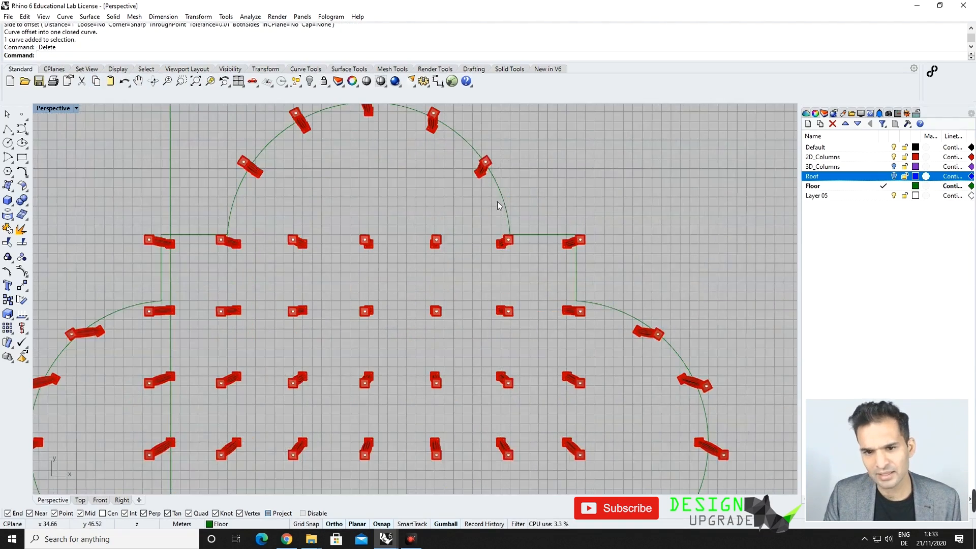
left_click(505, 197)
type("MultiPause")
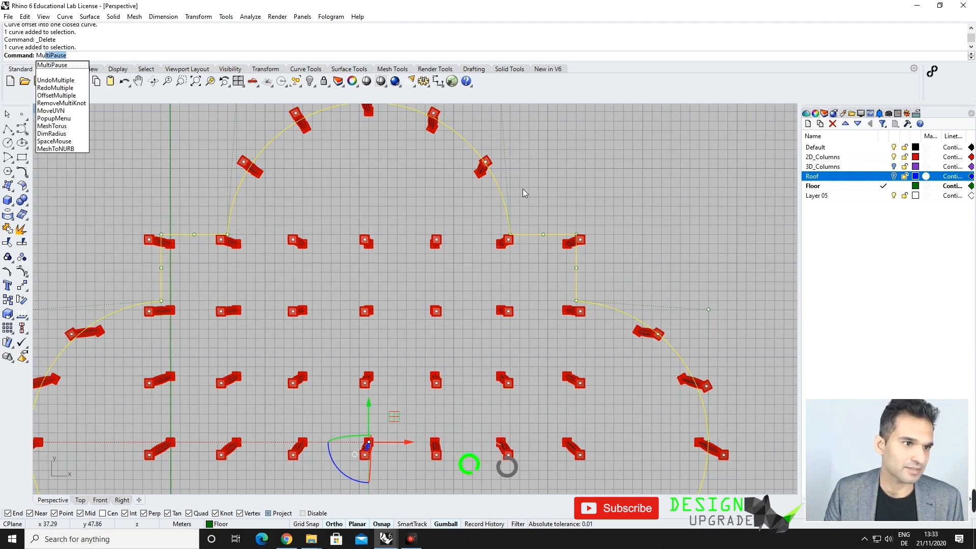
left_click(80, 96)
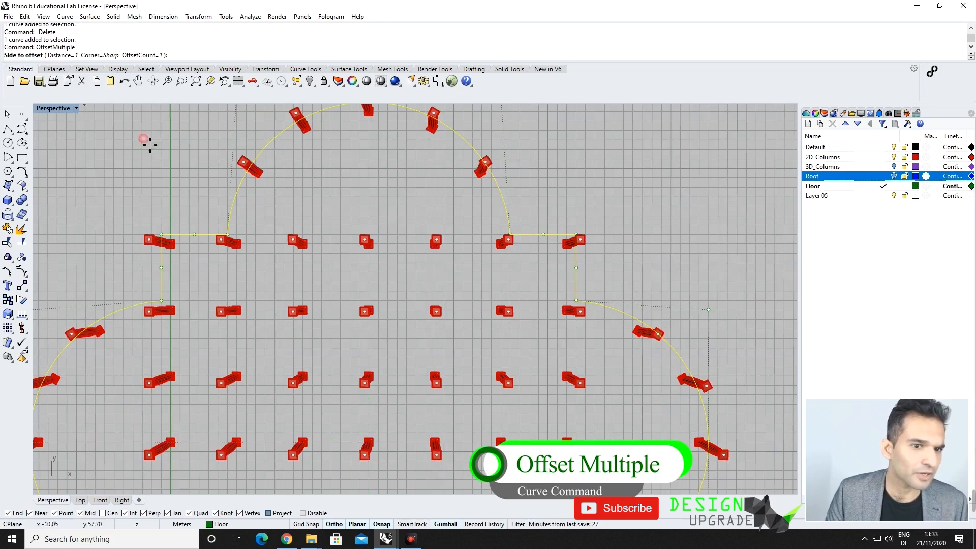
scroll(370, 266, "down", 10)
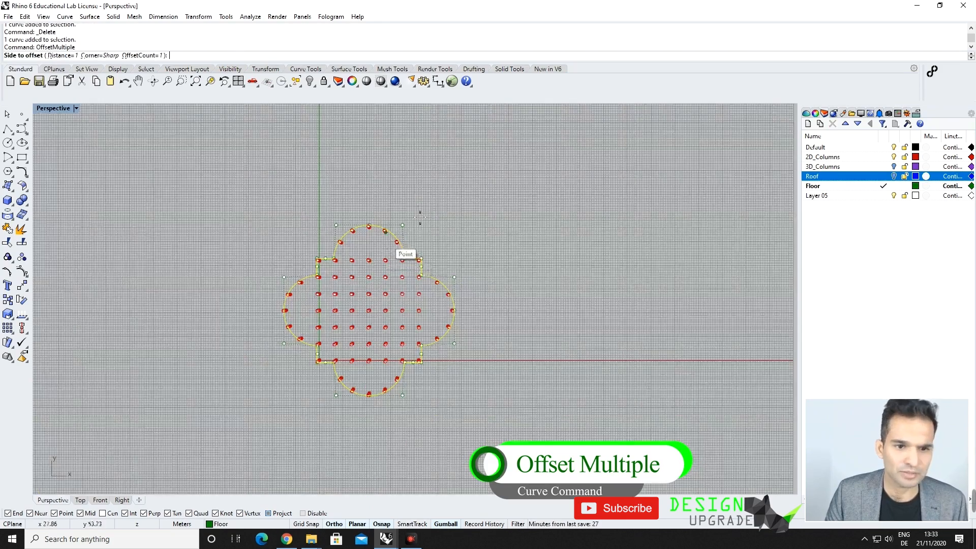
left_click(137, 56)
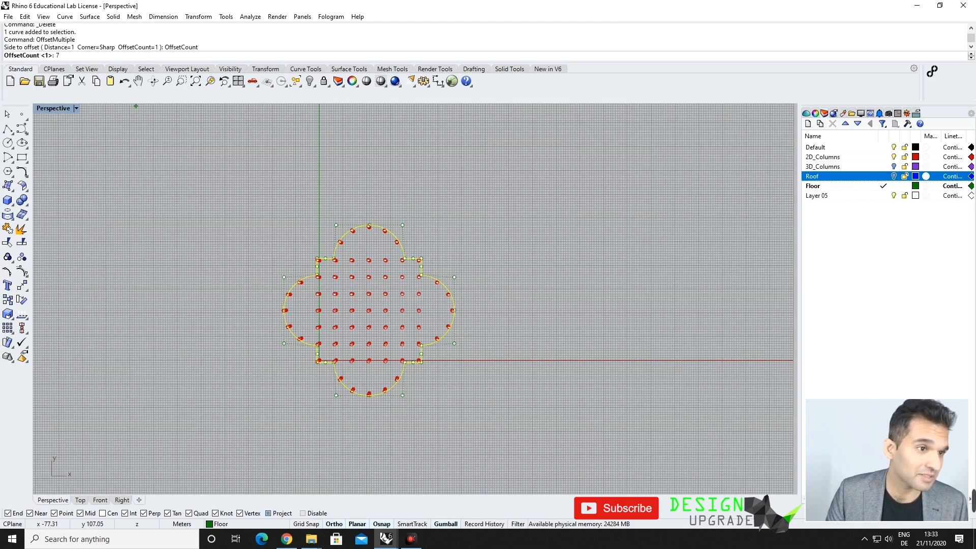
type("7")
key("Return")
left_click(70, 55)
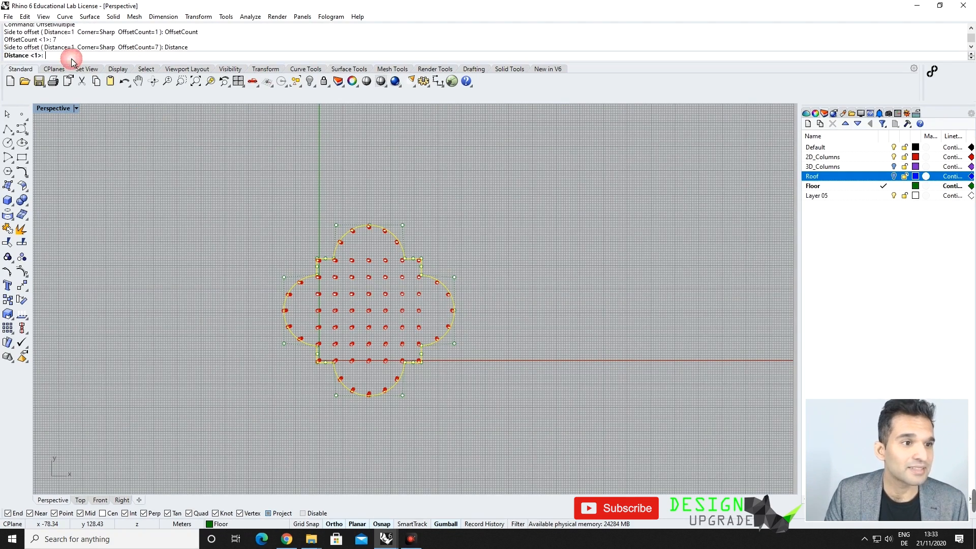
type("0.")
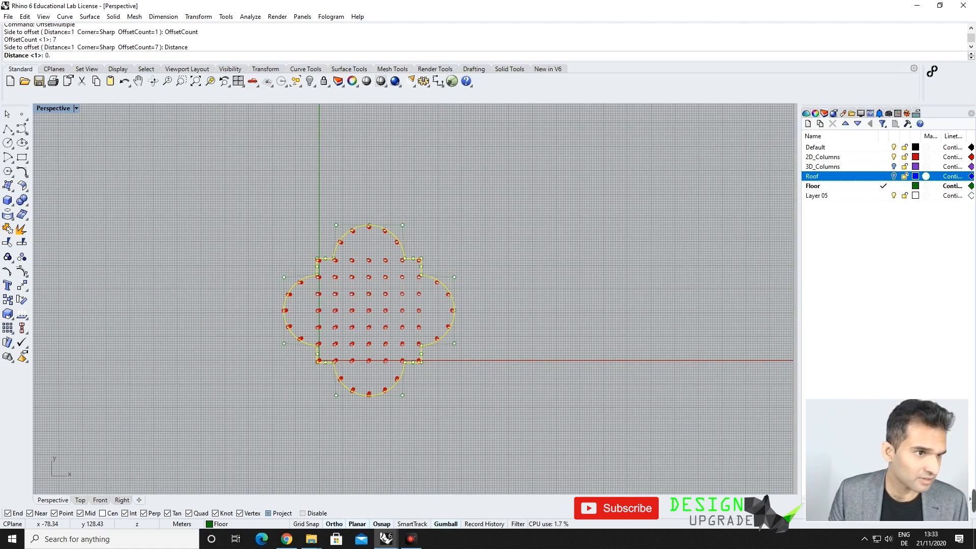
type("3")
key("Return")
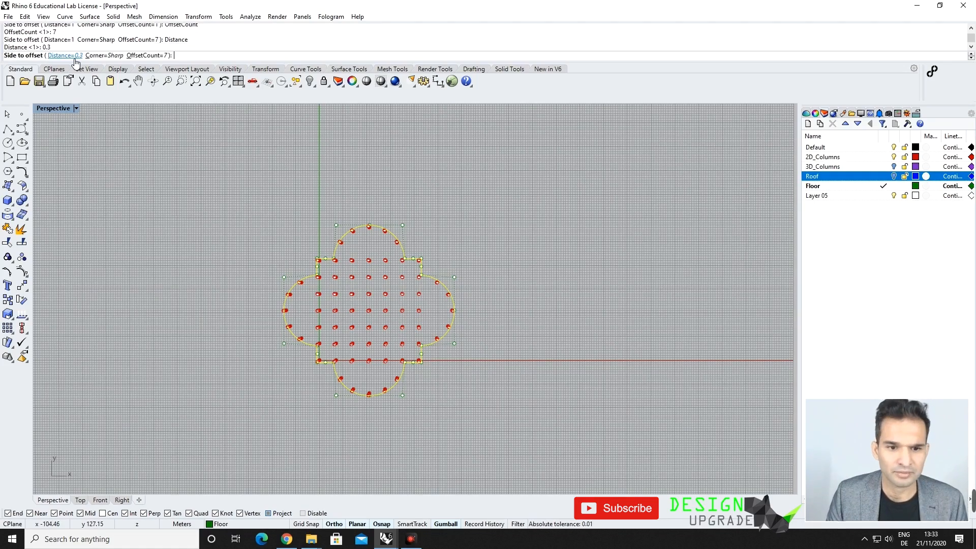
left_click(425, 229)
Step: Select the seven new offset outlines without the original floor outline and move them down by 0.2 m
scroll(337, 261, "up", 5)
right_click_drag(337, 260, 461, 276)
left_click(428, 291)
scroll(433, 265, "up", 5)
scroll(433, 266, "down", 6)
scroll(469, 232, "up", 5)
scroll(467, 230, "up", 3)
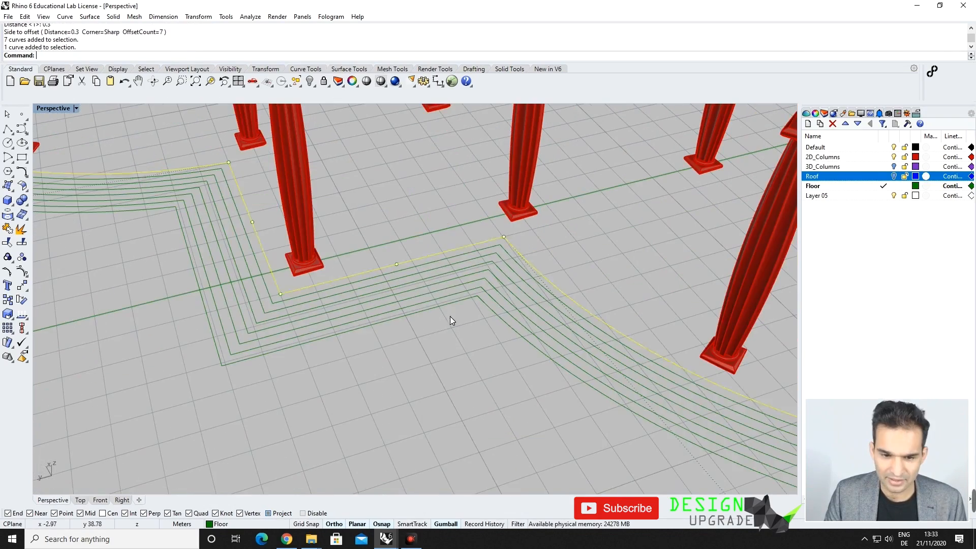
left_click_drag(449, 330, 419, 289)
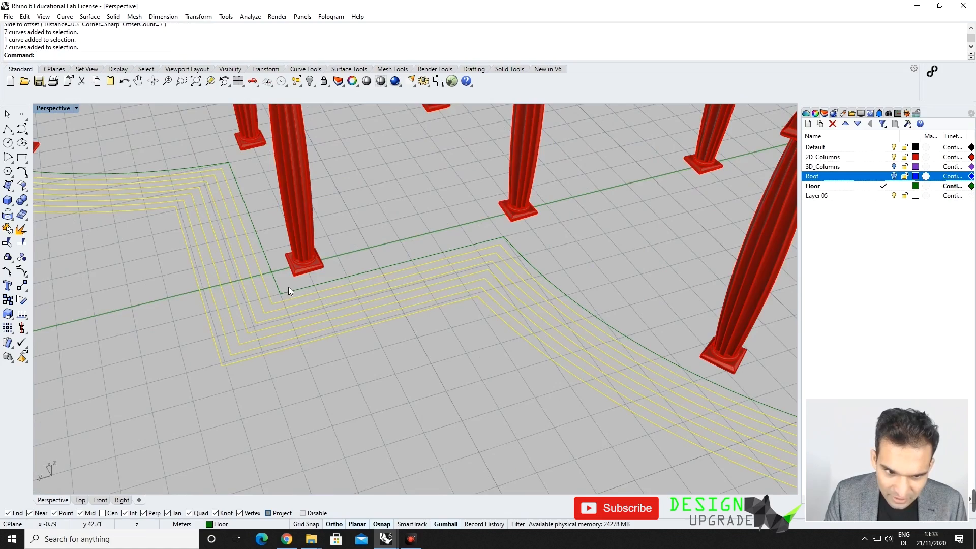
scroll(285, 291, "down", 8)
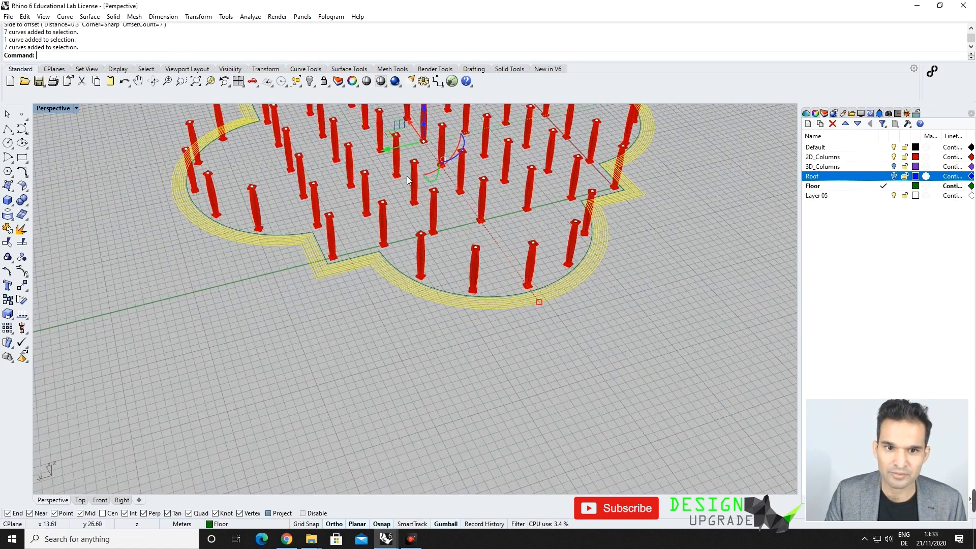
right_click_drag(410, 316, 423, 136)
left_click(419, 118)
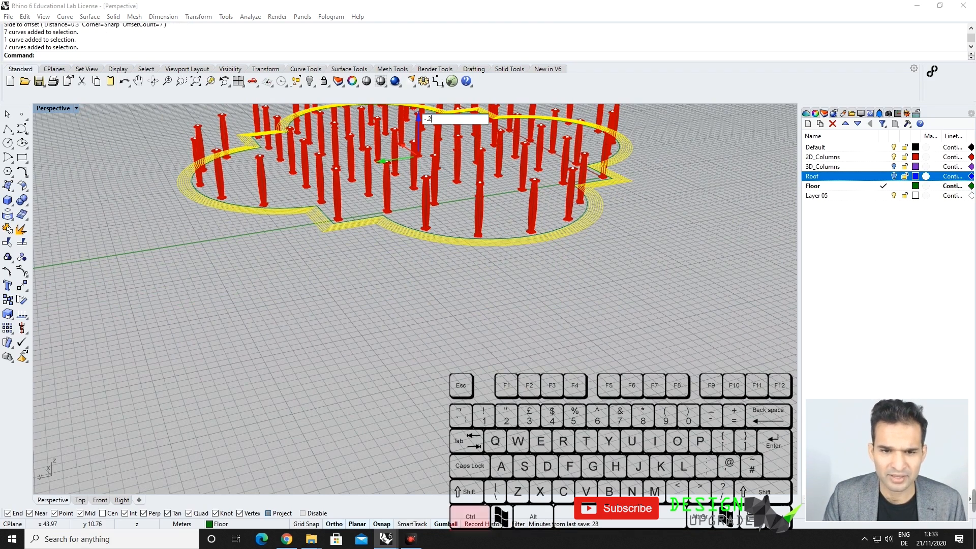
key("Return")
Step: Remove the innermost offset outline from the selection and lower the remaining six by one more step height
scroll(326, 220, "up", 12)
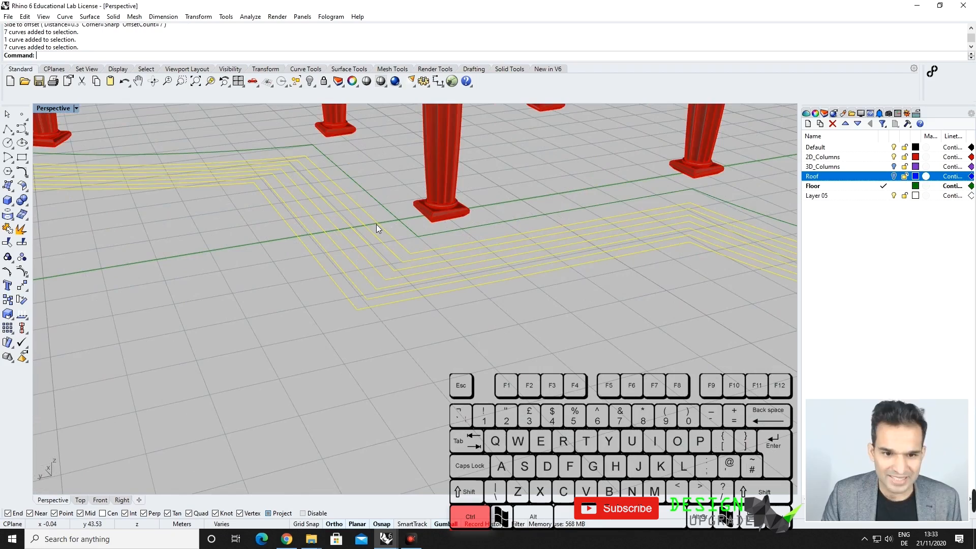
left_click(378, 222, "ctrl")
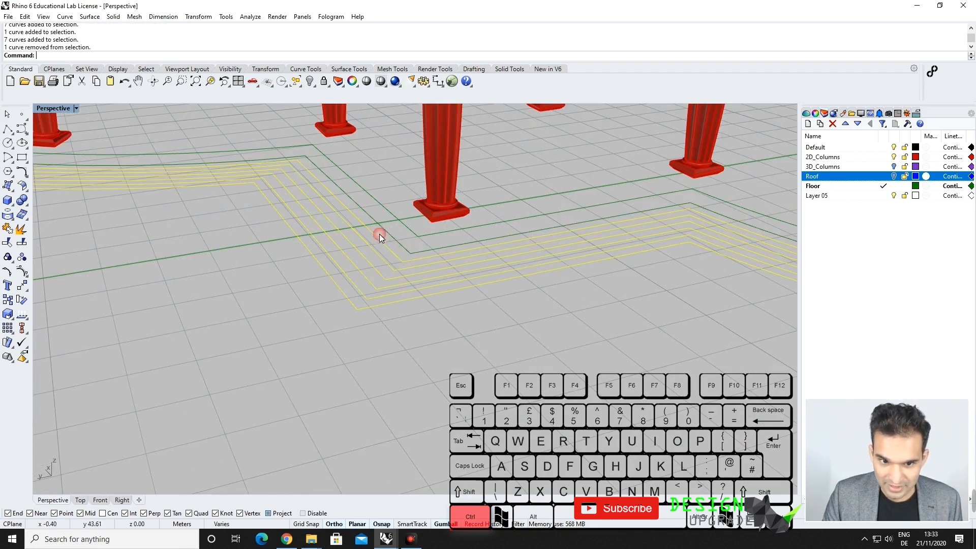
scroll(386, 305, "down", 10)
left_click(463, 181)
key("Return")
Step: Exclude the second offset outline from the selection and lower the outer five by one more step height
scroll(394, 288, "up", 10)
left_click(401, 267, "ctrl")
scroll(478, 198, "down", 10)
left_click(479, 167)
key("Return")
Step: Exclude the third offset outline and continue lowering the outer outlines stepwise, dropping the innermost selected one before each move
scroll(420, 272, "up", 10)
left_click(421, 267, "ctrl")
scroll(417, 277, "down", 10)
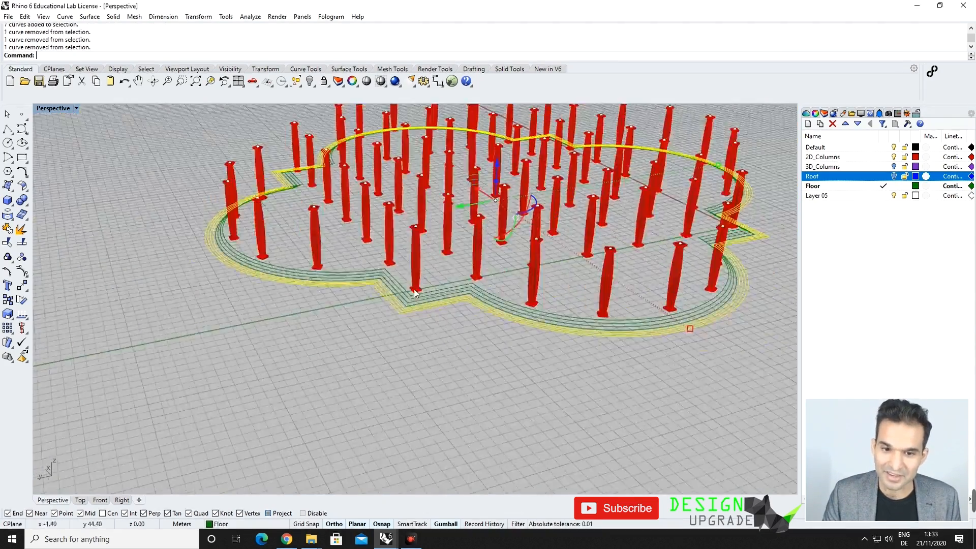
scroll(398, 305, "up", 10)
scroll(397, 302, "down", 10)
scroll(400, 298, "up", 10)
scroll(399, 298, "down", 10)
Step: Try another vertical move of the still selected outer outlines and undo it
left_click(501, 190)
key("Escape")
key("ctrl+z")
Step: Remove the inner outline from the selection and lower only the outermost offset outline by one more step height
scroll(407, 294, "up", 10)
left_click(334, 278, "ctrl")
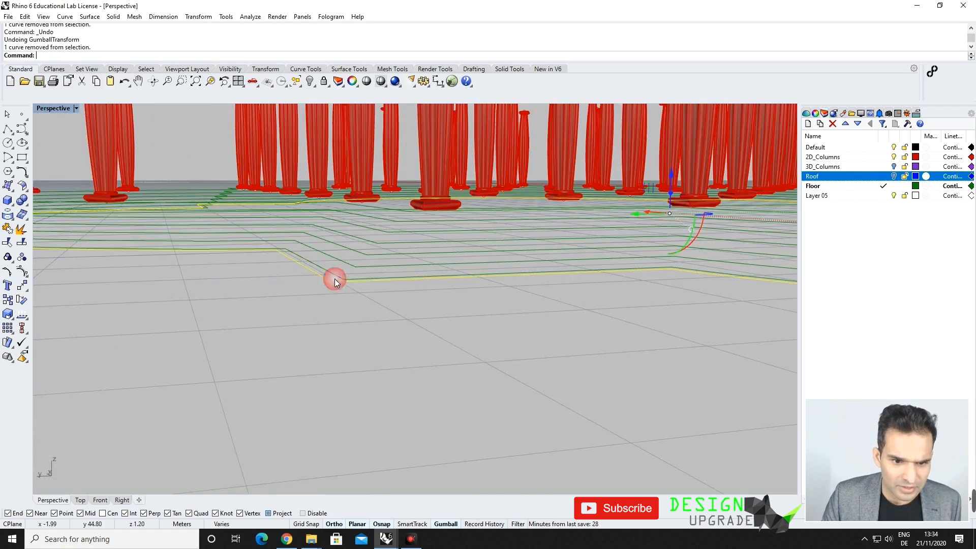
scroll(335, 278, "down", 10)
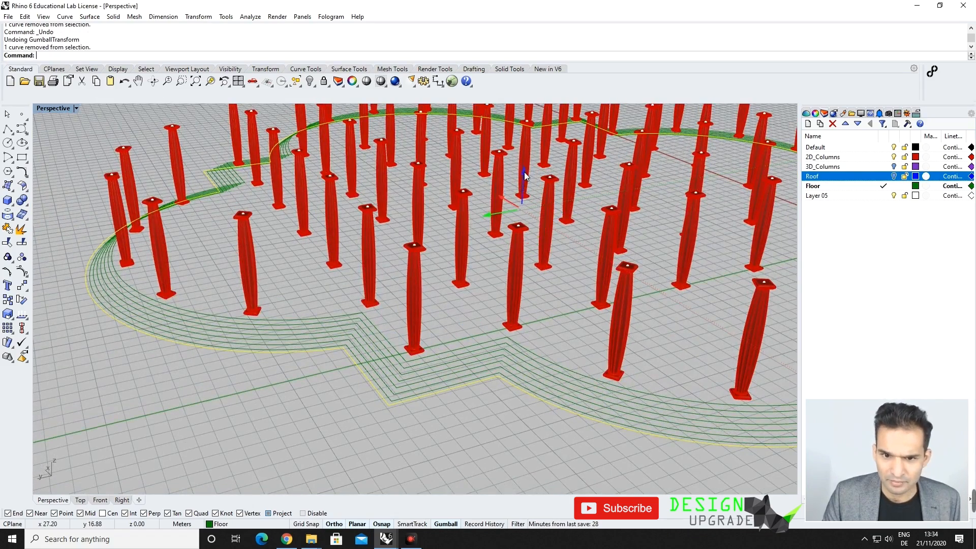
right_click_drag(337, 394, 543, 407)
Step: Select all eight stepped floor outlines and fill them with planar surfaces using PlanarSrf
left_click_drag(505, 366, 502, 364)
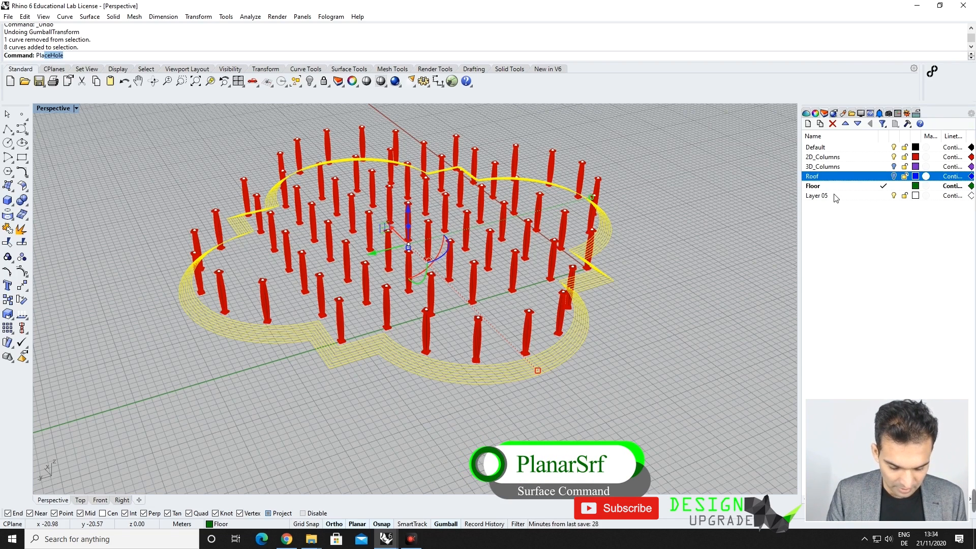
type("Srf")
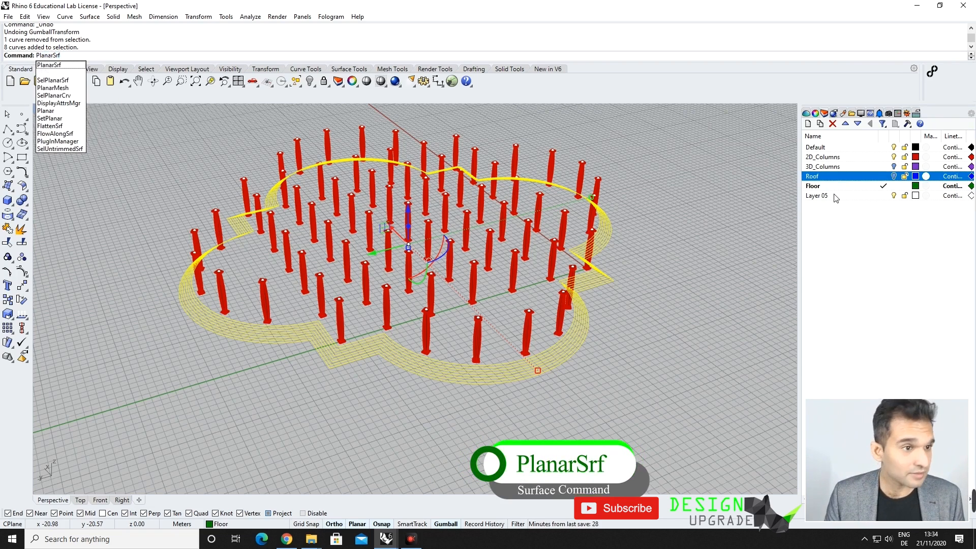
key("Return")
right_click_drag(638, 346, 446, 410)
Step: Select all visible curves with SelCrv and lock them
key("Escape")
type("SelCrv")
key("Return")
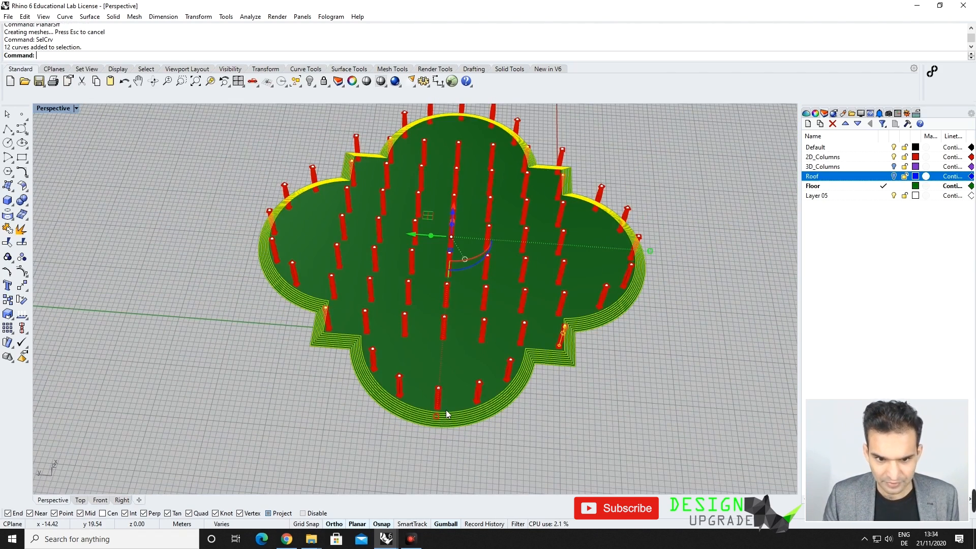
type("Lock")
key("Return")
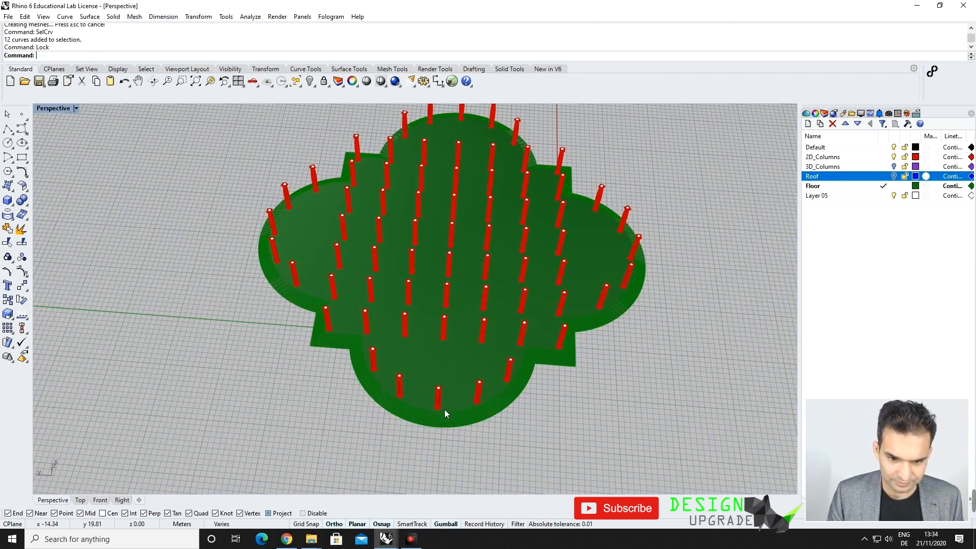
Step: Extrude the eight floor surfaces by -0.2 m with ExtrudeSrf, using Solid=Yes and DeleteInput=Yes
left_click_drag(469, 440, 453, 428)
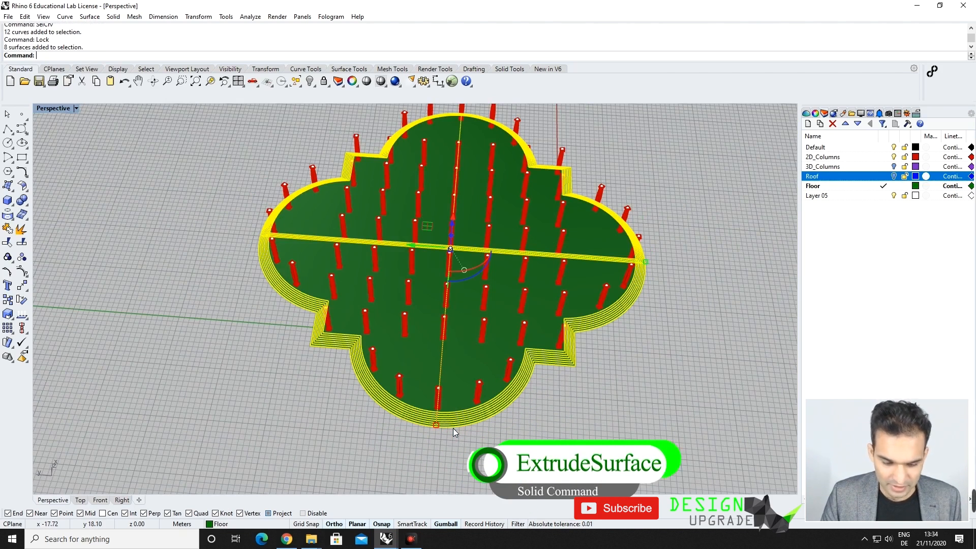
type("ExtrudeCrv")
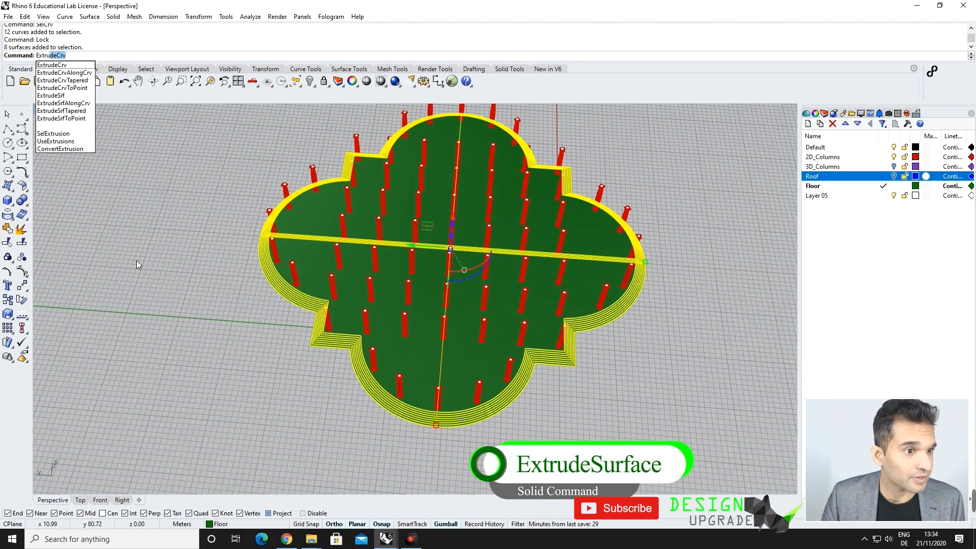
left_click(61, 98)
right_click_drag(340, 422, 343, 349)
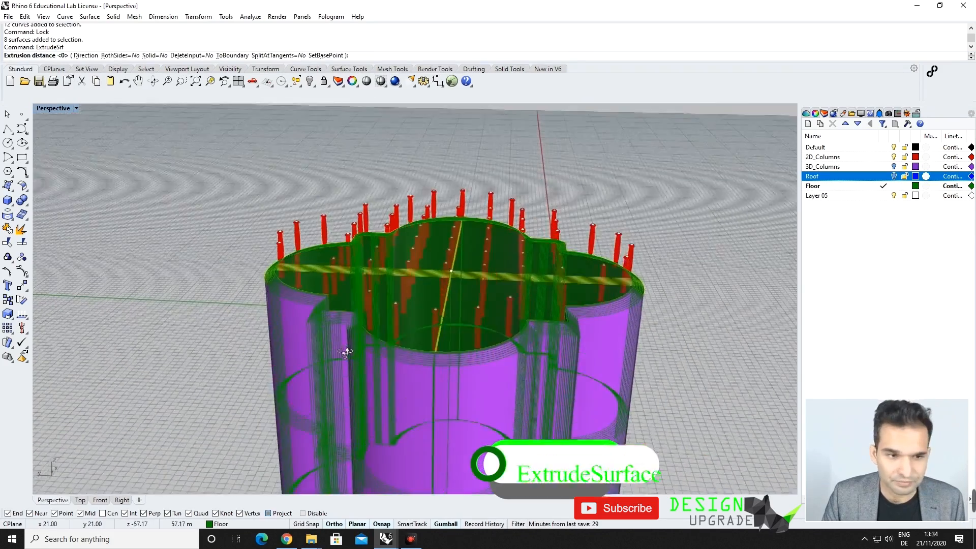
left_click(152, 55)
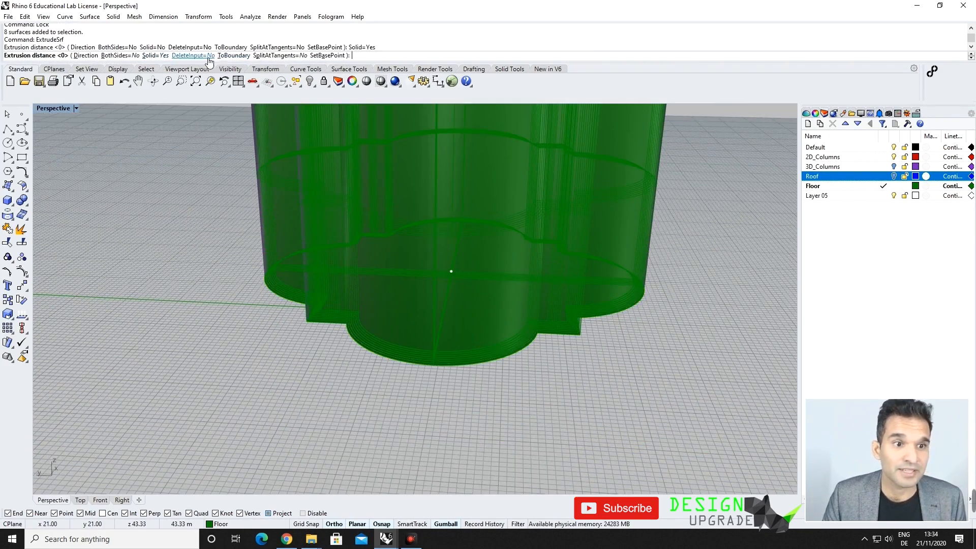
left_click(193, 55)
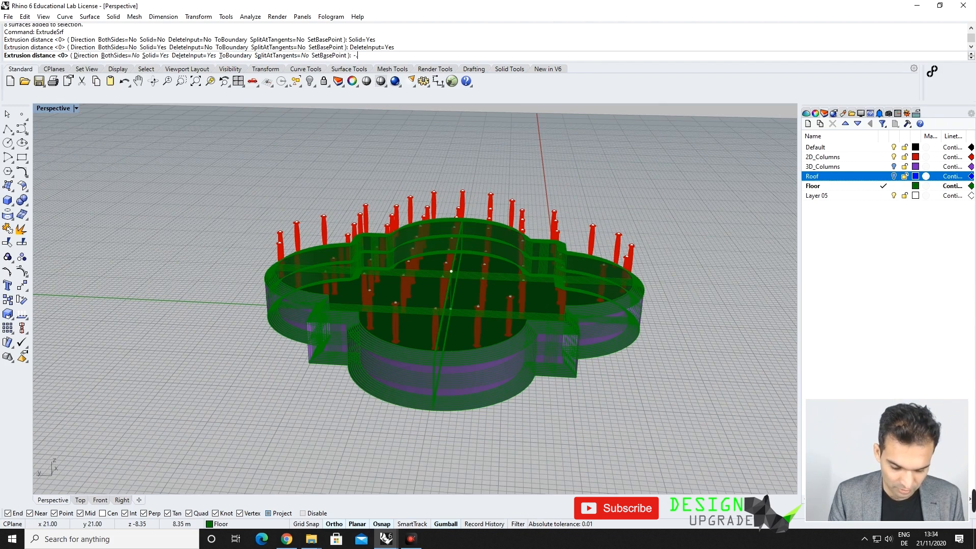
type("-0.2")
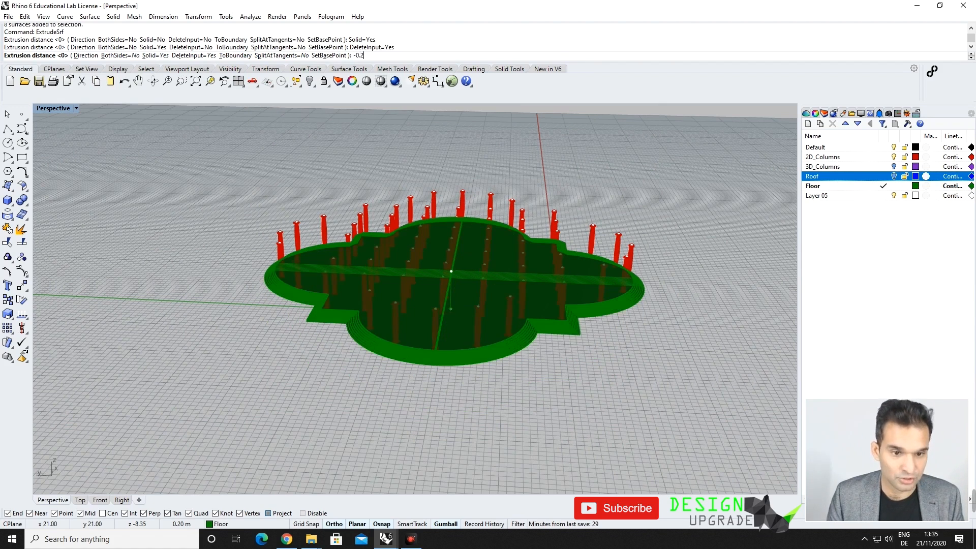
key("Return")
scroll(288, 312, "up", 6)
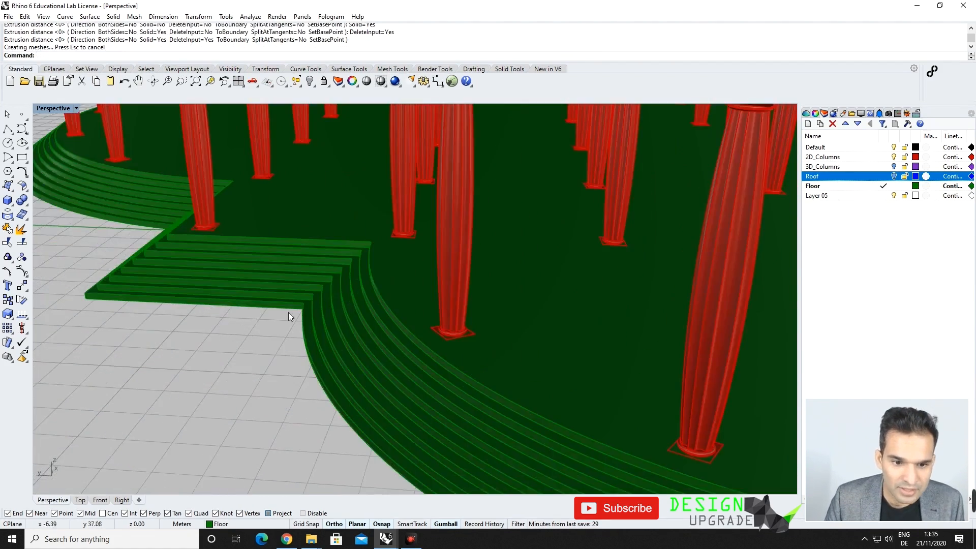
Step: Set the perspective view to Rendered display and examine the stepped floor and columns from several angles
left_click(79, 109)
left_click(77, 148)
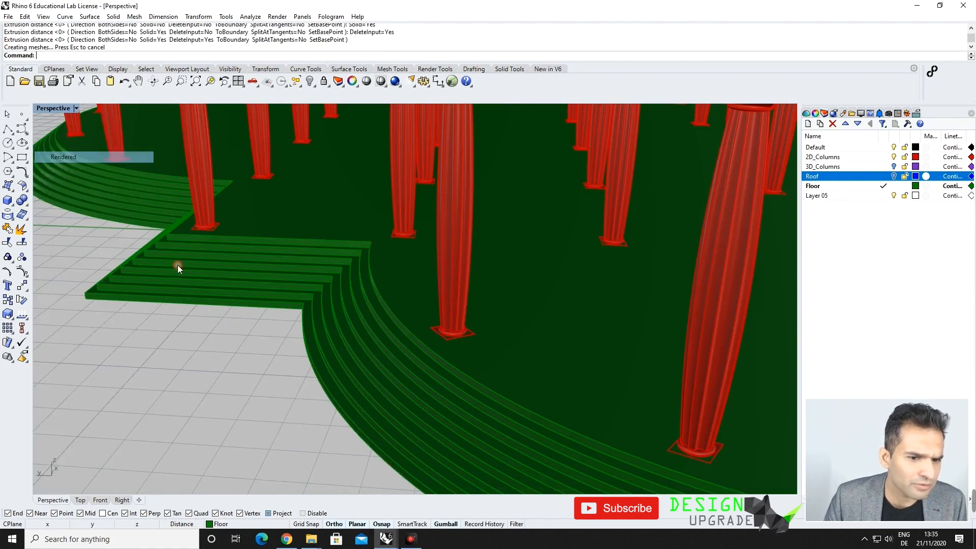
scroll(209, 282, "down", 5)
scroll(407, 296, "down", 4)
right_click_drag(253, 270, 356, 294)
scroll(355, 294, "down", 4)
scroll(444, 273, "up", 3)
right_click_drag(443, 273, 356, 285)
scroll(406, 303, "up", 3)
scroll(404, 305, "down", 4)
right_click_drag(396, 325, 561, 278)
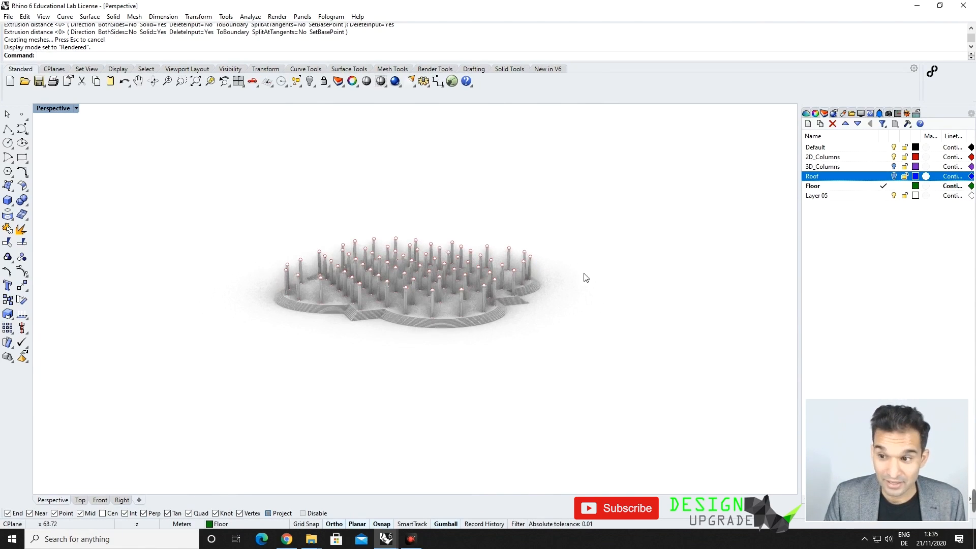
Step: Make Roof the current layer and return the perspective view to Shaded display
double_click(836, 177)
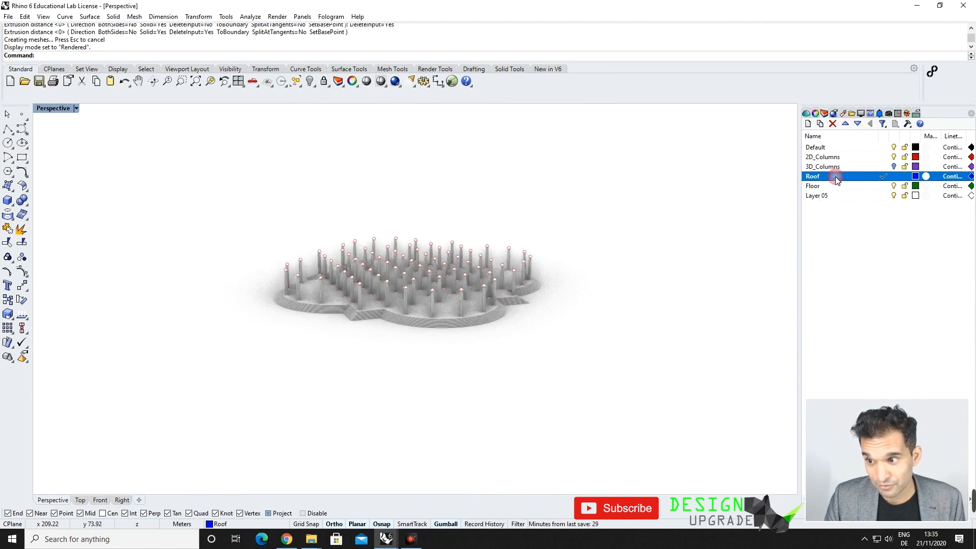
left_click(76, 108)
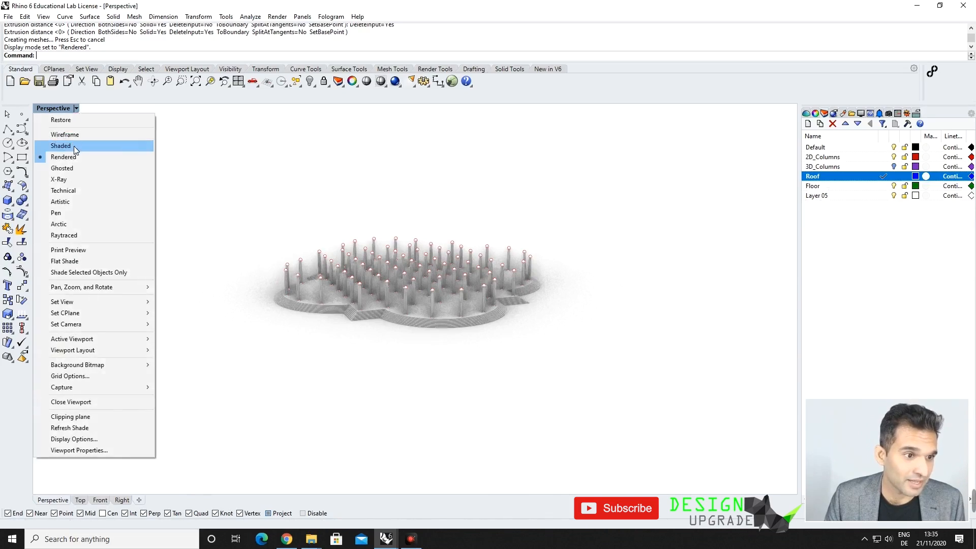
left_click(74, 145)
scroll(459, 350, "up", 5)
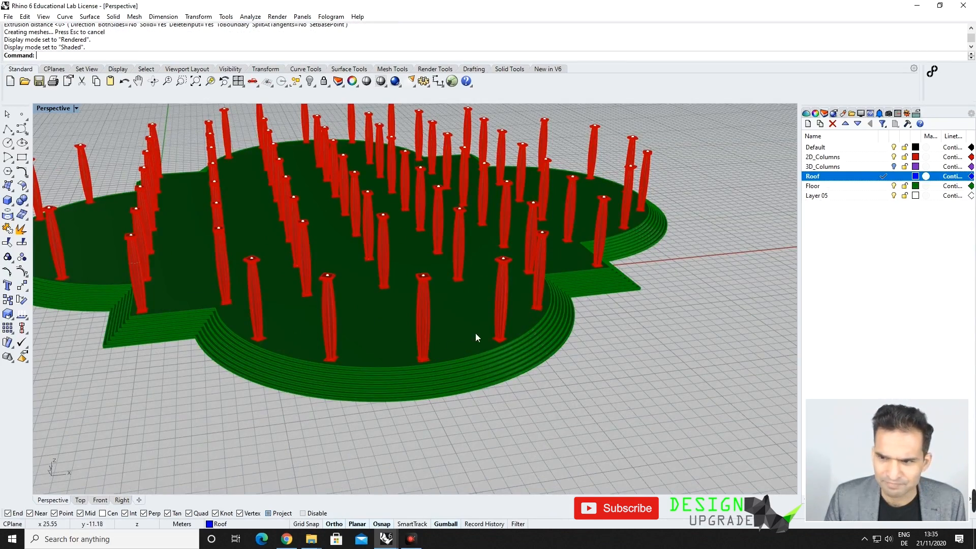
Step: Select all curves on the Roof layer and, with Project snapping off, move them vertically from floor level up to the column tops
right_click(815, 177)
left_click(862, 335)
scroll(516, 350, "down", 3)
right_click_drag(518, 349, 526, 324)
type("M")
key("Return")
type("v")
key("Return")
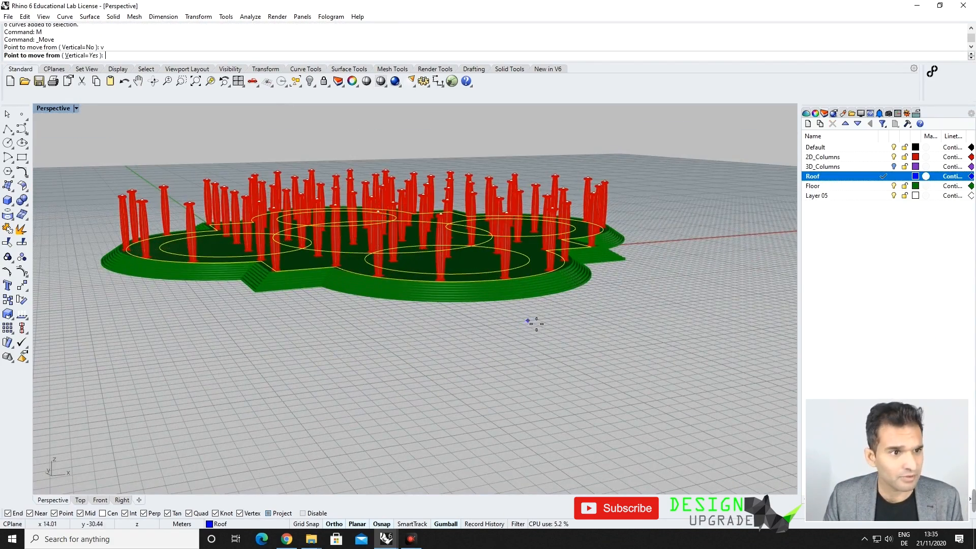
scroll(554, 285, "up", 8)
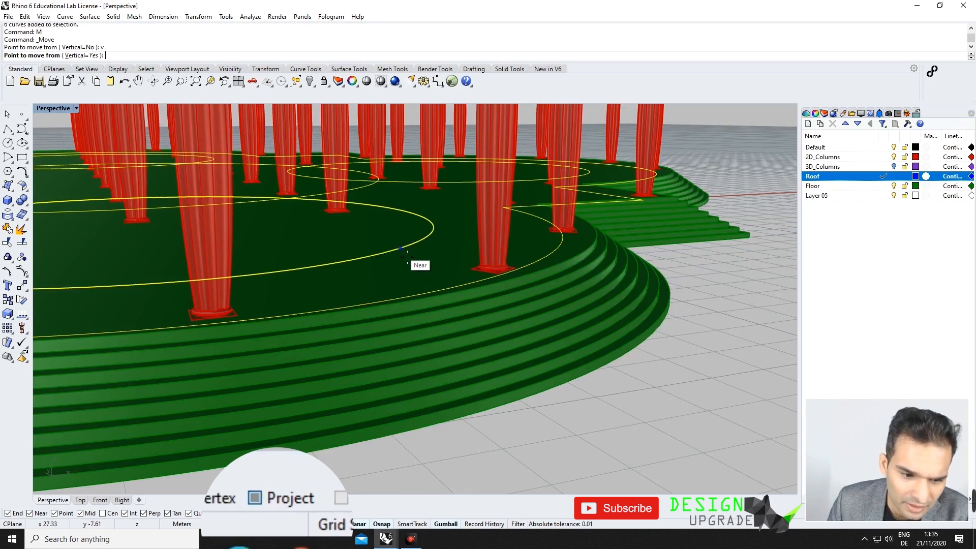
left_click(268, 513)
left_click(342, 283)
scroll(472, 189, "down", 6)
scroll(472, 188, "up", 6)
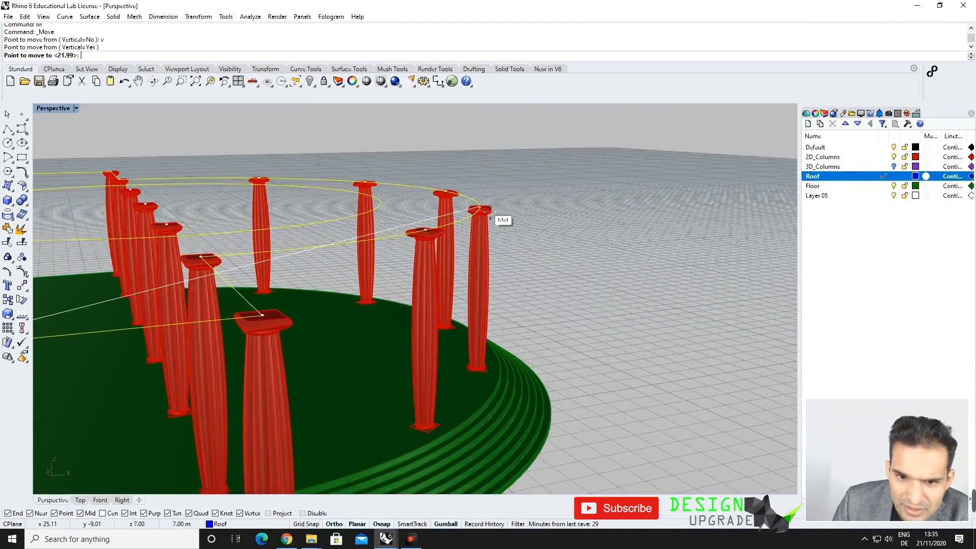
left_click(488, 212)
Step: Offset the four-lobed roof outline outward by 1 m
scroll(556, 221, "down", 5)
right_click_drag(550, 234, 508, 285)
scroll(490, 301, "down", 6)
scroll(490, 300, "up", 4)
right_click_drag(428, 372, 511, 339)
scroll(511, 340, "up", 8)
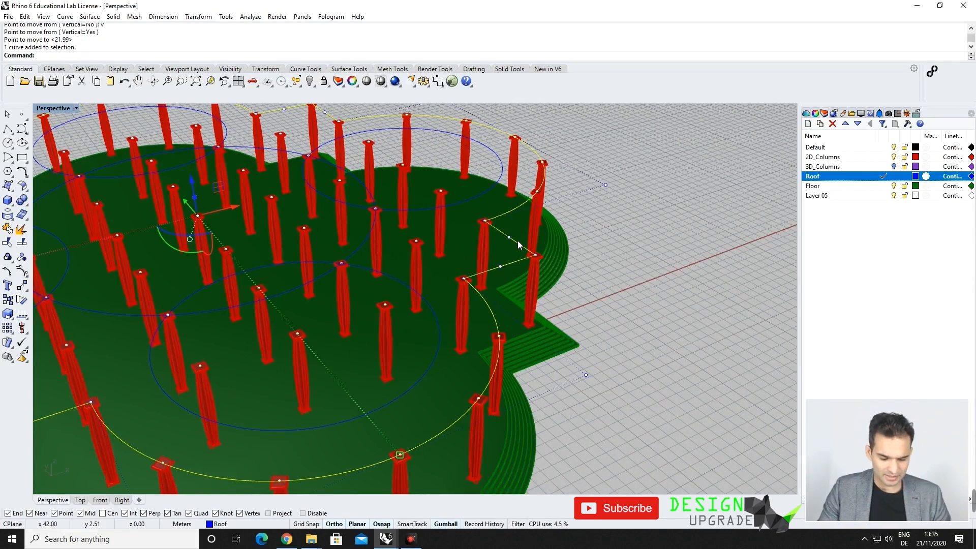
key("Return")
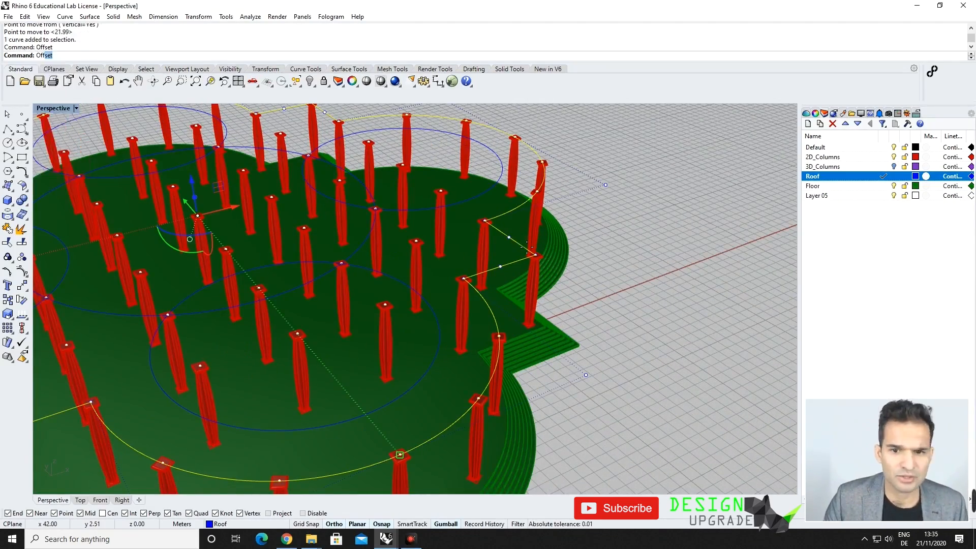
left_click(566, 239)
key("Escape")
right_click_drag(524, 244, 470, 417)
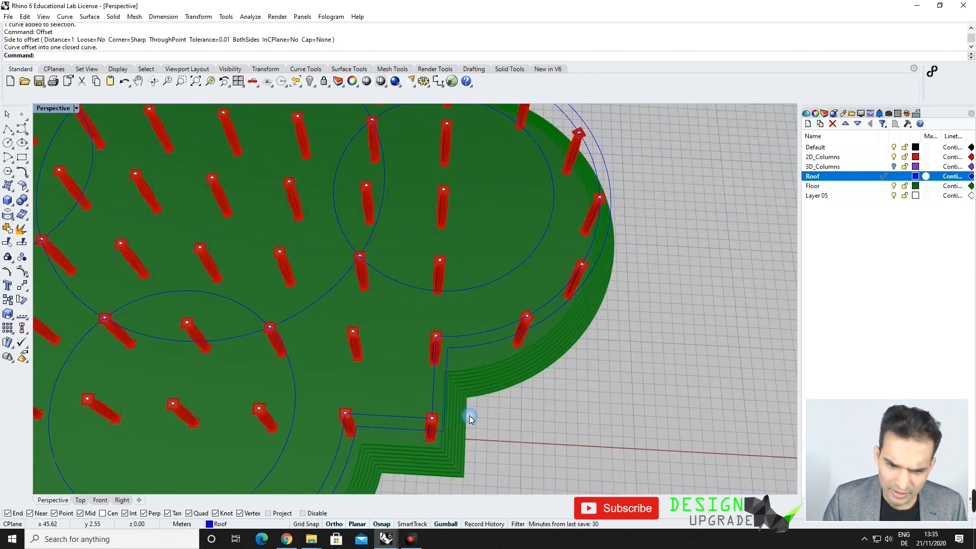
scroll(428, 453, "up", 5)
scroll(466, 385, "down", 8)
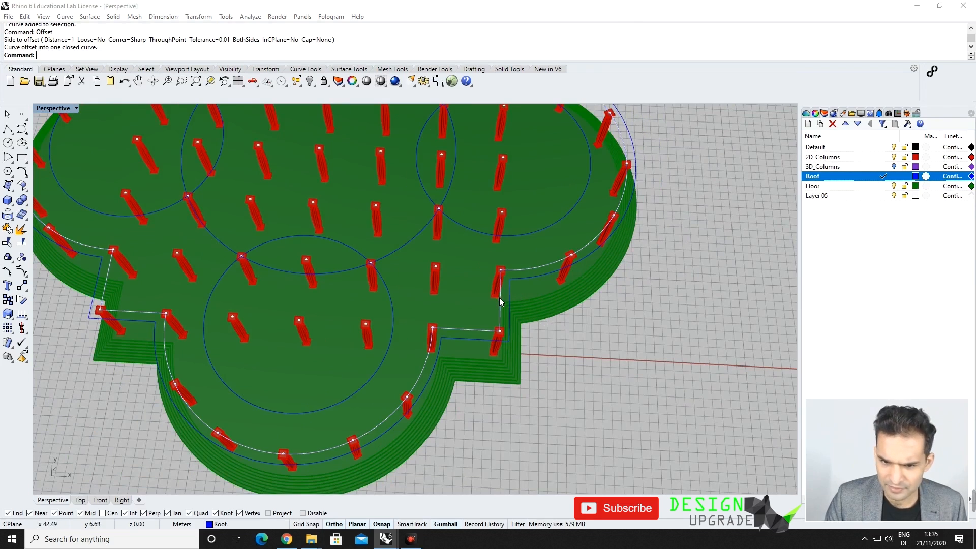
Step: Hide the original inner roof outline and turn off the Floor layer
left_click(500, 300)
key("Return")
key("ctrl+h")
scroll(499, 298, "down", 5)
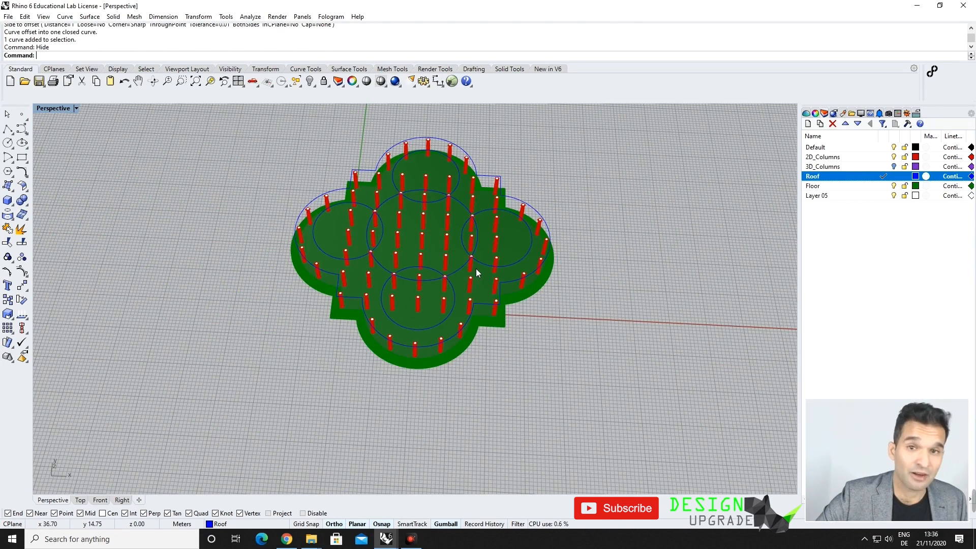
left_click(895, 186)
Step: Turn off the 2D_Columns layer to view the roof curves alone, and turn the layer on again
left_click(894, 157)
right_click_drag(534, 295, 533, 261)
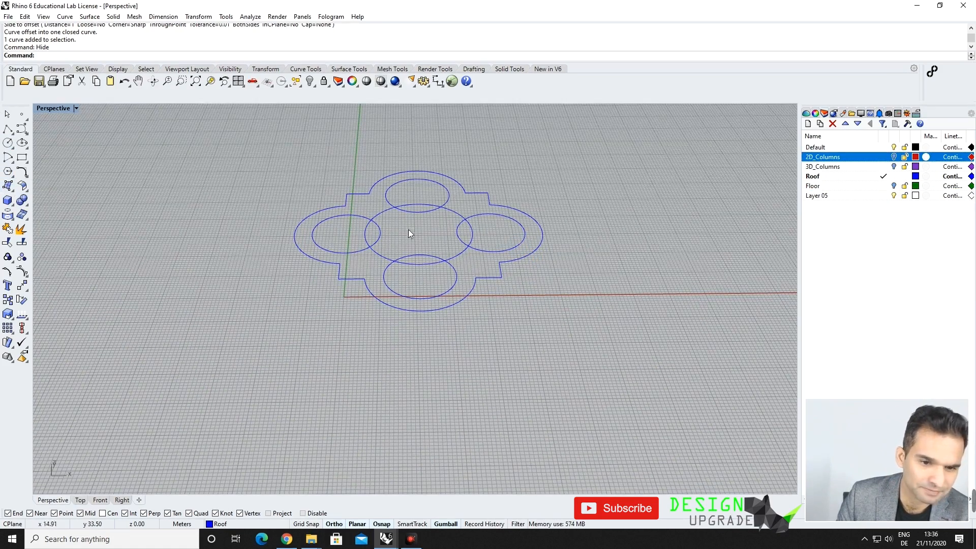
scroll(417, 232, "up", 5)
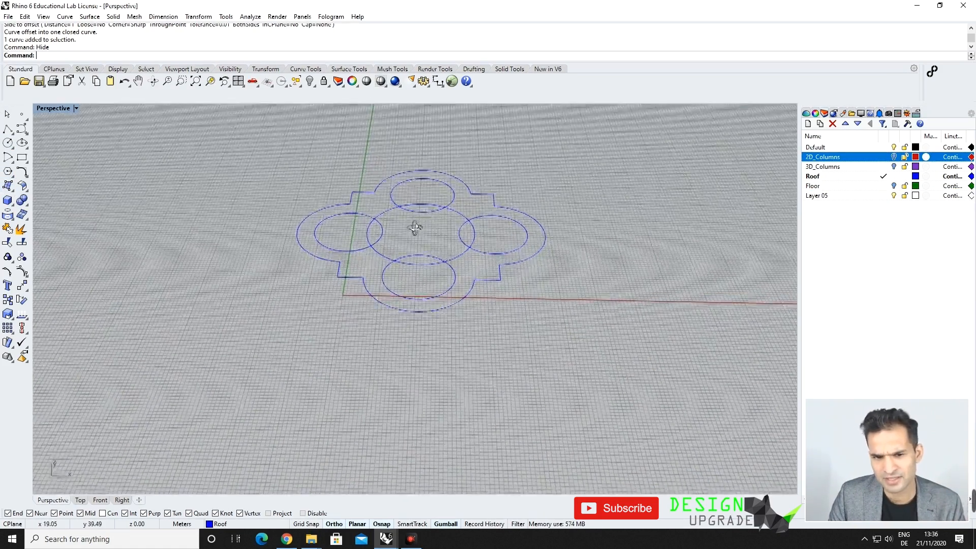
left_click(894, 157)
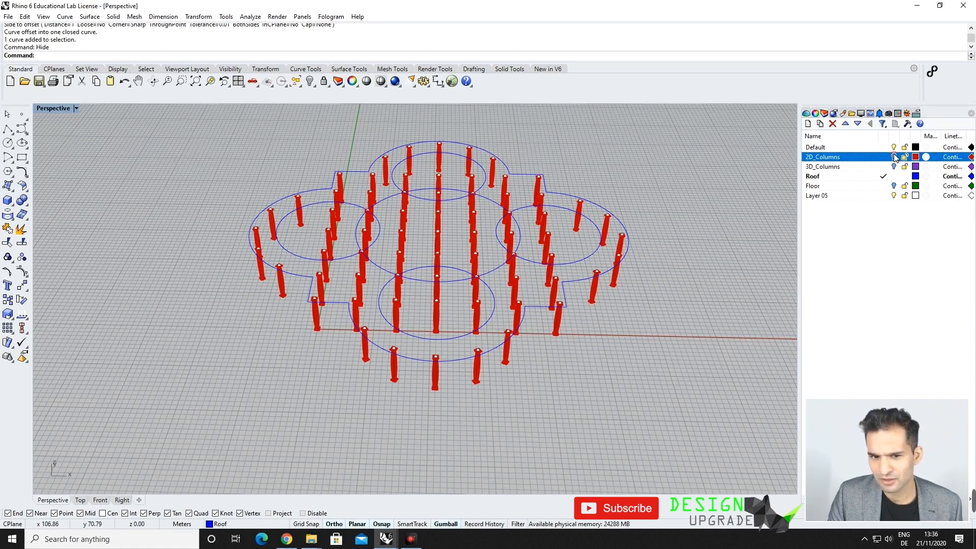
Step: Create a sphere of radius 9.90 m centred on the left lobe's circle, reaching its intersection with the central circle
left_click(9, 201)
left_click(39, 206)
scroll(337, 236, "up", 5)
right_click_drag(340, 269, 343, 290)
left_click(337, 233)
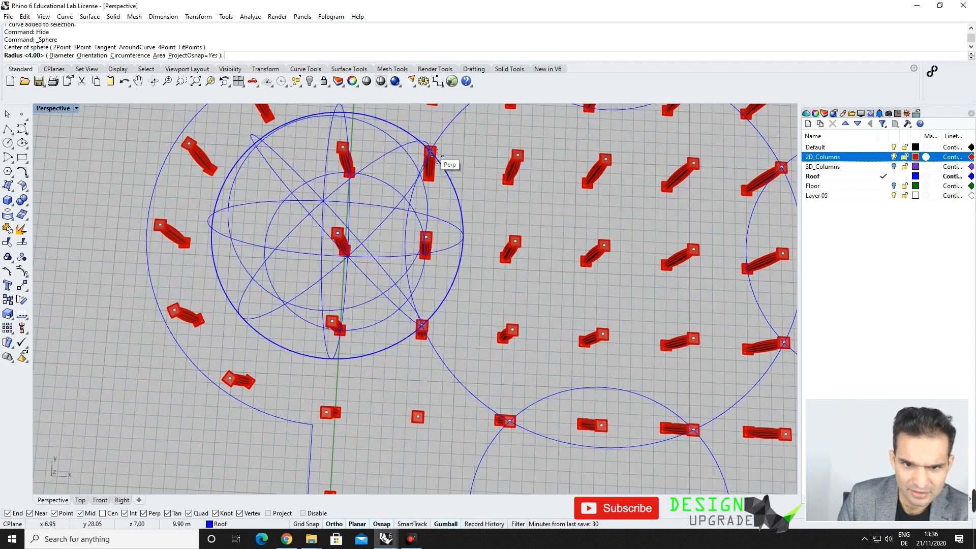
scroll(427, 155, "up", 5)
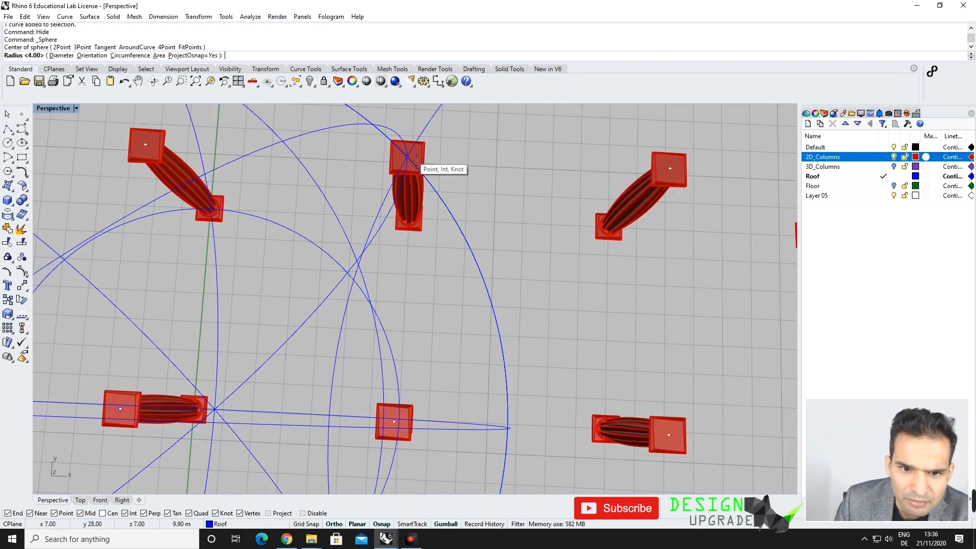
left_click(408, 157)
scroll(356, 200, "down", 6)
scroll(461, 244, "up", 3)
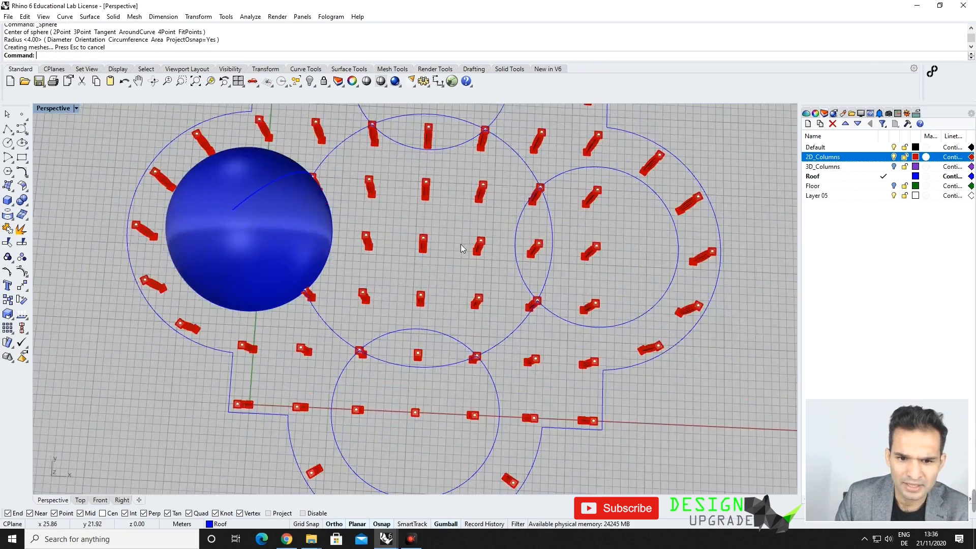
Step: Create a larger sphere centred on the central roof circle, reaching its intersection with the rear lobe's circle
key("Return")
left_click(413, 231)
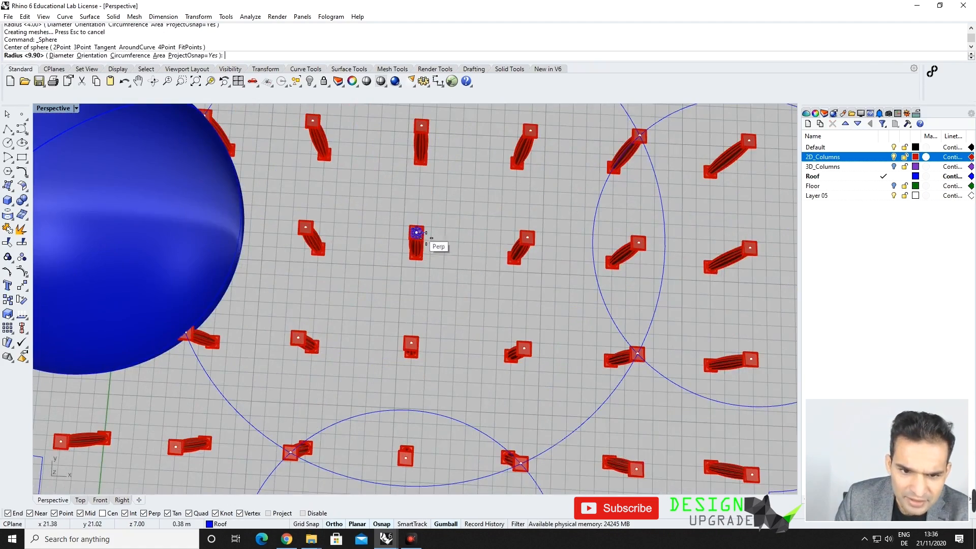
scroll(432, 213, "down", 3)
scroll(423, 210, "up", 6)
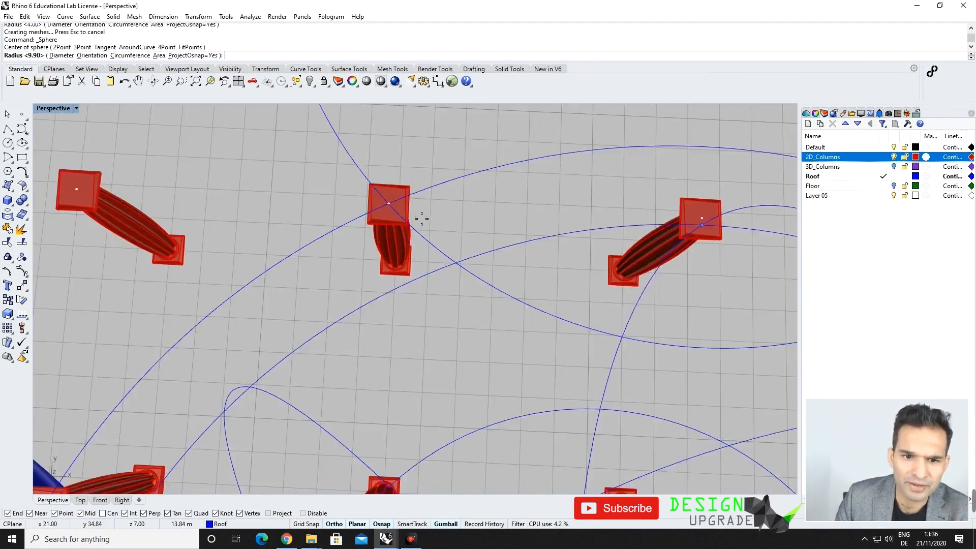
left_click(389, 204)
scroll(370, 204, "down", 6)
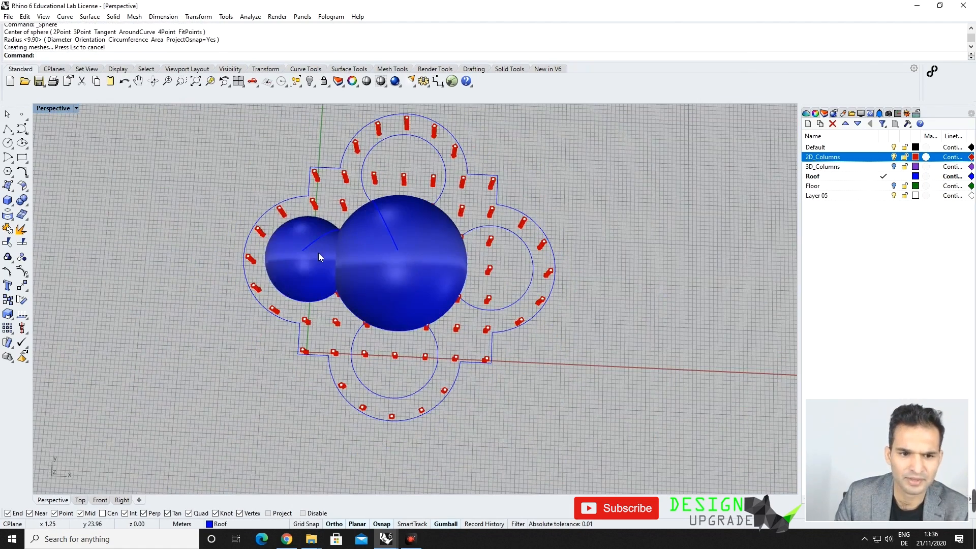
Step: Polar-array the left lobe's sphere around the central circle's centre, with 4 items over 360 degrees
left_click(319, 255)
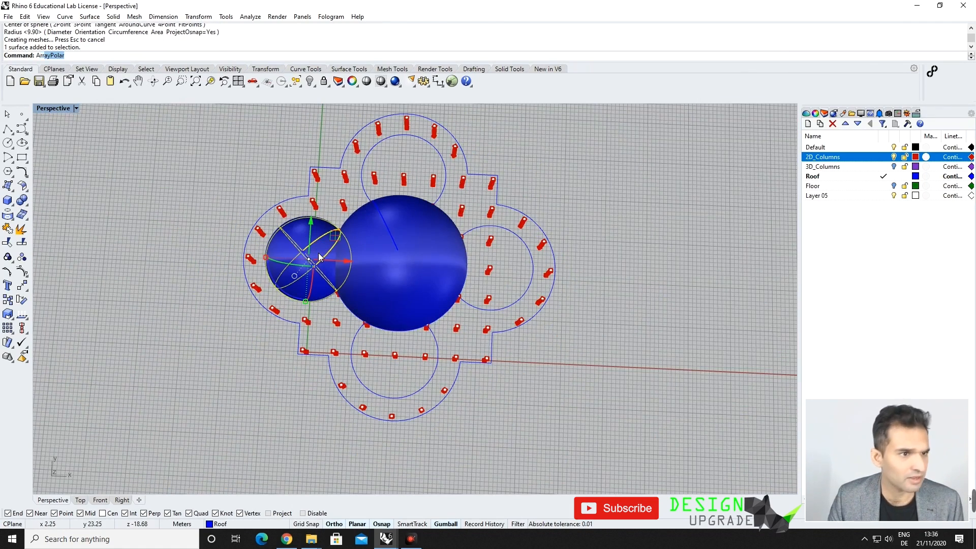
key("Return")
left_click(399, 250)
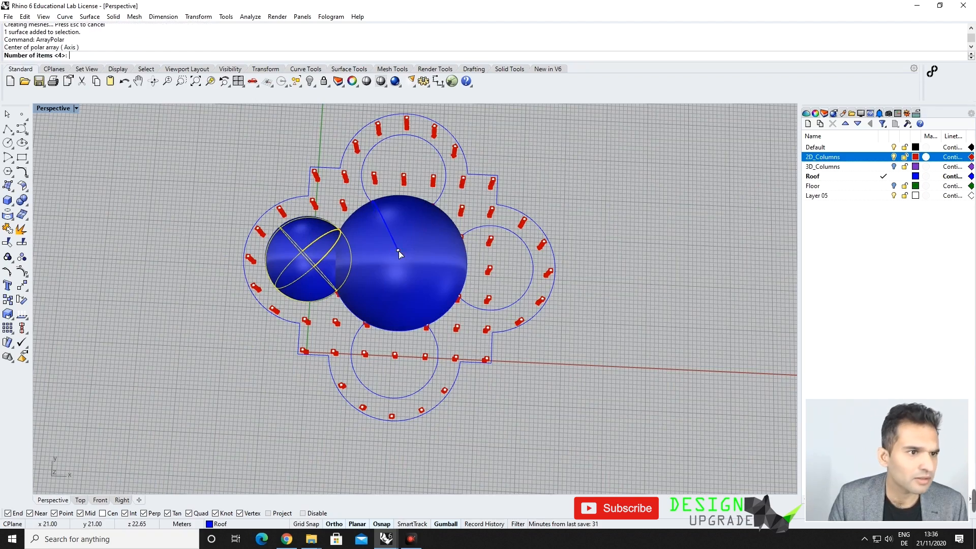
key("Return")
key("Return")
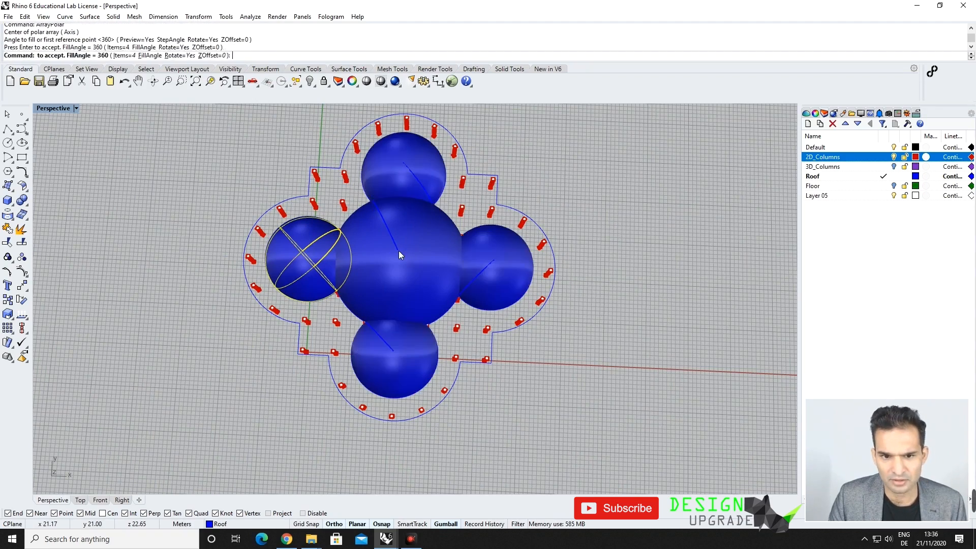
key("Return")
Step: Turn off the 2D_Columns layer so that only the spheres and roof curves remain in view
right_click_drag(398, 251, 513, 260)
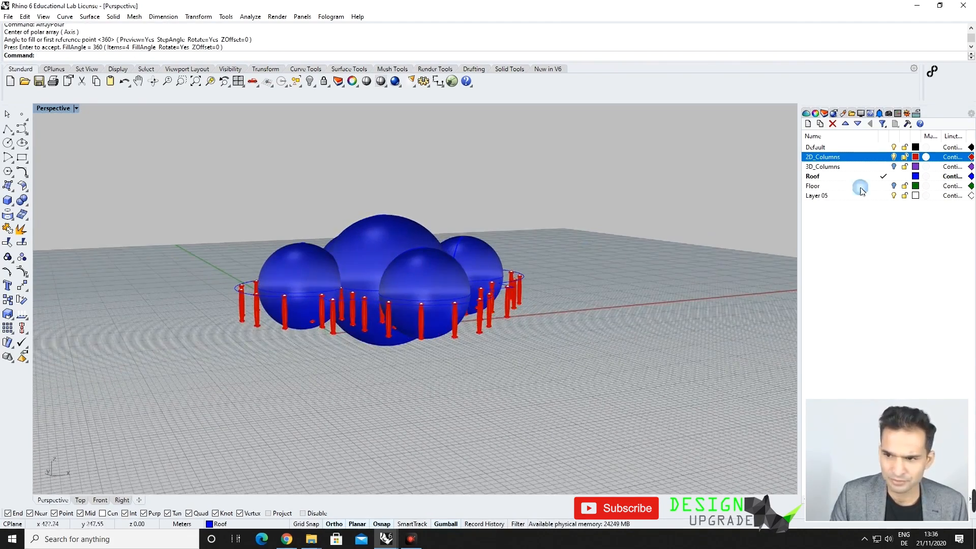
left_click(894, 157)
right_click_drag(704, 240, 483, 317)
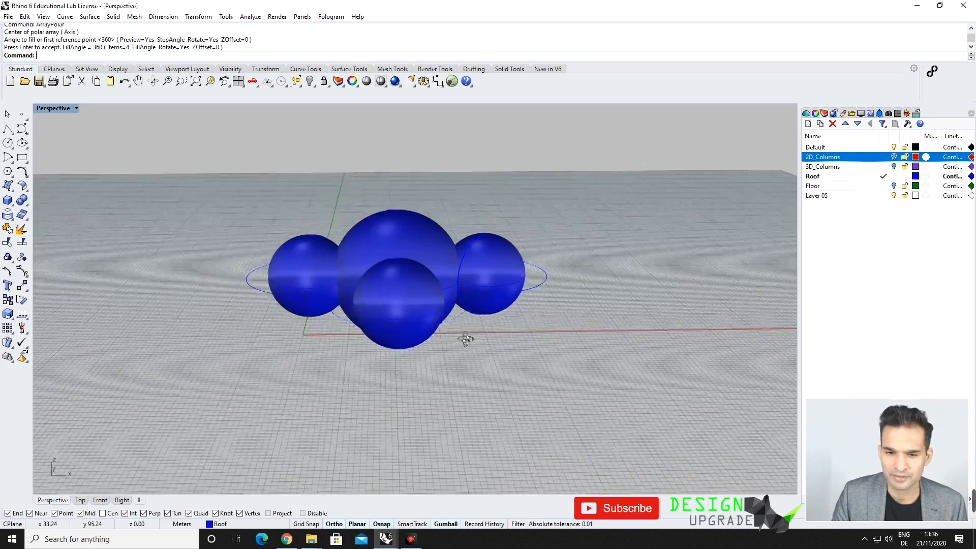
right_click_drag(463, 338, 383, 263)
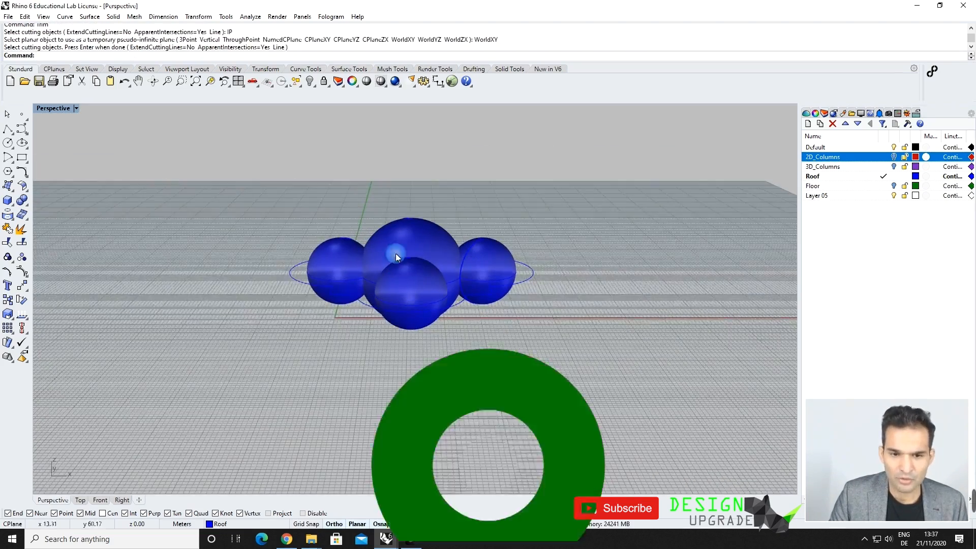
Step: Start a Trim with an infinite plane (IP) as the cutter, defined by the 3Point option on the roof outline's corners
type("trim")
key("Return")
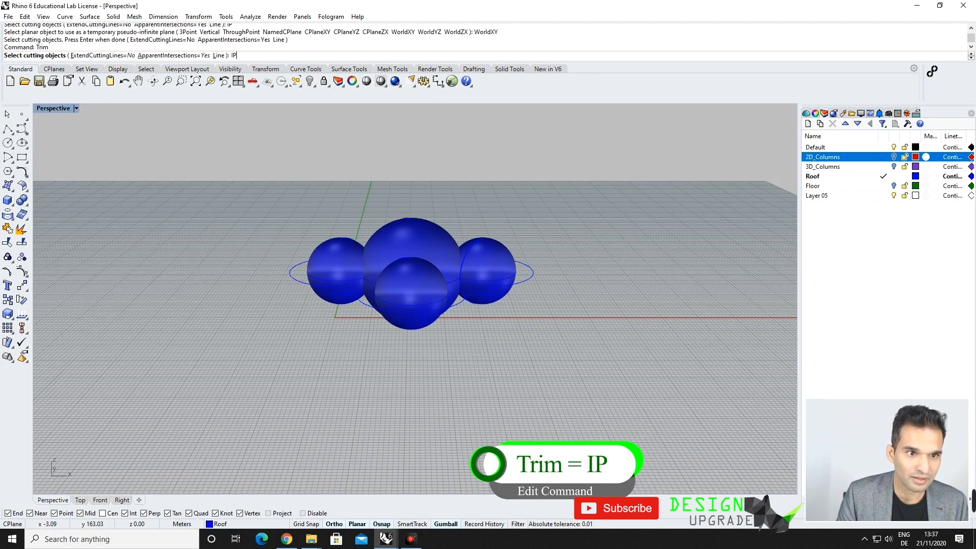
key("Return")
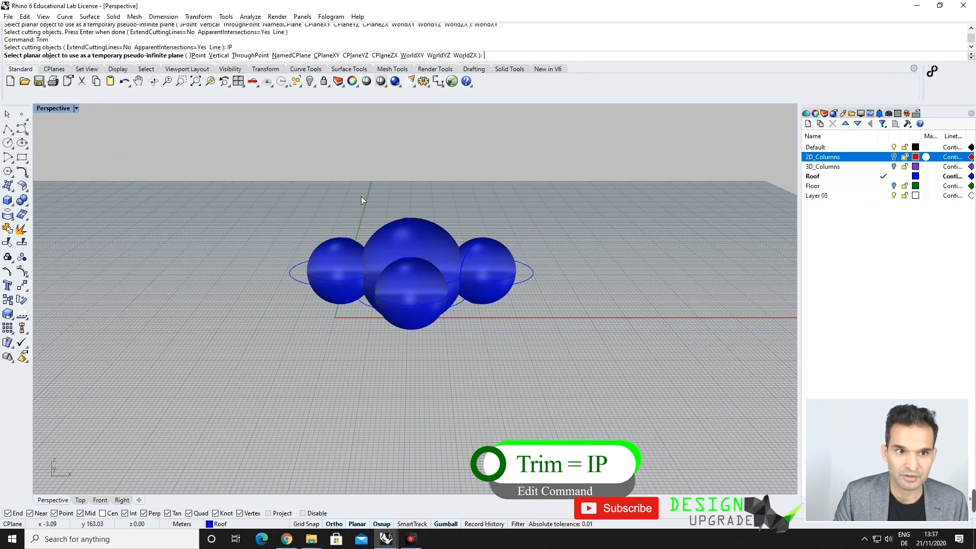
left_click(197, 56)
right_click_drag(478, 359, 353, 295)
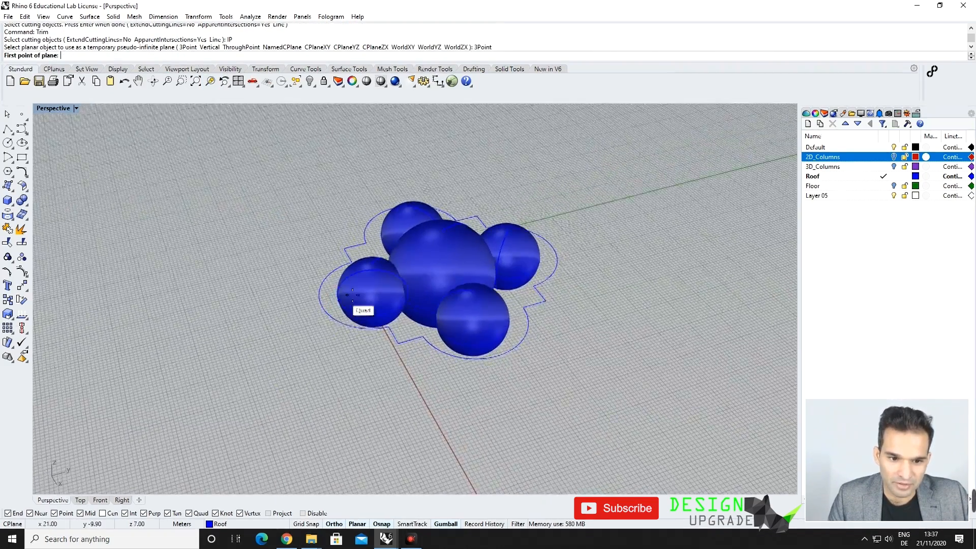
scroll(352, 295, "up", 5)
left_click(343, 202)
left_click(488, 441)
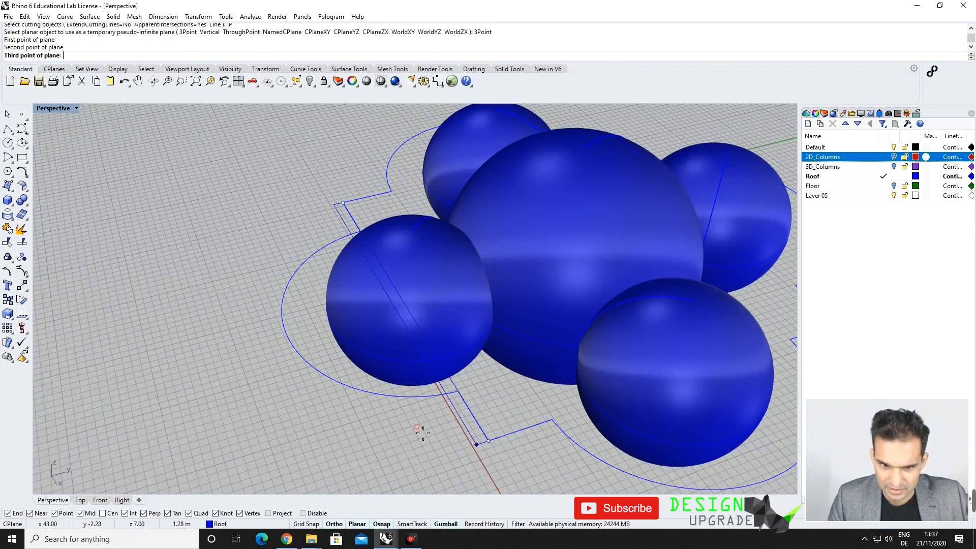
scroll(422, 434, "down", 5)
left_click(399, 342)
right_click_drag(398, 343, 466, 302)
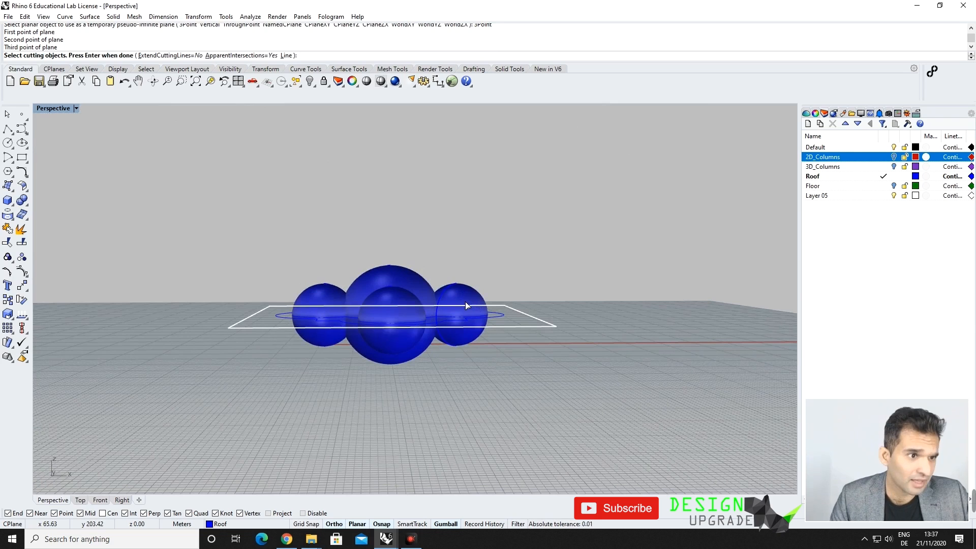
Step: Trim away the lower halves of all five spheres below the cutting plane
left_click(465, 305)
key("Return")
right_click_drag(487, 361, 514, 395)
left_click_drag(503, 404, 392, 361)
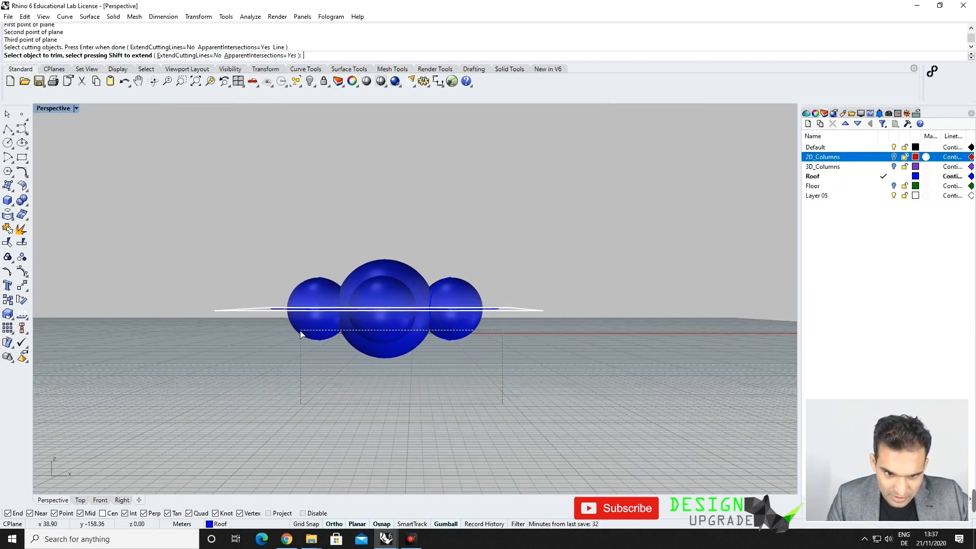
left_click_drag(300, 331, 299, 332)
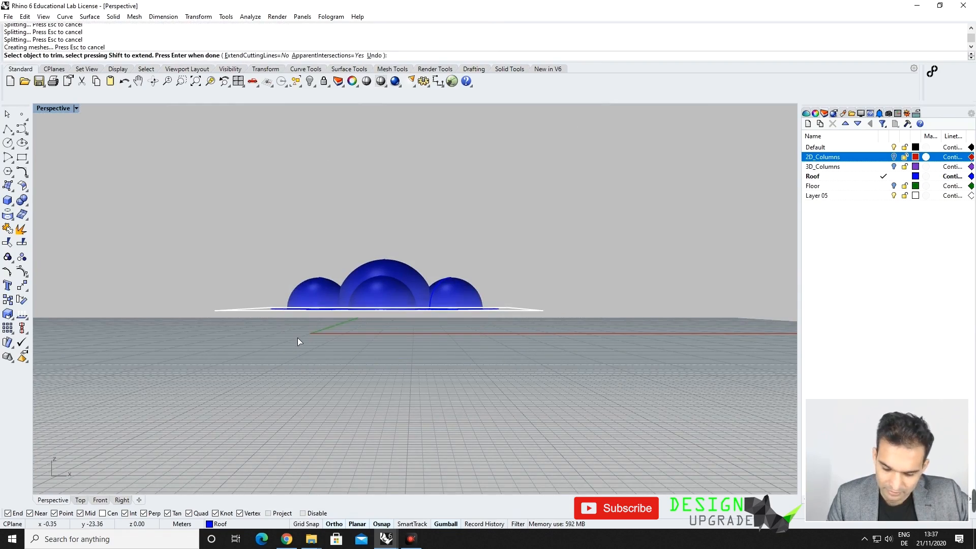
key("Return")
Step: Create the intersection curves between the five domes with the Intersect command
right_click_drag(356, 318, 371, 257)
scroll(359, 407, "up", 4)
scroll(318, 192, "up", 7)
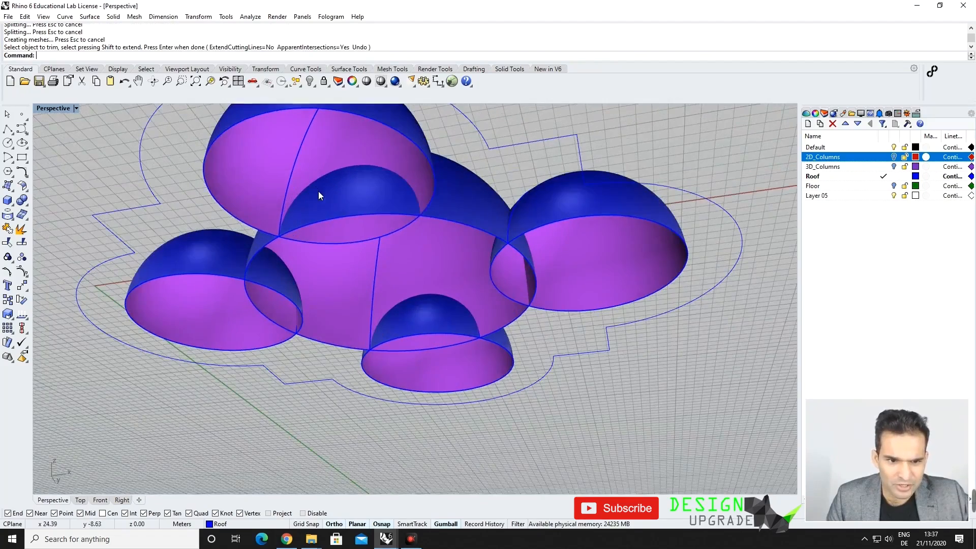
scroll(547, 252, "down", 3)
scroll(506, 250, "up", 5)
scroll(493, 246, "down", 4)
scroll(490, 264, "up", 4)
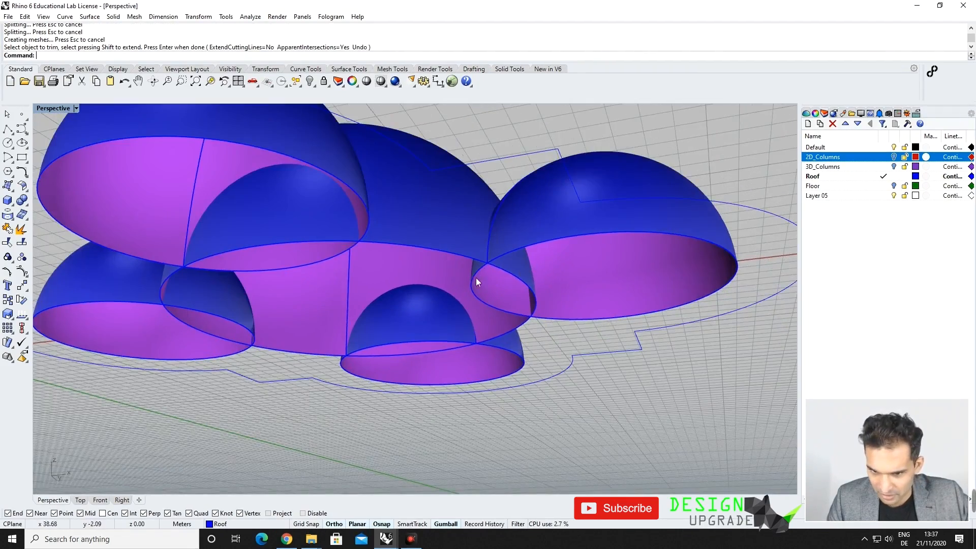
right_click_drag(478, 264, 632, 226)
left_click_drag(626, 233, 337, 288)
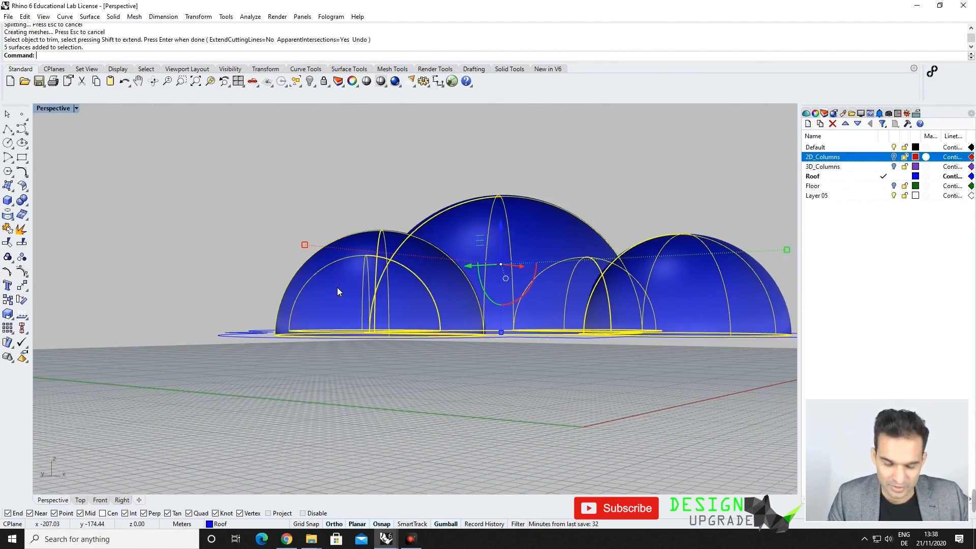
type("InterpCrv")
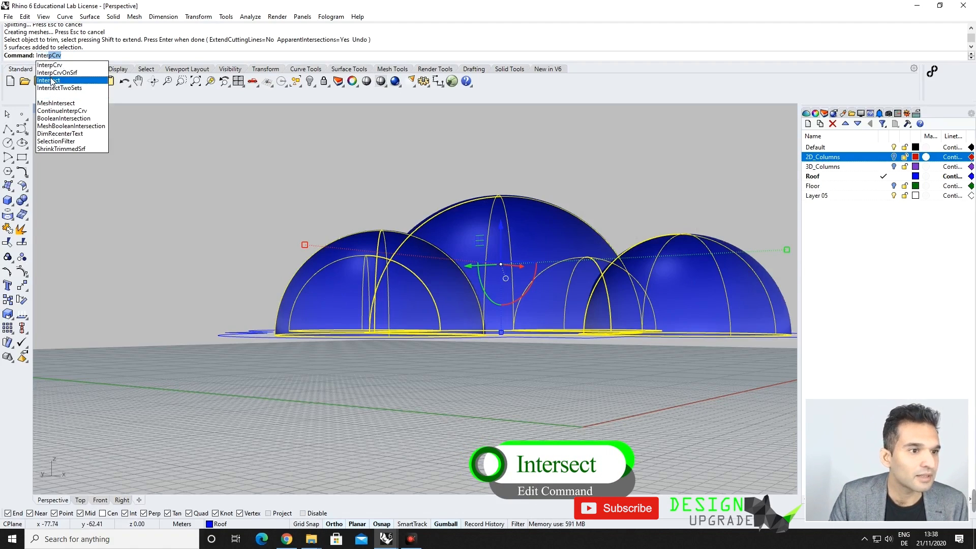
left_click(52, 81)
Step: Trim the domes with the intersection curves, removing the overlapping surface pieces where the side domes meet the central dome
right_click_drag(358, 294, 427, 352)
scroll(320, 365, "up", 5)
scroll(450, 219, "down", 5)
right_click_drag(449, 300, 362, 212)
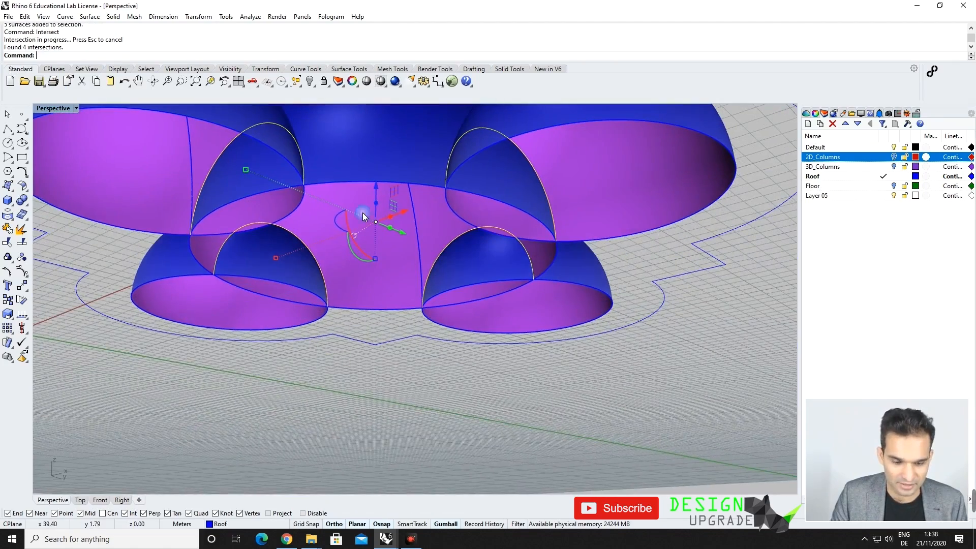
key("Return")
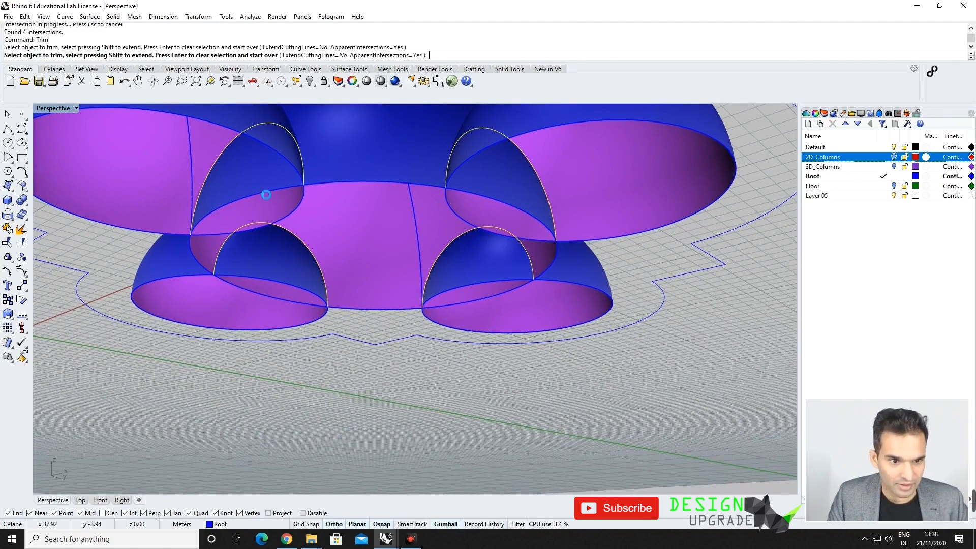
left_click(258, 187)
left_click(277, 266)
right_click_drag(271, 285, 471, 251)
left_click(497, 220)
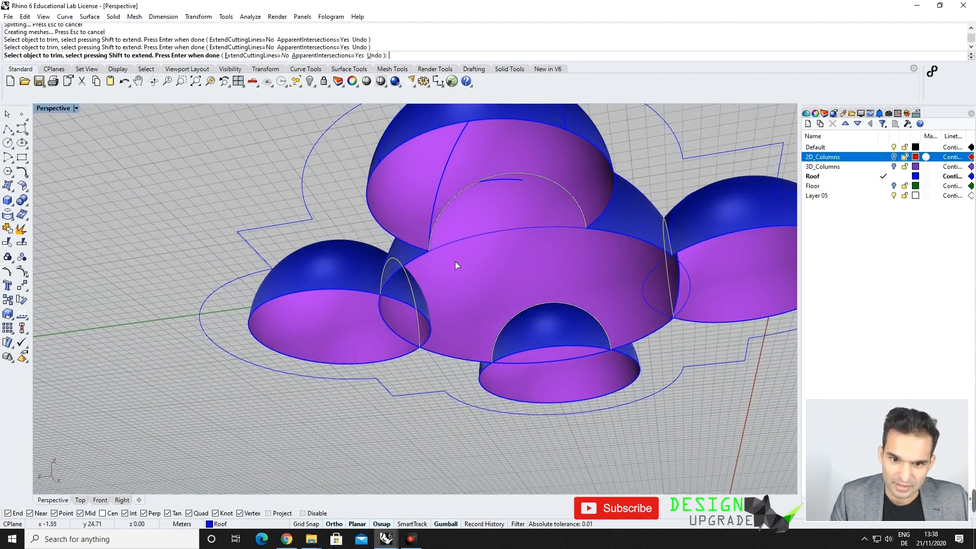
left_click(422, 299)
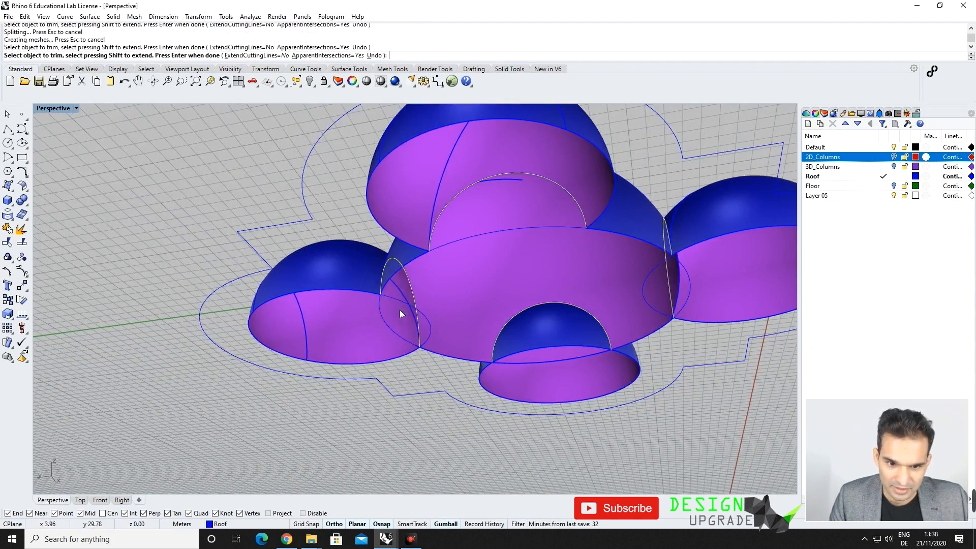
left_click(560, 358)
right_click_drag(560, 348, 345, 354)
left_click(469, 158)
Step: Trim away the last overlapping piece between the central dome and a side dome
scroll(478, 286, "down", 7)
scroll(356, 222, "up", 6)
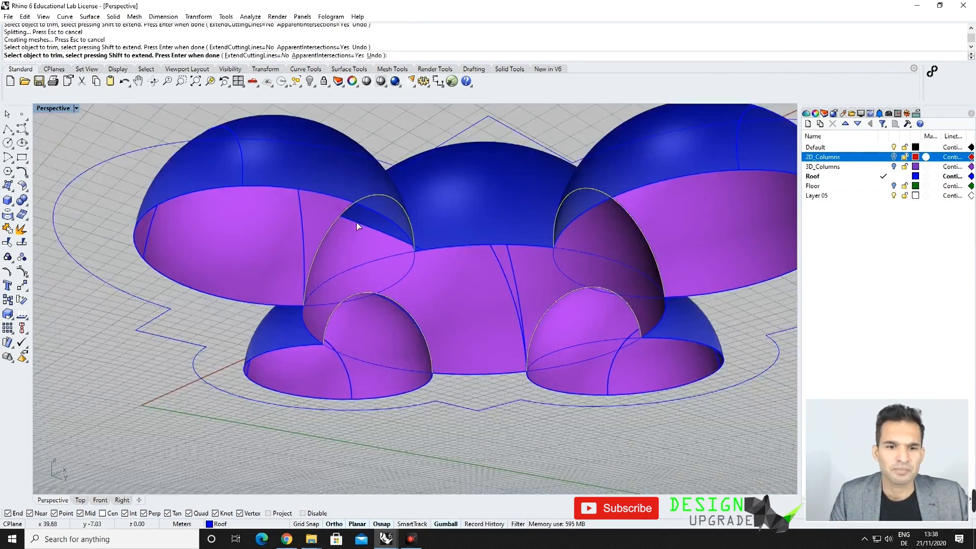
right_click_drag(381, 221, 340, 251)
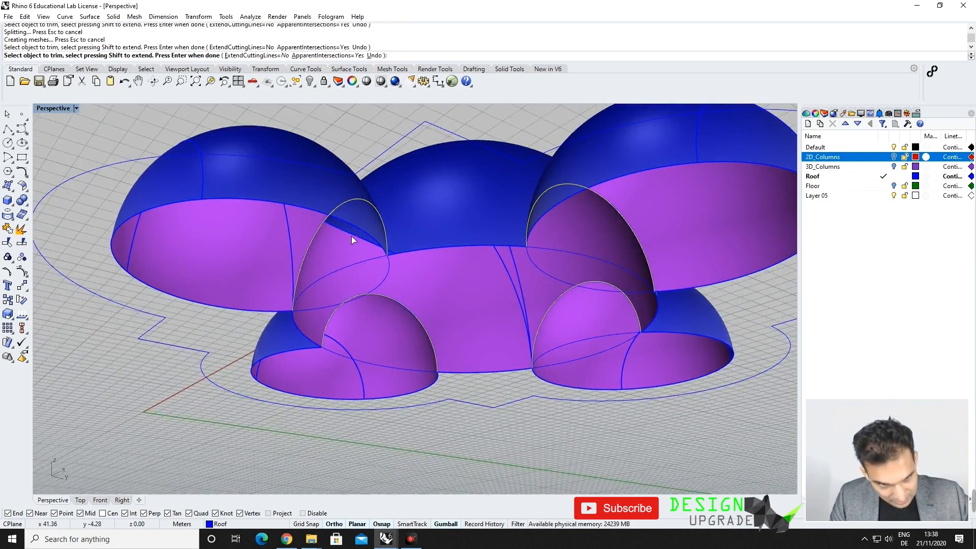
scroll(352, 236, "up", 8)
left_click(209, 276)
right_click_drag(288, 281, 503, 365)
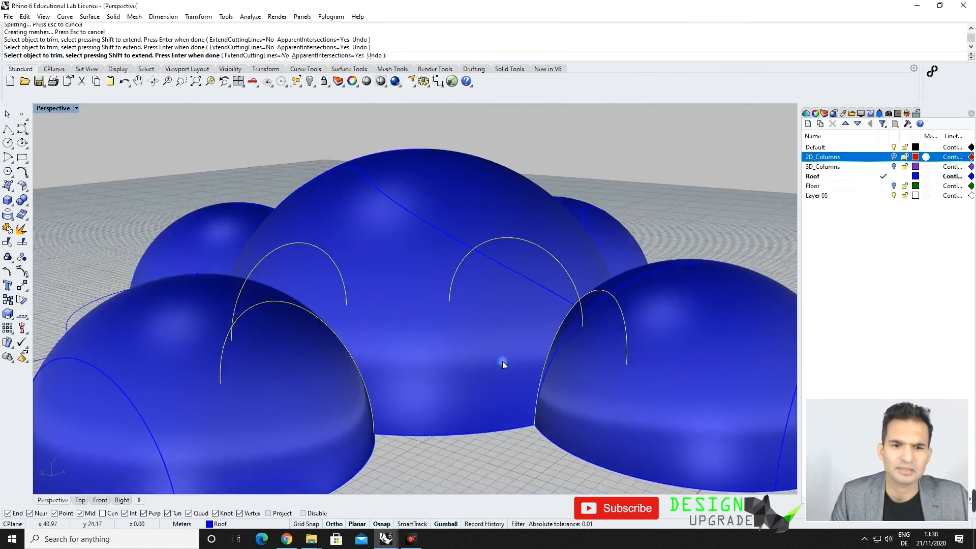
Step: Join the central dome and the four side domes into one polysurface
scroll(502, 363, "down", 5)
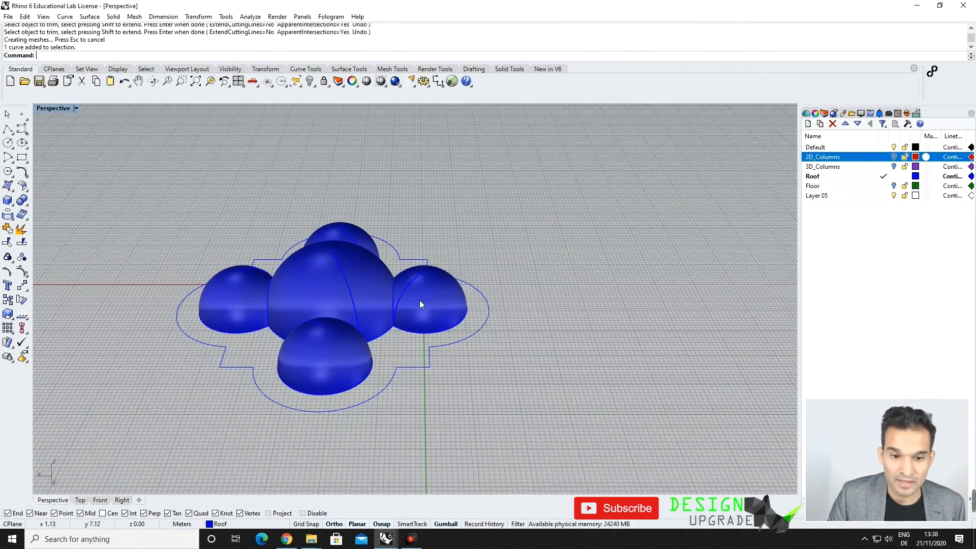
left_click(419, 304)
left_click(342, 310, "shift")
left_click(246, 300, "shift")
left_click(323, 363, "shift")
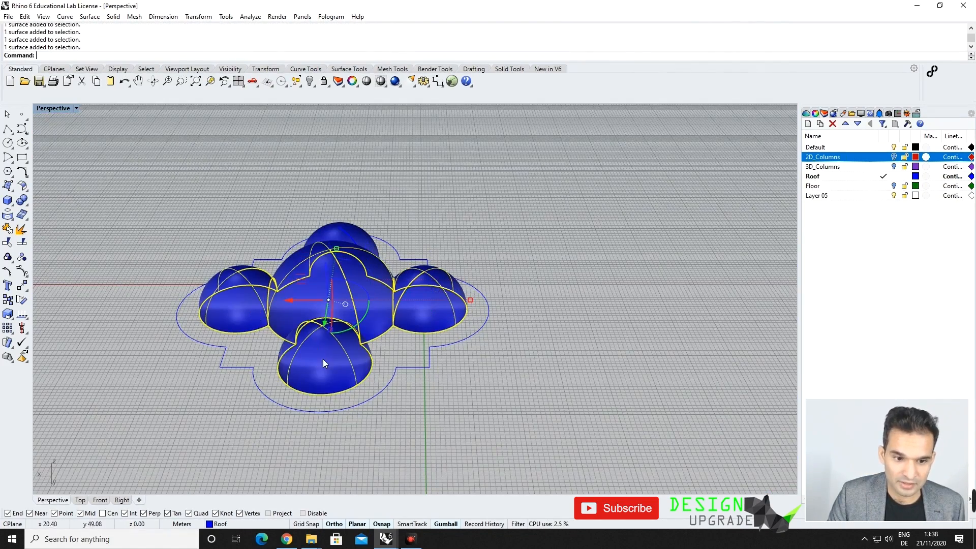
left_click(340, 229, "shift")
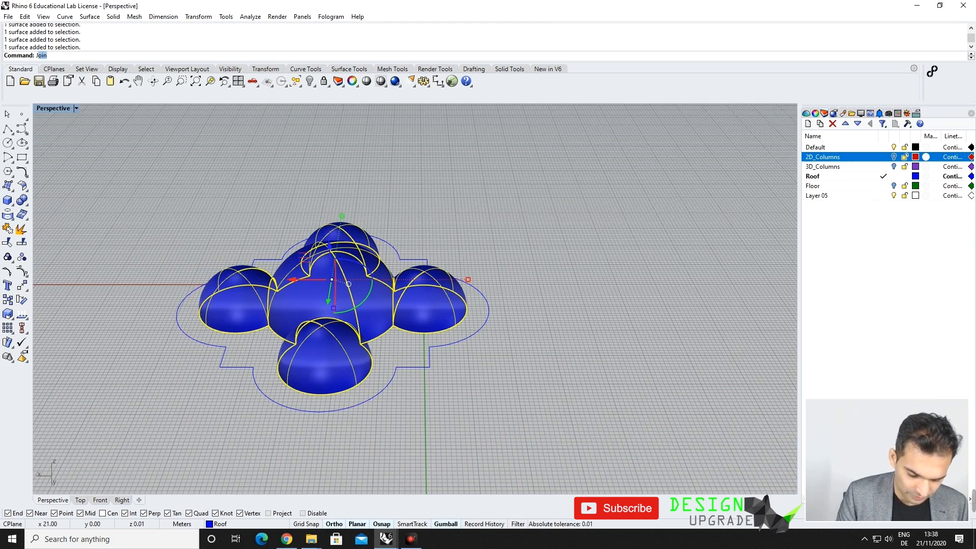
type("Join")
key("Return")
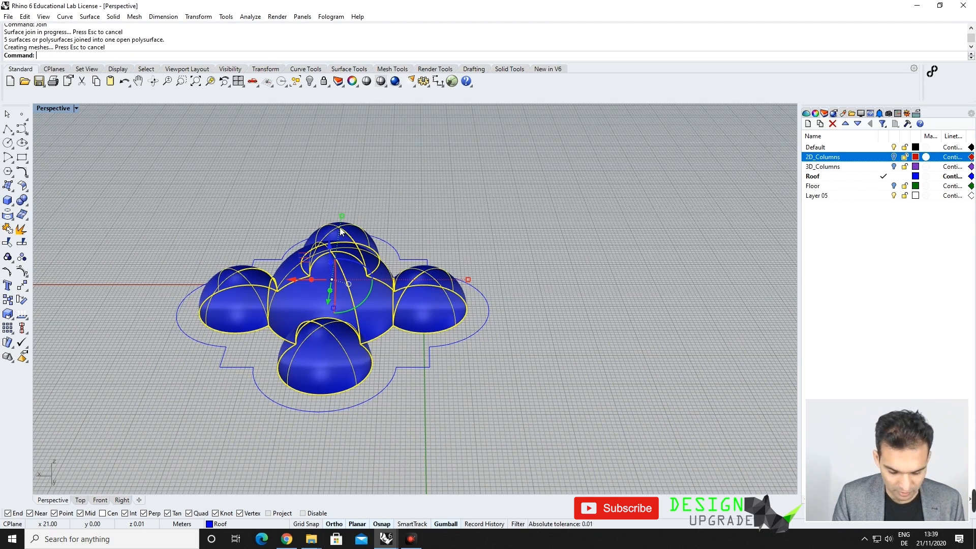
Step: Run MergeAllFaces on the joined domes and select the polysurface to check it
type("MergeAllEdges")
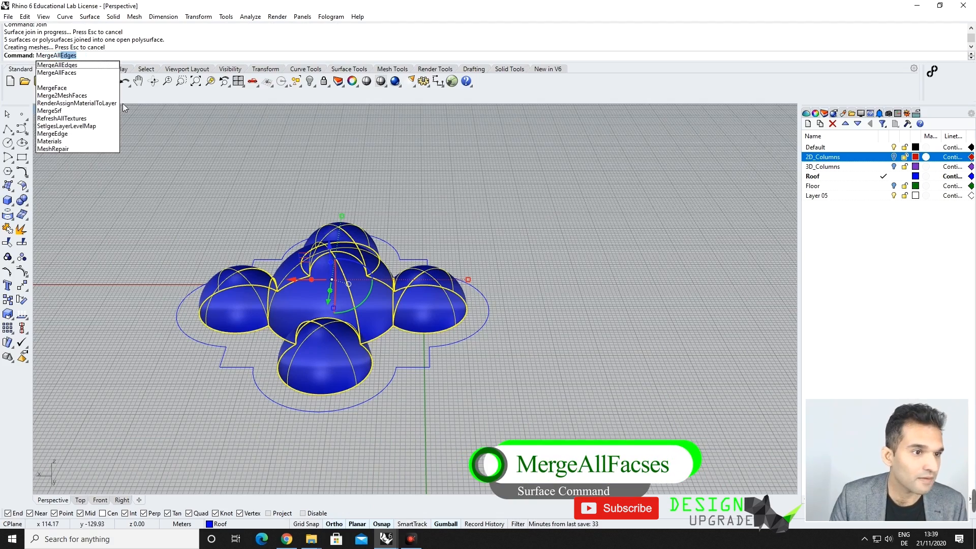
key("Down")
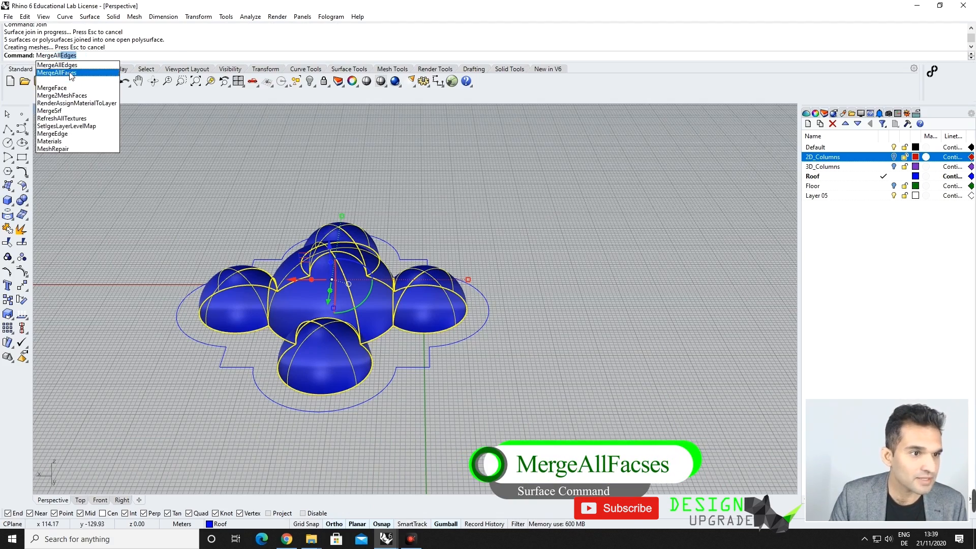
key("Return")
right_click_drag(281, 338, 351, 345)
left_click(538, 410)
right_click_drag(440, 396, 487, 366)
left_click(465, 373)
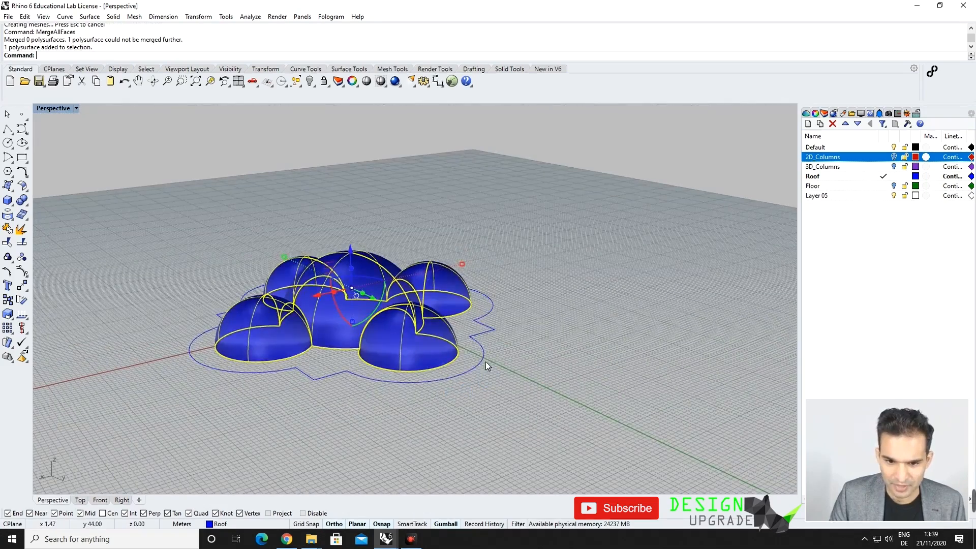
Step: Create a planar surface from the outer four-lobed roof outline
left_click(506, 316)
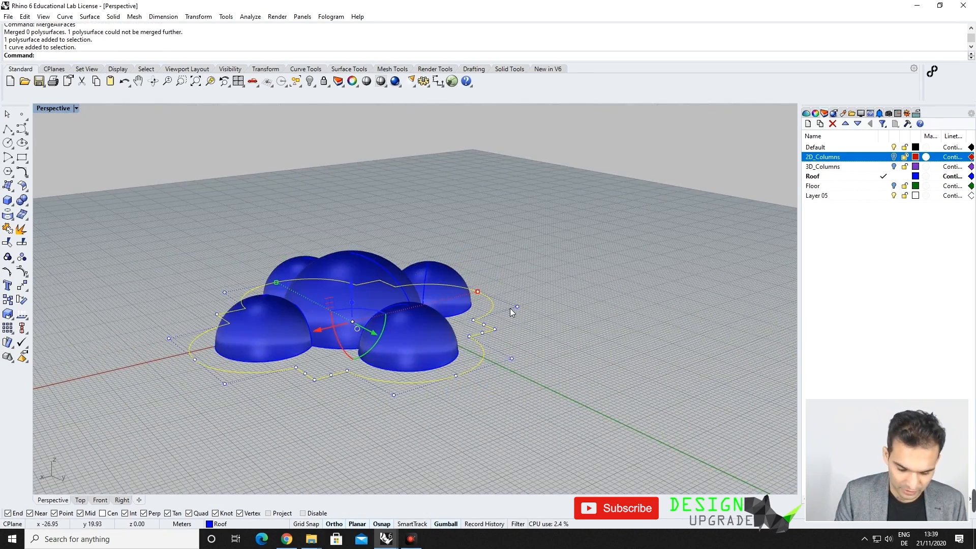
type("Planar")
key("Return")
right_click_drag(501, 417, 410, 301)
Step: Trim the flat roof surface with the joined domes, removing the part beneath the domes
left_click(370, 246)
right_click_drag(454, 348, 451, 292)
type("Trim")
key("Return")
left_click(351, 256)
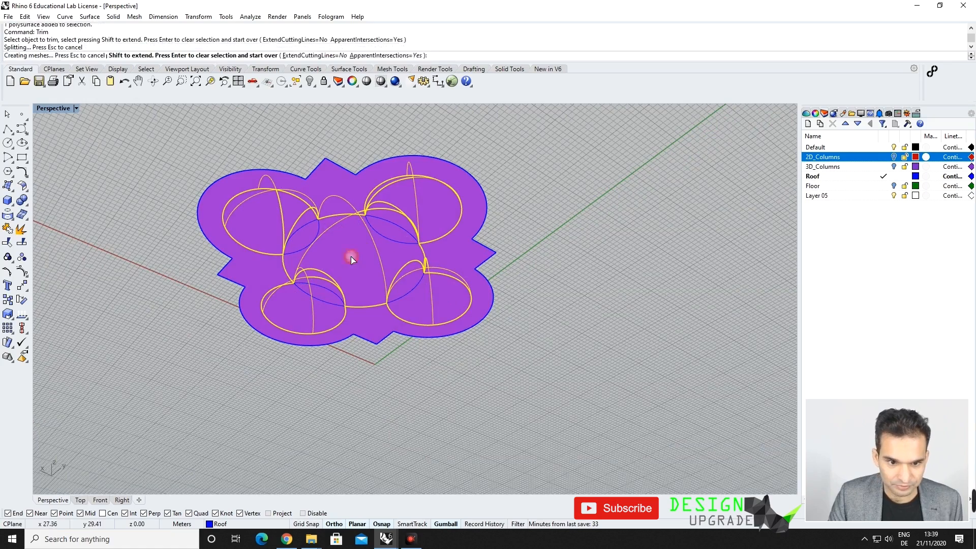
right_click_drag(378, 321, 638, 264)
key("Return")
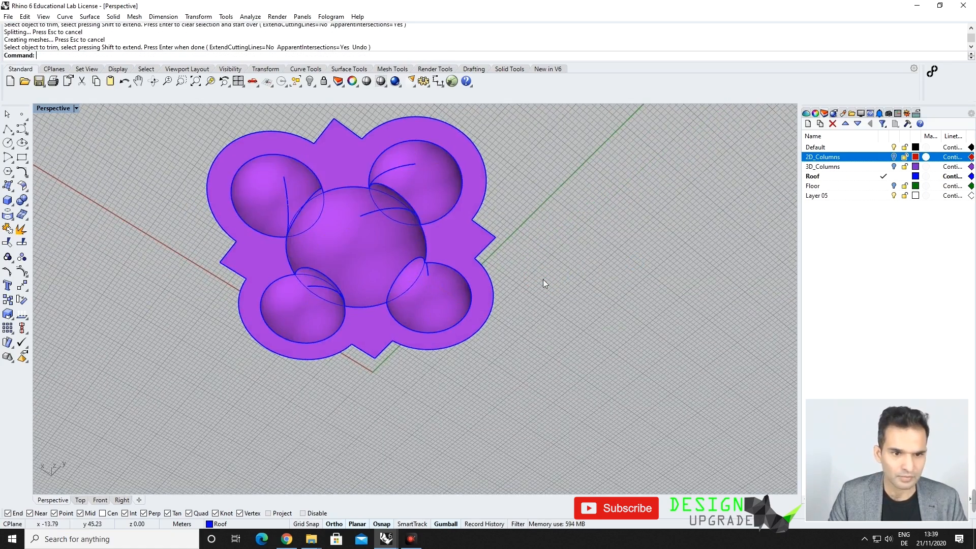
scroll(291, 289, "up", 8)
right_click_drag(257, 311, 216, 402)
scroll(236, 333, "up", 6)
right_click_drag(237, 333, 532, 322)
scroll(532, 323, "down", 8)
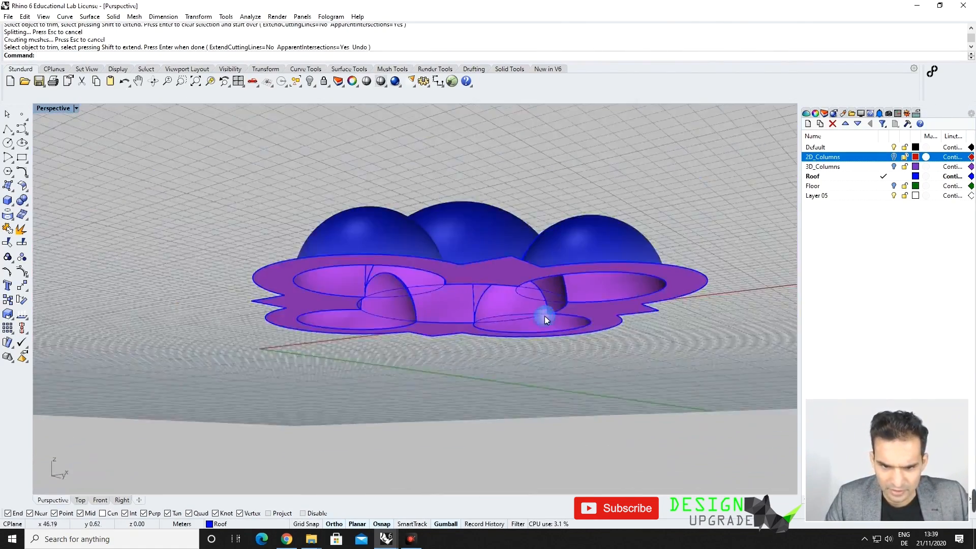
Step: Add two sublayers named Crvs and Solid under the Roof layer and make Solid the current layer
left_click(819, 178)
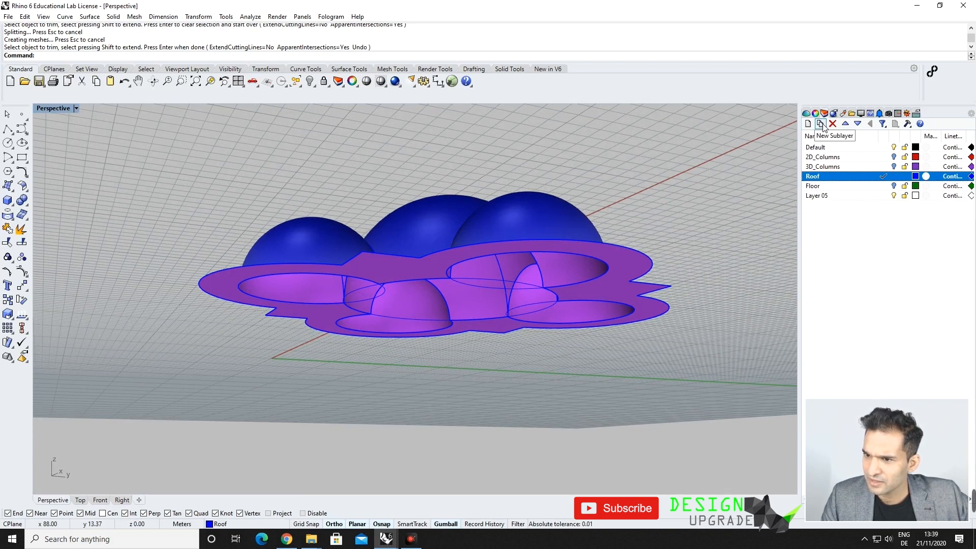
left_click(821, 125)
left_click(810, 125)
double_click(840, 186)
type("Crvs")
left_click(852, 196)
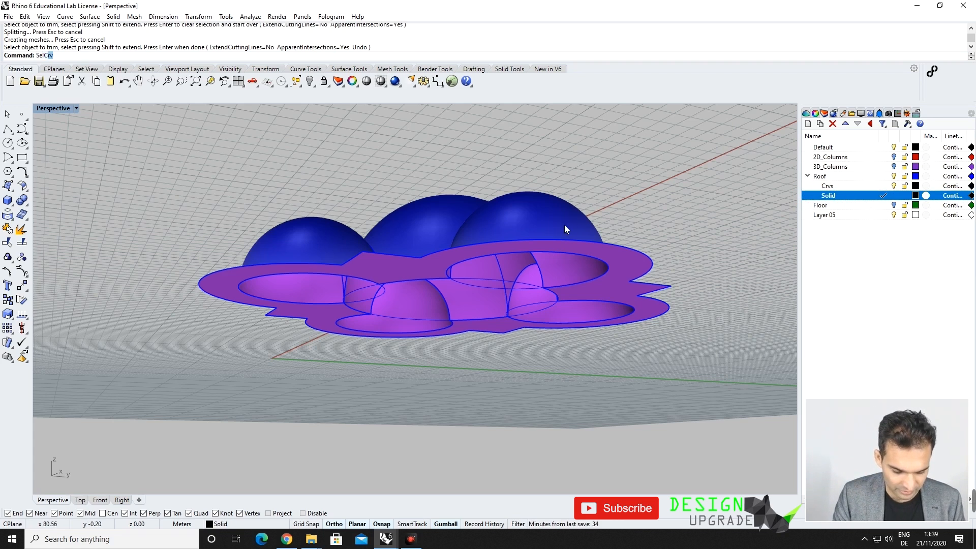
Step: Select all visible curves with SelCrv, move them to the Crvs sublayer and hide that layer
key("Return")
right_click(847, 186)
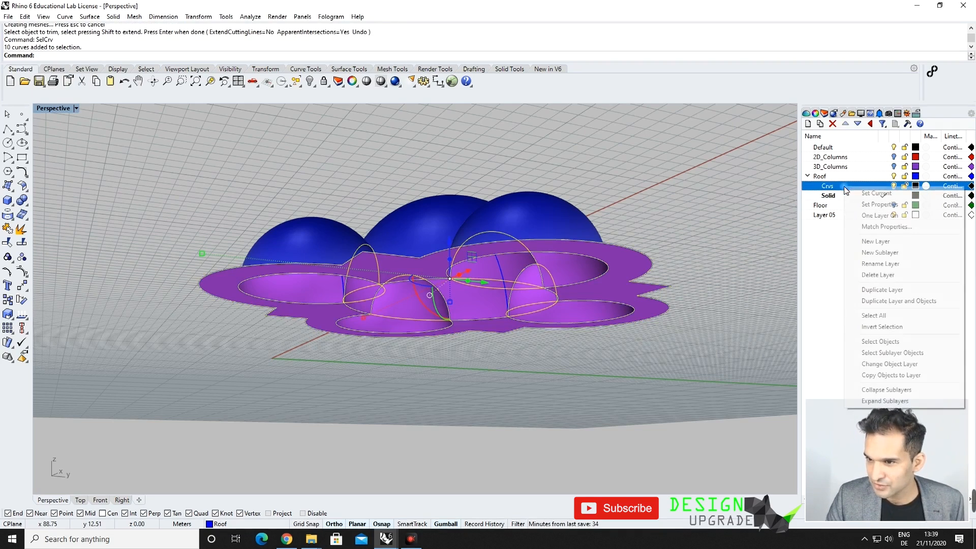
left_click(875, 363)
left_click(894, 187)
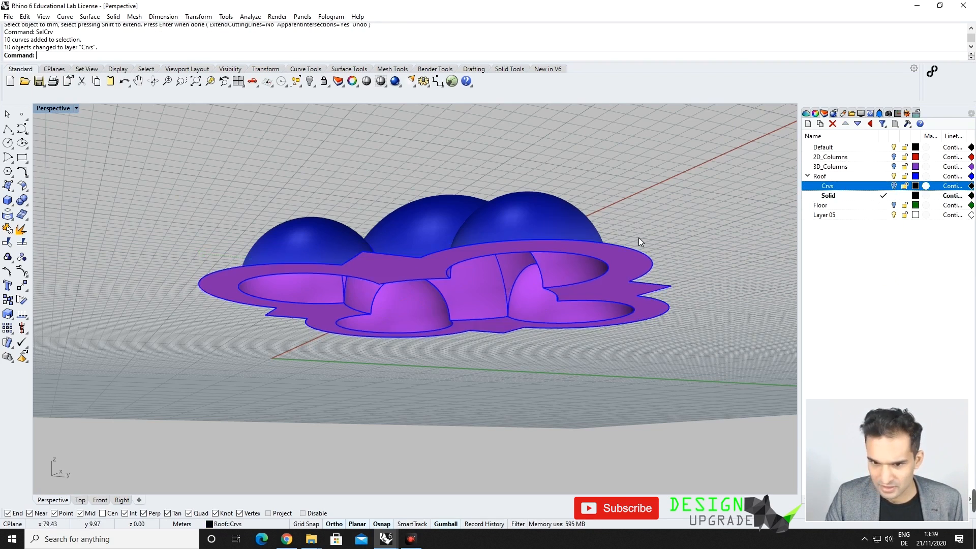
Step: Join the domes with the flat four-lobed roof surface into one polysurface and select it to check the join
right_click_drag(630, 228, 493, 292)
left_click(492, 293)
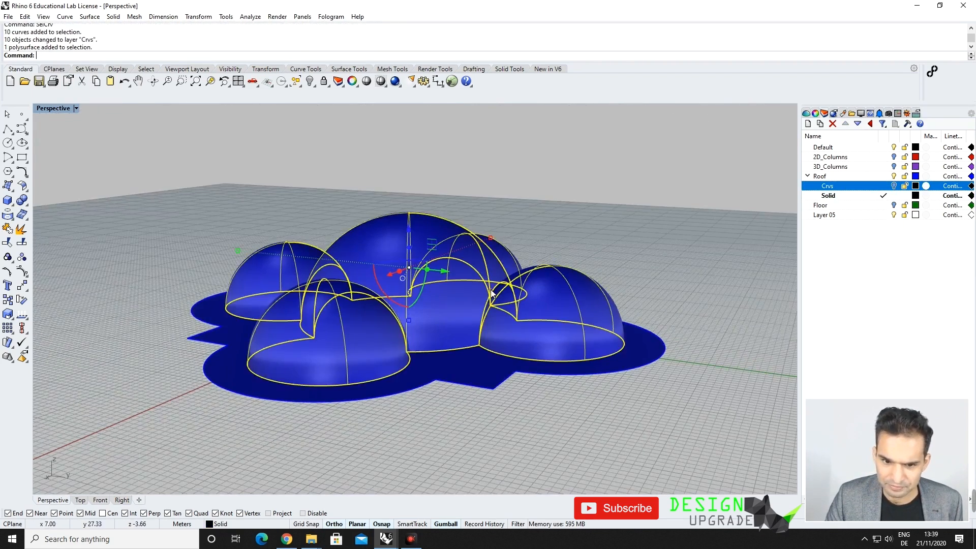
left_click(453, 367, "shift")
key("Return")
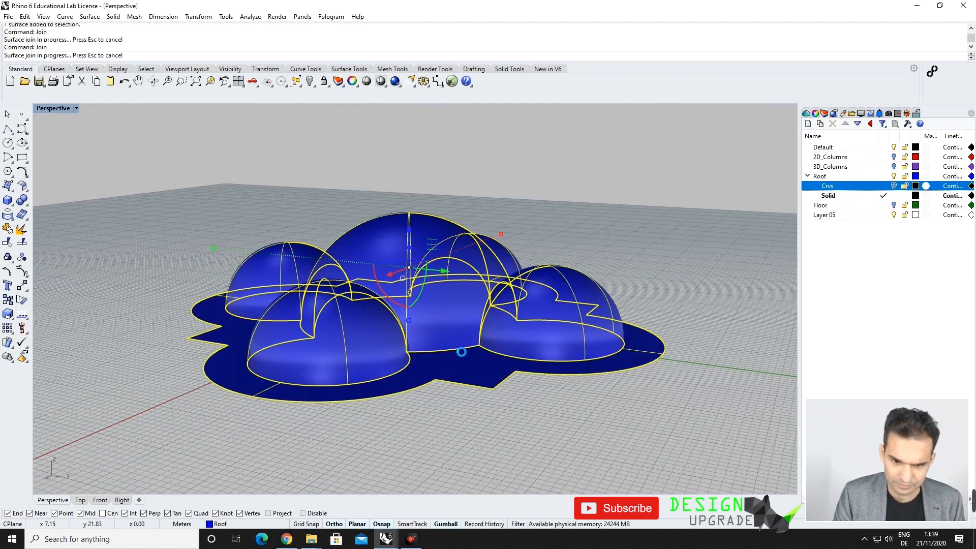
mouse_move(456, 335)
right_mouse_down()
mouse_move(415, 339)
mouse_move(438, 335)
right_mouse_up()
scroll(438, 326, "down", 3)
right_click_drag(442, 290, 481, 364)
left_click(514, 385)
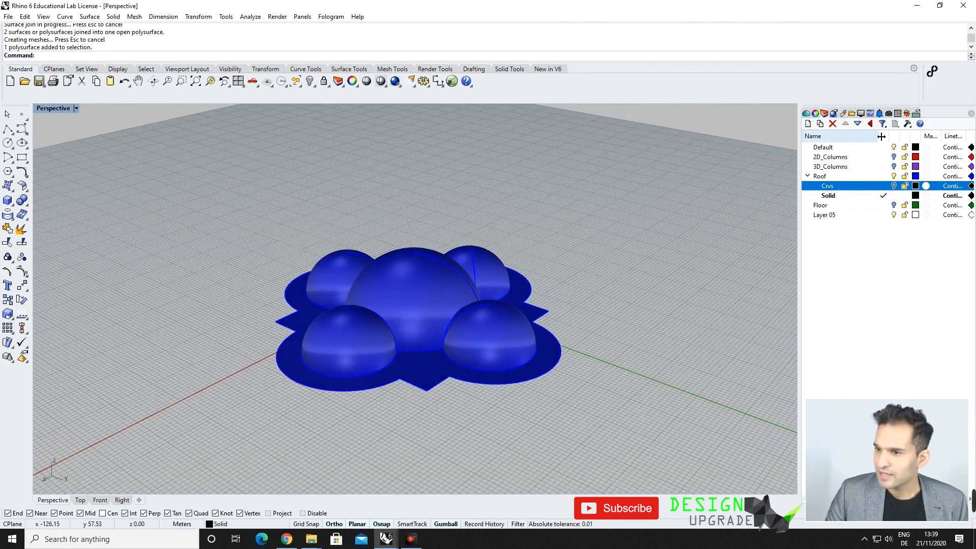
Step: Show the 2D_Columns and Floor layers and set the perspective view to Rendered display
left_click(894, 157)
left_click(894, 169)
right_click_drag(643, 311, 617, 294)
left_click(894, 205)
left_click(894, 167)
left_click(76, 108)
left_click(56, 157)
Step: Examine the hall from outside and from inside among the columns beneath the domes
right_click_drag(322, 392, 414, 290)
scroll(430, 328, "up", 4)
scroll(400, 242, "up", 6)
scroll(401, 242, "down", 5)
right_click_drag(401, 242, 381, 266)
scroll(381, 267, "down", 5)
right_click_drag(391, 336, 436, 275)
scroll(407, 277, "up", 4)
scroll(408, 277, "up", 3)
scroll(452, 271, "up", 5)
right_click_drag(458, 270, 432, 293)
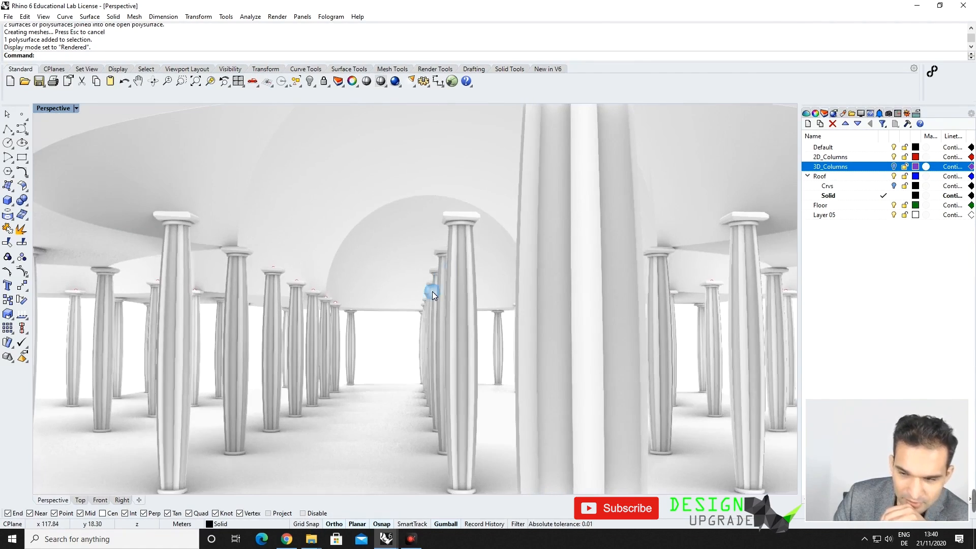
Step: Move the joined roof polysurface to the hidden Solid sublayer
left_click(450, 175)
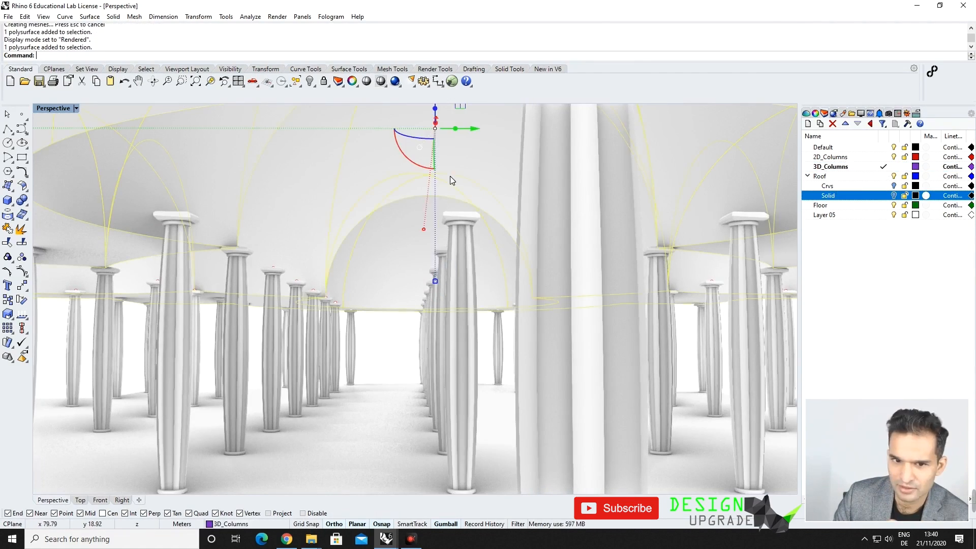
right_click(857, 196)
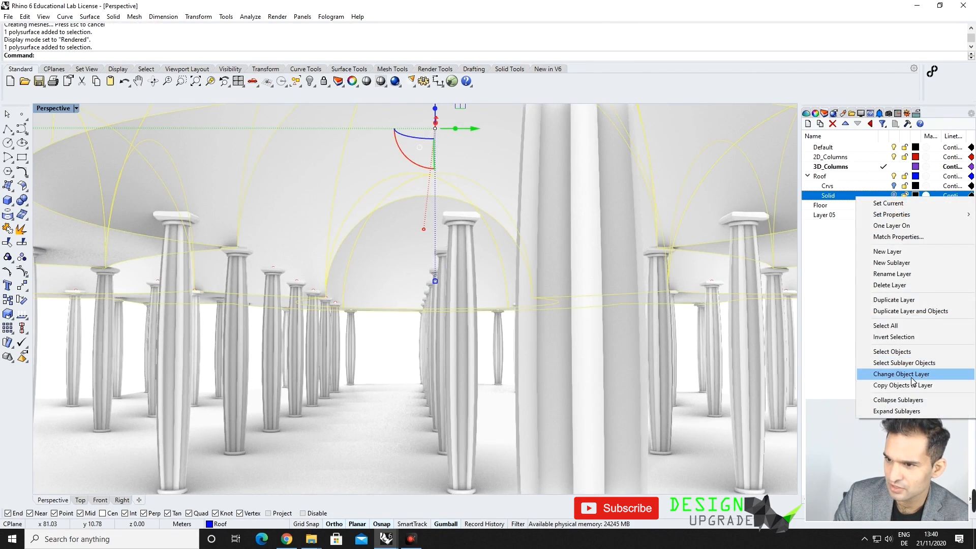
left_click(899, 374)
Step: Show the Crvs sublayer, hide the Floor layer and set the perspective view to Shaded display
left_click(864, 186)
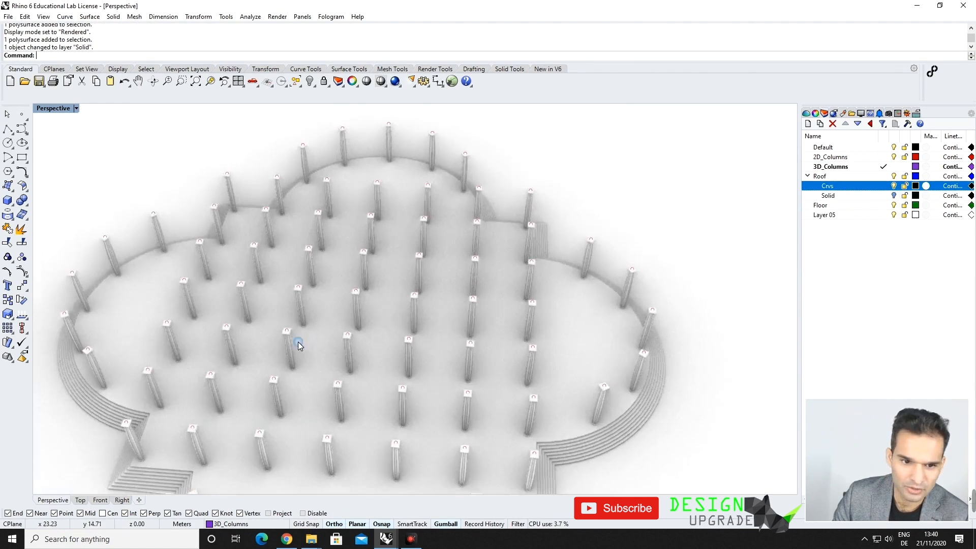
left_click(73, 108)
left_click(61, 146)
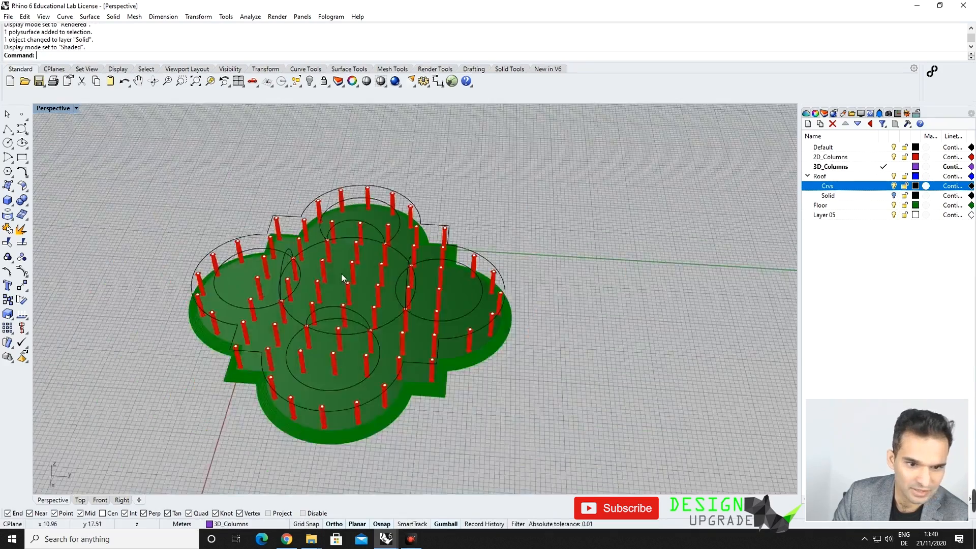
left_click(894, 205)
left_click(74, 109)
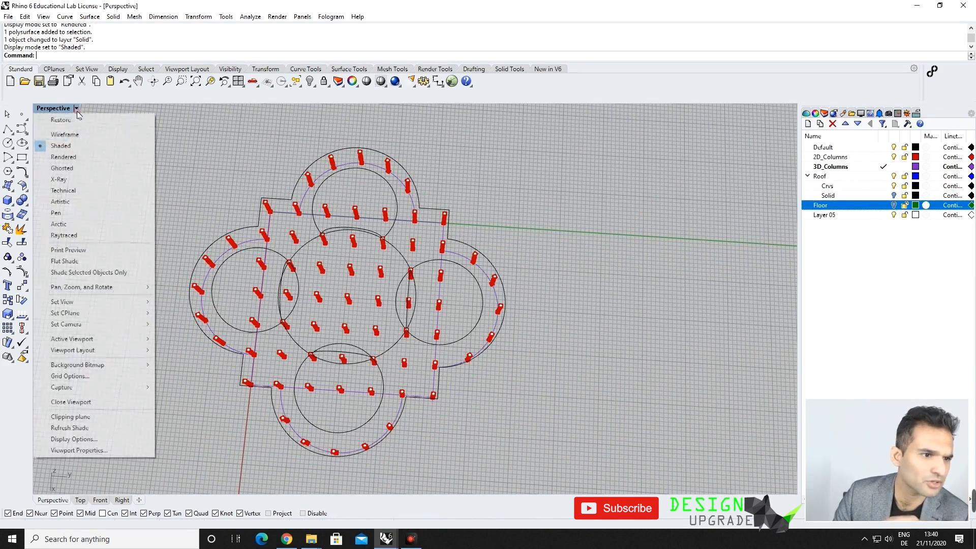
Step: In the Top view, delete the three-by-three group of columns inside the central dome circle
left_click(80, 500)
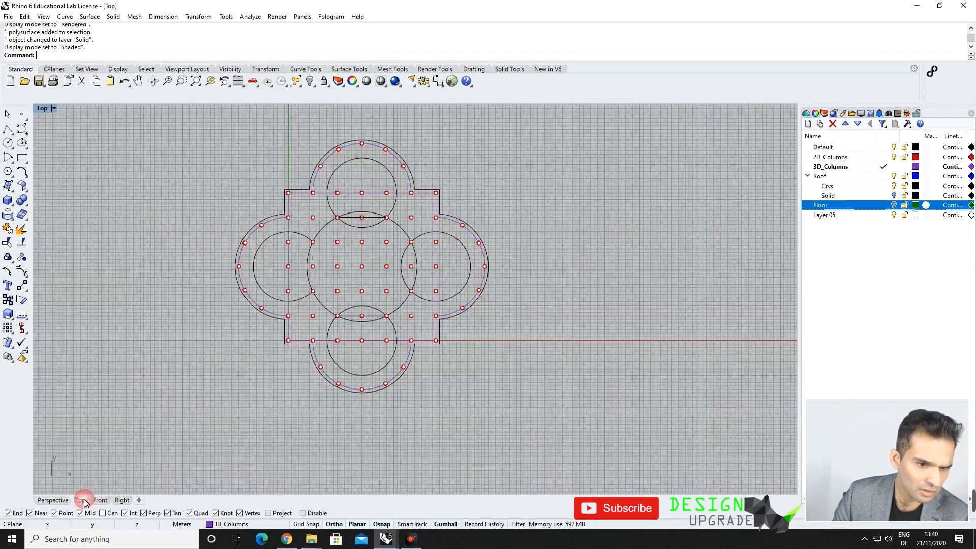
scroll(356, 229, "up", 2)
left_click_drag(428, 208, 321, 325)
key("Delete")
scroll(381, 372, "up", 2)
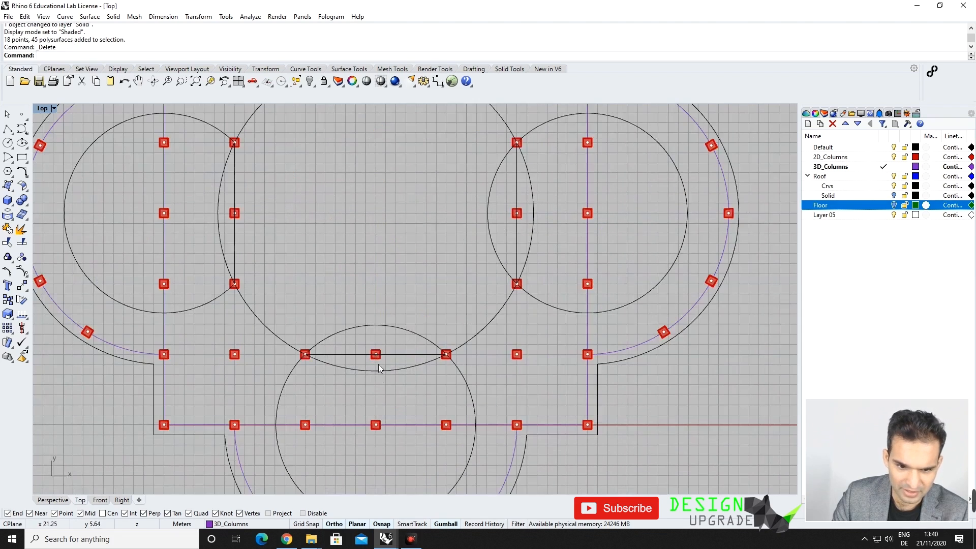
Step: Delete the middle column between the central and lower dome circles and the three columns inside the lower circle
left_click(380, 359)
left_click(424, 387)
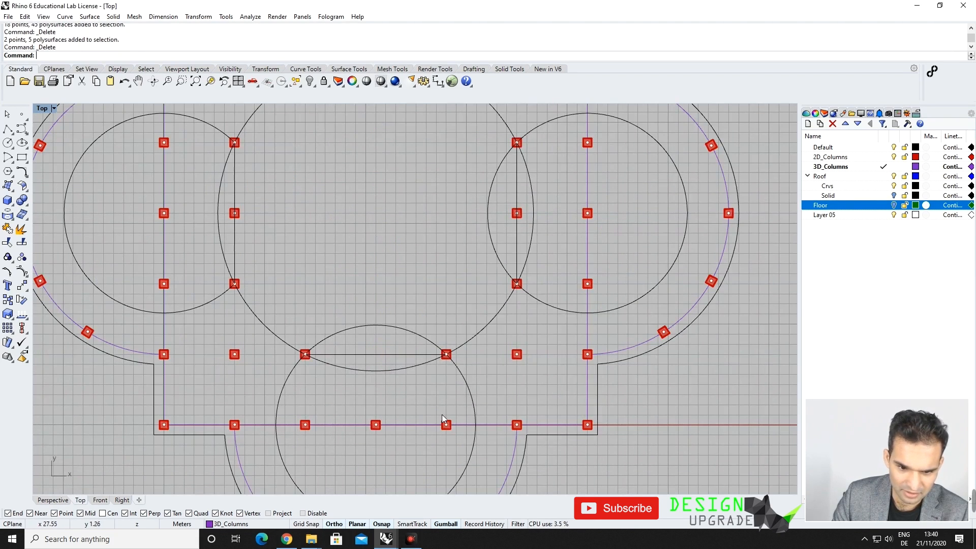
key("Delete")
left_click(446, 425)
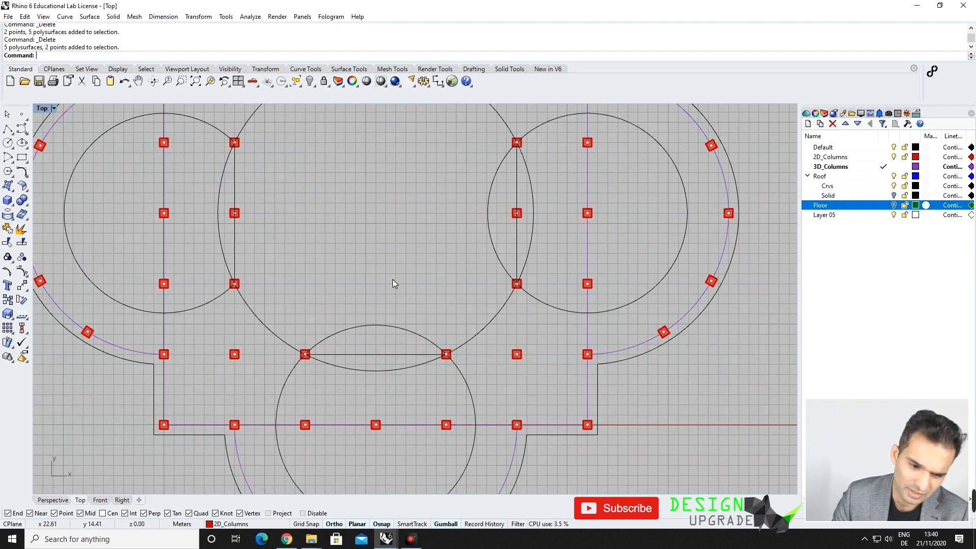
key("Escape")
scroll(392, 280, "down", 6)
scroll(348, 373, "up", 6)
left_click(353, 322)
key("Delete")
left_click(414, 319)
key("Delete")
left_click(492, 323)
key("Delete")
Step: Delete the three columns inside the right dome circle and the middle column where it overlaps the central circle
scroll(522, 257, "down", 3)
scroll(457, 244, "up", 3)
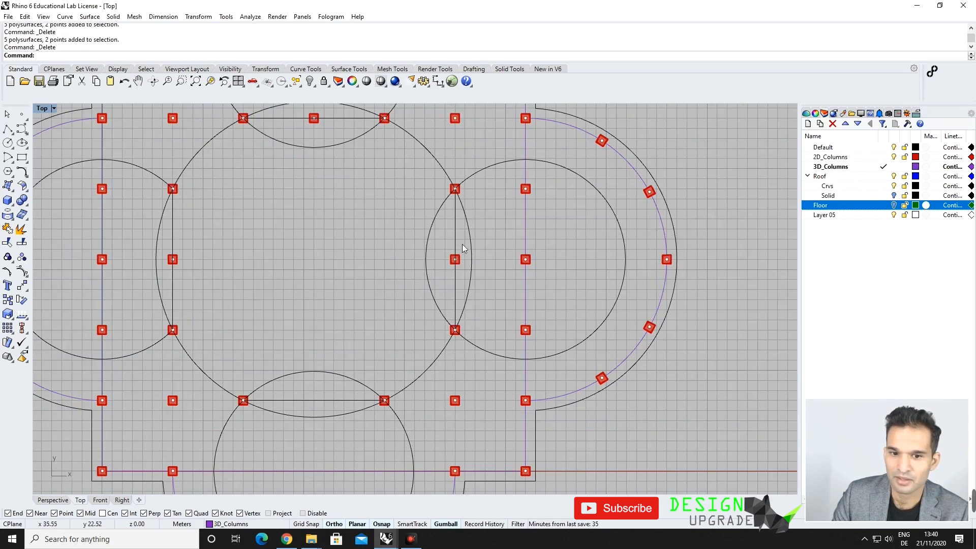
left_click(530, 191)
key("Delete")
left_click(530, 260)
key("Delete")
left_click(529, 332)
key("Delete")
left_click(460, 263)
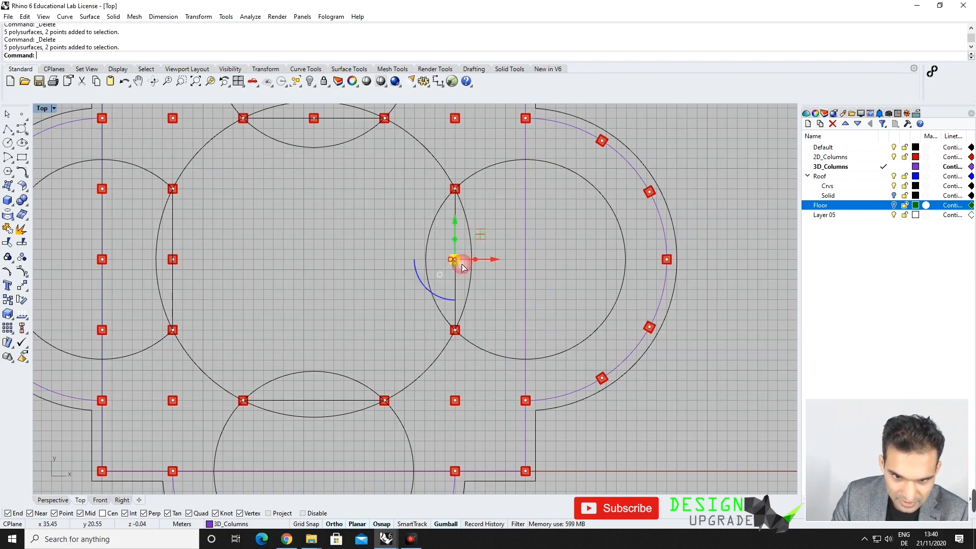
key("Delete")
Step: Delete the middle column between the central and left dome circles and the three columns inside the left circle
scroll(334, 258, "up", 5)
left_click(338, 267)
key("Delete")
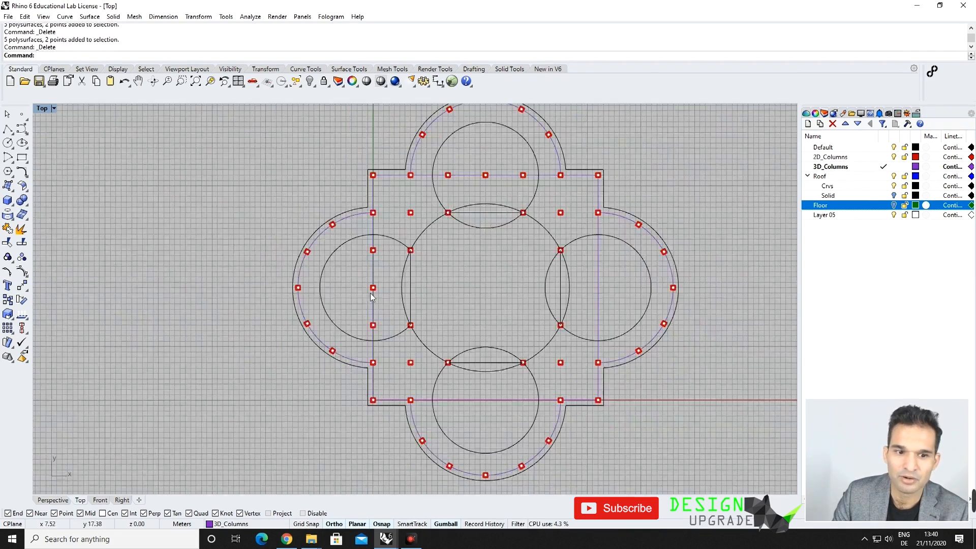
scroll(474, 316, "down", 5)
scroll(391, 241, "up", 2)
left_click_drag(393, 377, 391, 384)
left_click(389, 377)
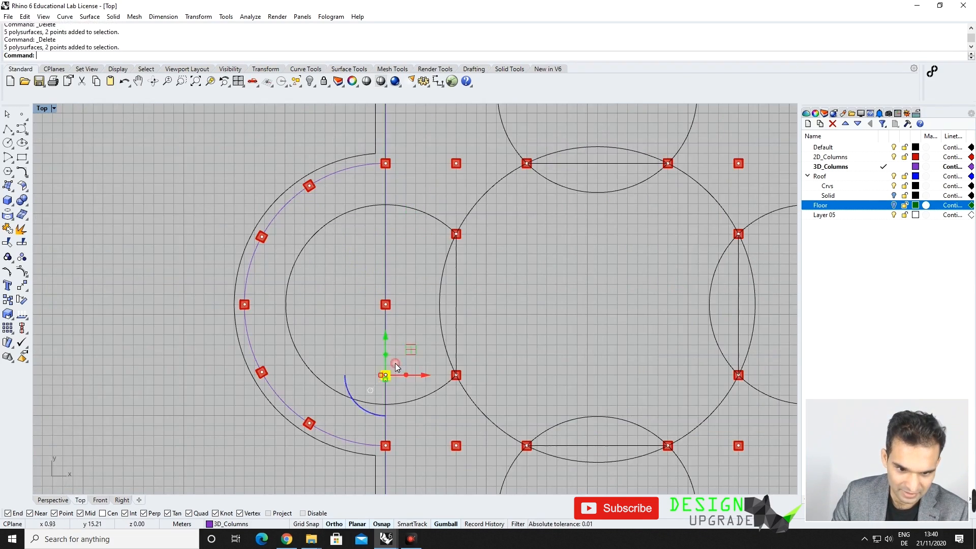
key("Delete")
left_click(387, 307)
key("Delete")
Step: Delete the three columns inside the upper dome circle and the middle column where it overlaps the central circle
scroll(368, 343, "down", 9)
scroll(484, 259, "up", 9)
left_click_drag(484, 259, 343, 285)
key("Delete")
scroll(457, 302, "down", 4)
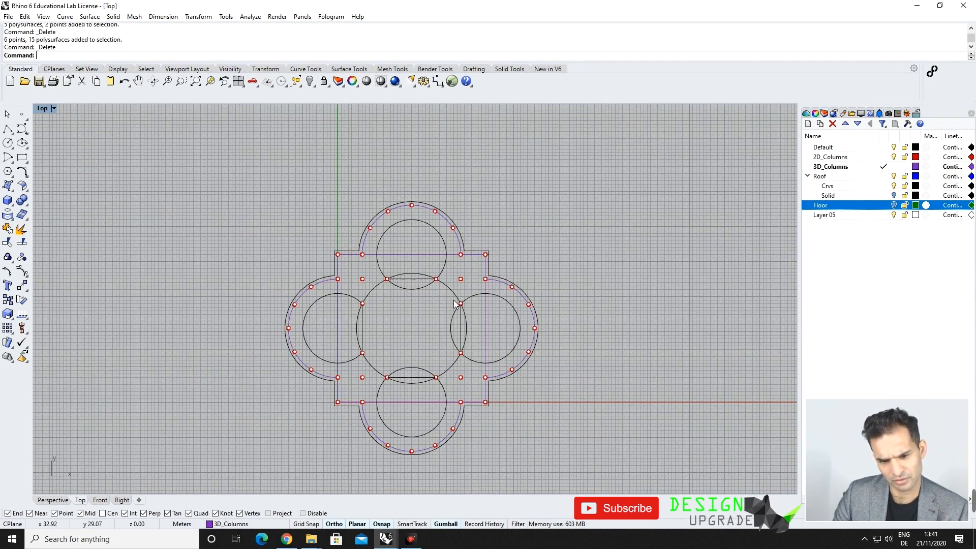
Step: Show the Floor and Solid layers in the perspective view with Rendered display and inspect the roof over the remaining columns
left_click(53, 500)
right_click_drag(306, 396, 334, 316)
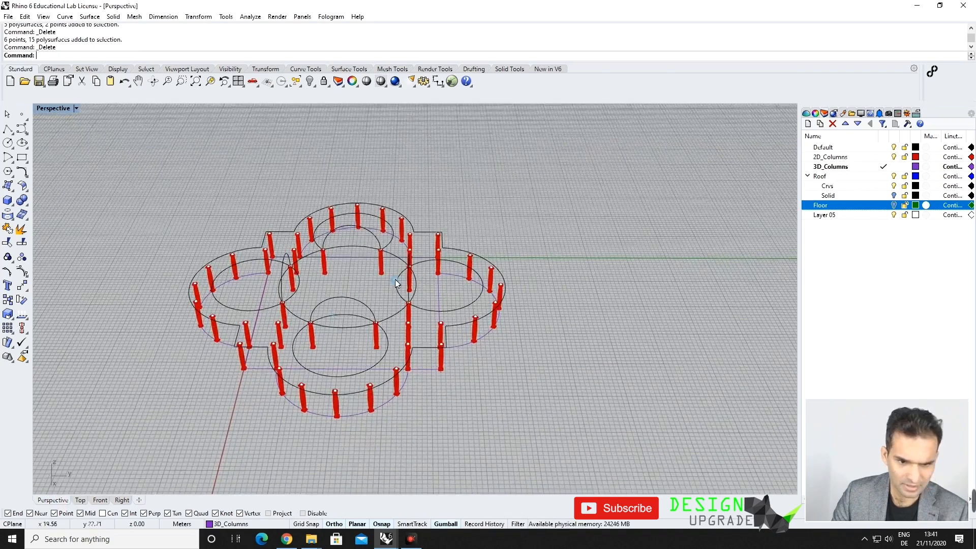
left_click(75, 108)
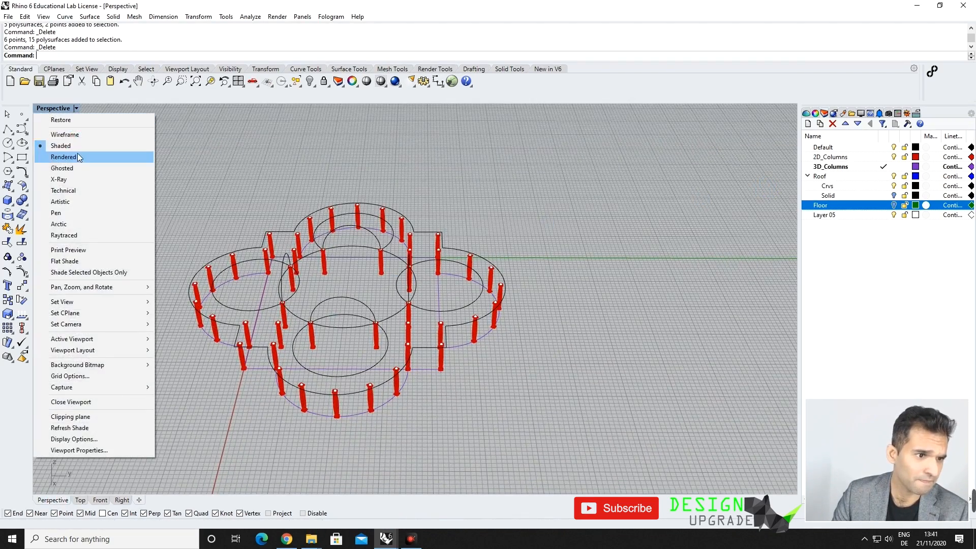
left_click(77, 154)
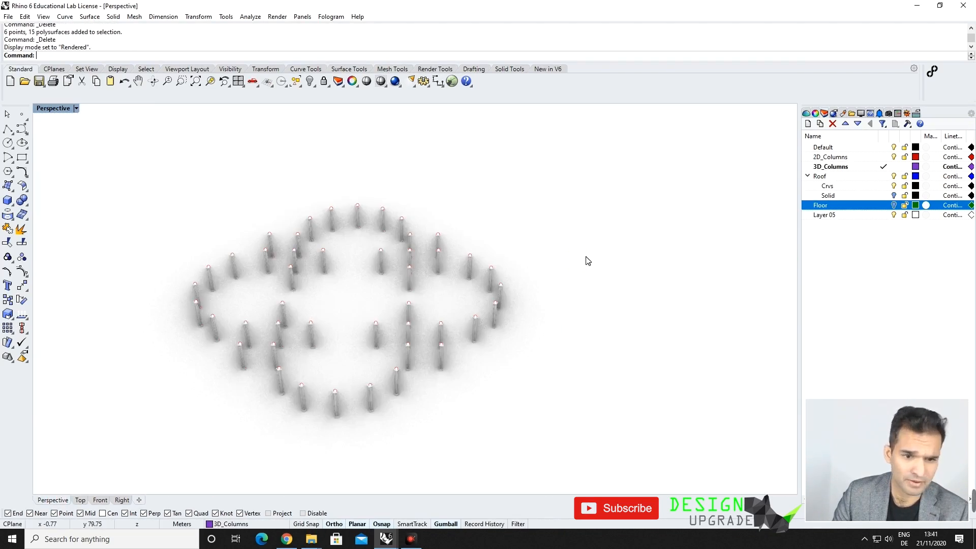
left_click(894, 205)
left_click(894, 196)
right_click_drag(575, 333, 602, 302)
scroll(411, 273, "up", 10)
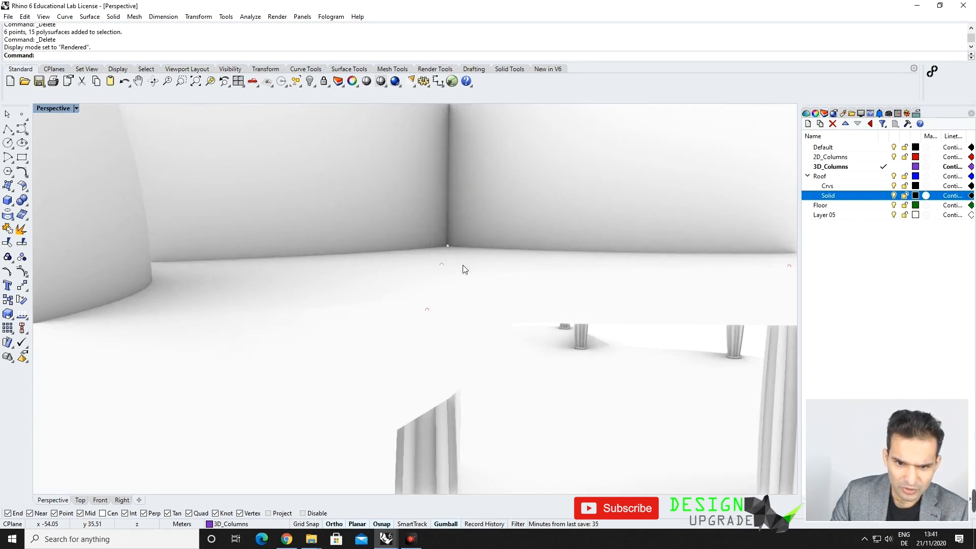
scroll(462, 267, "down", 7)
right_click_drag(434, 268, 503, 252)
scroll(503, 252, "down", 4)
Step: Thicken the roof polysurface with OffsetSrf at a distance of 0.3, with Solid set to Yes and the input deleted
left_click(318, 151)
right_click_drag(365, 191, 459, 202)
type("O")
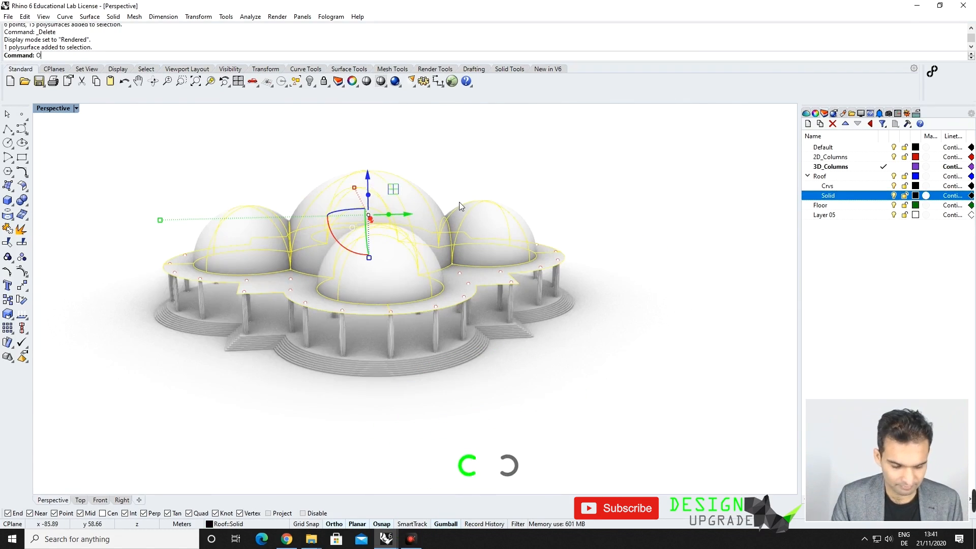
type("ffsetsrf")
key("Return")
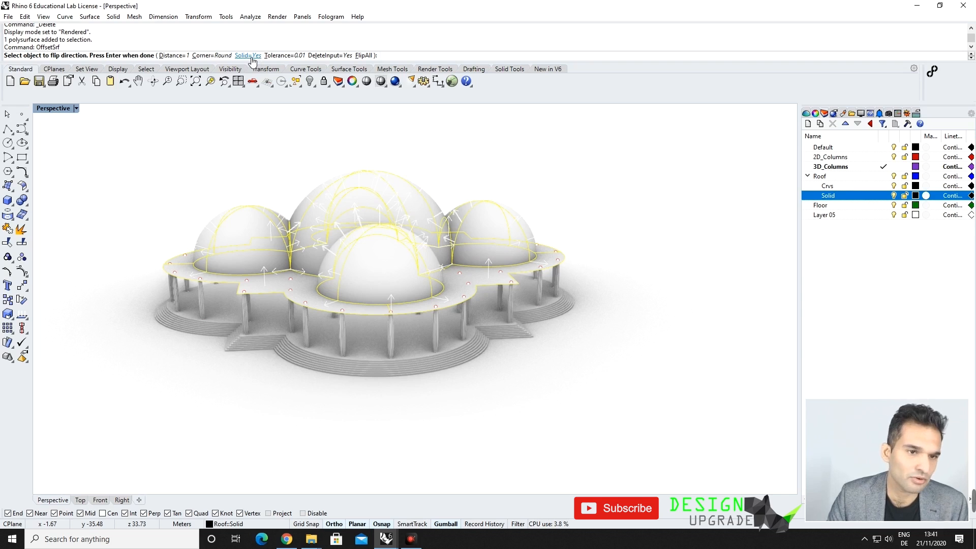
left_click(173, 56)
type("0")
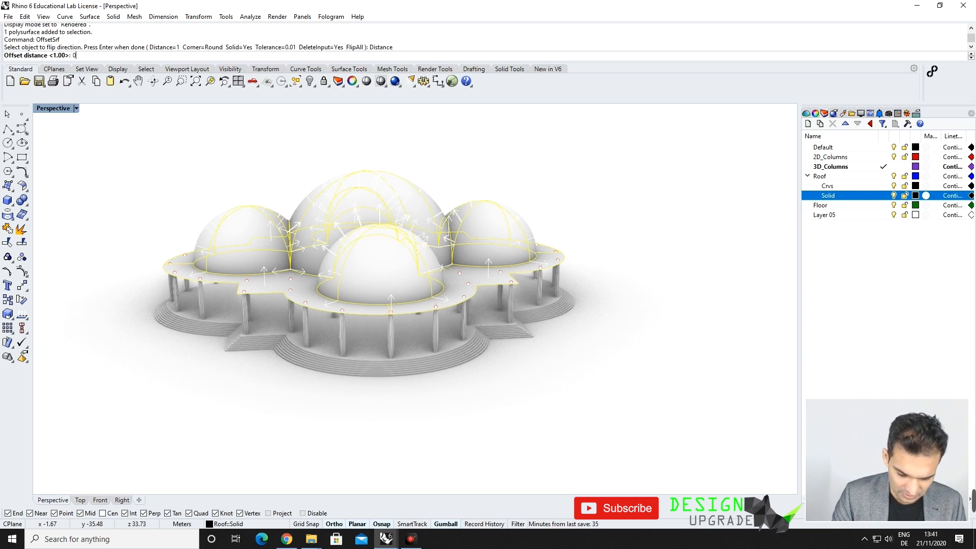
key("Return")
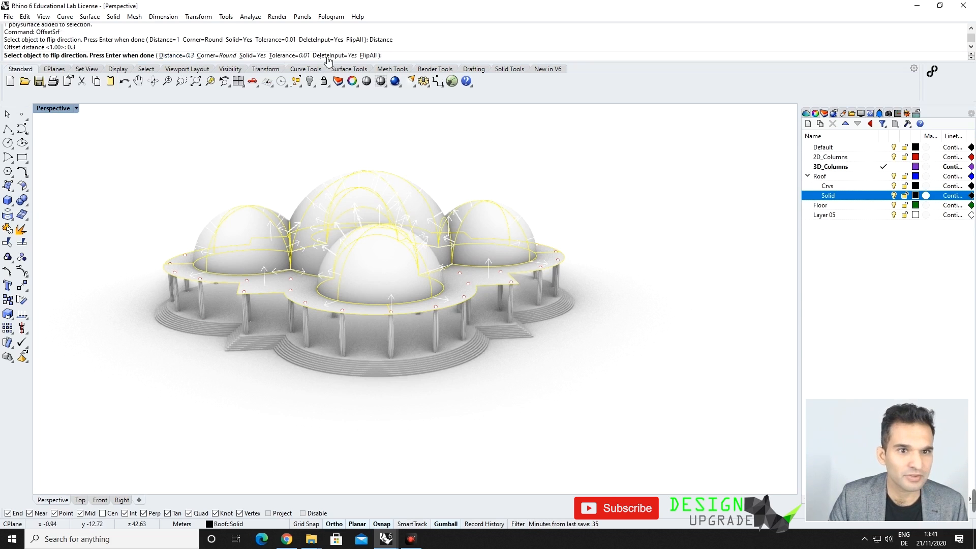
key("Return")
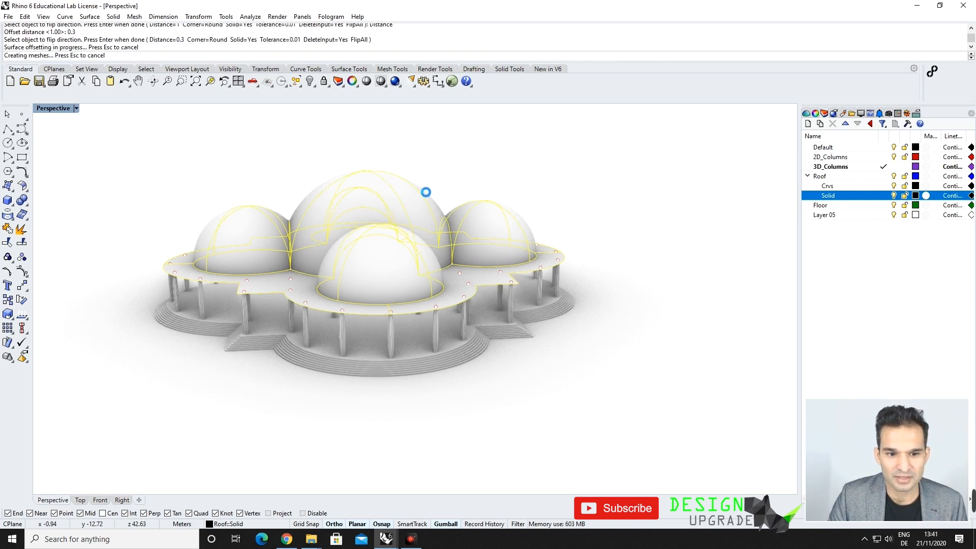
Step: Inspect the thickened roof and save the model as Columns2.3dm in the Chapter06_Exercises folder
right_click_drag(399, 214, 453, 251)
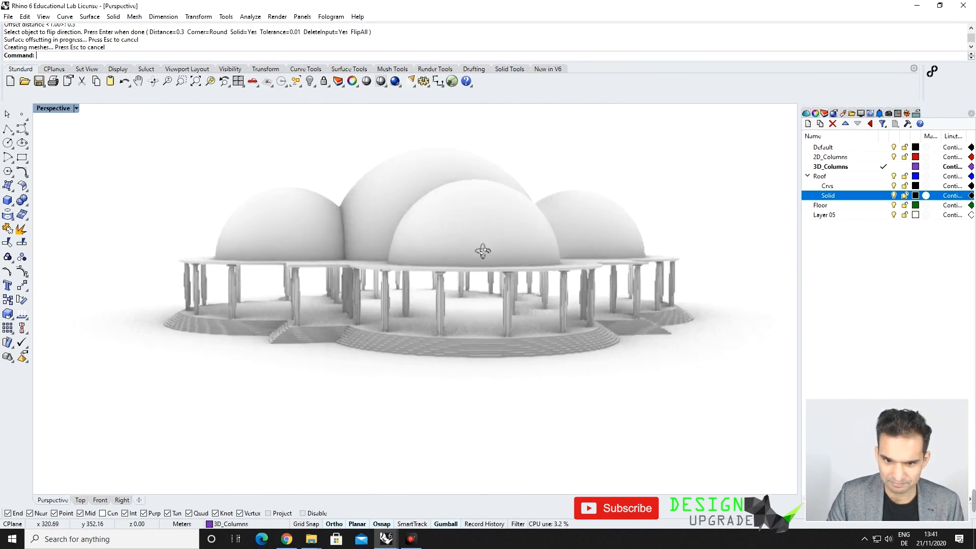
scroll(340, 268, "up", 6)
right_click_drag(330, 267, 284, 209)
scroll(284, 209, "down", 6)
left_click(39, 81)
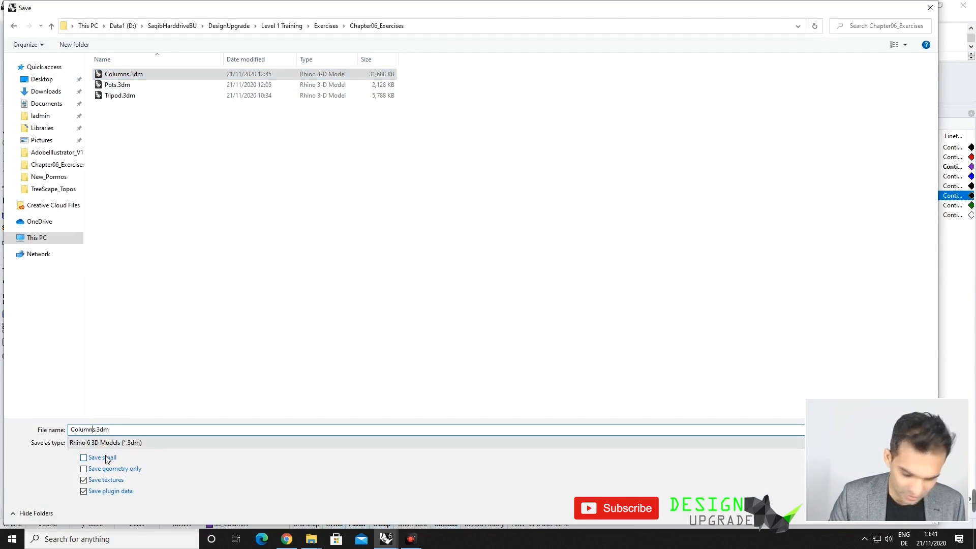
type("2")
key("Return")
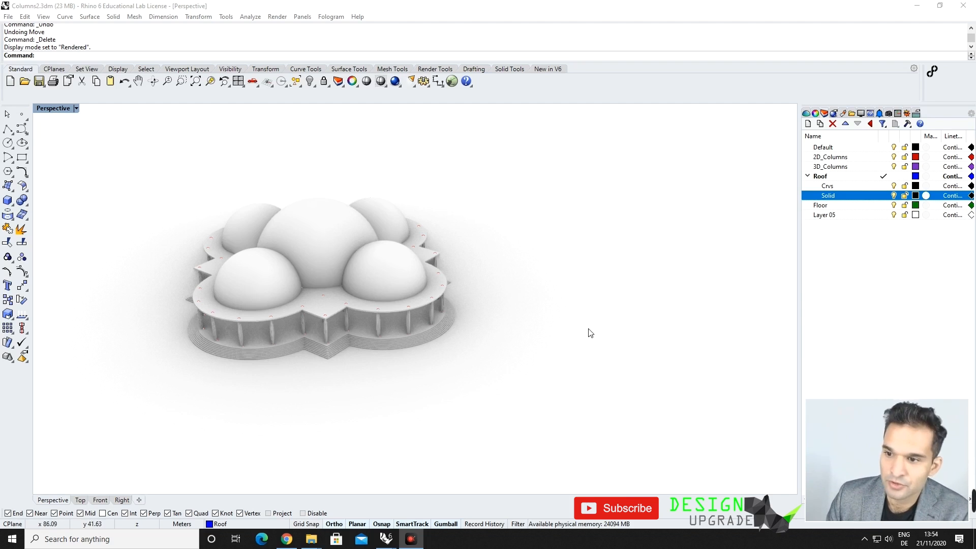
right_click_drag(524, 387, 456, 381)
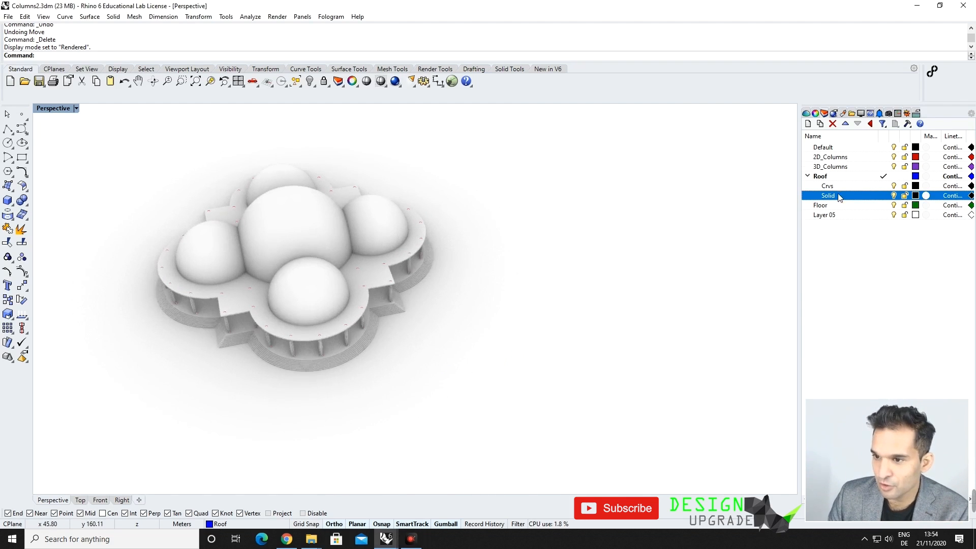
Step: Create a sublayer named Opening under the Roof layer and make it the current layer
left_click(824, 176)
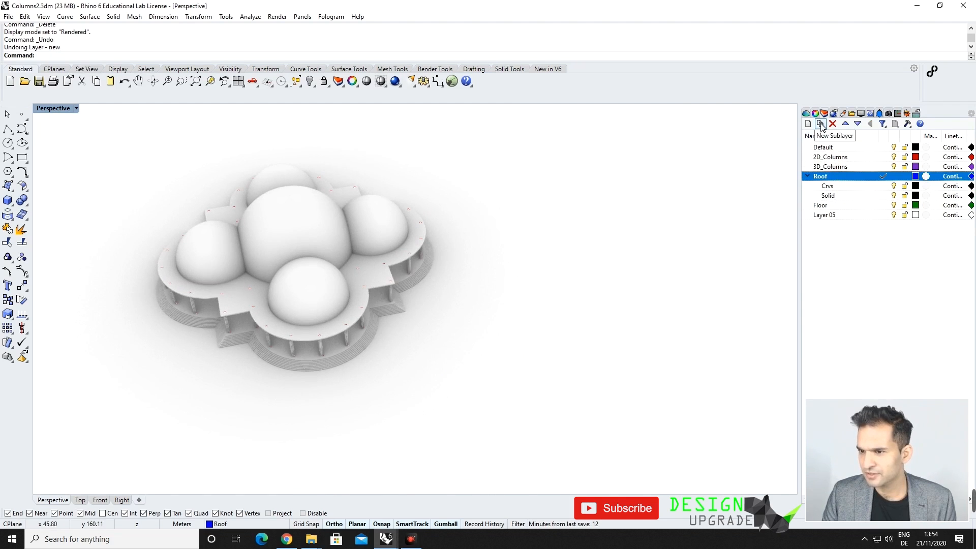
left_click(821, 124)
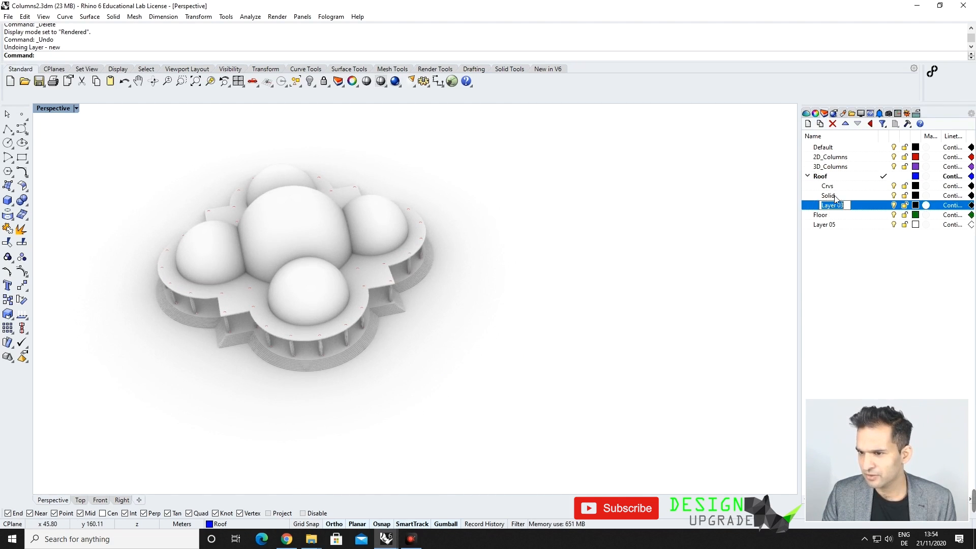
type("Ope")
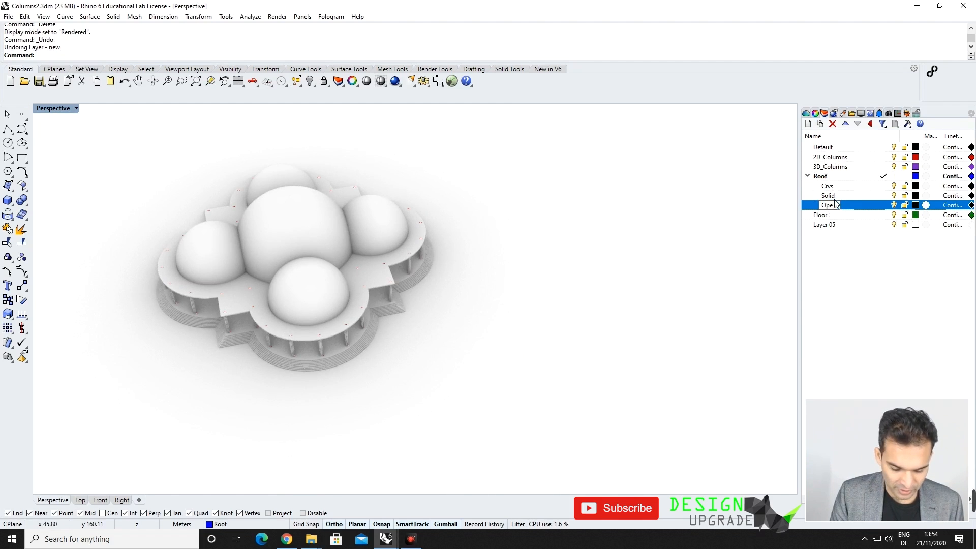
double_click(861, 205)
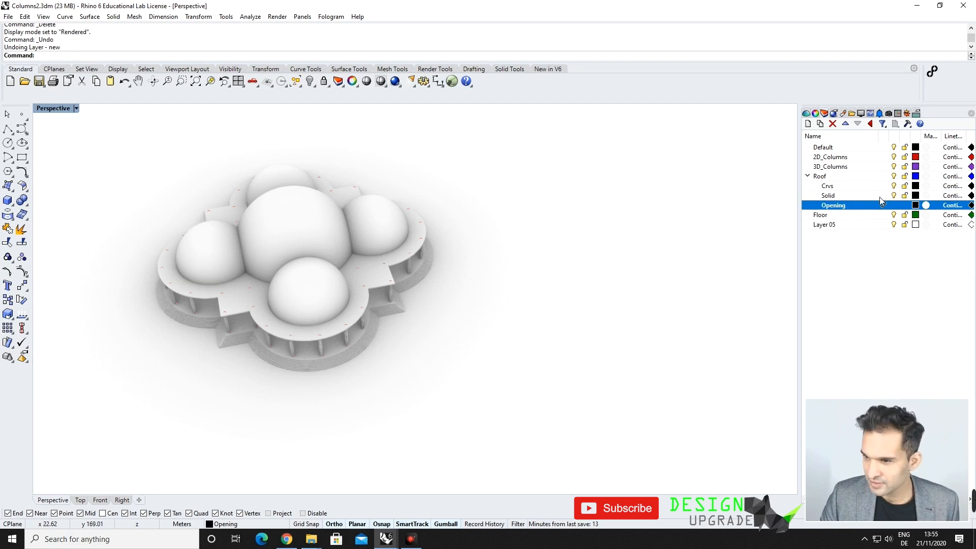
Step: Hide the Solid and Floor layers, set the perspective view to Shaded display and switch to the Top view
left_click(894, 196)
left_click(68, 109)
left_click(82, 146)
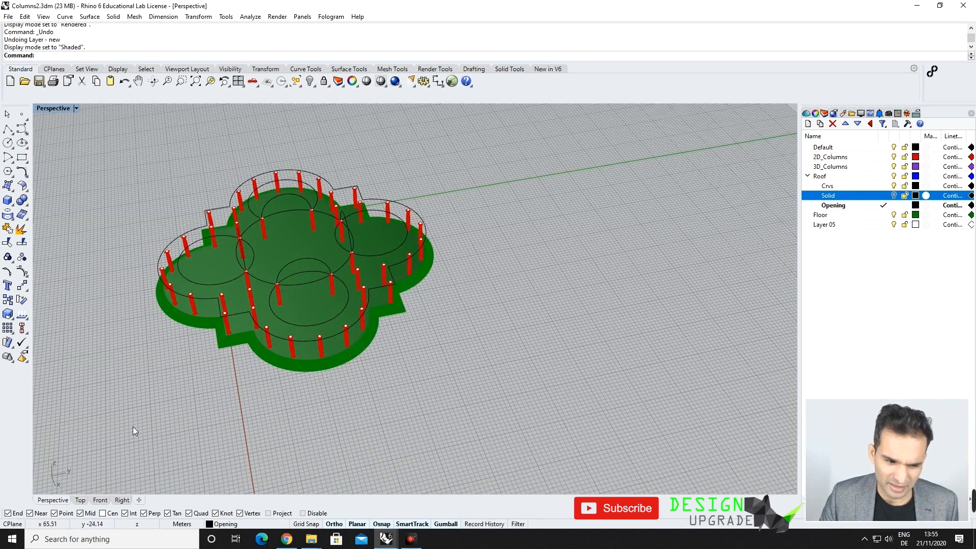
left_click(79, 498)
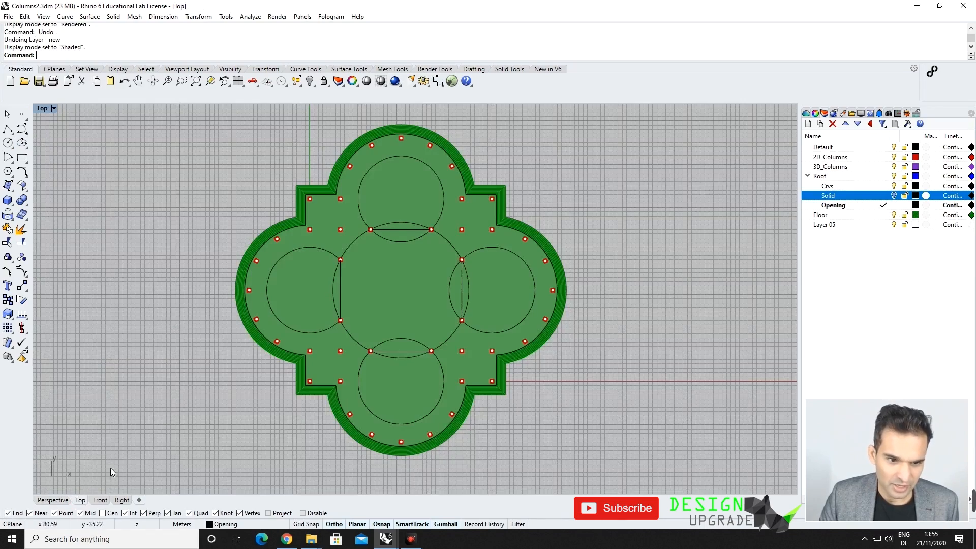
left_click(894, 215)
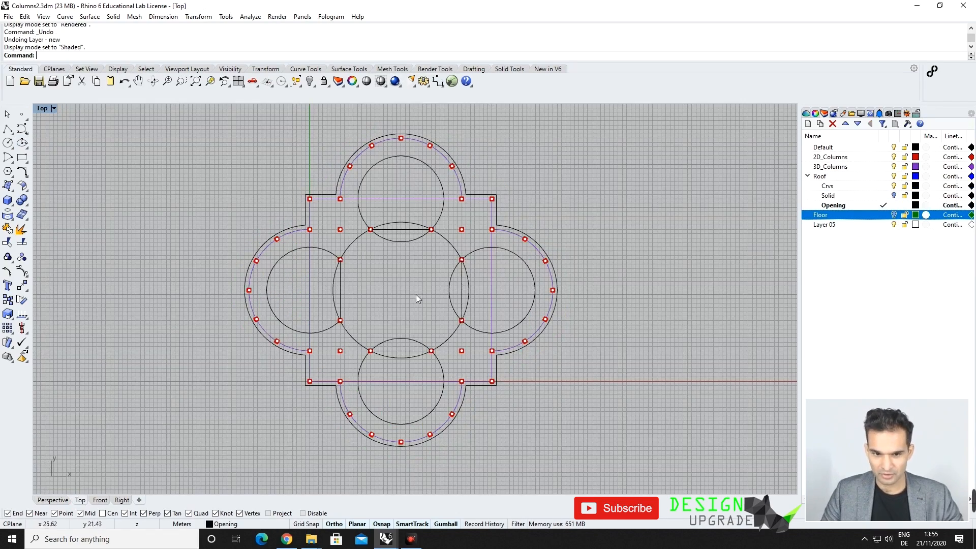
right_click_drag(423, 280, 414, 261)
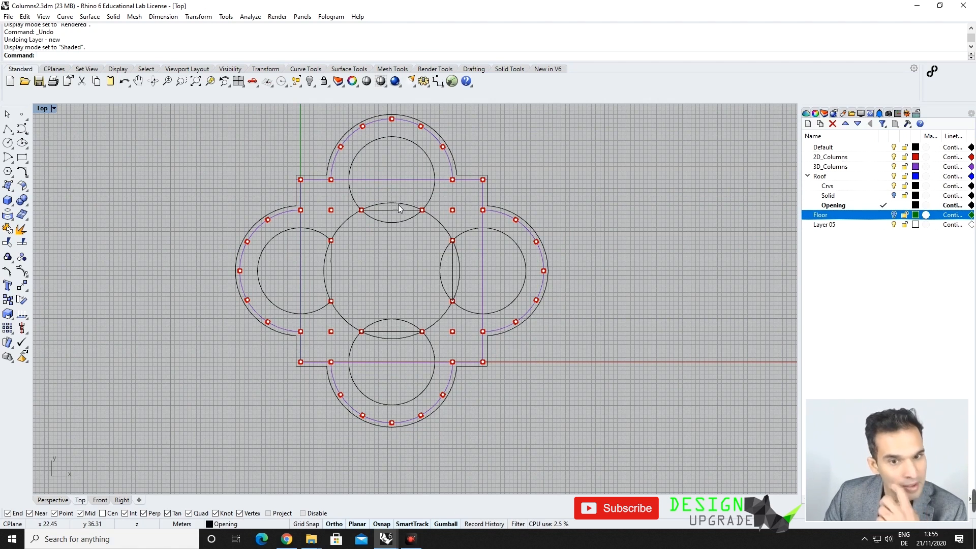
right_click_drag(406, 152, 397, 179)
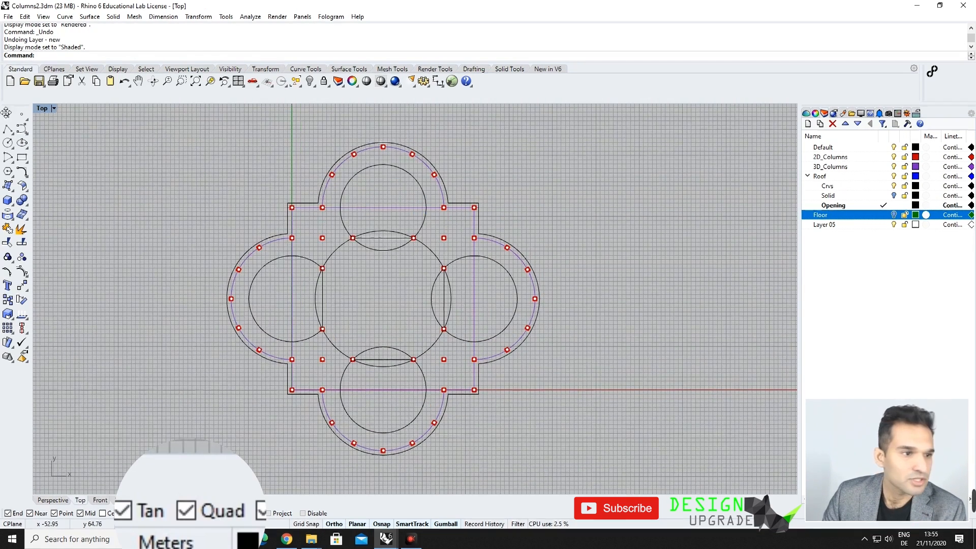
Step: Draw a circle of radius 1.5 centred on the upper quadrant of the upper dome circle
left_click(8, 143)
scroll(391, 163, "up", 6)
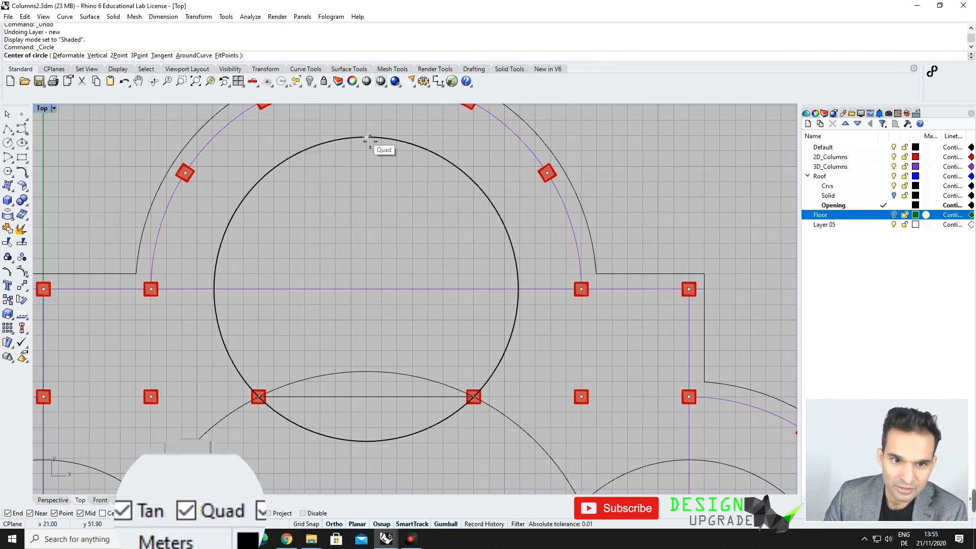
left_click(370, 141)
type("1")
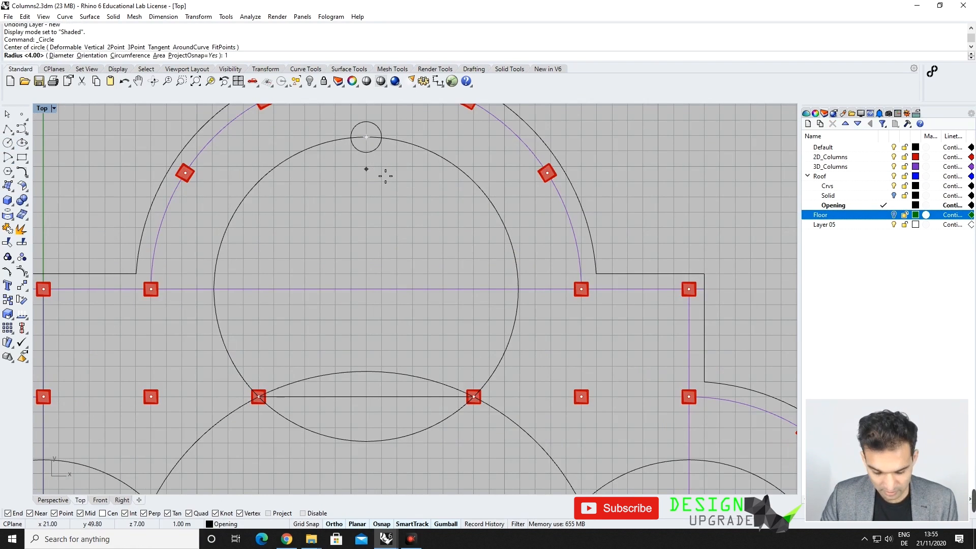
key("Return")
Step: Move the small circle down by its own diameter, from its upper to its lower quadrant, so it sits inside the upper dome circle
scroll(380, 169, "down", 4)
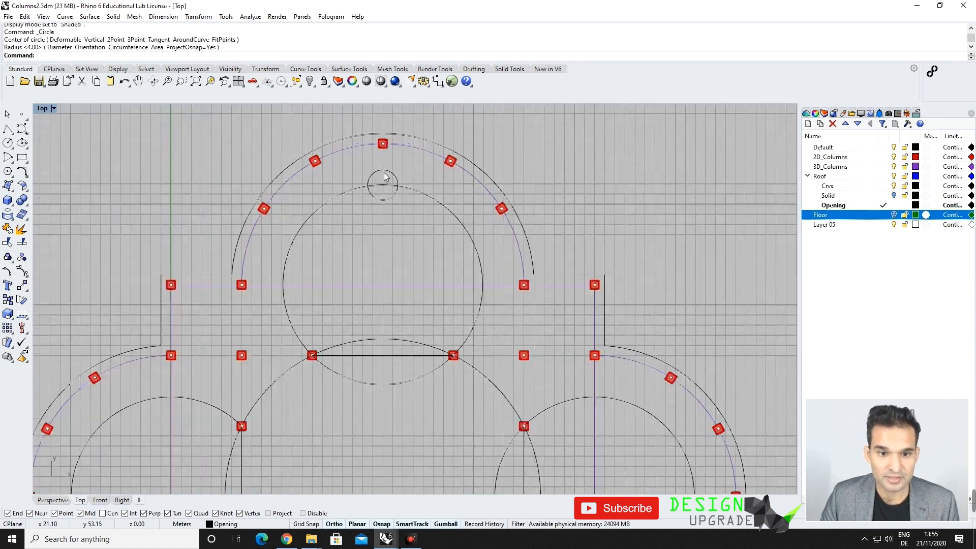
scroll(386, 171, "up", 2)
left_click(394, 172)
type("m")
key("Return")
left_click(383, 167)
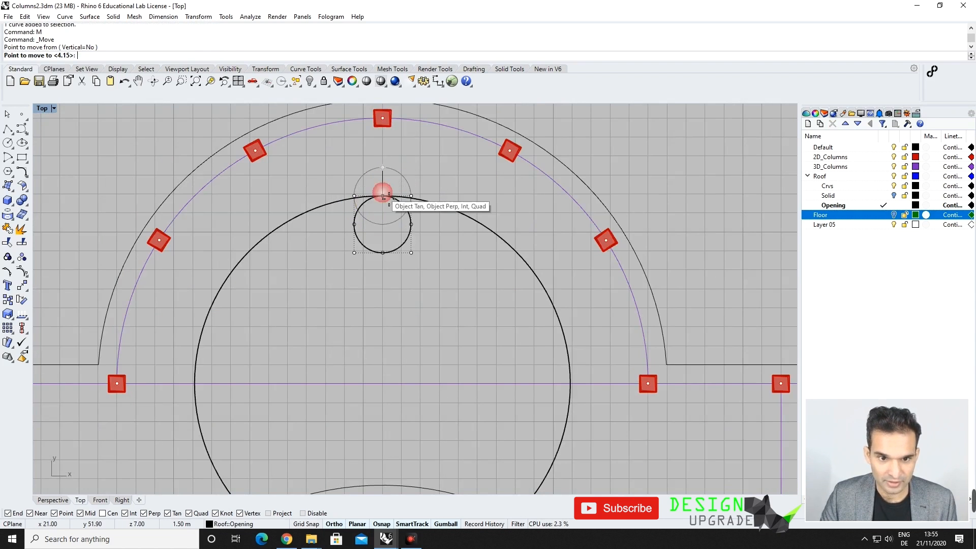
left_click(382, 224)
Step: Polar-array the small circle around the centre of the upper dome circle with 6 items over 360 degrees
scroll(393, 203, "down", 3)
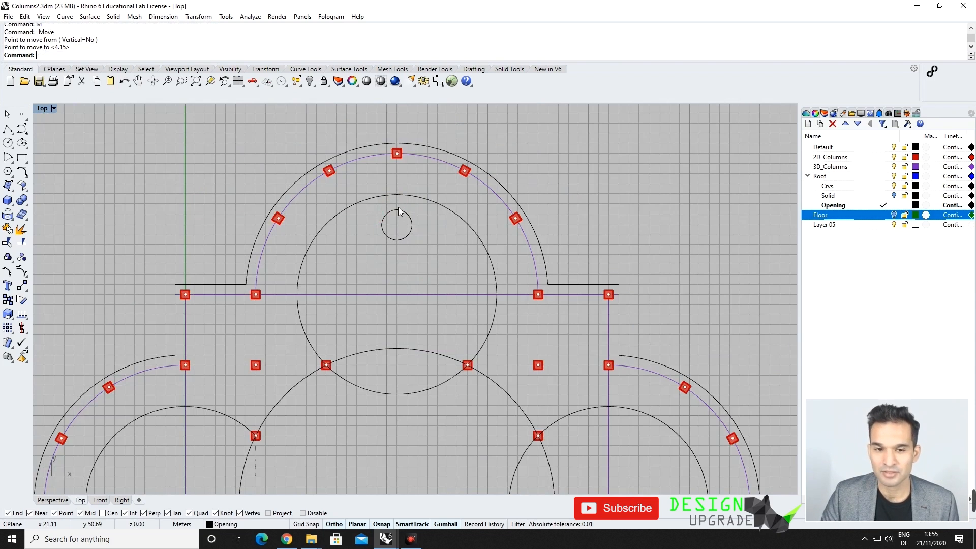
left_click(397, 211)
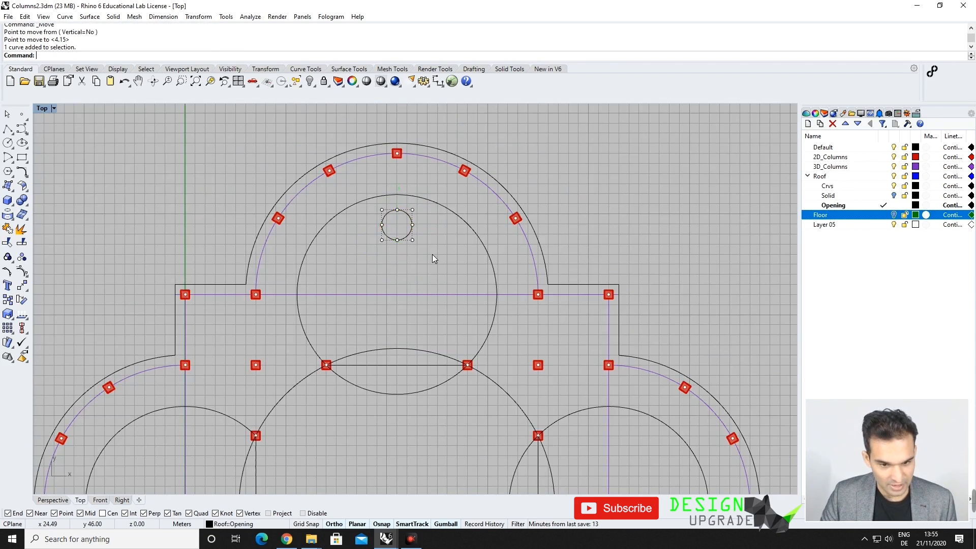
type("ArrayPolar")
key("Return")
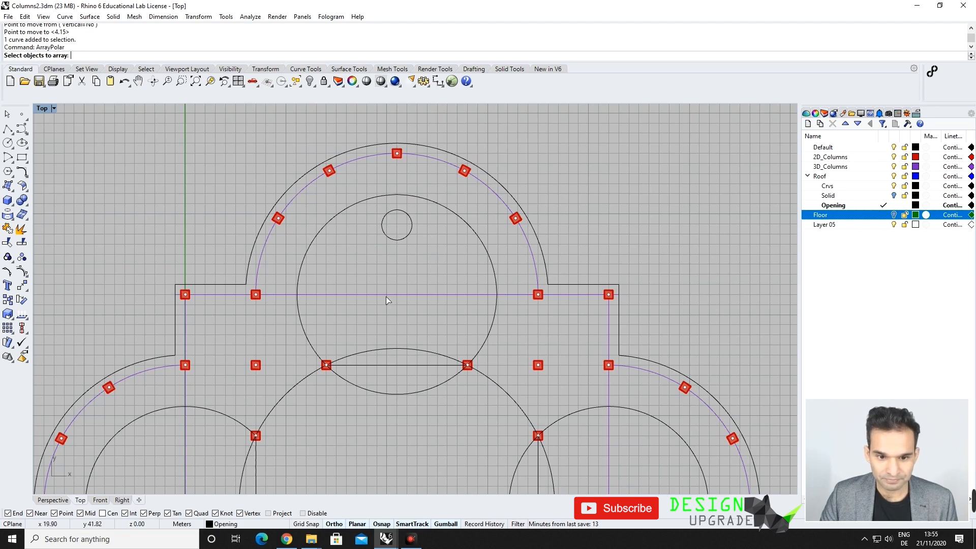
left_click(394, 235)
key("Return")
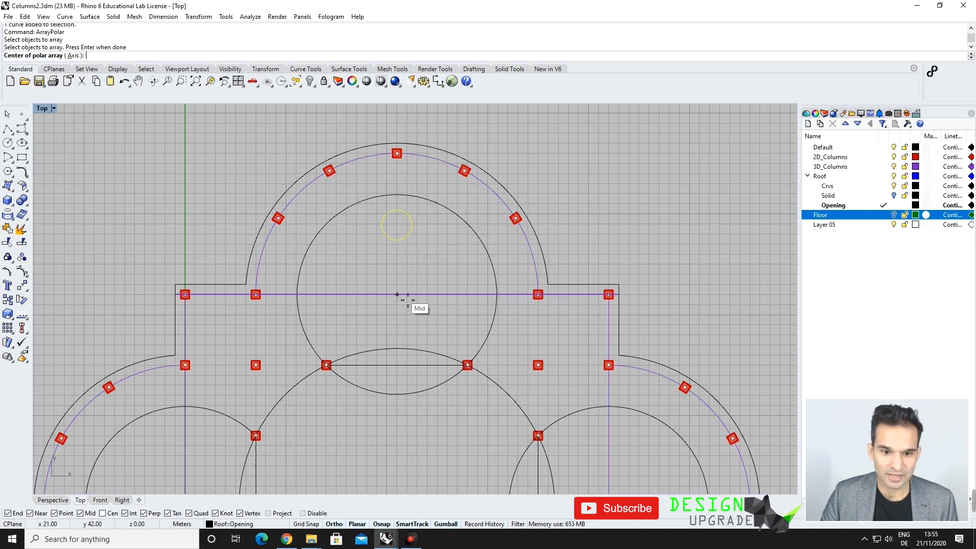
left_click(397, 294)
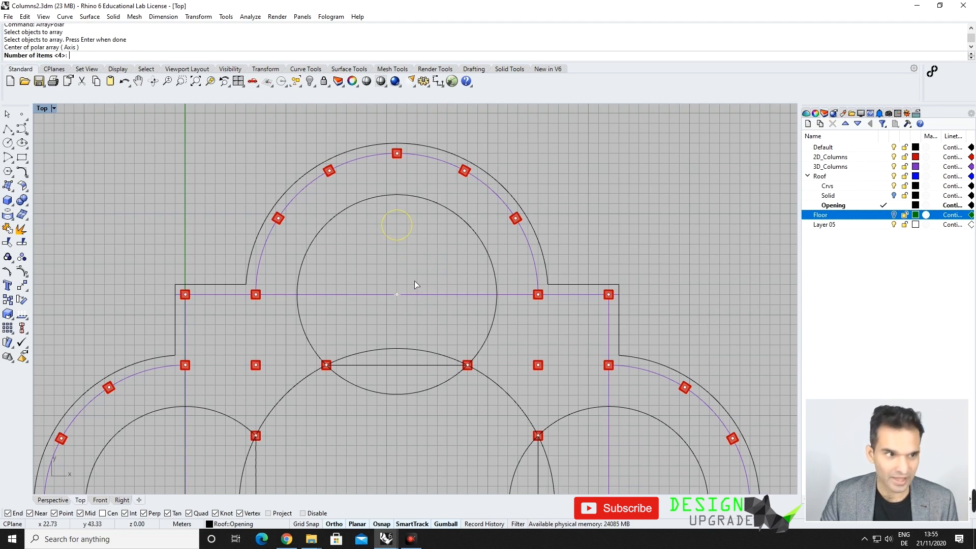
type("6")
key("Return")
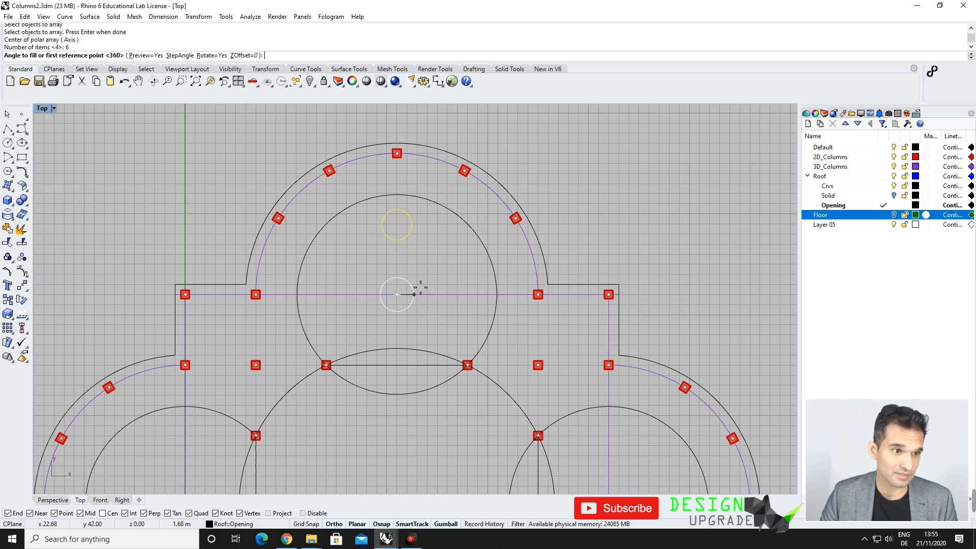
key("Return")
key("Return")
Step: Delete the lowest arrayed circle, where the upper dome overlaps the central circle
scroll(422, 239, "down", 3)
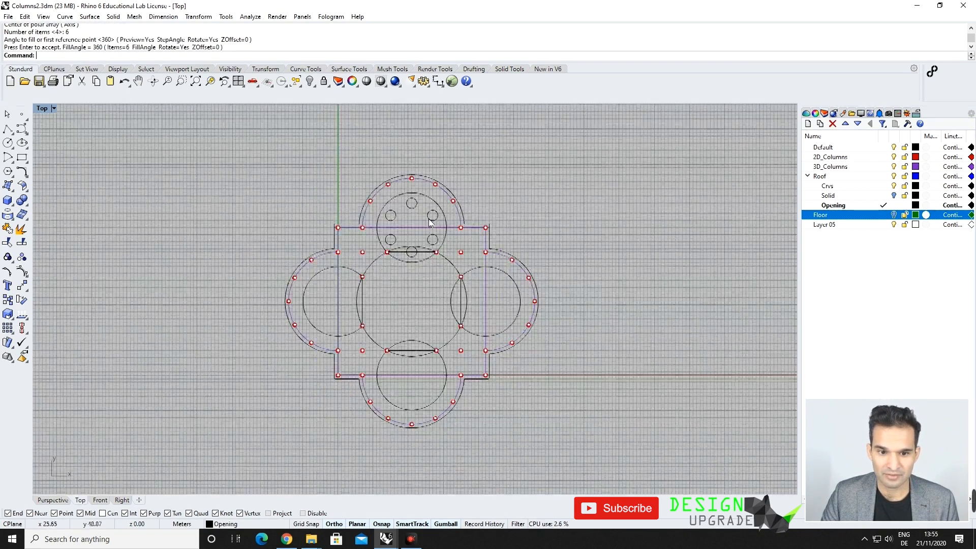
scroll(428, 219, "up", 2)
left_click(406, 252)
key("Delete")
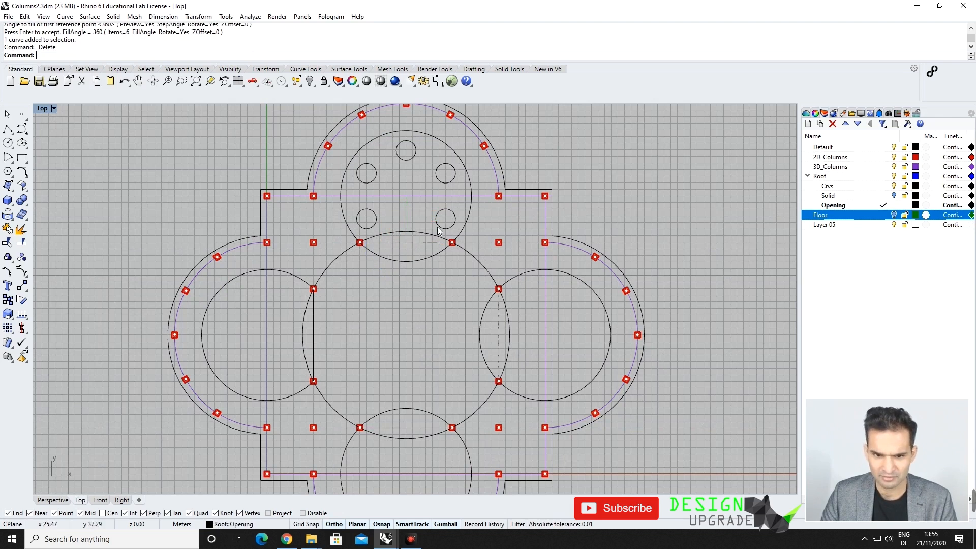
Step: Set the Opening layer's colour to Magenta
left_click(916, 206)
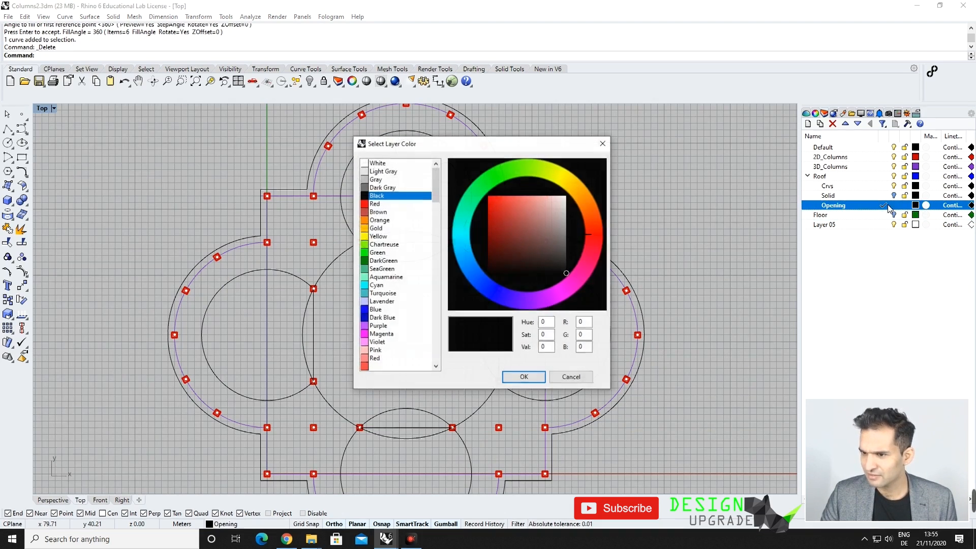
left_click(385, 333)
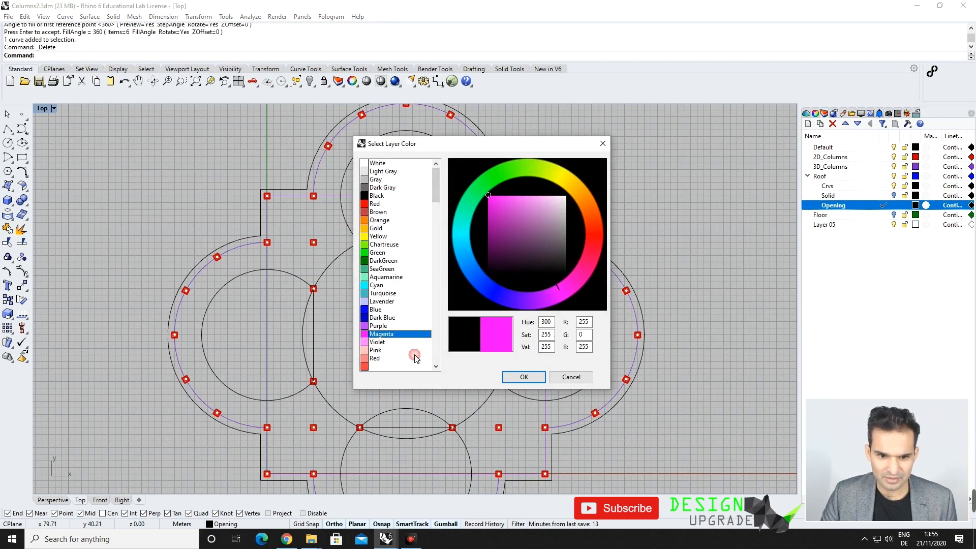
left_click(524, 377)
scroll(447, 193, "down", 2)
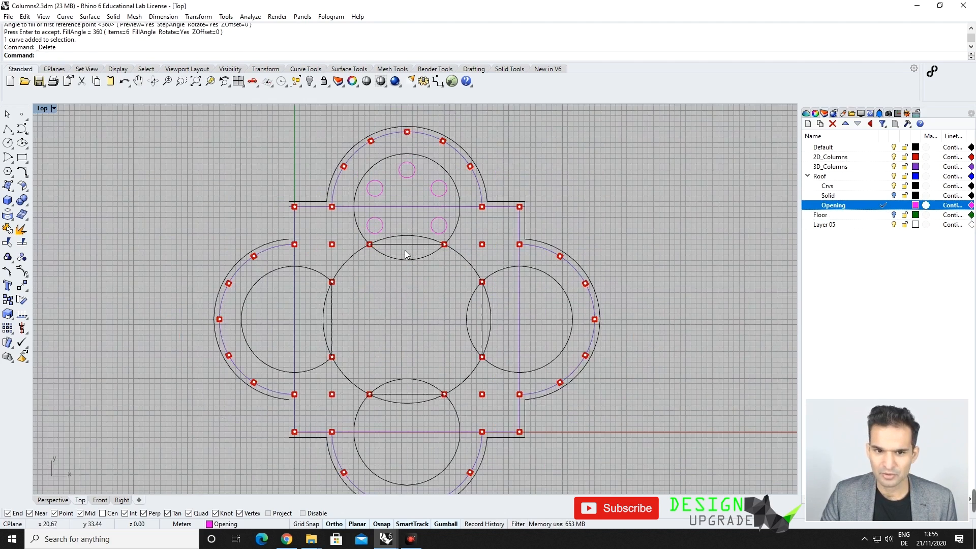
Step: Polar-array the five small opening circles of the upper dome around the centre of the plan with 4 items over 360 degrees
left_click(385, 217, "shift")
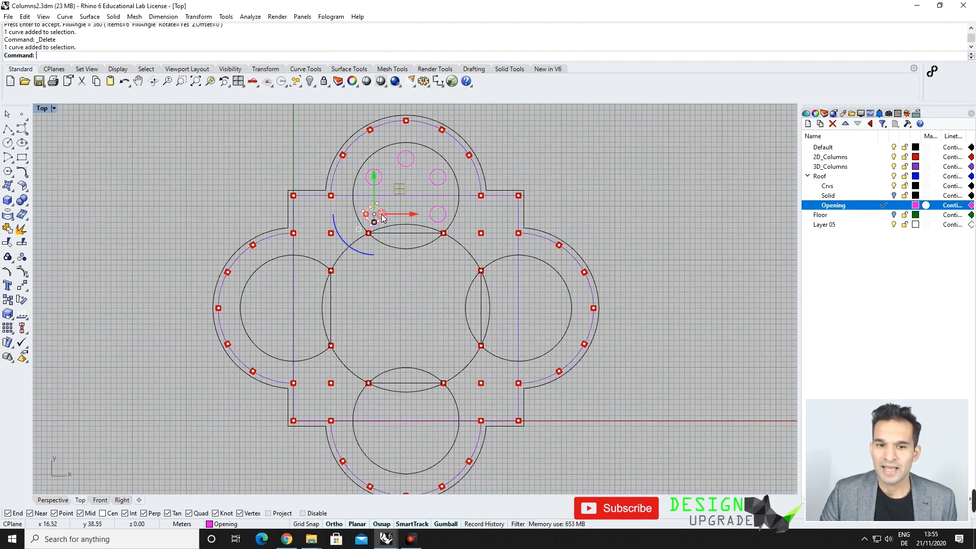
left_click(380, 178, "shift")
left_click(412, 158, "shift")
left_click(435, 169, "shift")
left_click(444, 220, "shift")
type("arr")
key("Return")
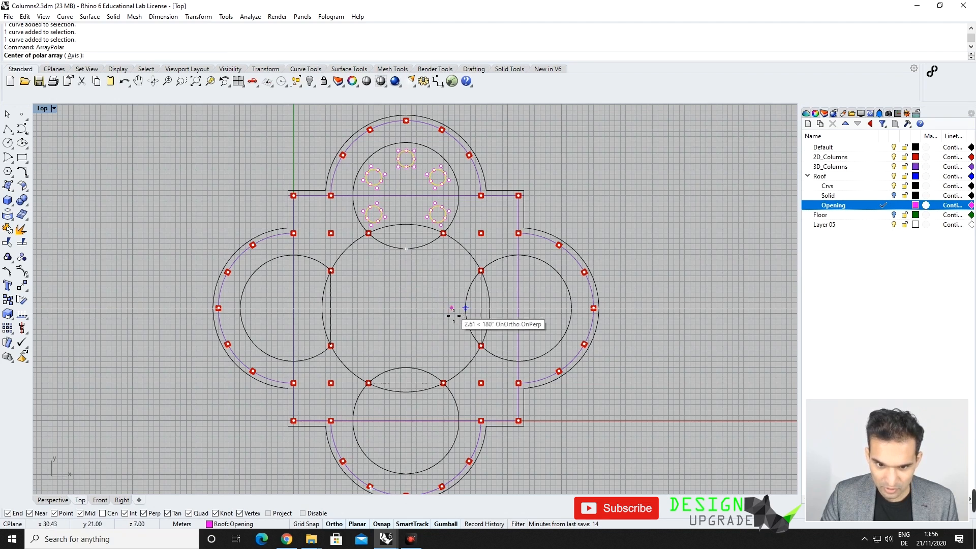
left_click(406, 308)
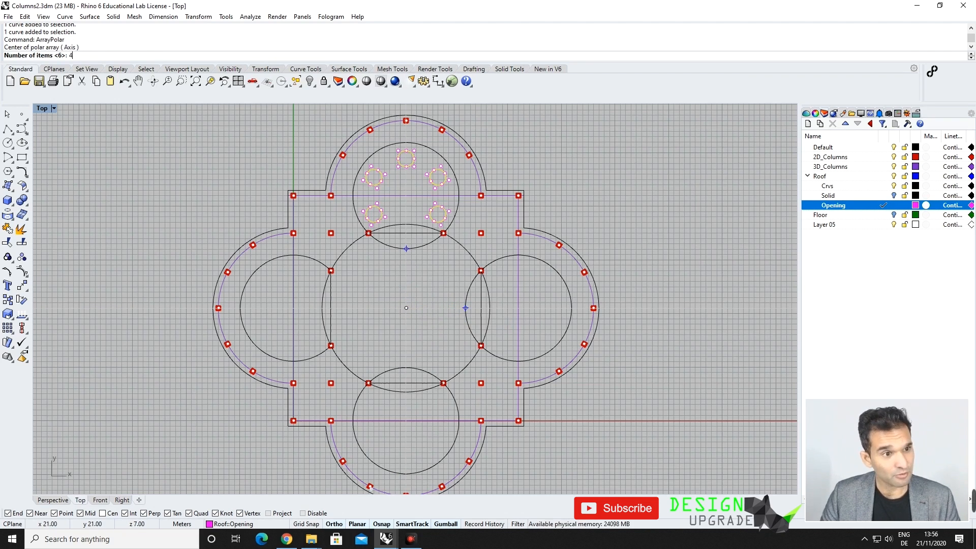
type("4")
key("Return")
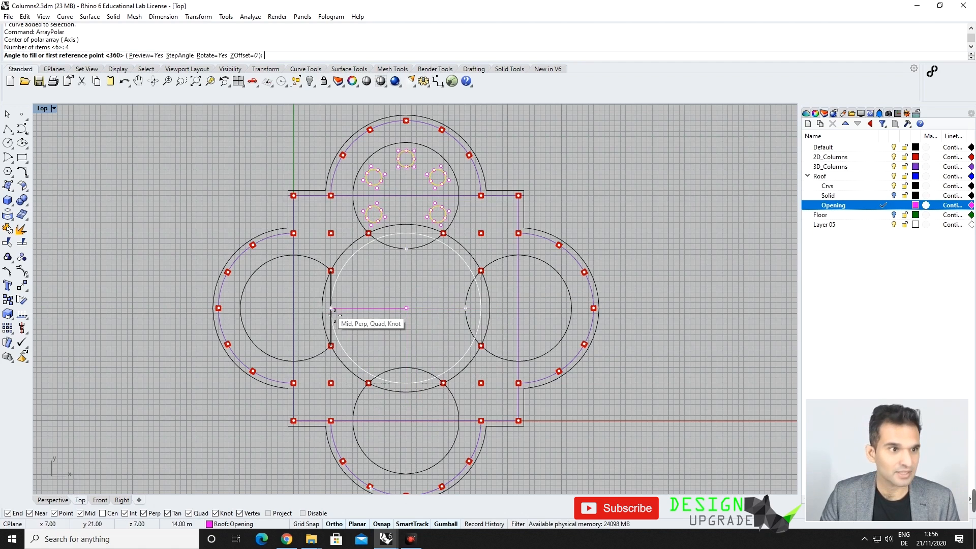
key("Return")
key("Return")
left_click(422, 303)
right_click_drag(410, 300, 400, 259)
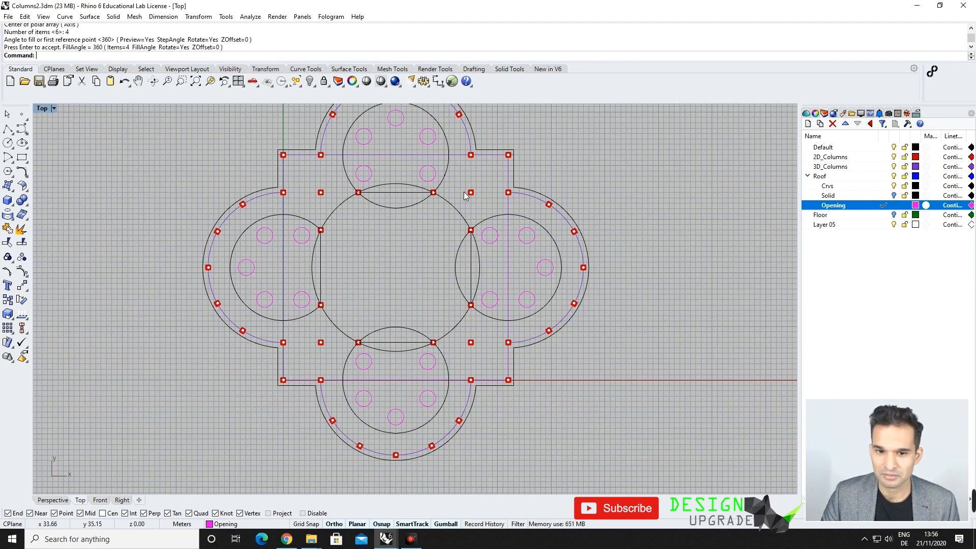
Step: Draw a circle of radius 2 centred on the upper quadrant of the large central dome circle
scroll(464, 193, "up", 5)
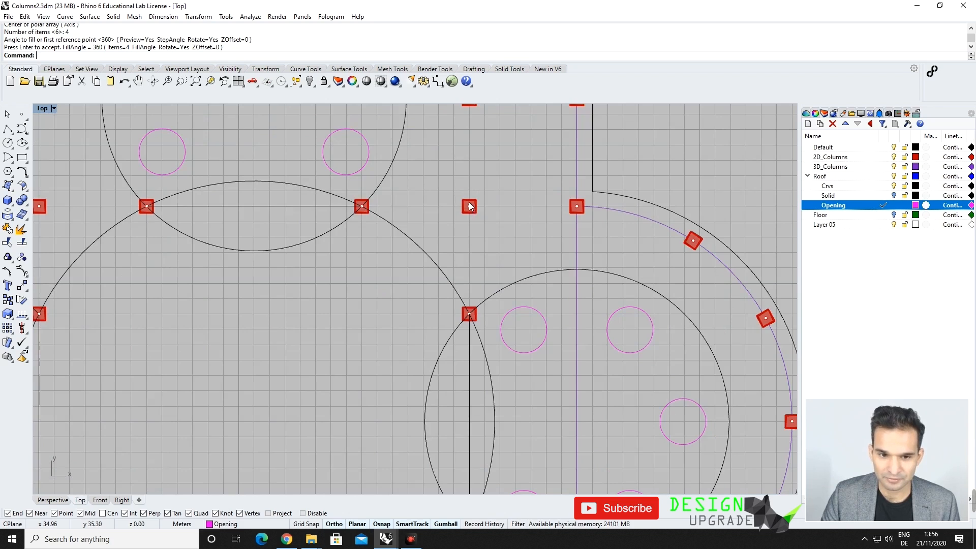
scroll(468, 205, "down", 2)
key("Return")
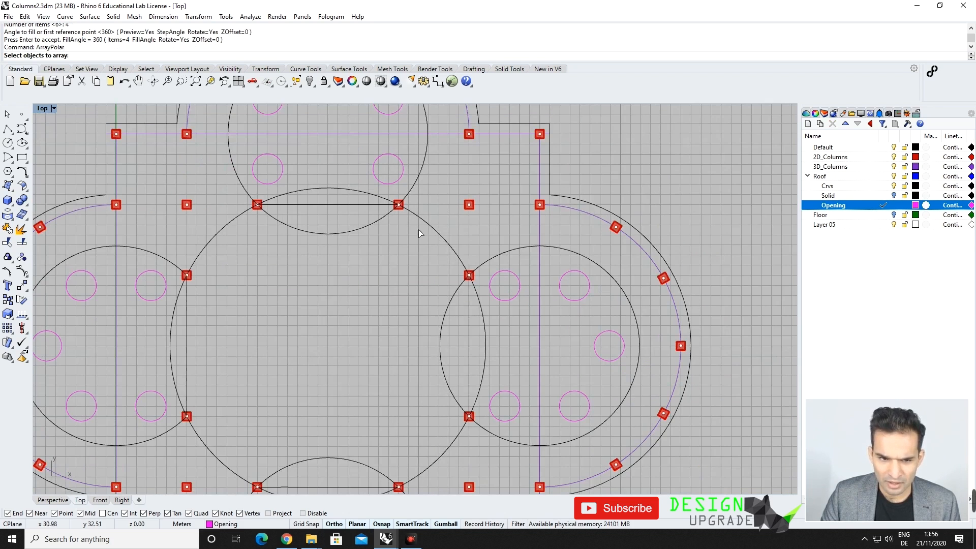
left_click(7, 143)
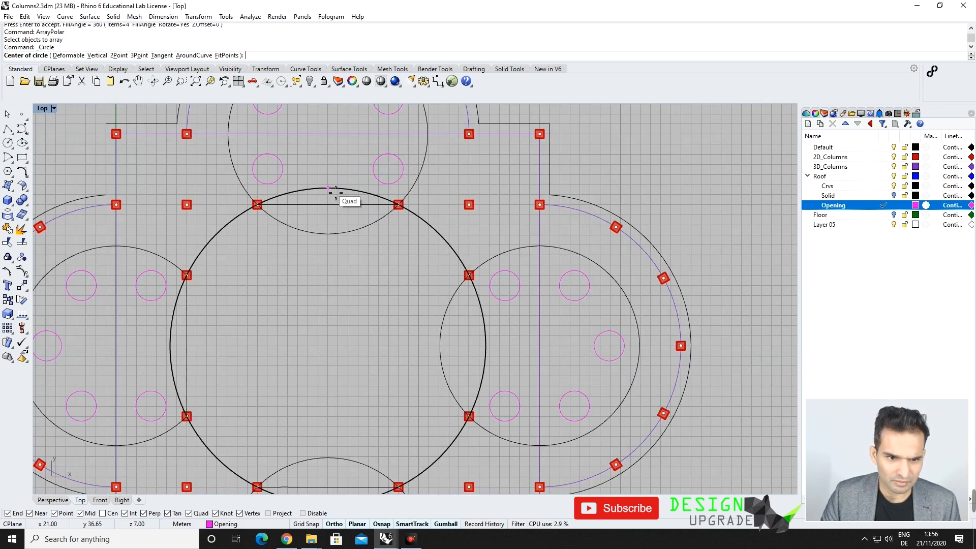
left_click(328, 188)
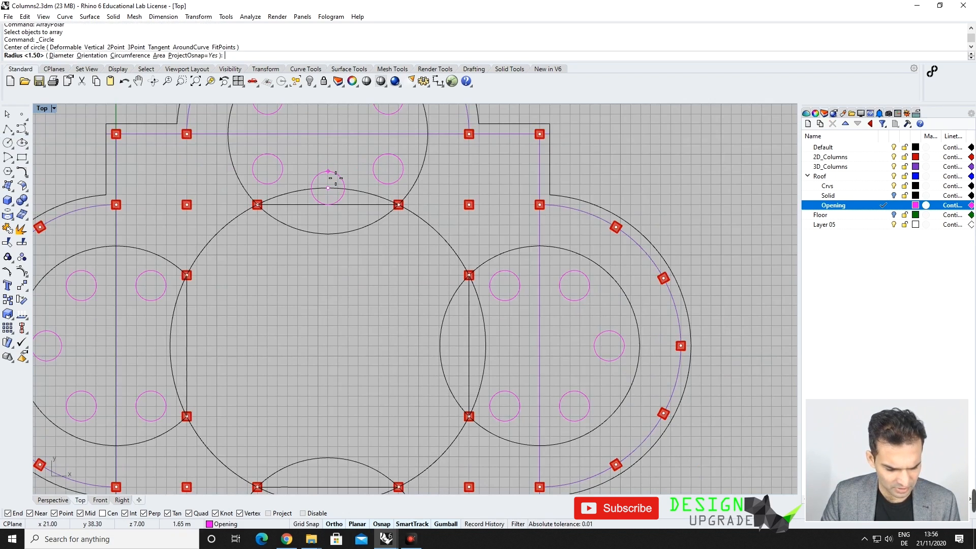
type("2")
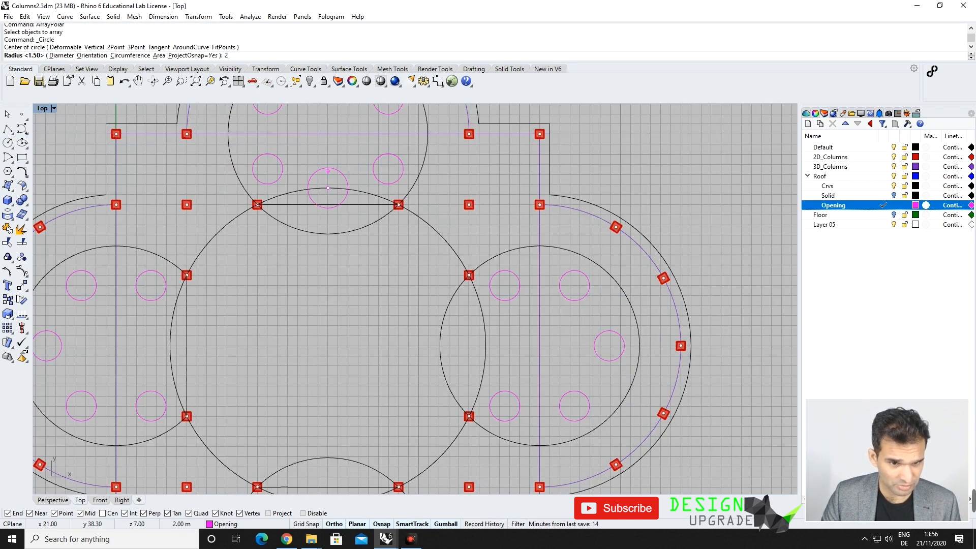
key("Return")
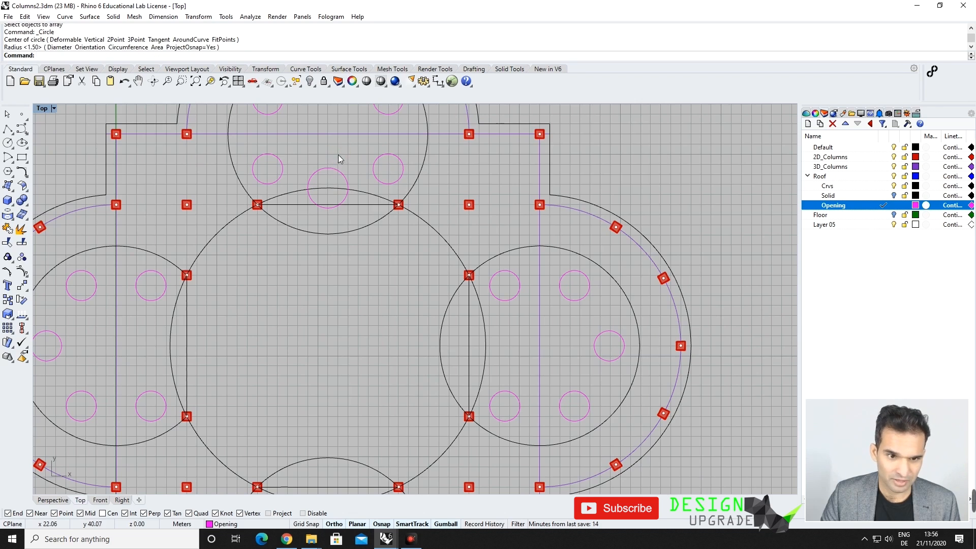
Step: Rotate the new opening circle 45 degrees clockwise about the plan's centre, aligning it with the upper-right diagonal column
left_click(328, 169)
type("Rot")
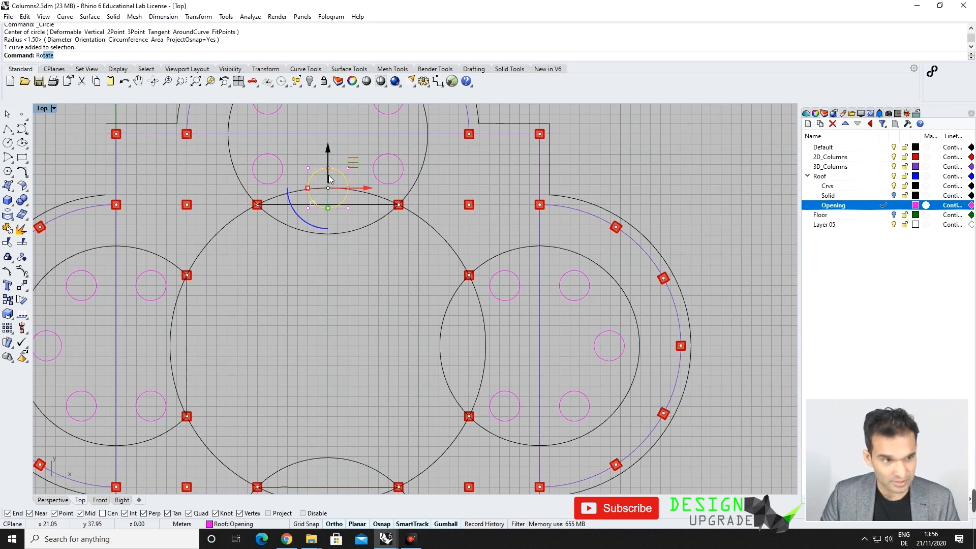
key("Return")
scroll(335, 172, "down", 2)
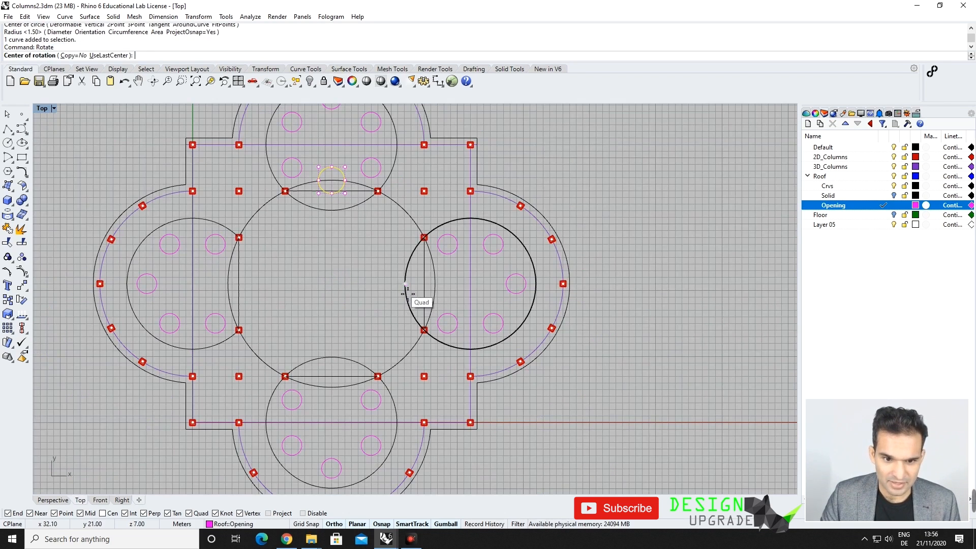
left_click(333, 283)
left_click(333, 182)
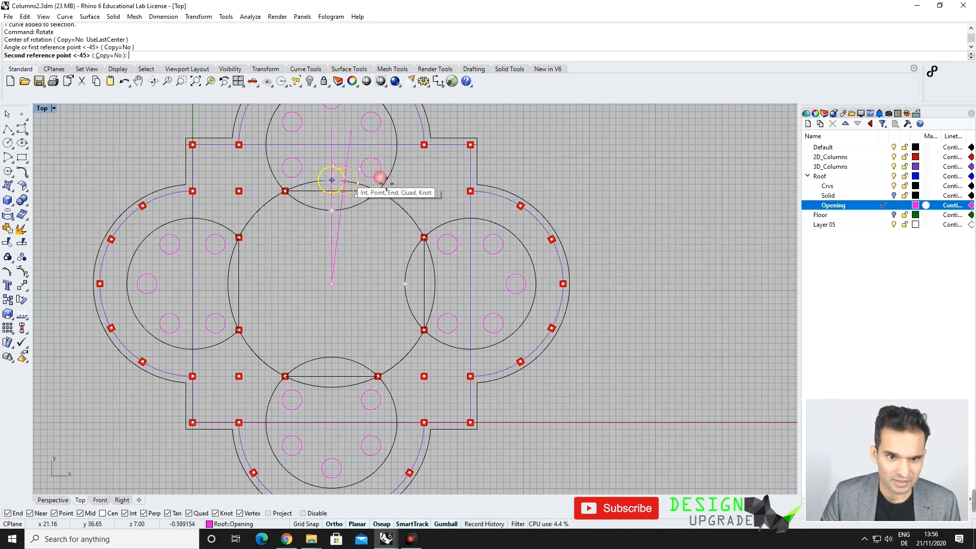
left_click(426, 194)
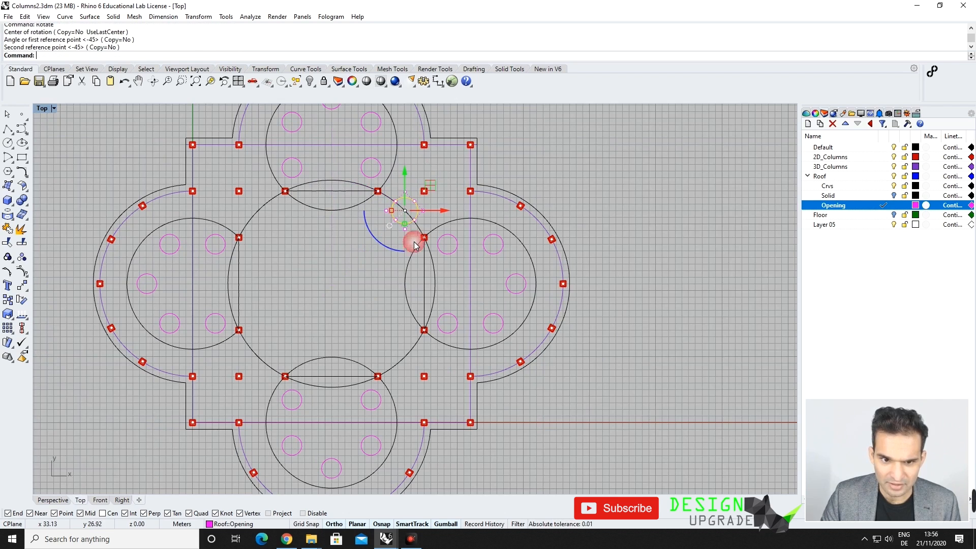
Step: Move the rotated circle about 4 m diagonally inward from the corner column toward the plan's centre
type("M")
key("Return")
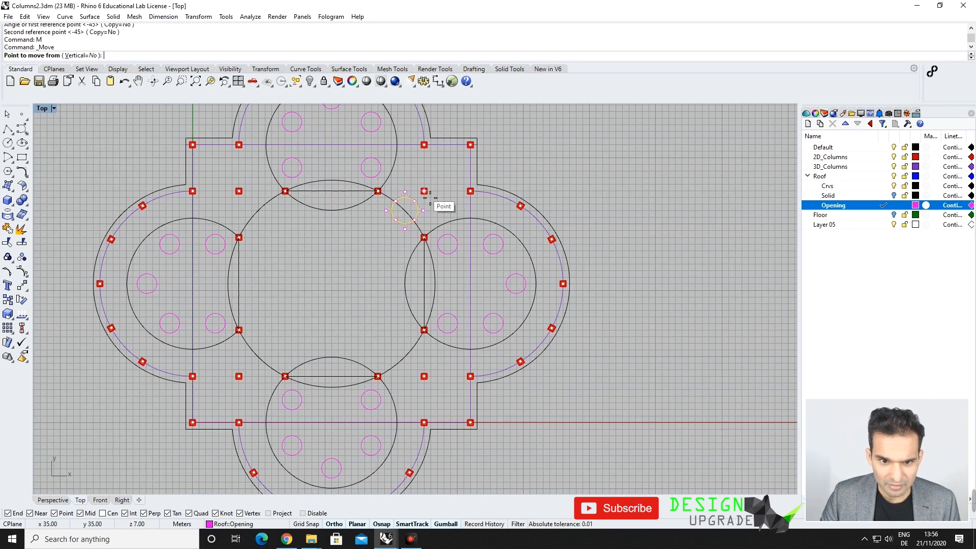
left_click(425, 192)
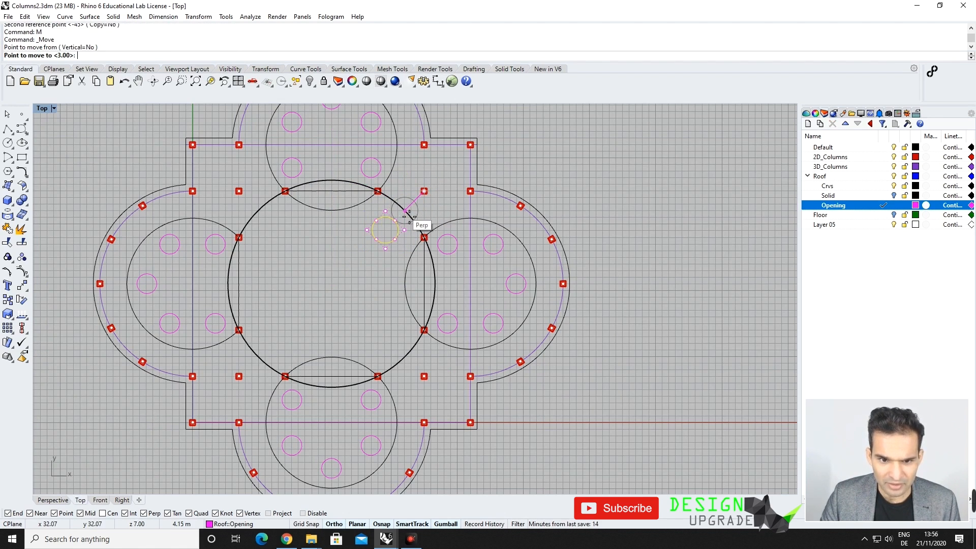
left_click(409, 212)
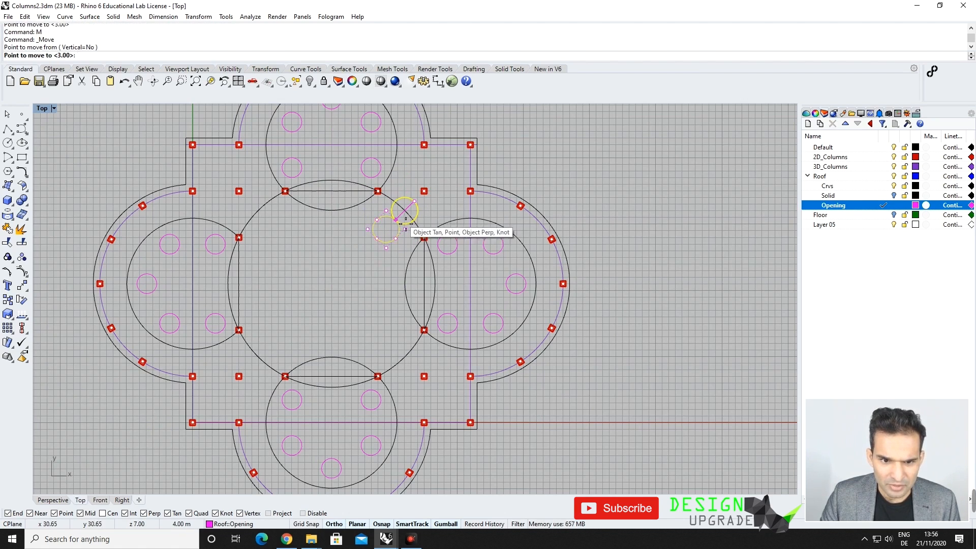
left_click(396, 220)
Step: Polar-array the moved circle around the centre of the plan with 4 items over 360 degrees
scroll(402, 224, "down", 2)
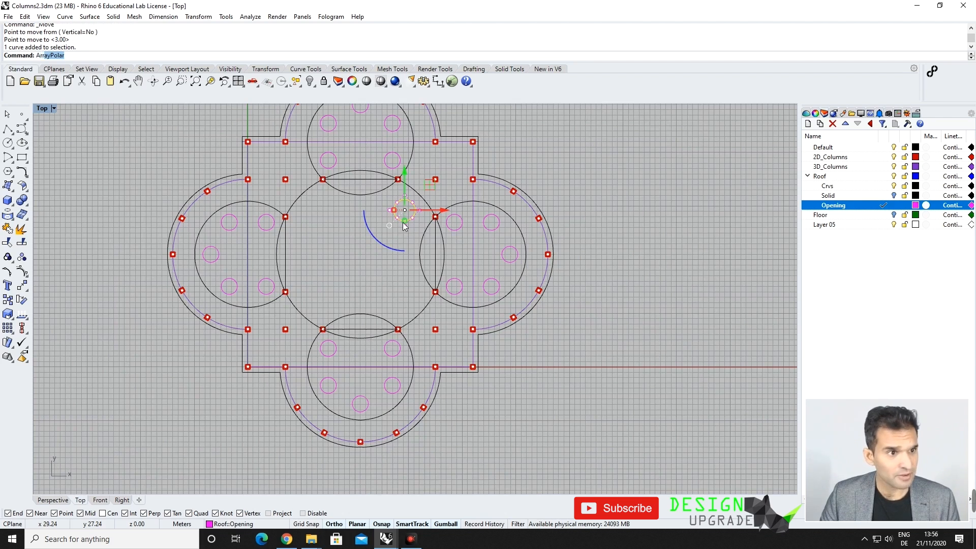
key("Return")
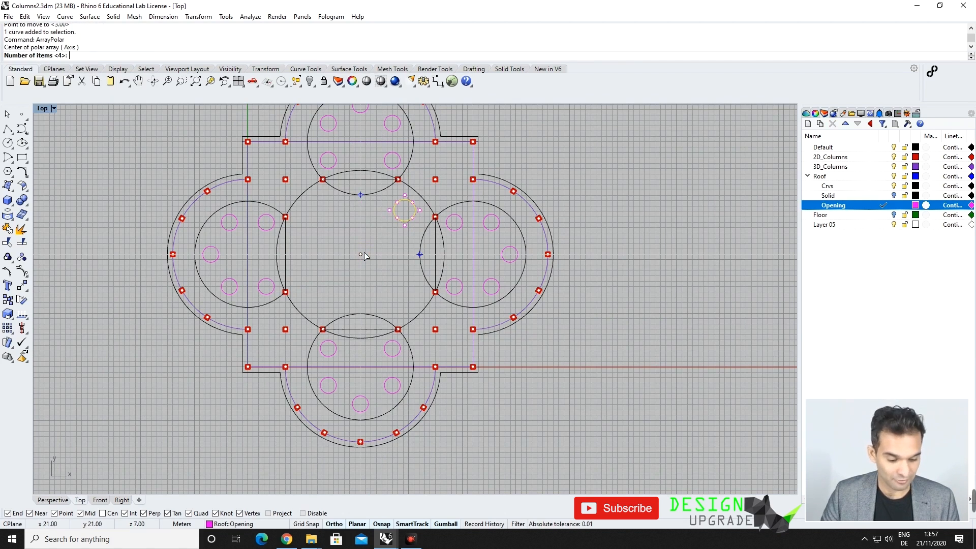
key("Return")
key("Return")
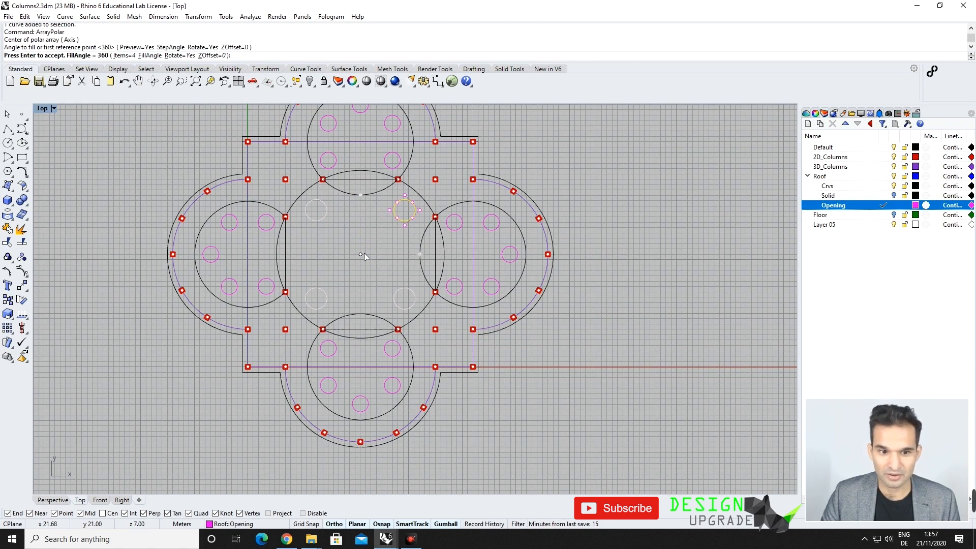
key("Return")
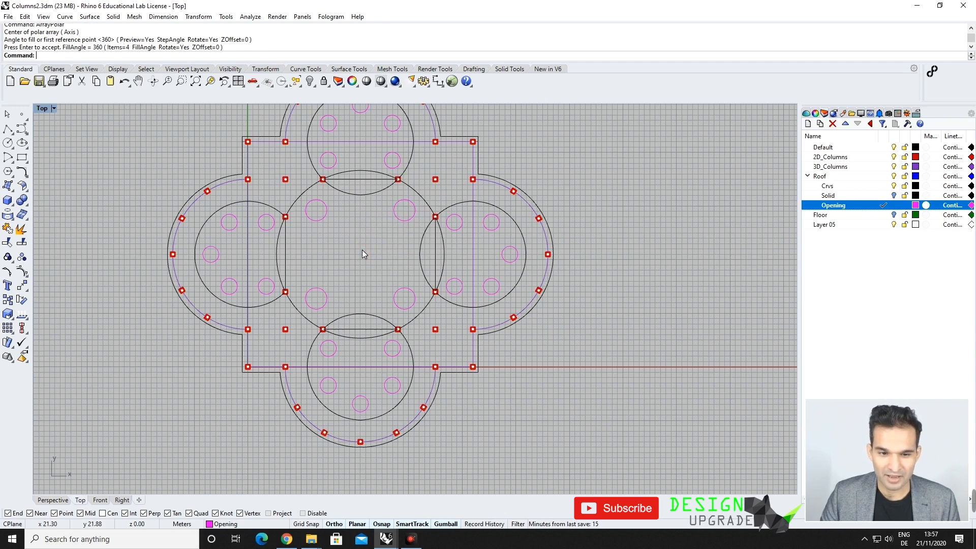
Step: Draw a circle of radius 2.5 at the centre of the central dome
left_click(8, 144)
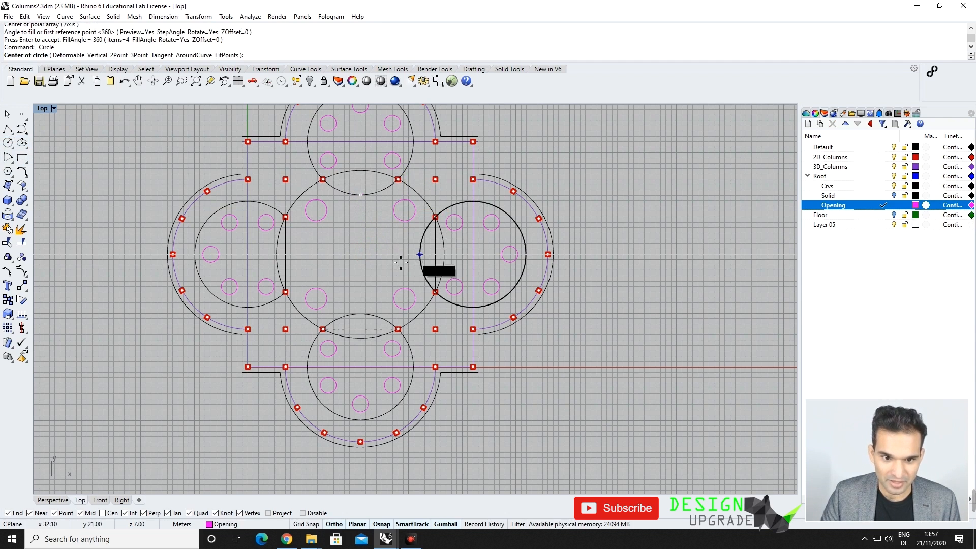
left_click(362, 249)
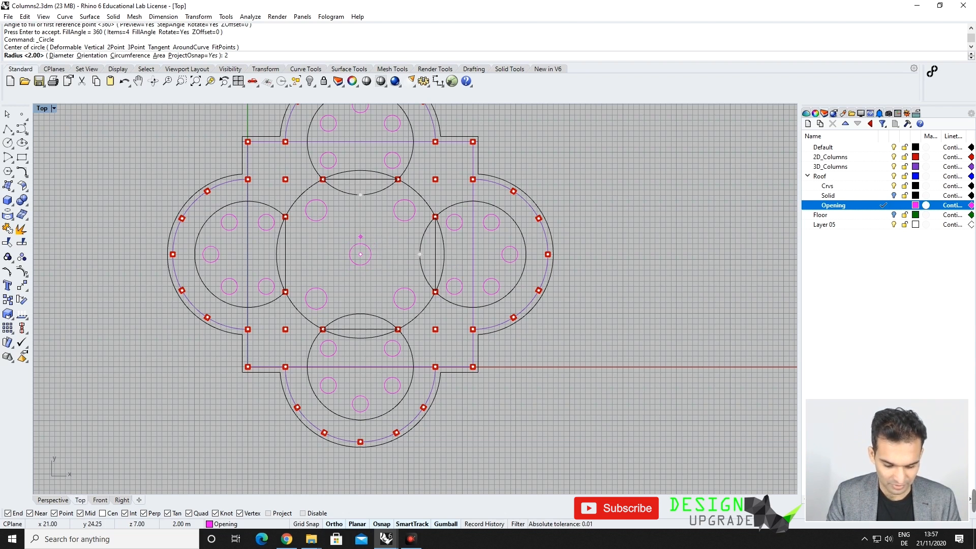
type("2.5")
key("Return")
scroll(369, 275, "down", 3)
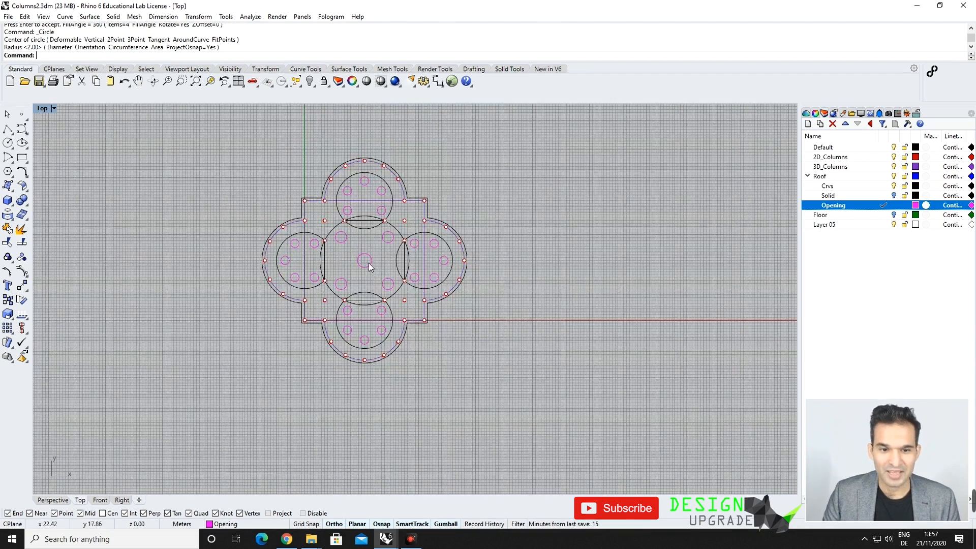
Step: Extrude all curves on the Opening layer in Perspective as both-sided solids, tall enough to pass through the domes
left_click(53, 500)
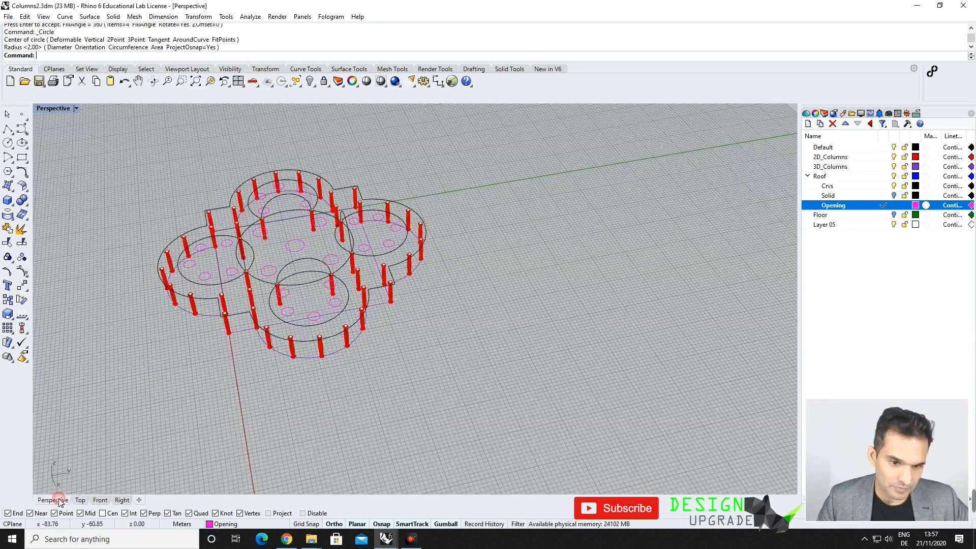
right_click_drag(249, 406, 217, 395)
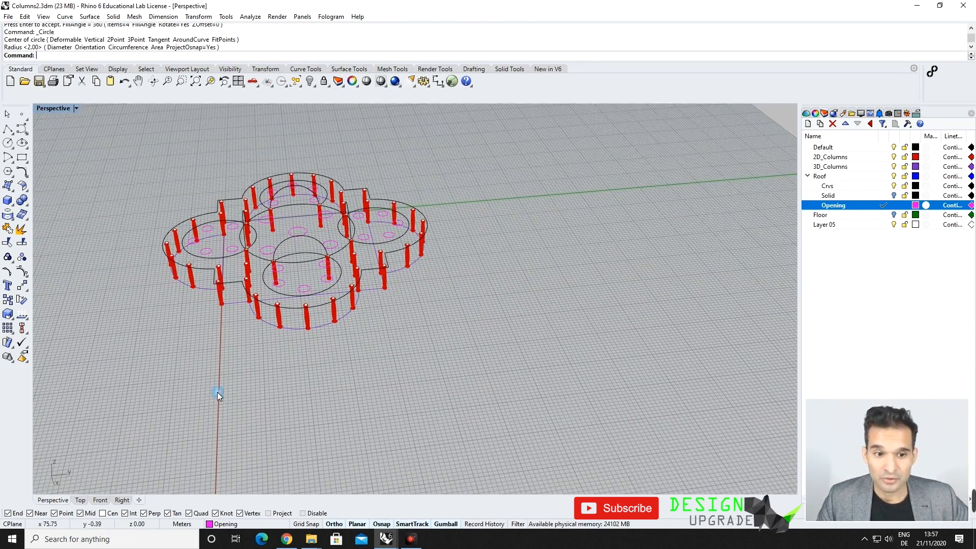
right_click(864, 205)
left_click(883, 358)
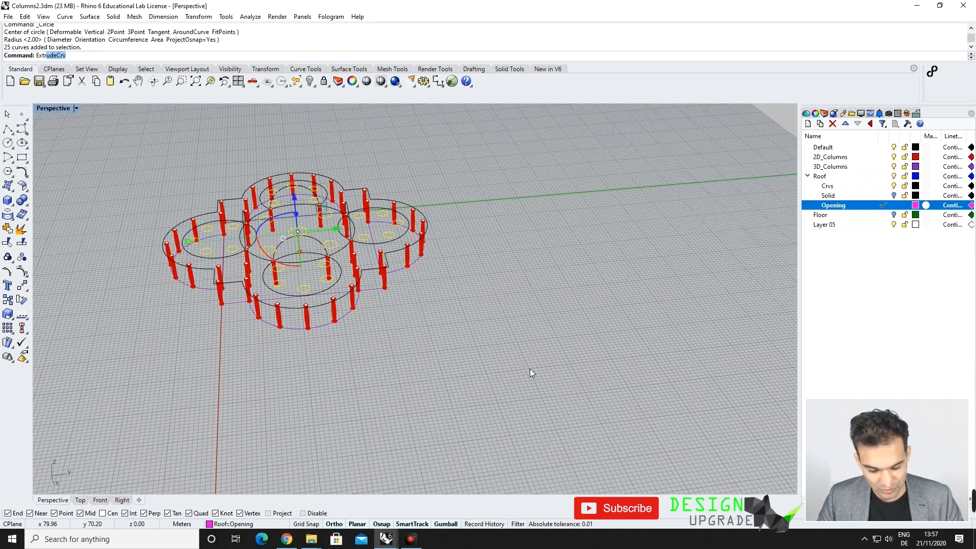
type("Ext")
key("Return")
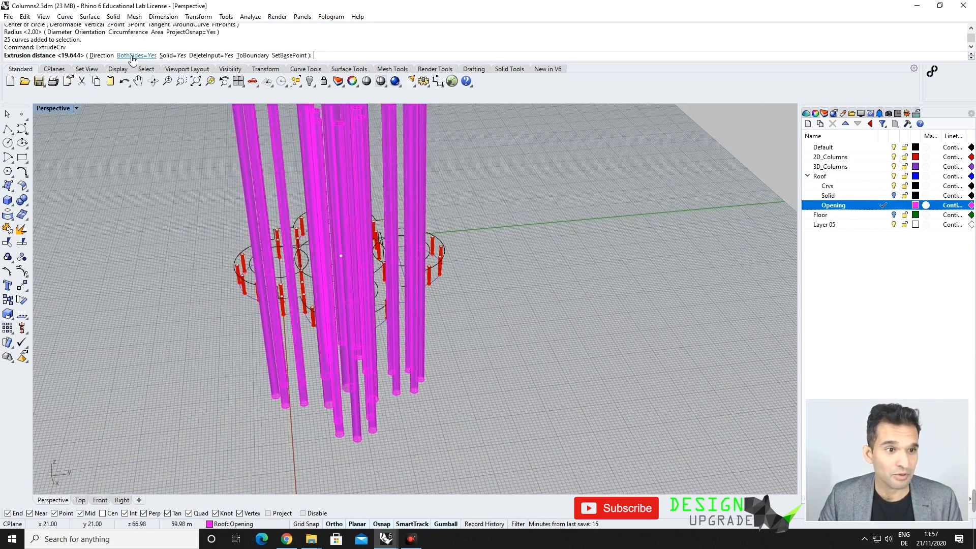
right_click_drag(472, 235, 466, 200)
left_click(466, 154)
right_click_drag(466, 154, 466, 223)
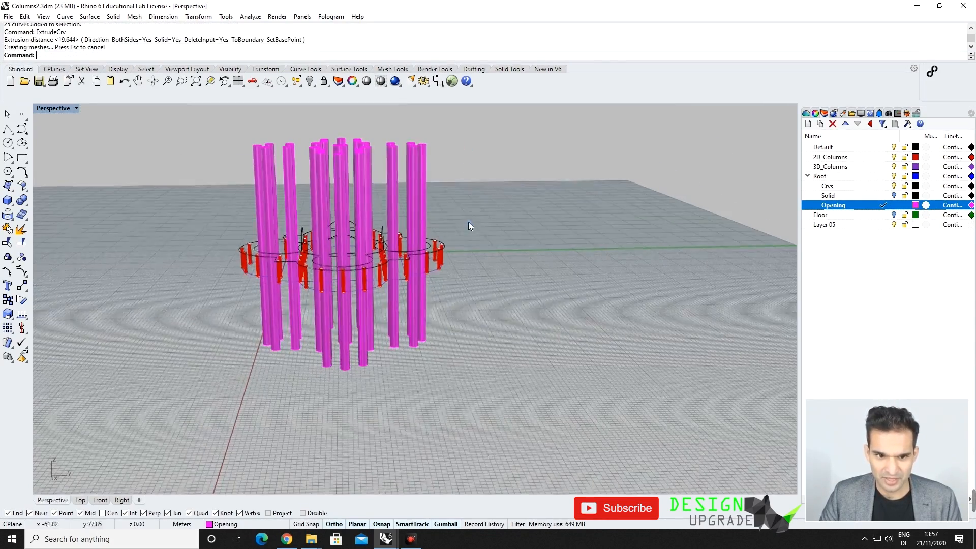
Step: Make the Solid layer visible and subtract all the opening cylinders from the domed roof with Boolean Difference
left_click(895, 196)
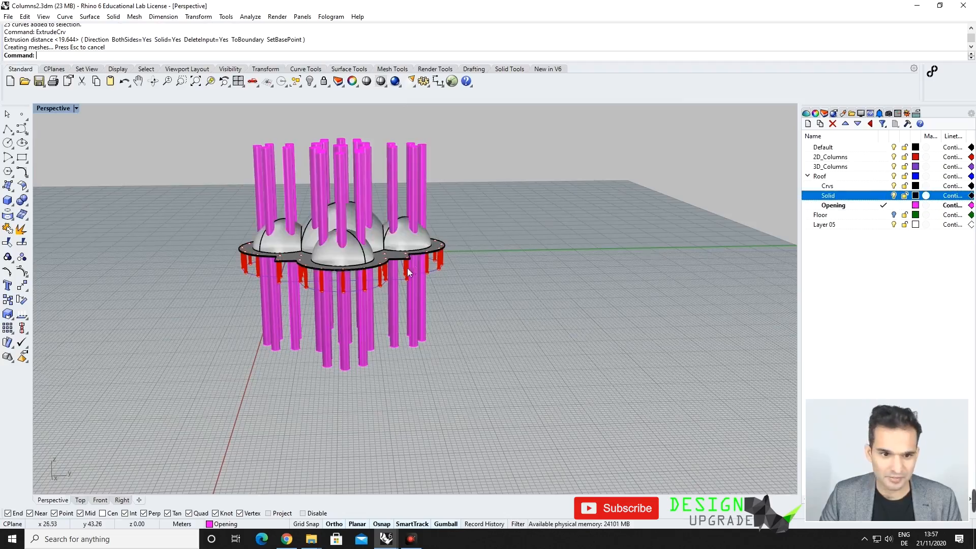
right_click_drag(408, 269, 464, 300)
scroll(351, 280, "up", 6)
right_click_drag(346, 274, 396, 257)
scroll(406, 256, "down", 5)
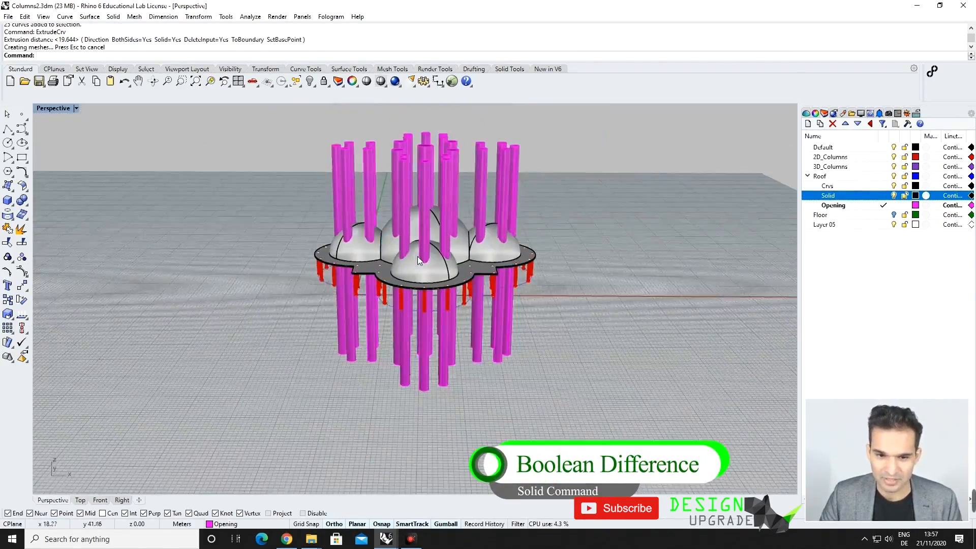
type("Boo")
key("Return")
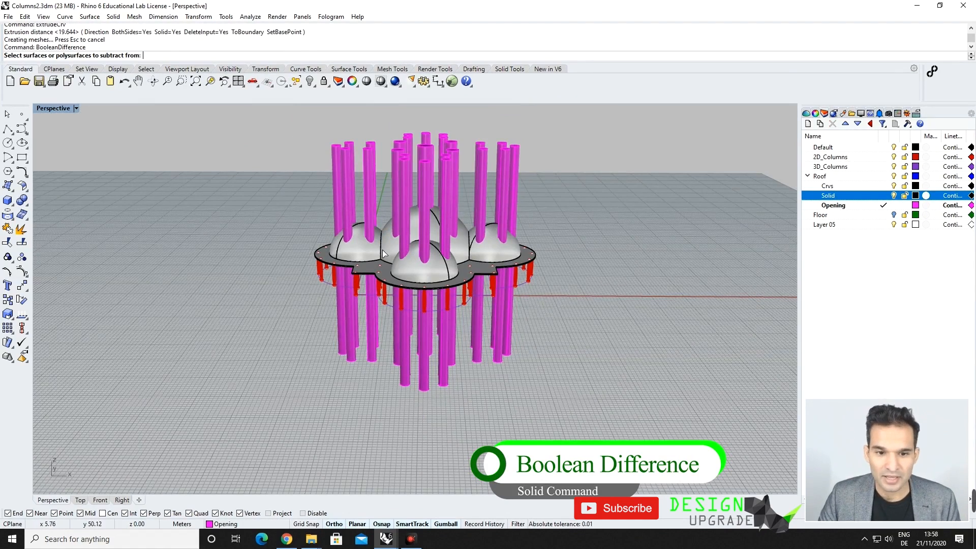
left_click(385, 247)
key("Return")
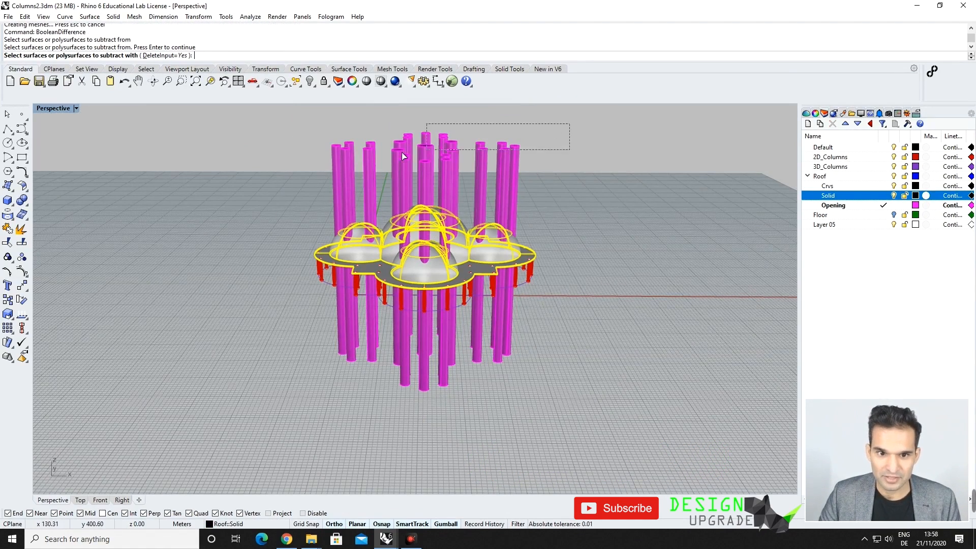
left_click_drag(401, 155, 297, 153)
key("Return")
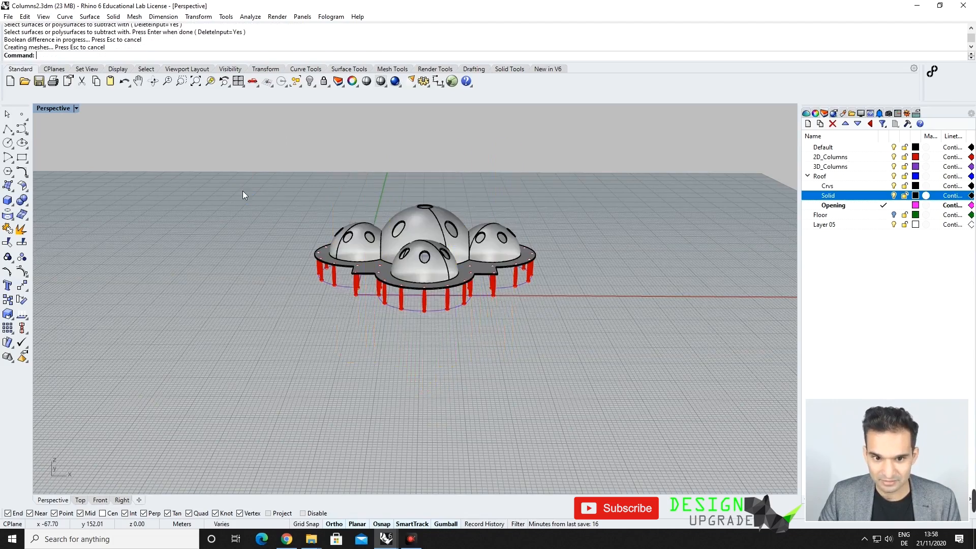
Step: Make the Floor layer visible and set the Perspective view's display mode to Rendered
right_click_drag(554, 244, 339, 366)
scroll(417, 321, "up", 5)
left_click(894, 215)
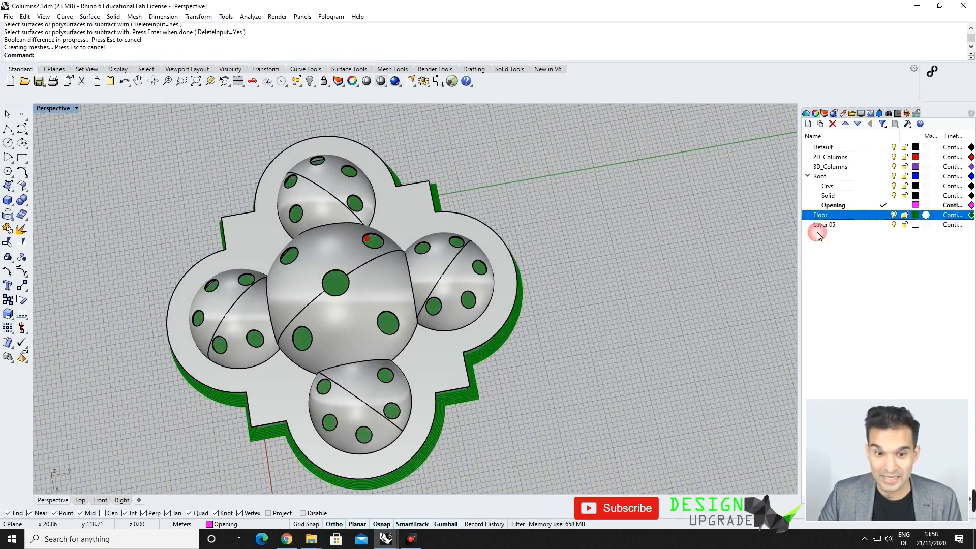
right_click_drag(590, 325, 590, 235)
left_click(76, 109)
left_click(82, 143)
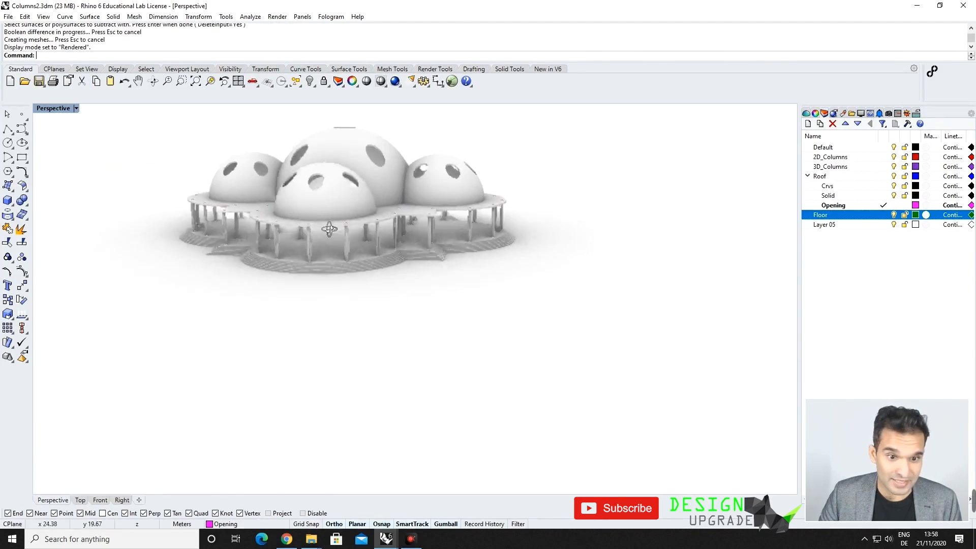
Step: Examine the rendered hall's columns, floor steps and dome openings from outside and from beneath the roof
scroll(364, 199, "up", 5)
right_click_drag(364, 214, 500, 216)
scroll(503, 259, "up", 3)
scroll(501, 275, "up", 4)
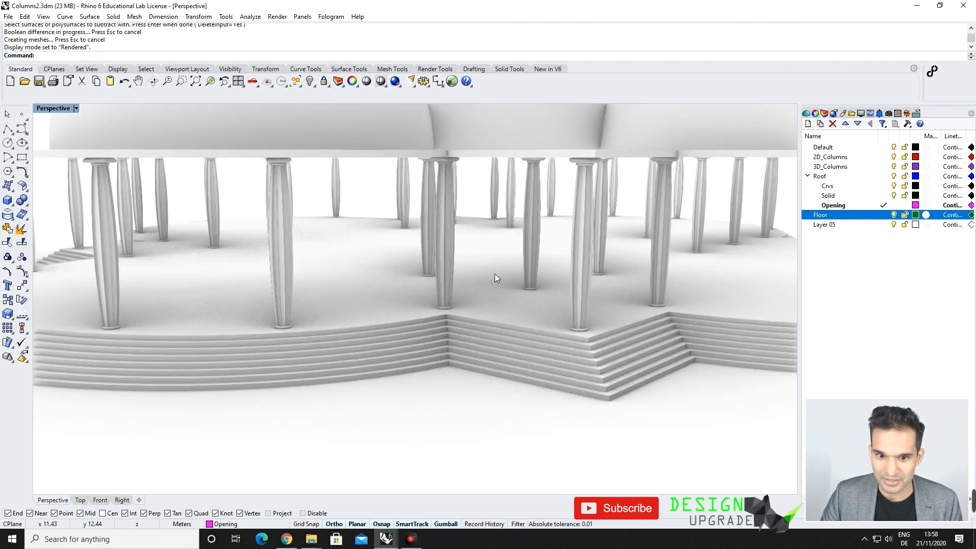
scroll(459, 175, "up", 6)
right_click_drag(459, 175, 457, 170)
scroll(457, 170, "down", 10)
scroll(388, 143, "up", 8)
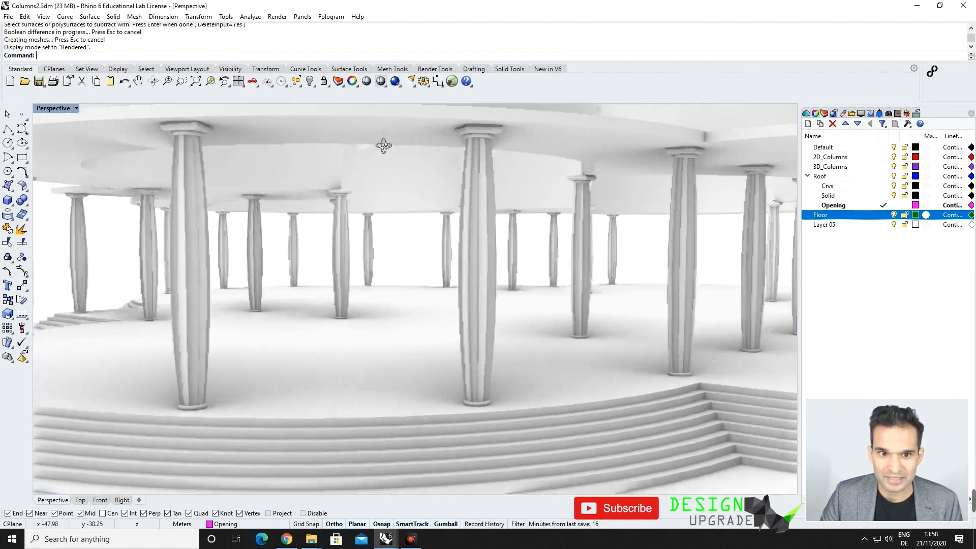
right_click_drag(394, 142, 590, 179)
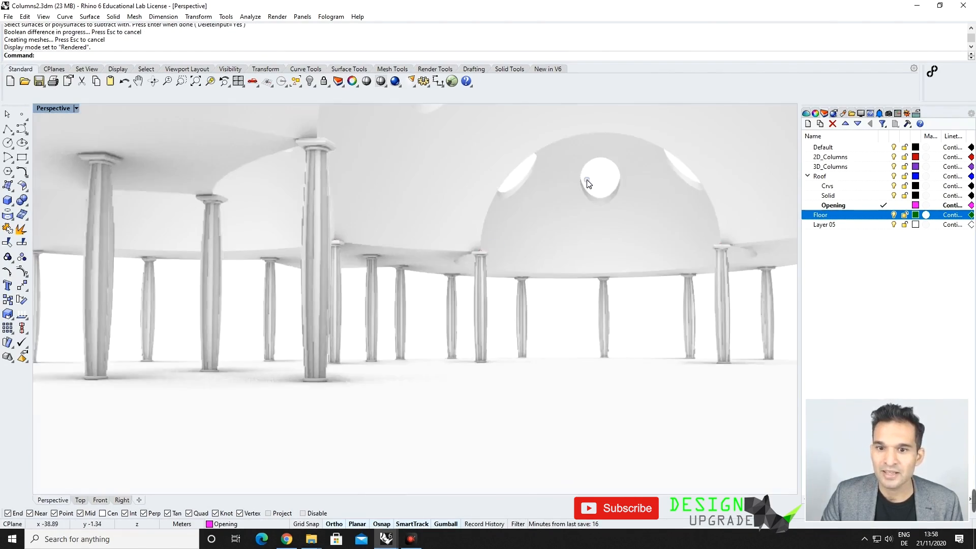
scroll(559, 196, "down", 5)
scroll(531, 214, "up", 6)
right_click_drag(532, 216, 492, 194)
scroll(467, 214, "up", 3)
scroll(501, 267, "down", 4)
scroll(471, 190, "down", 5)
scroll(484, 191, "down", 5)
scroll(497, 167, "up", 6)
Step: Set the Perspective camera's lens length to 35
left_click(823, 114)
left_click(823, 113)
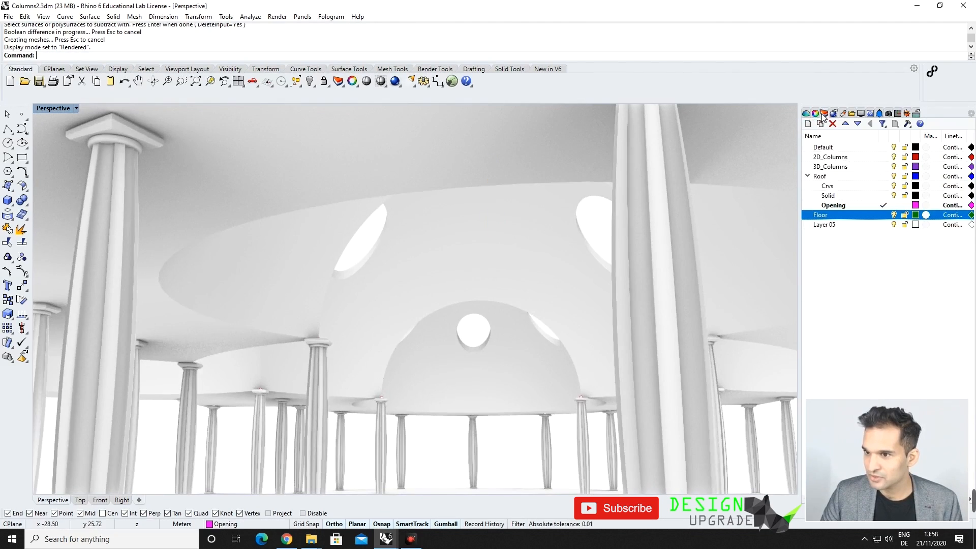
left_click(806, 114)
left_click(815, 114)
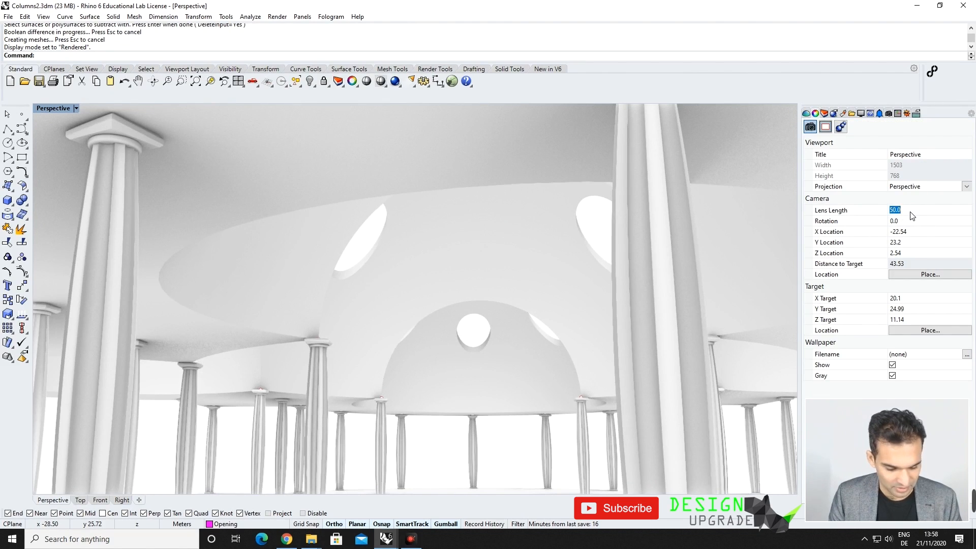
type("35")
key("Return")
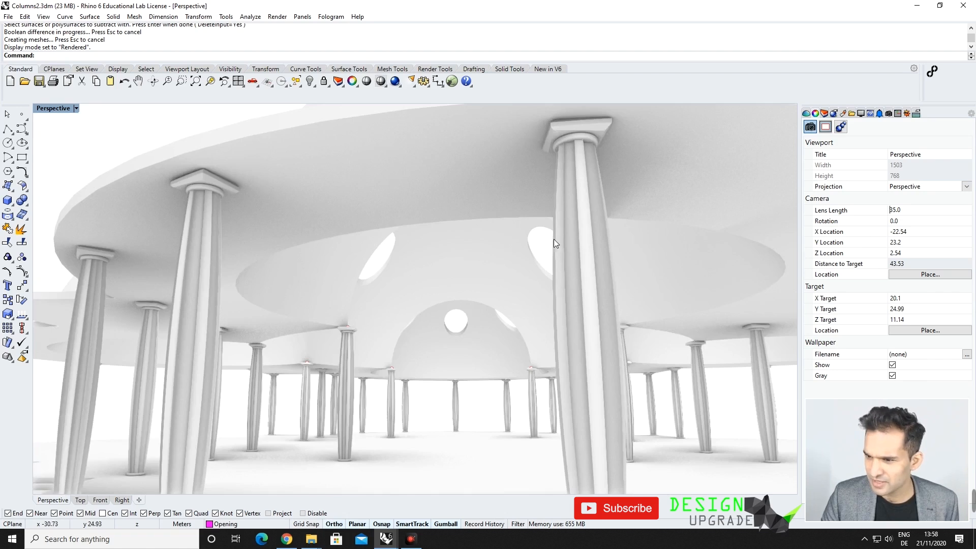
Step: Examine the colonnade and the underside of the pierced domes at eye level through the wider lens
scroll(554, 240, "down", 5)
scroll(558, 261, "up", 6)
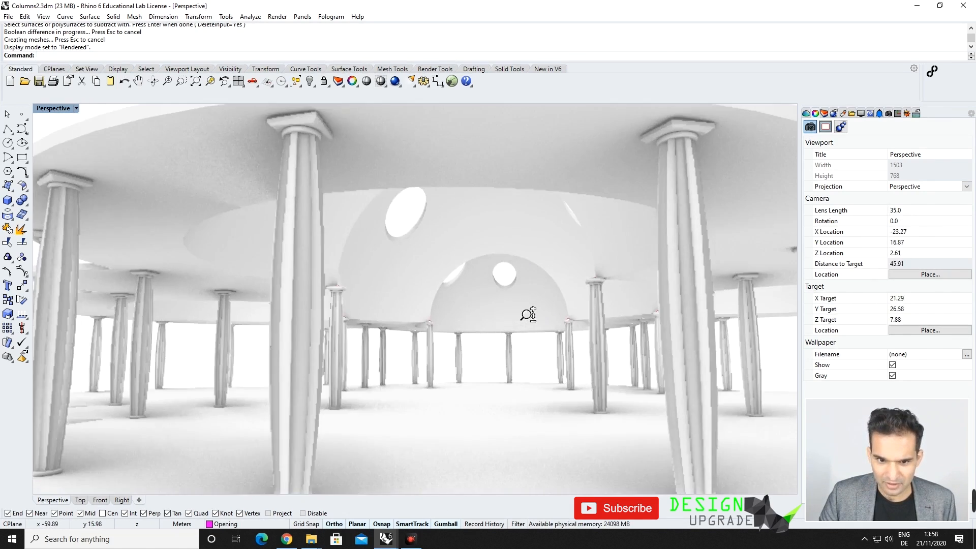
scroll(528, 316, "down", 3)
scroll(527, 316, "up", 2)
right_click_drag(526, 315, 527, 312)
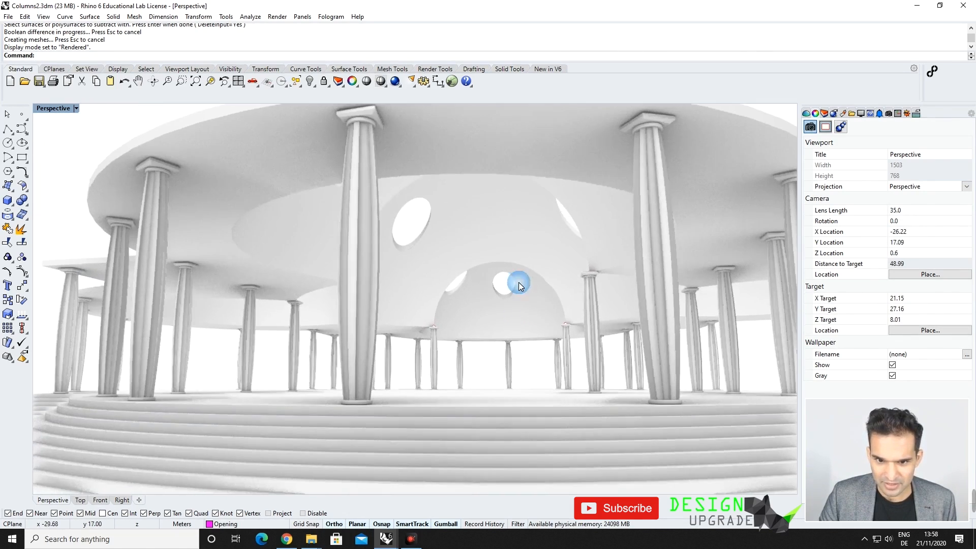
scroll(521, 288, "up", 4)
right_click_drag(520, 264, 519, 259)
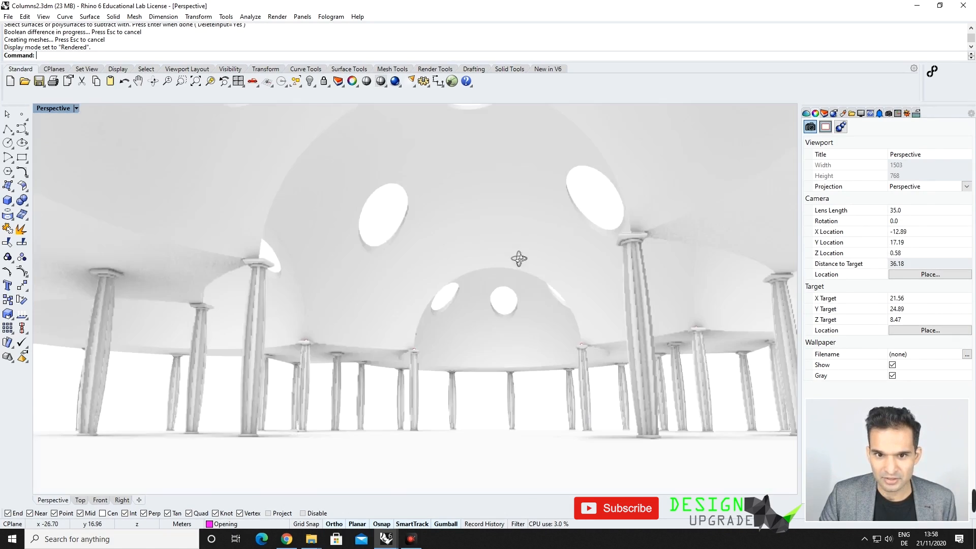
Step: Examine the rendered colonnade, floor steps and pierced domes from outside and at eye level, checking where the column bases meet the floor
scroll(495, 223, "down", 4)
scroll(488, 183, "up", 6)
right_click_drag(486, 179, 436, 217)
scroll(533, 205, "down", 4)
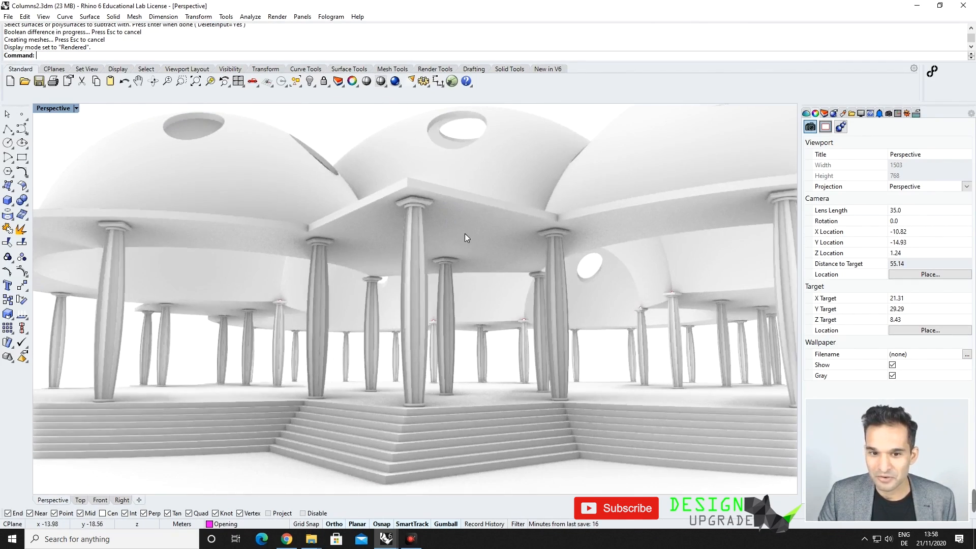
scroll(464, 235, "down", 4)
scroll(475, 262, "up", 6)
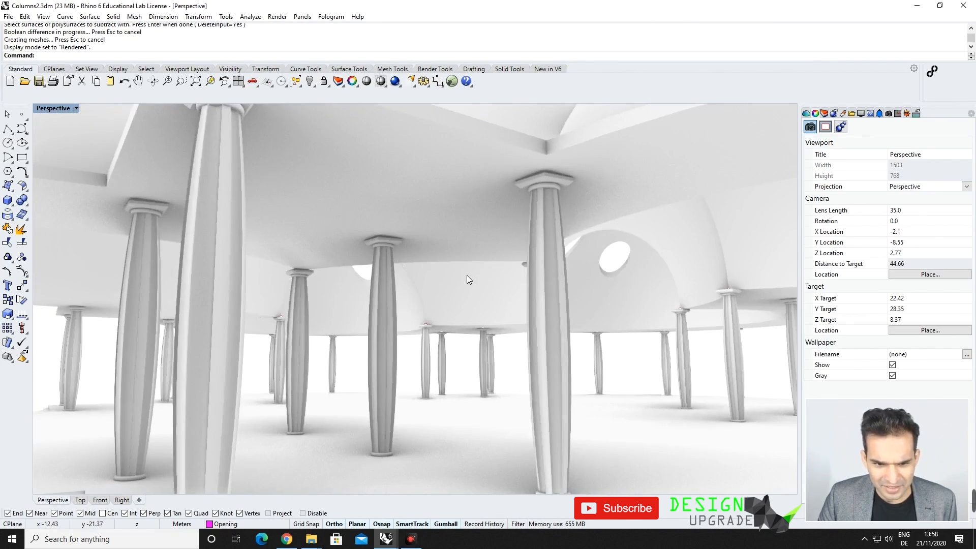
scroll(466, 279, "down", 3)
right_click_drag(465, 279, 322, 307)
scroll(439, 280, "down", 5)
scroll(424, 280, "up", 6)
scroll(424, 281, "down", 5)
scroll(516, 315, "down", 4)
scroll(303, 342, "up", 2)
scroll(327, 305, "up", 4)
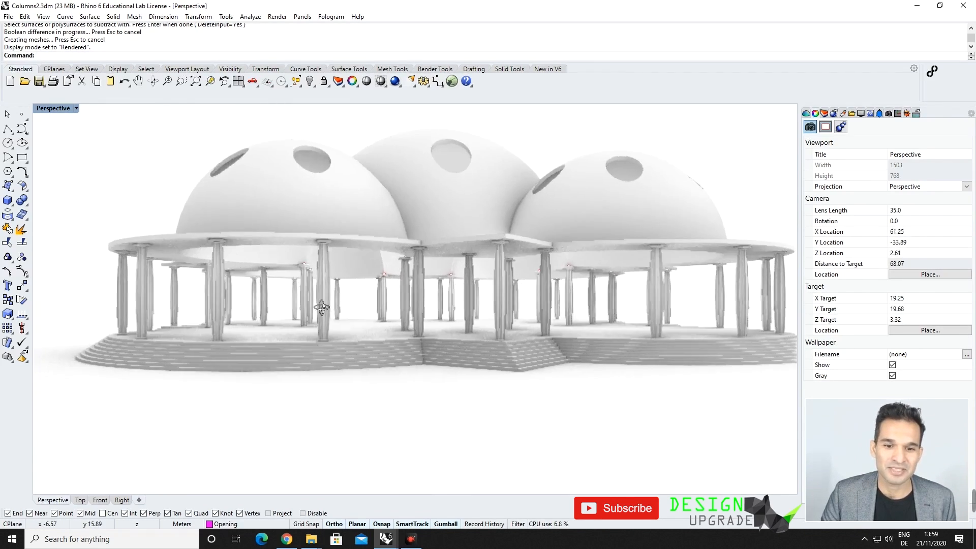
scroll(365, 377, "up", 5)
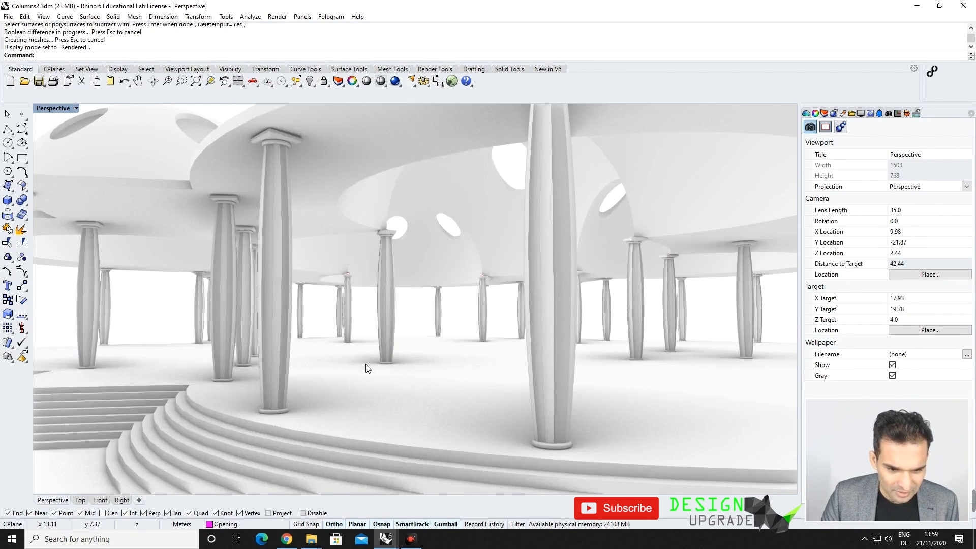
Step: Lower the eight solids of the stepped floor slightly along the vertical axis, leaving the columns and domes in place
scroll(408, 455, "down", 6)
left_click_drag(444, 382, 438, 370)
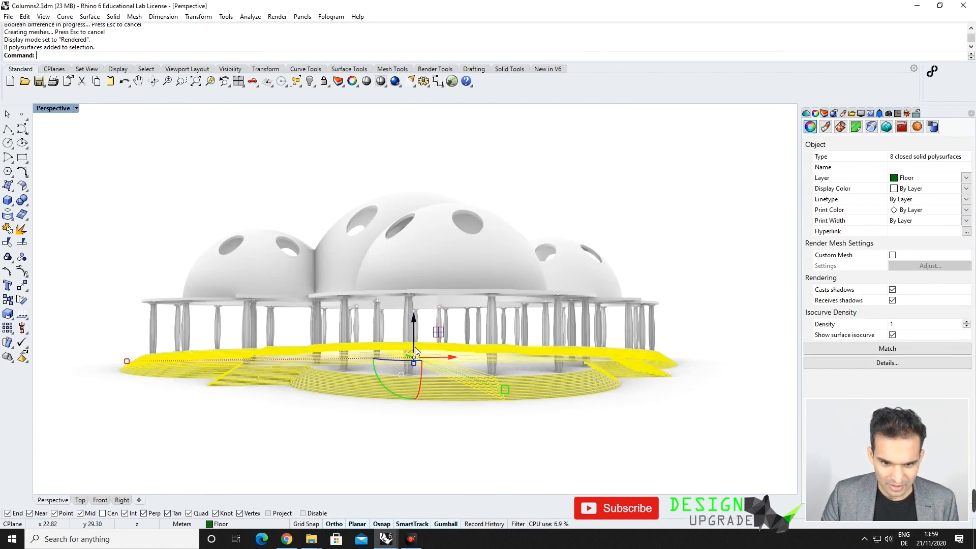
scroll(416, 320, "up", 2)
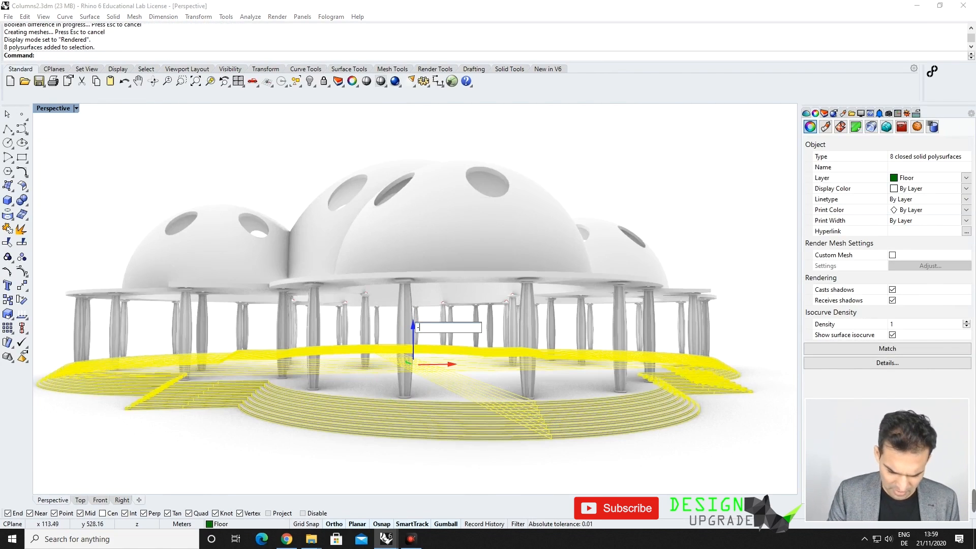
key("Return")
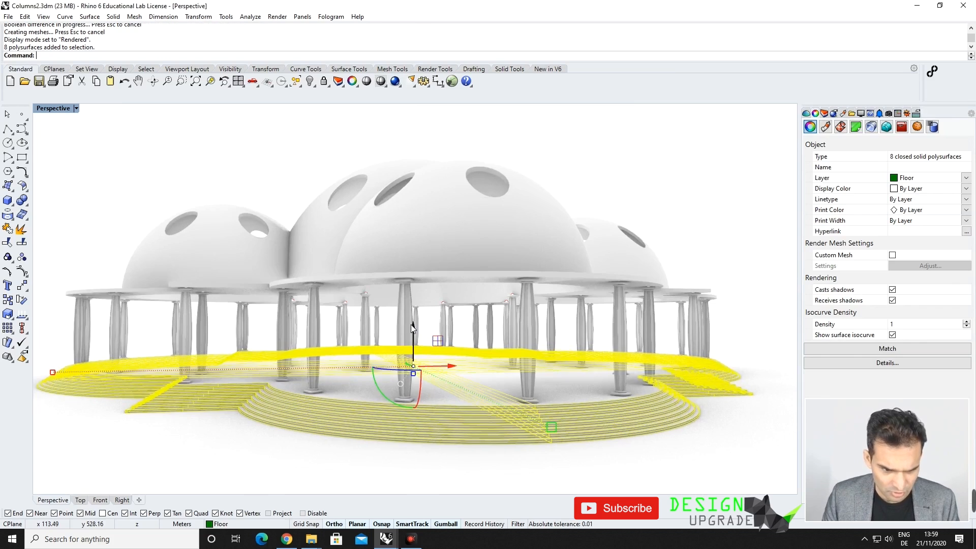
scroll(316, 398, "up", 5)
key("Escape")
Step: Turn on the sun for the rendered hall and enable manual control of its position
scroll(312, 358, "down", 4)
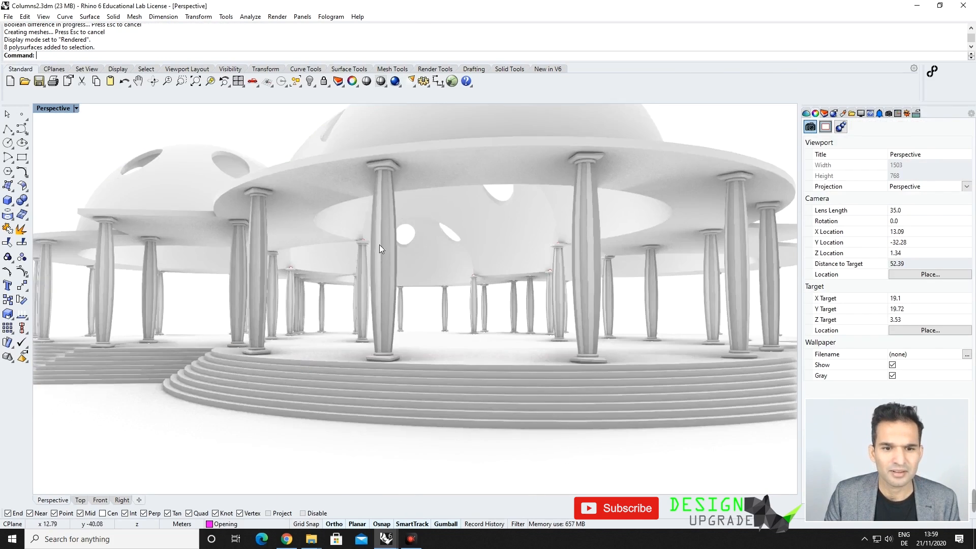
right_click_drag(380, 245, 392, 267)
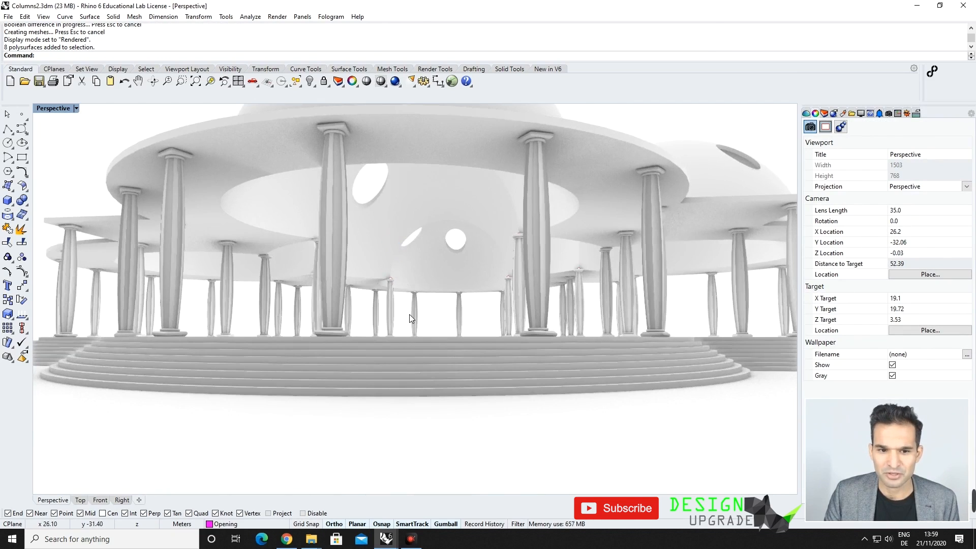
scroll(432, 315, "down", 4)
scroll(456, 264, "up", 2)
right_click_drag(460, 263, 465, 272)
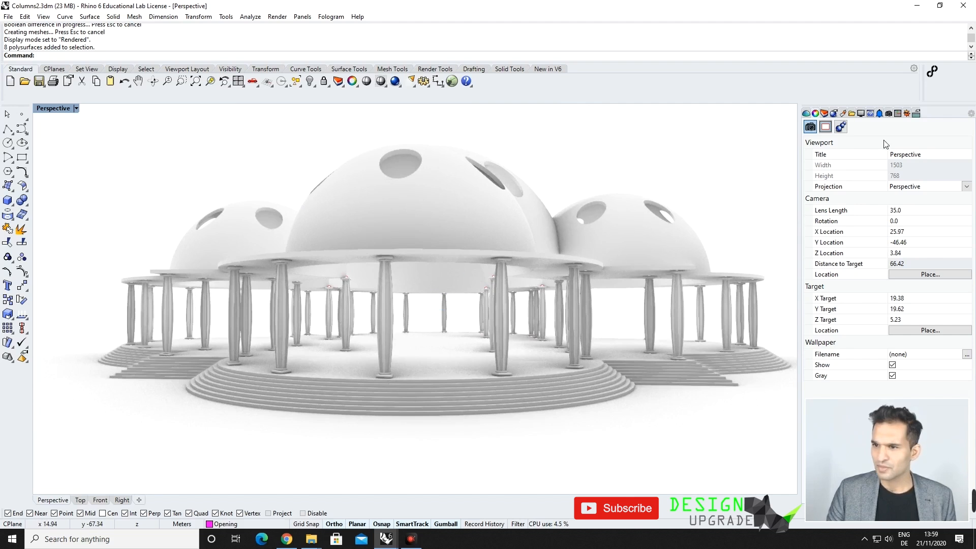
left_click(907, 114)
left_click(831, 142)
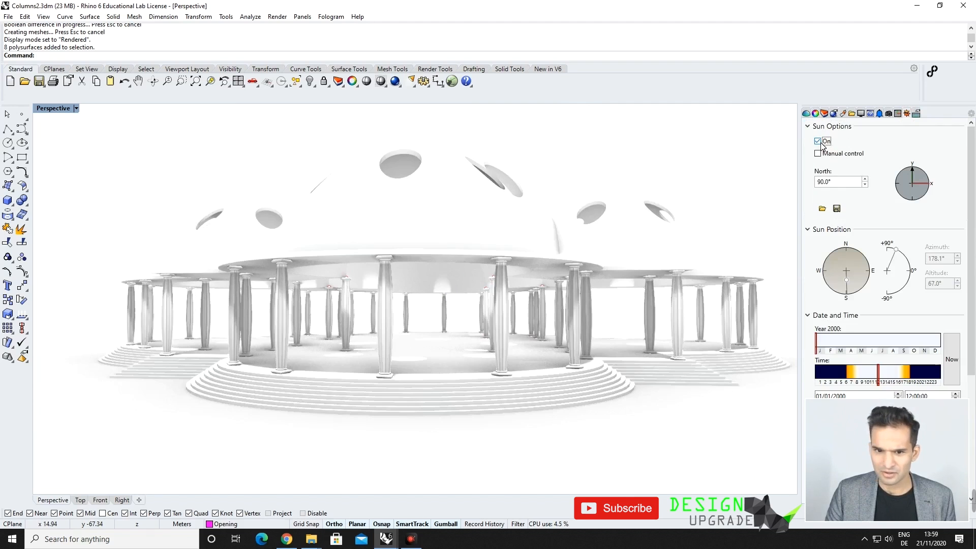
right_click_drag(622, 240, 682, 266)
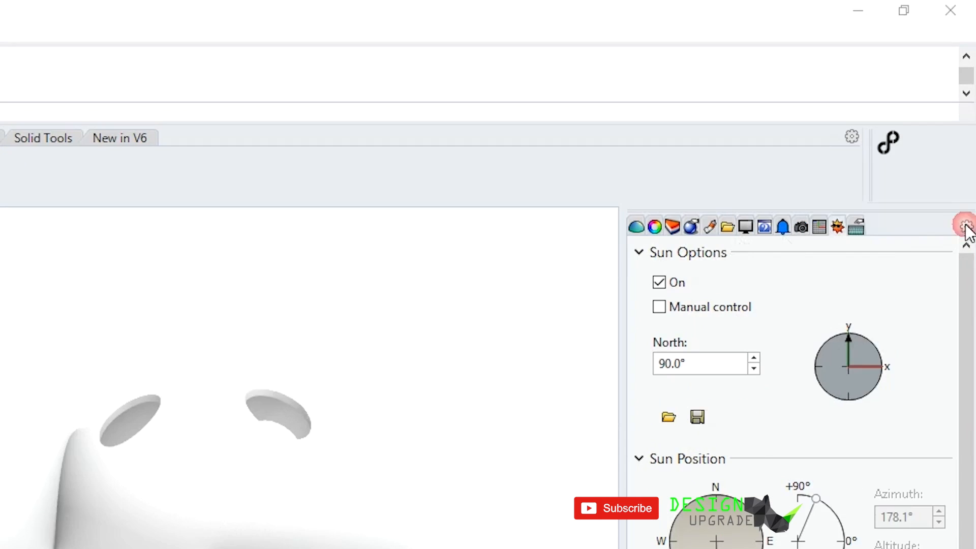
left_click(970, 113)
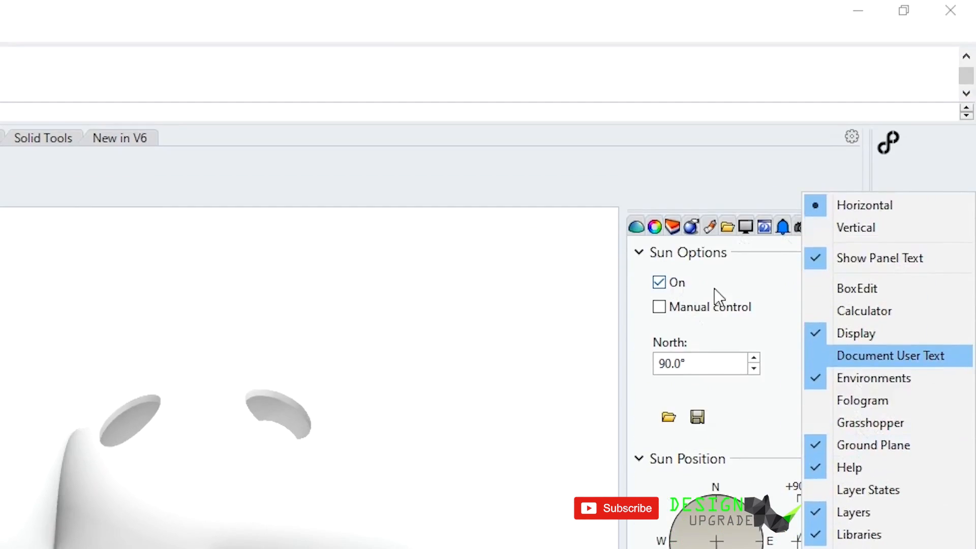
left_click(658, 189)
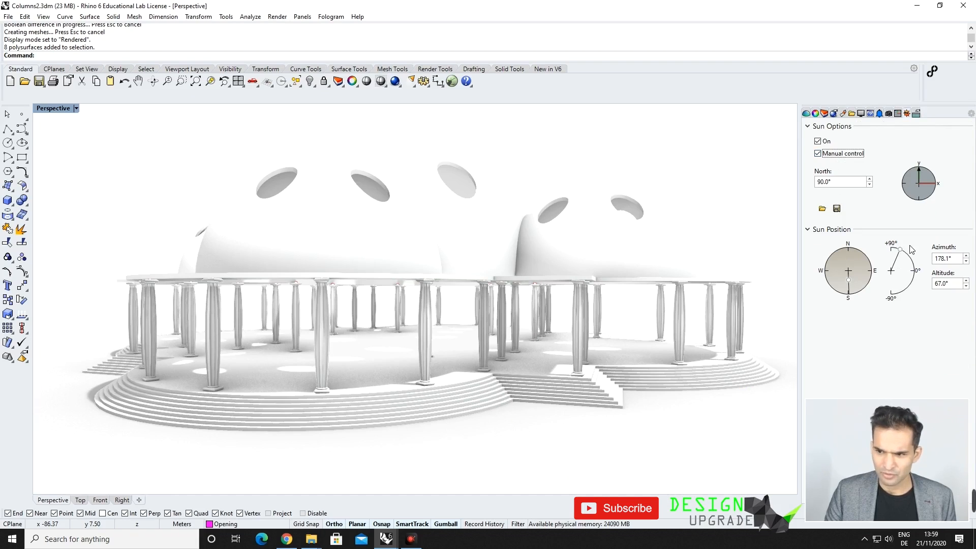
Step: Position the sun at an altitude of about 44.2° and an azimuth of about 145°
left_click_drag(903, 254, 915, 257)
scroll(560, 263, "down", 4)
right_click_drag(560, 264, 508, 279)
left_click_drag(856, 290, 864, 291)
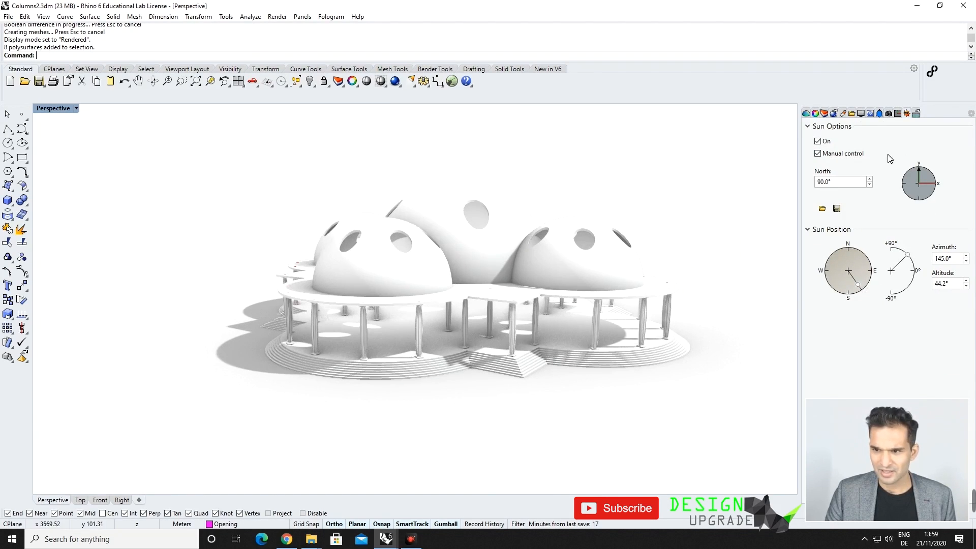
Step: Set the Rendered display mode's background to Solid Color
left_click(864, 116)
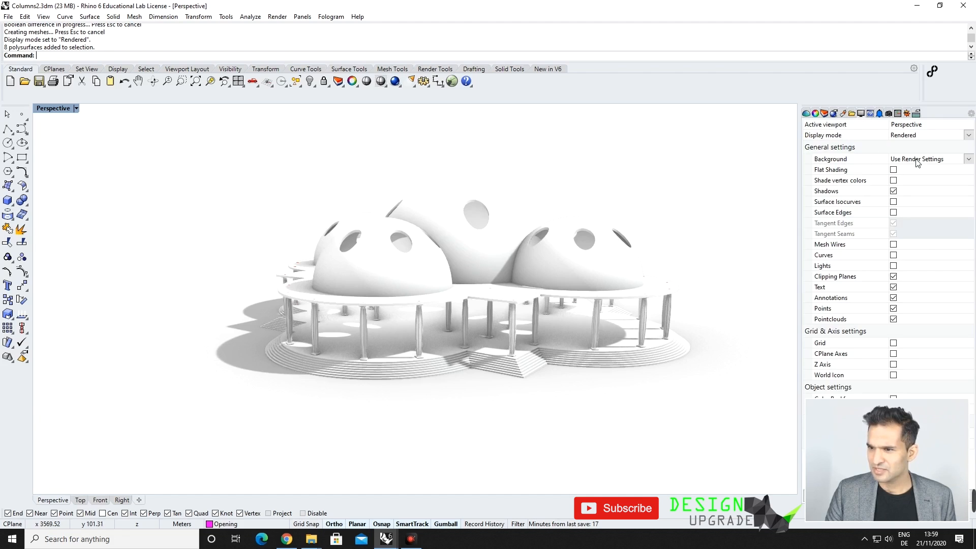
left_click(816, 113)
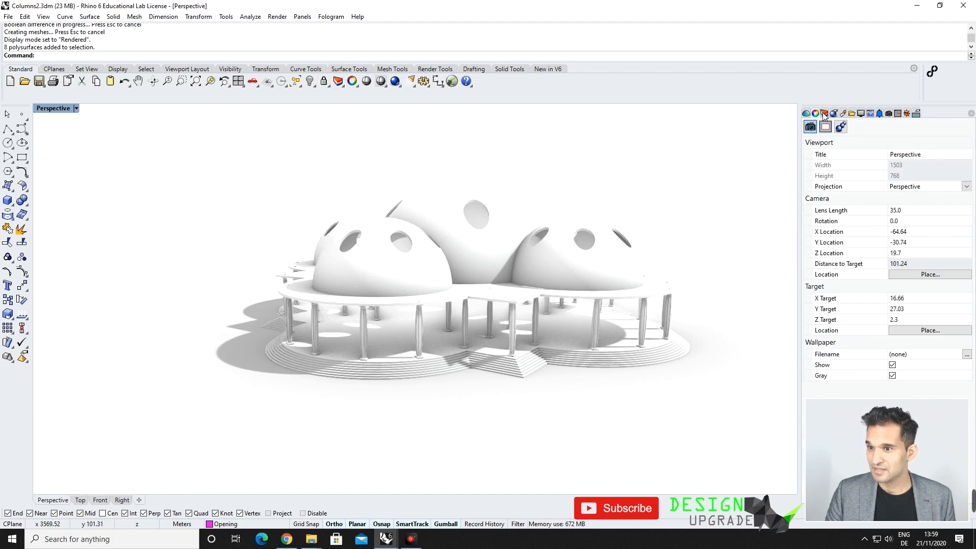
left_click(824, 114)
left_click(871, 114)
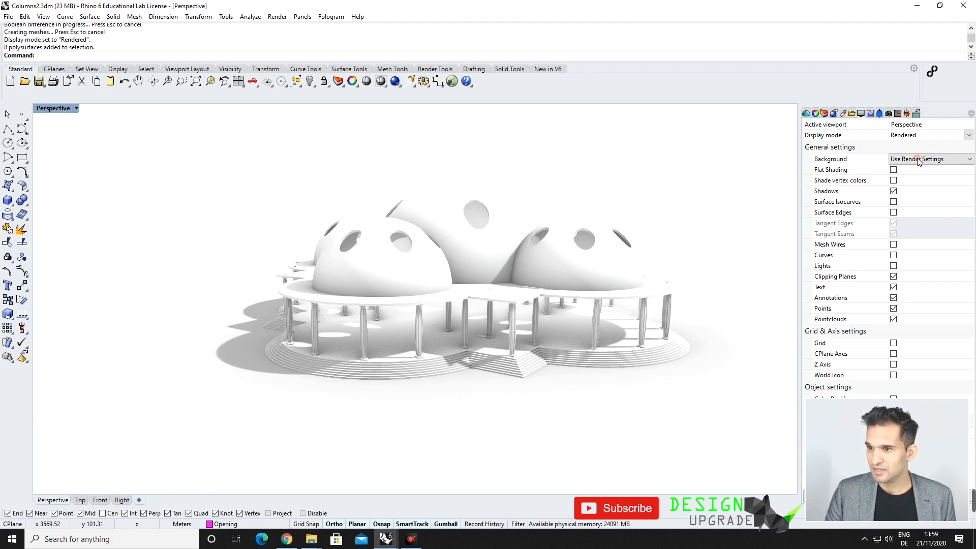
left_click(918, 160)
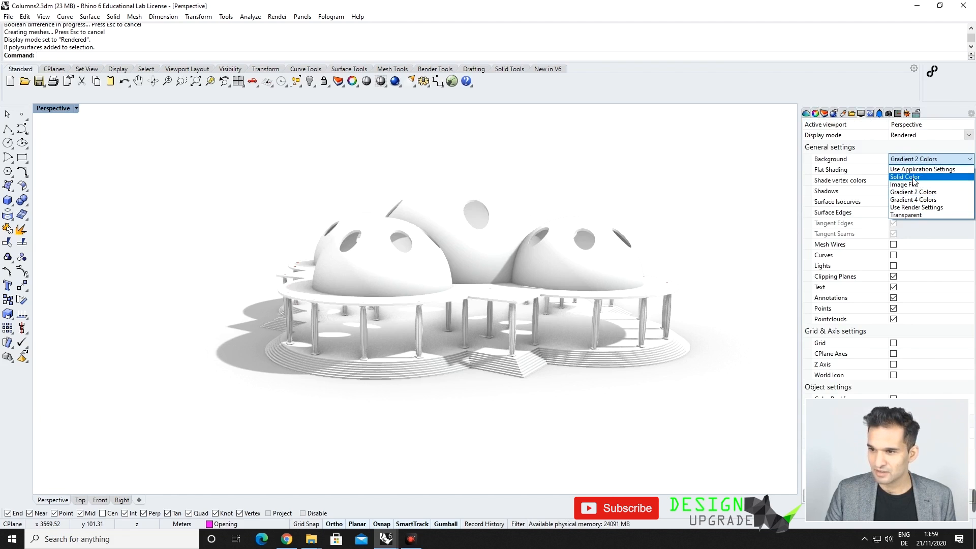
left_click(914, 178)
Step: Examine the sunlit domes, columns and steps against the solid background from several angles, near and far
right_click_drag(644, 209, 527, 305)
scroll(527, 305, "up", 10)
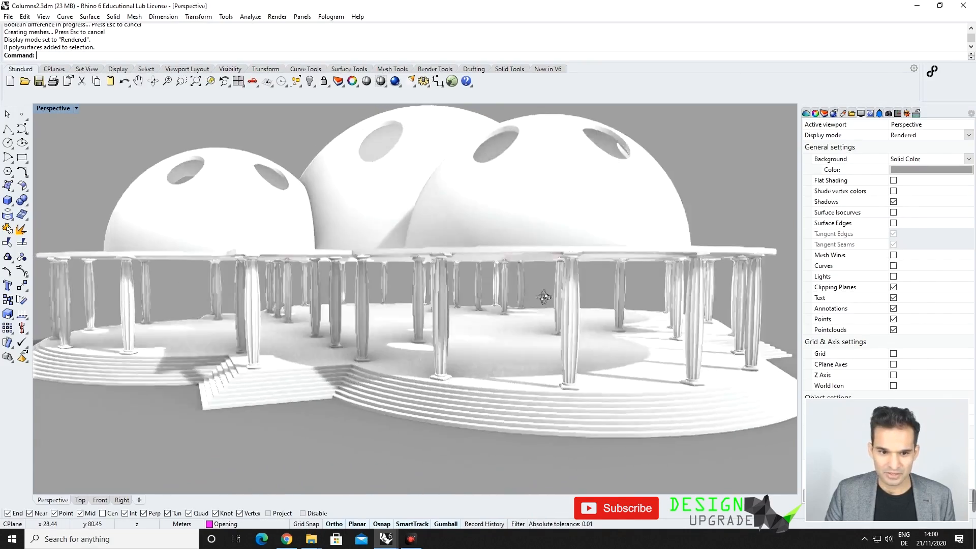
right_click_drag(591, 299, 509, 283)
scroll(505, 267, "down", 6)
right_click_drag(513, 203, 421, 225)
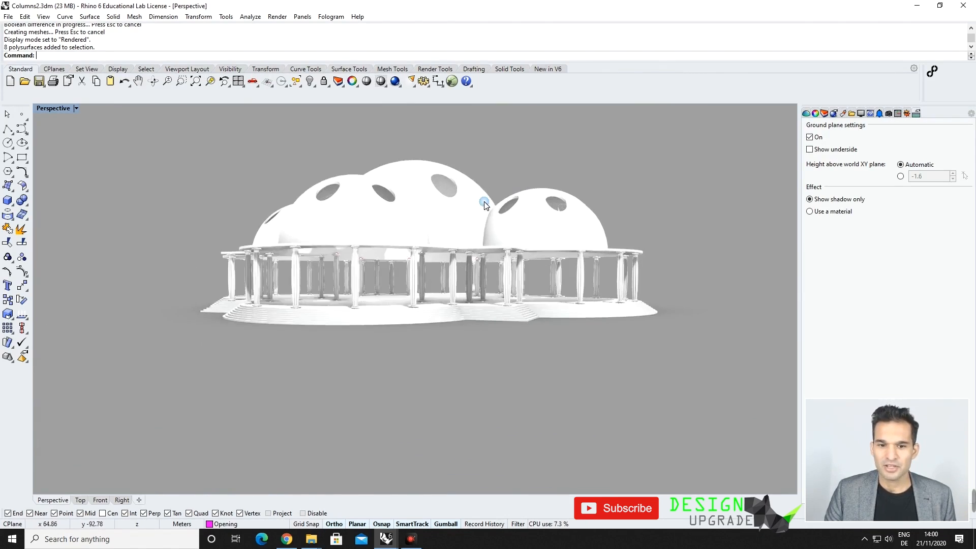
scroll(423, 228, "up", 3)
scroll(423, 229, "up", 5)
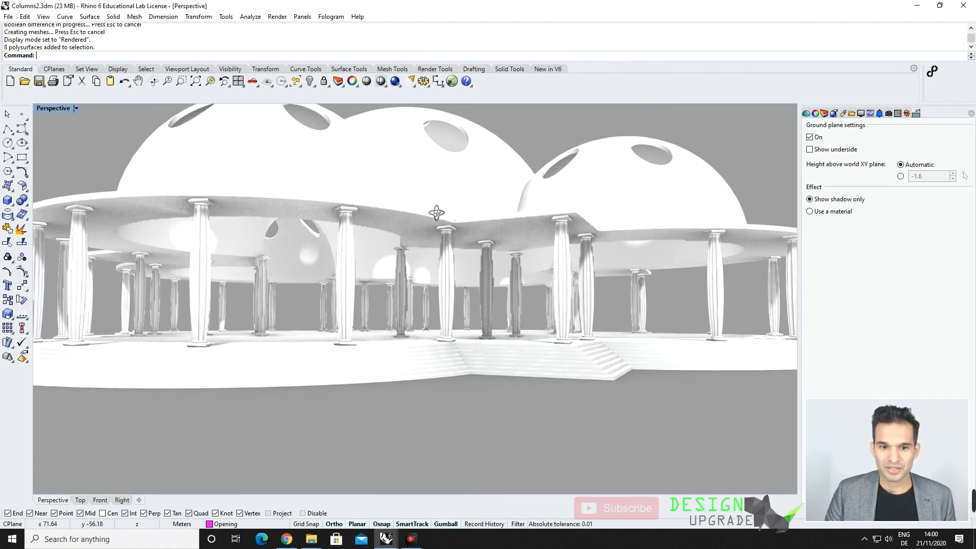